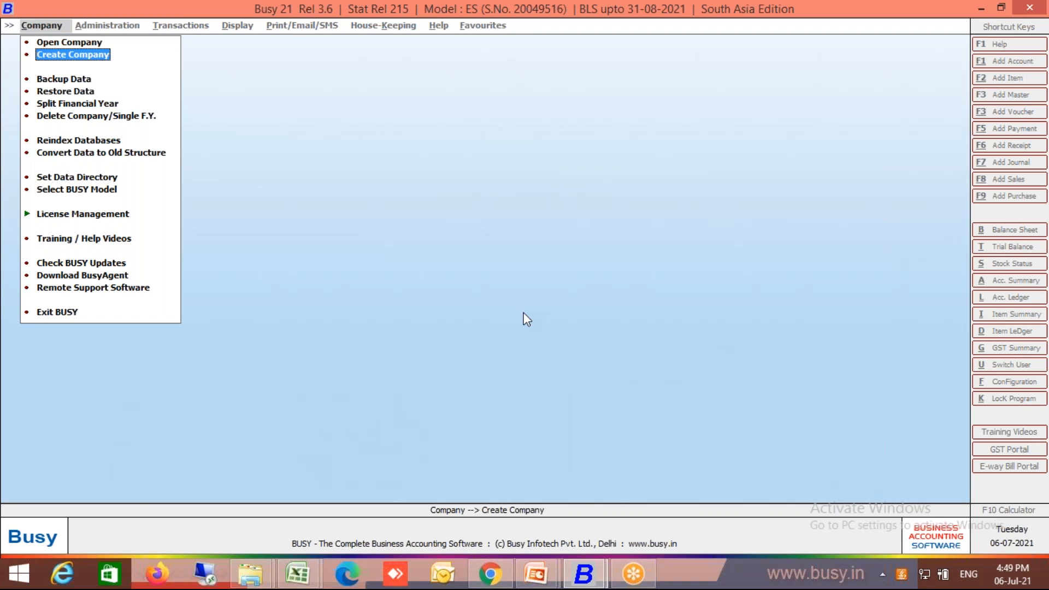
Step: Start creating a new company named "Busy Demo ( Payroll Managment )"
key("Return")
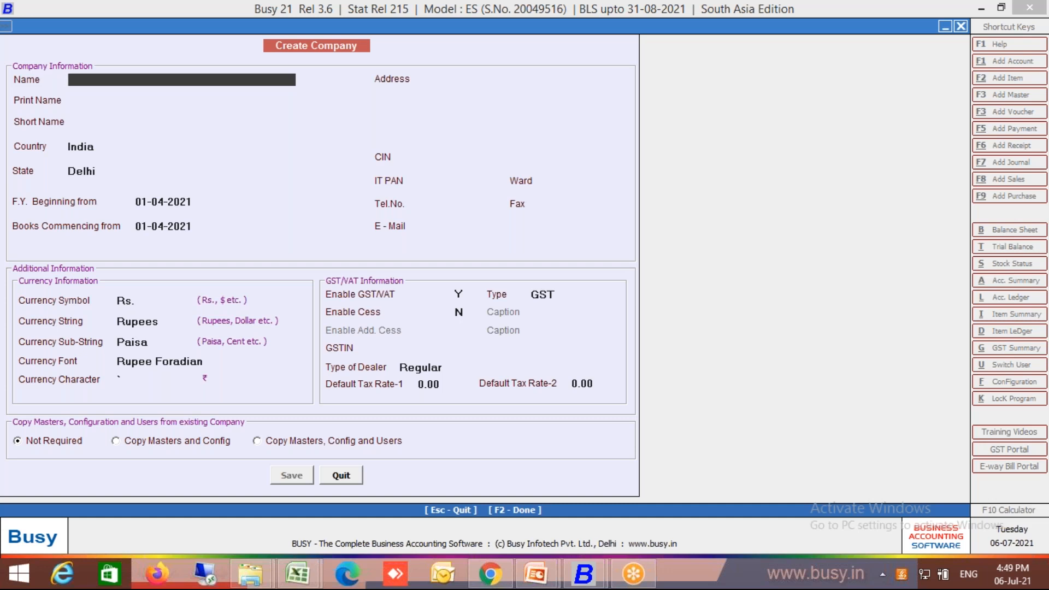
type("Bus")
type("y Demo")
type("( Payri")
type("ol)")
key("BackSpace")
key("BackSpace")
key("BackSpace")
key("BackSpace")
type("oll Managment ")
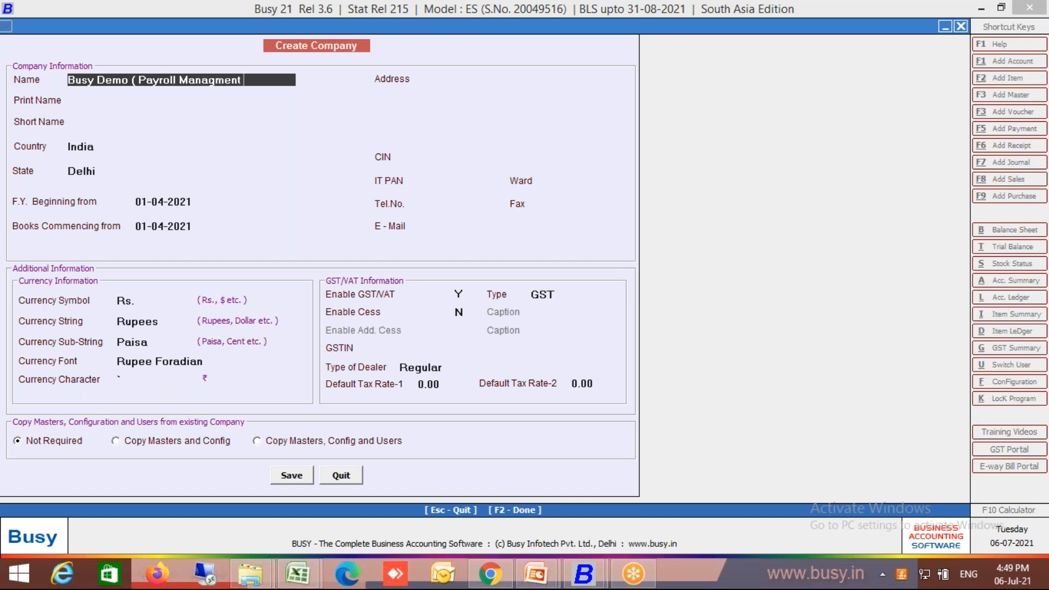
type(")")
Step: Keep the suggested print name, set the company's state to Maharashtra, save the company and skip the super user creation
key("Return")
key("Return")
key("Return")
type("maha")
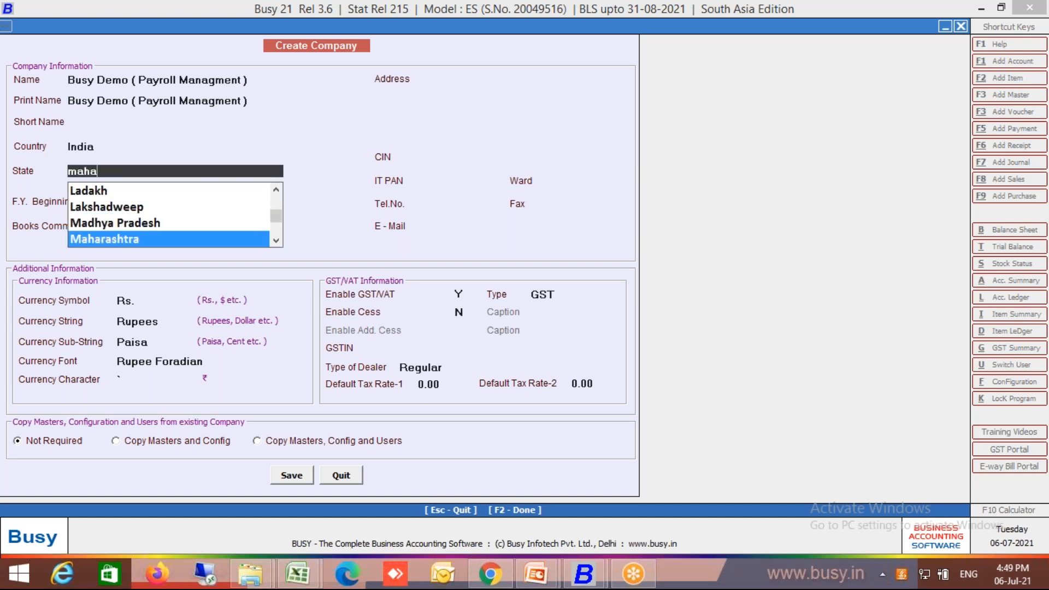
key("Return")
key("F2")
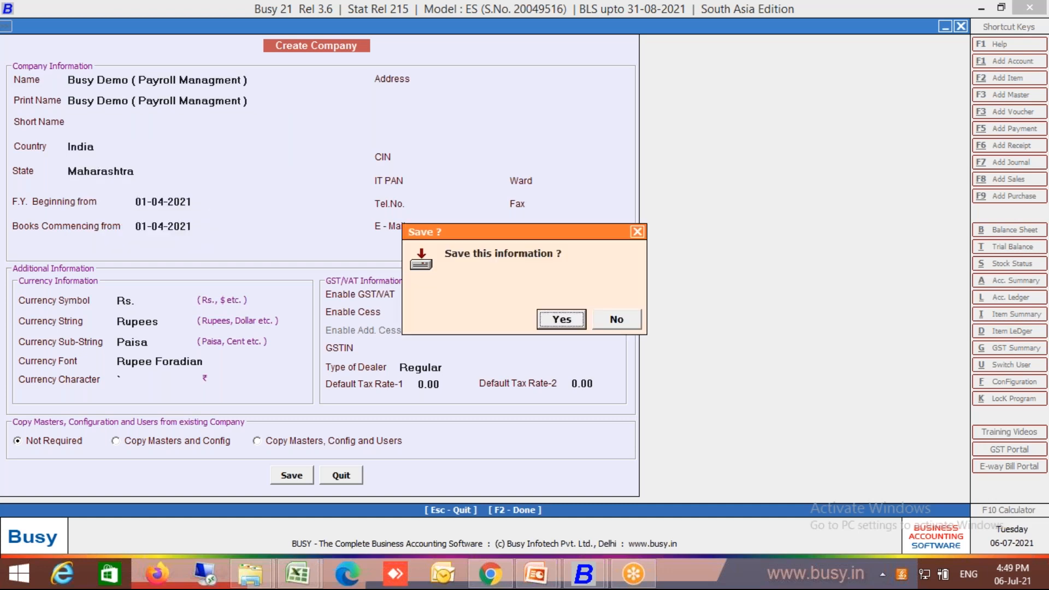
key("Return")
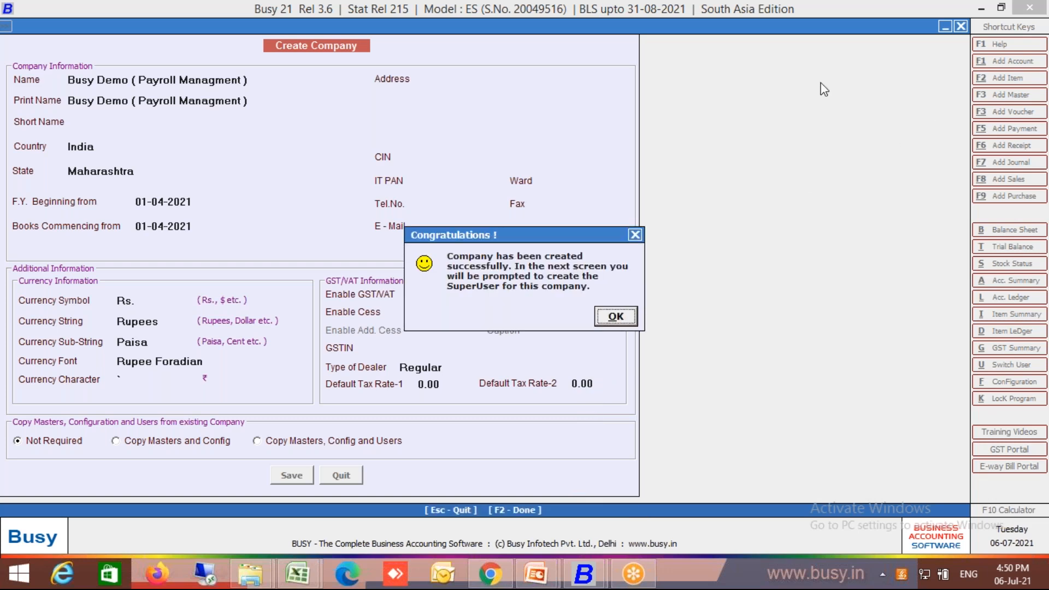
left_click(614, 315)
key("Return")
key("Return")
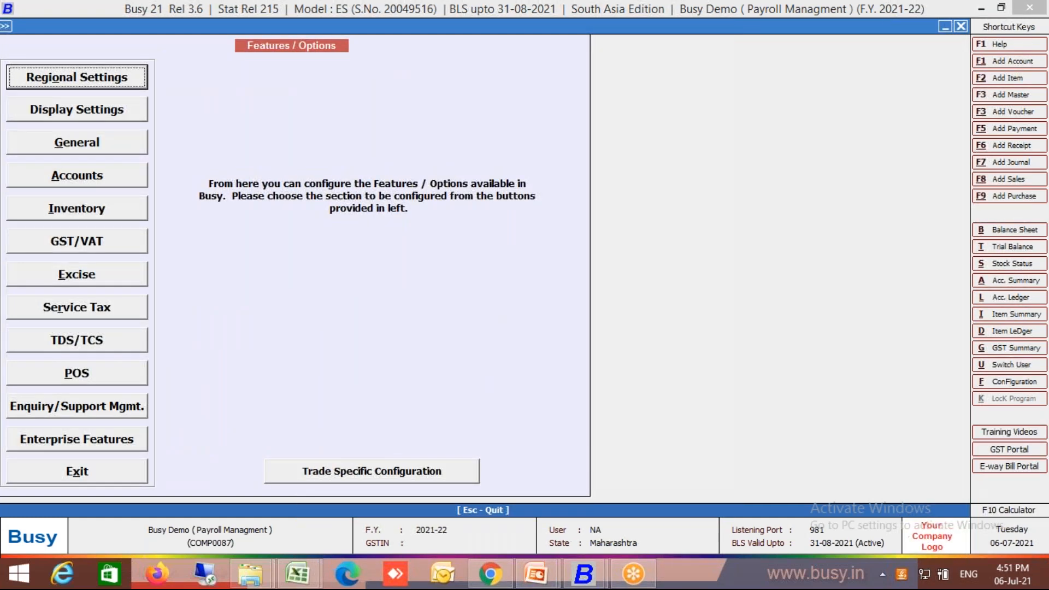
Step: Enable Payroll in the company's Enterprise Features
key("Down")
key("Down")
key("Down")
key("Down")
key("Down")
key("Down")
key("Down")
key("Down")
key("Down")
key("Down")
key("Down")
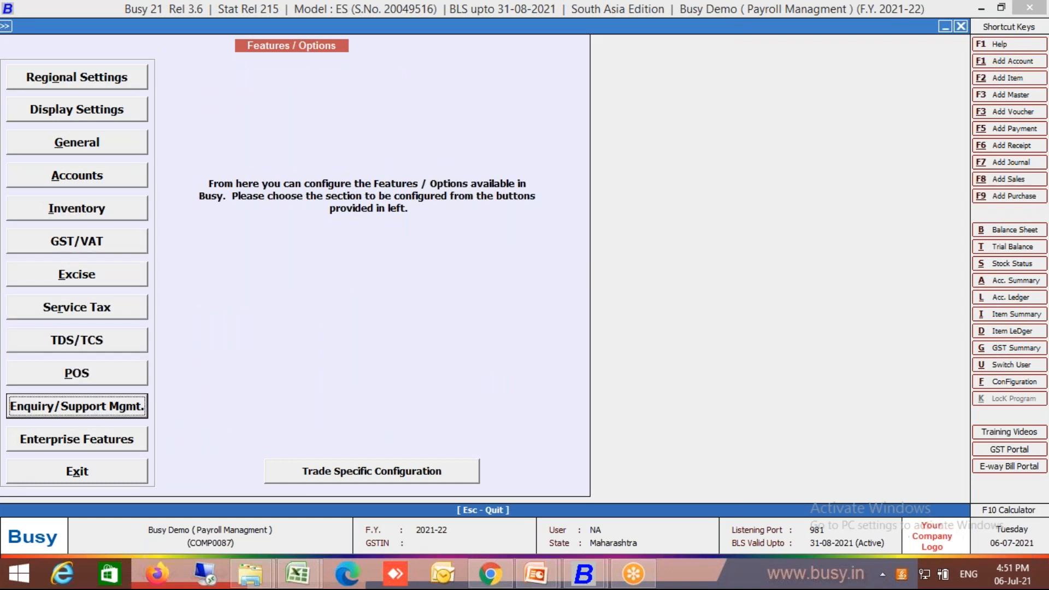
key("Return")
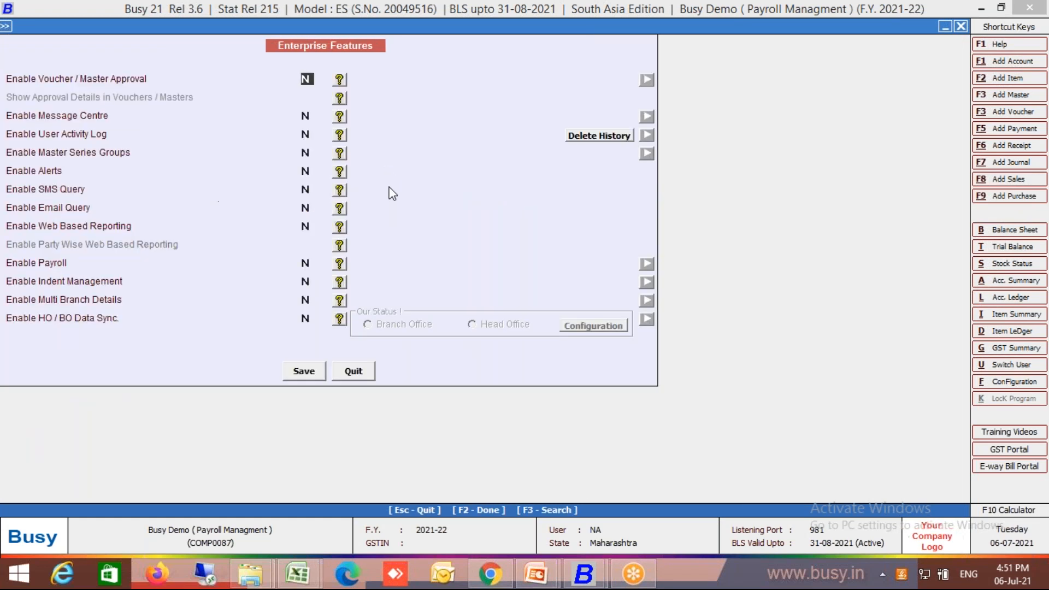
left_click(60, 266)
key("y")
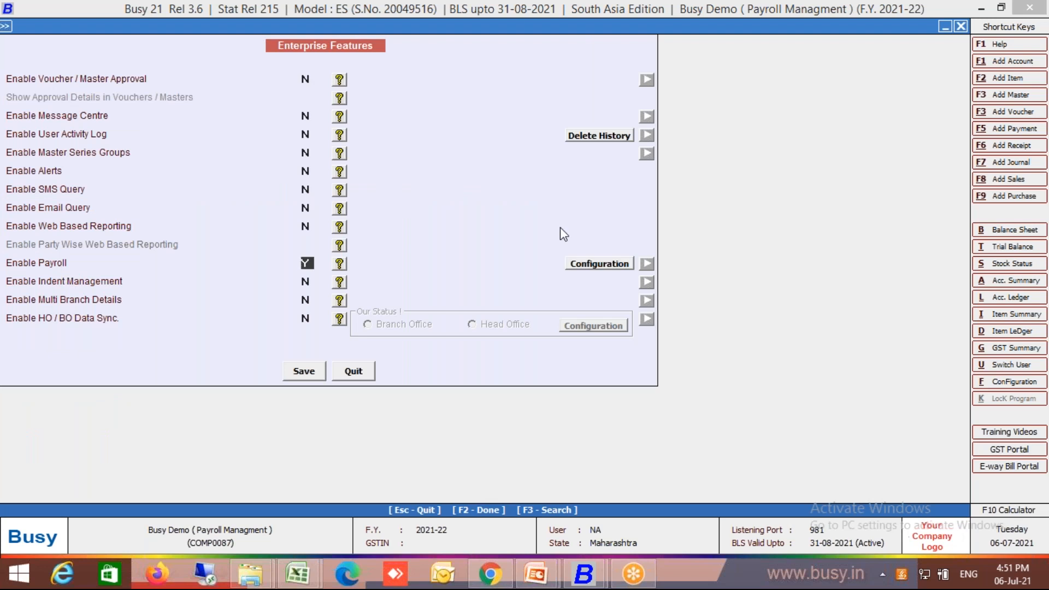
Step: Open the payroll configuration and set the default payment mode for Monthly Salary to Credit
left_click(581, 265)
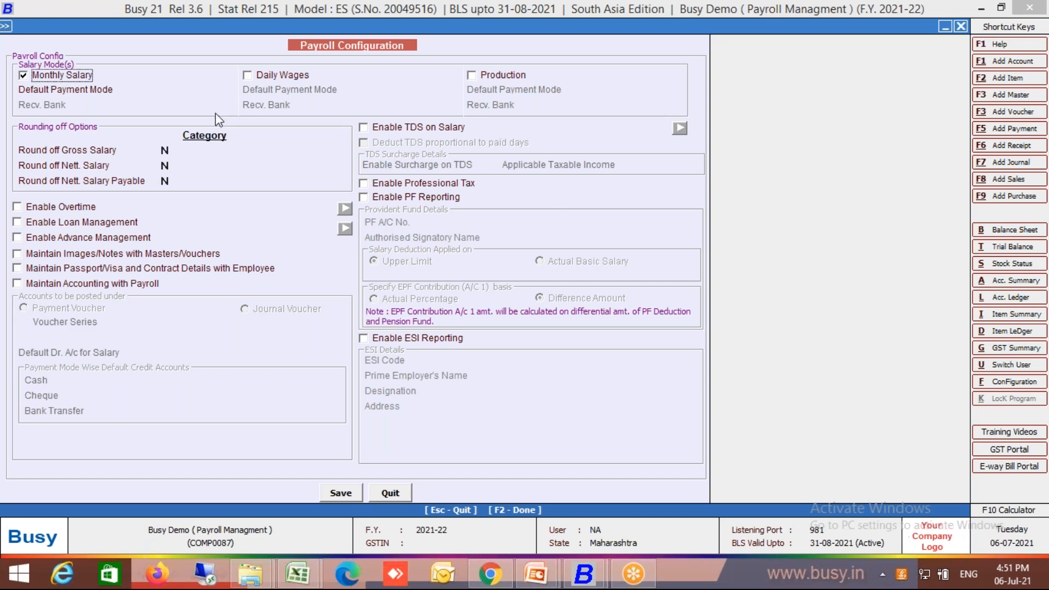
left_click(196, 92)
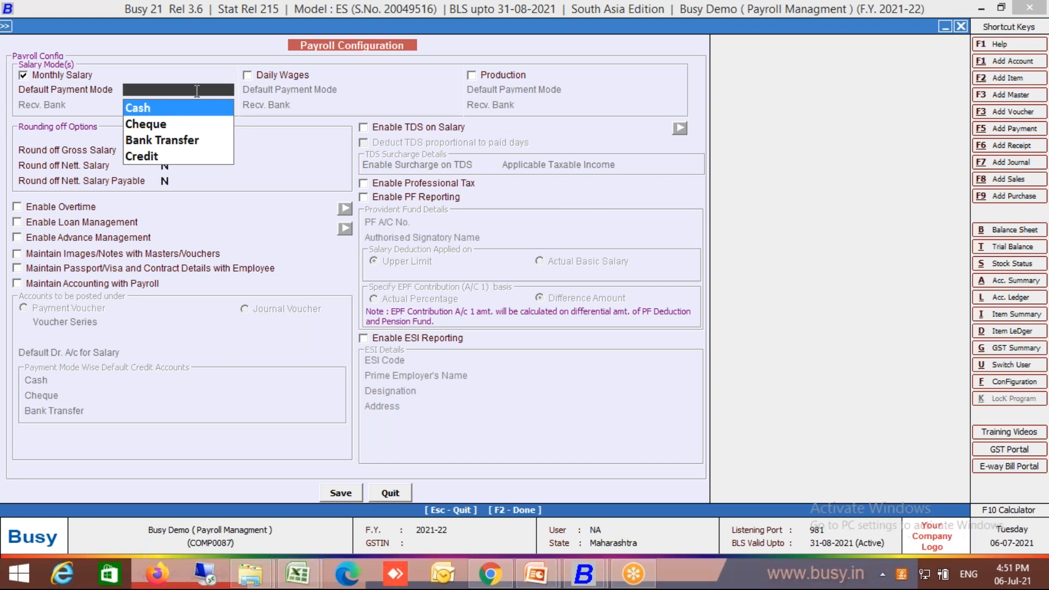
key("Return")
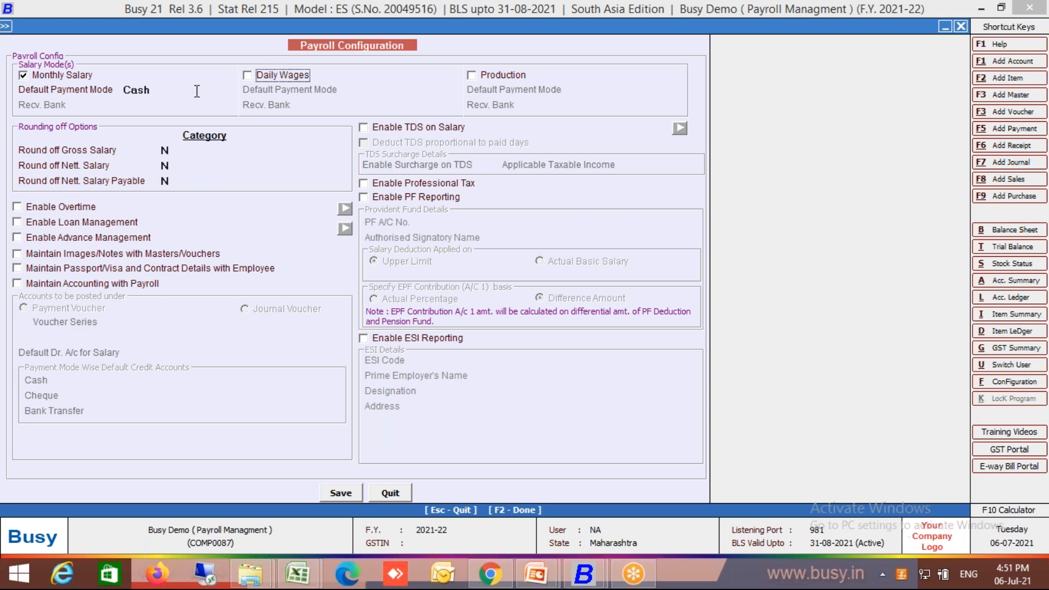
left_click(158, 89)
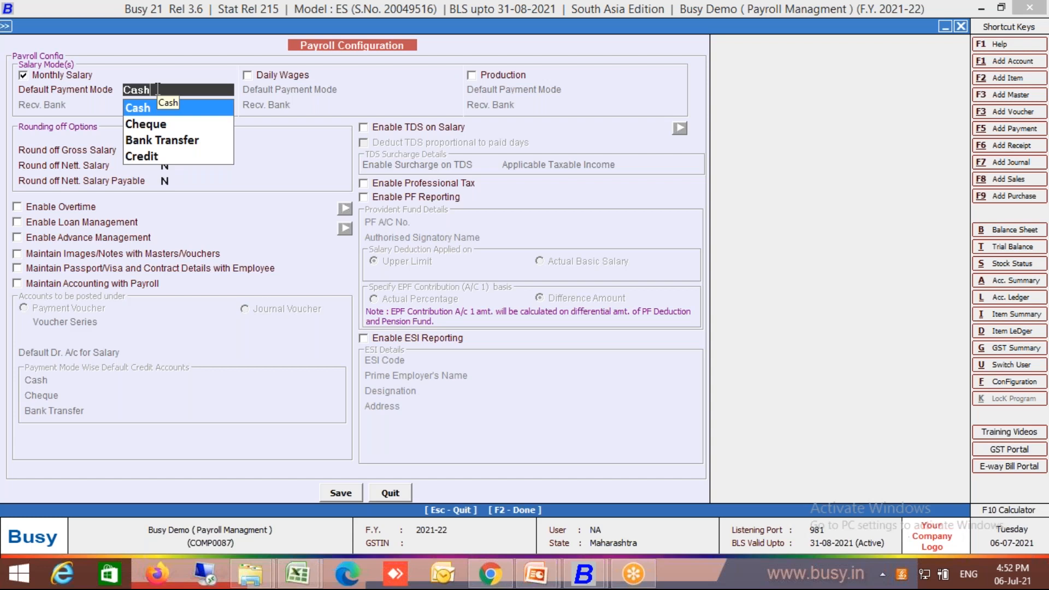
key("Down")
key("Down")
key("Down")
key("Return")
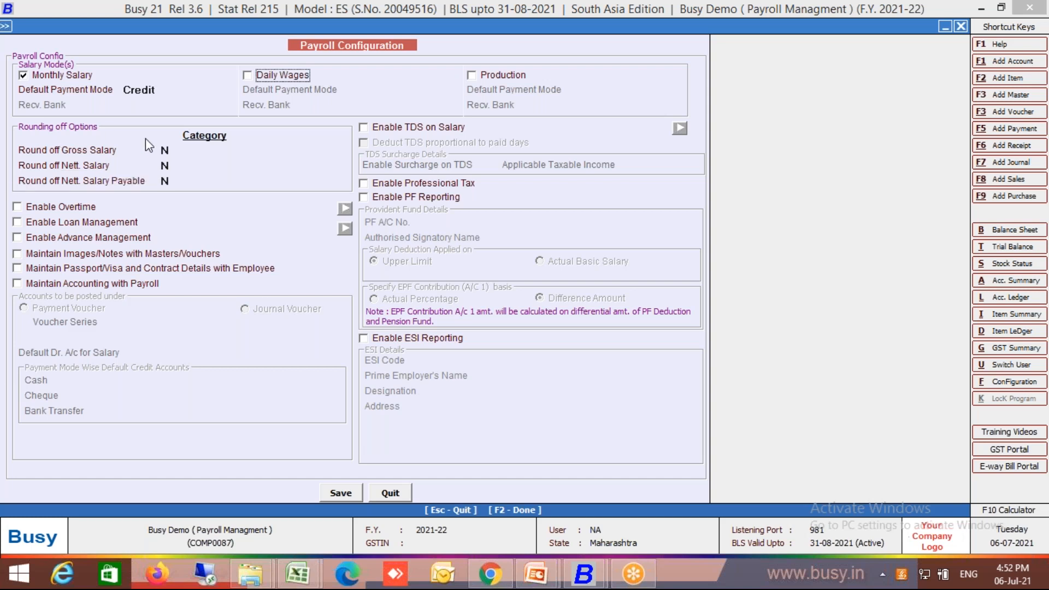
Step: Enable rounding off of the gross salary with the Automatic category
left_click(166, 150)
type("Y")
key("Return")
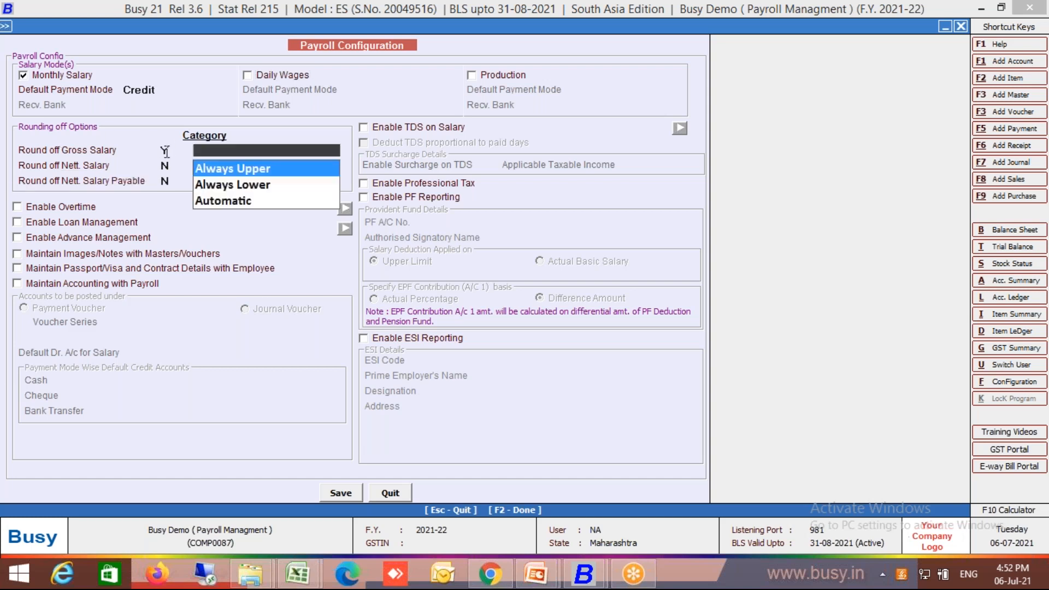
key("Down")
key("Down")
key("Return")
Step: Enable rounding off of the nett. salary and the nett. salary payable, both with the Automatic category
type("Y")
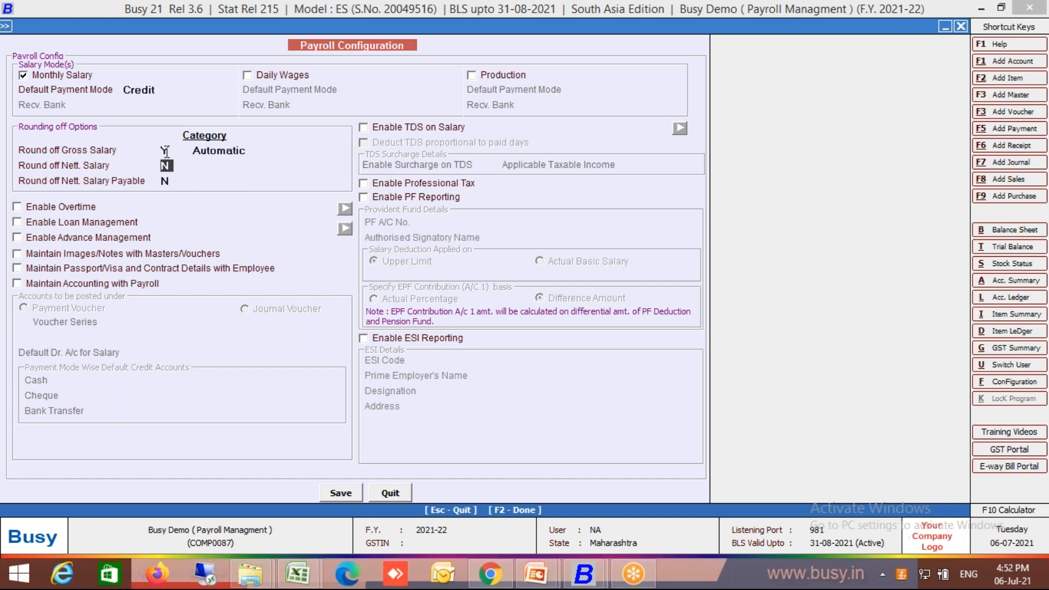
key("Return")
key("Down")
key("Down")
key("Return")
type("Y")
key("Return")
key("Down")
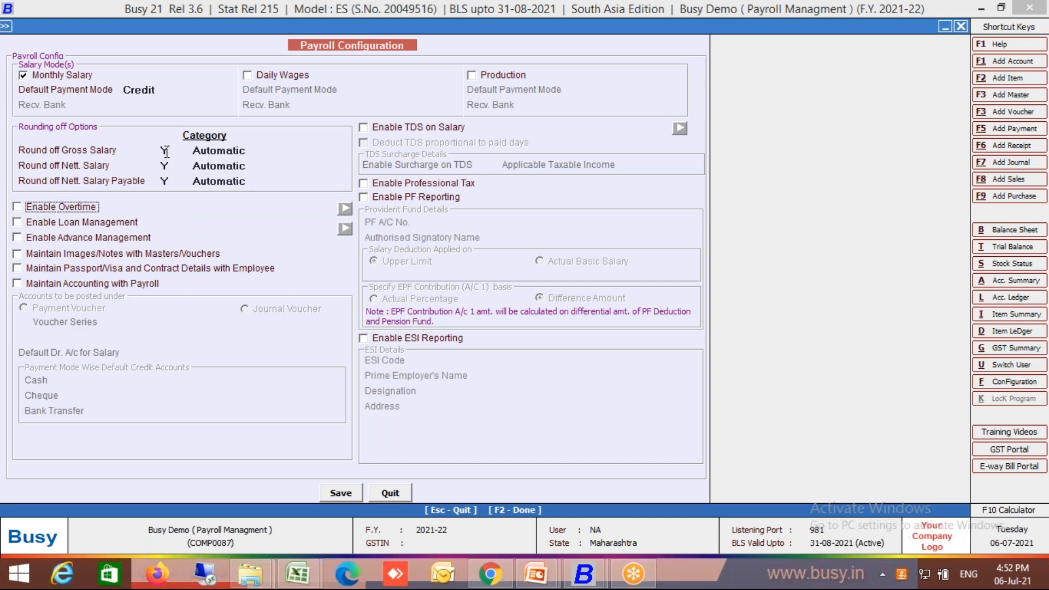
Step: Enable overtime, loan management and advance management for payroll
left_click(85, 207)
left_click(90, 223)
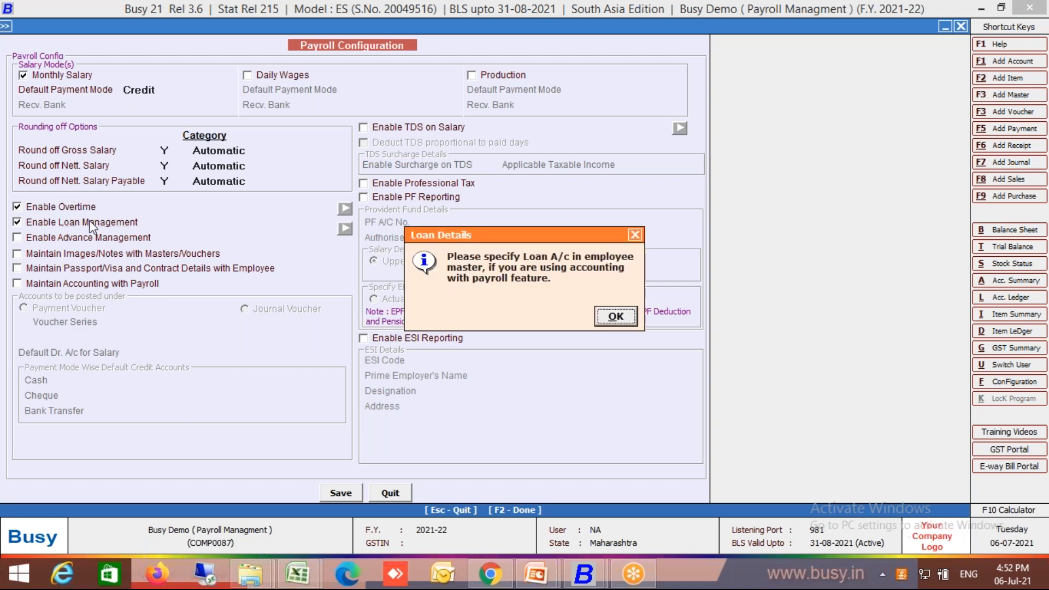
left_click(616, 318)
left_click(131, 239)
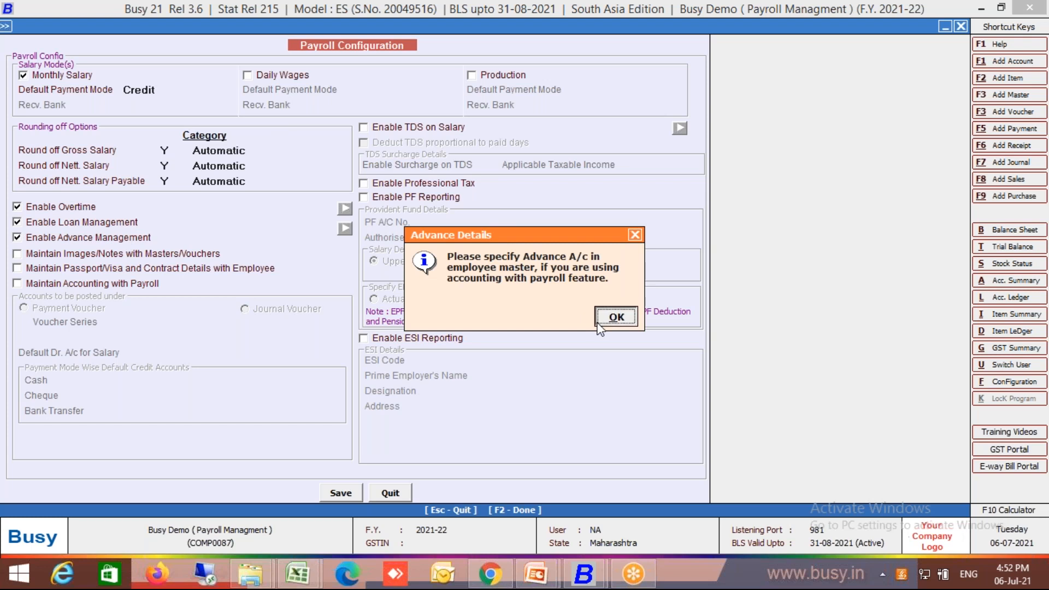
left_click(611, 316)
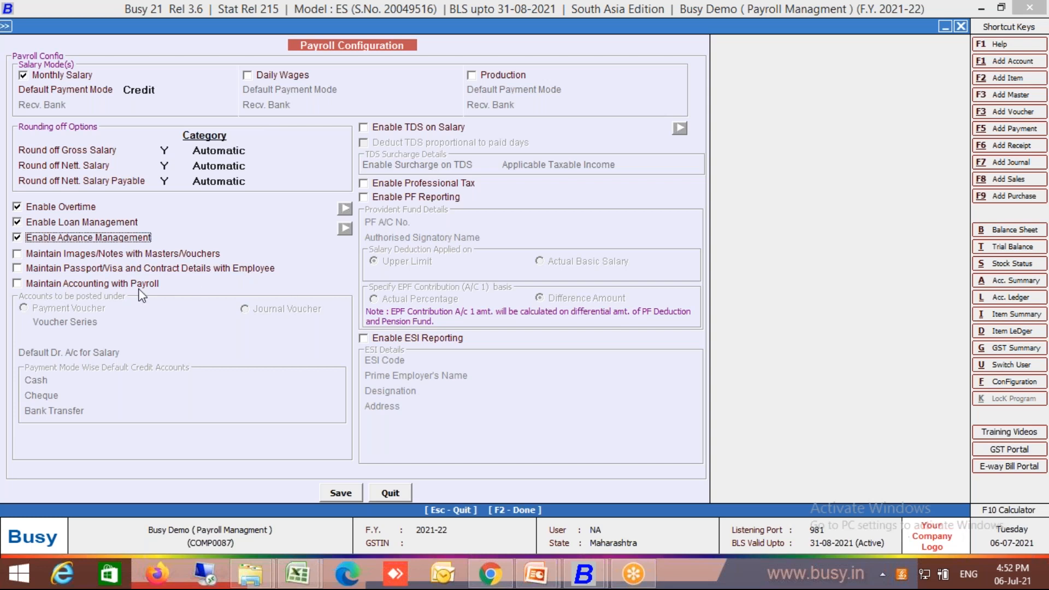
Step: Maintain accounting with payroll using payment voucher series Main, Salary as default debit account and Cash as the cash-mode credit account
left_click(116, 284)
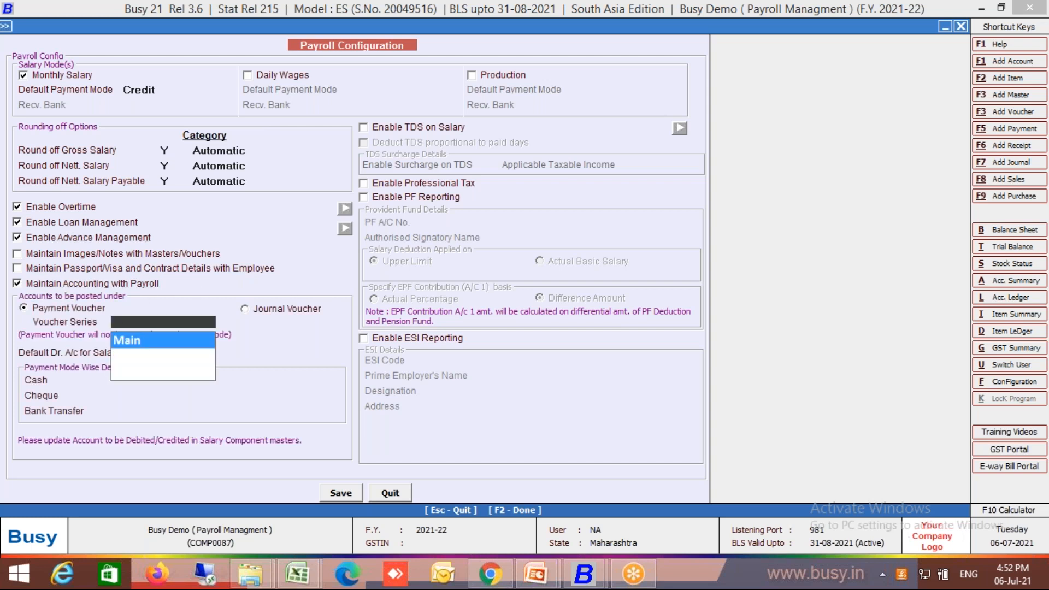
key("Return")
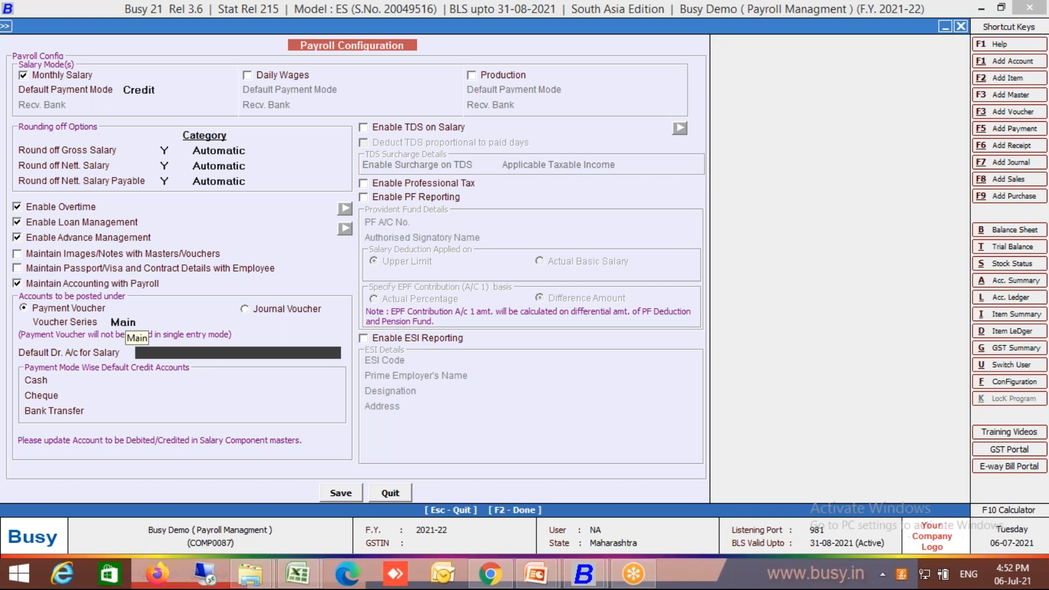
type("sal")
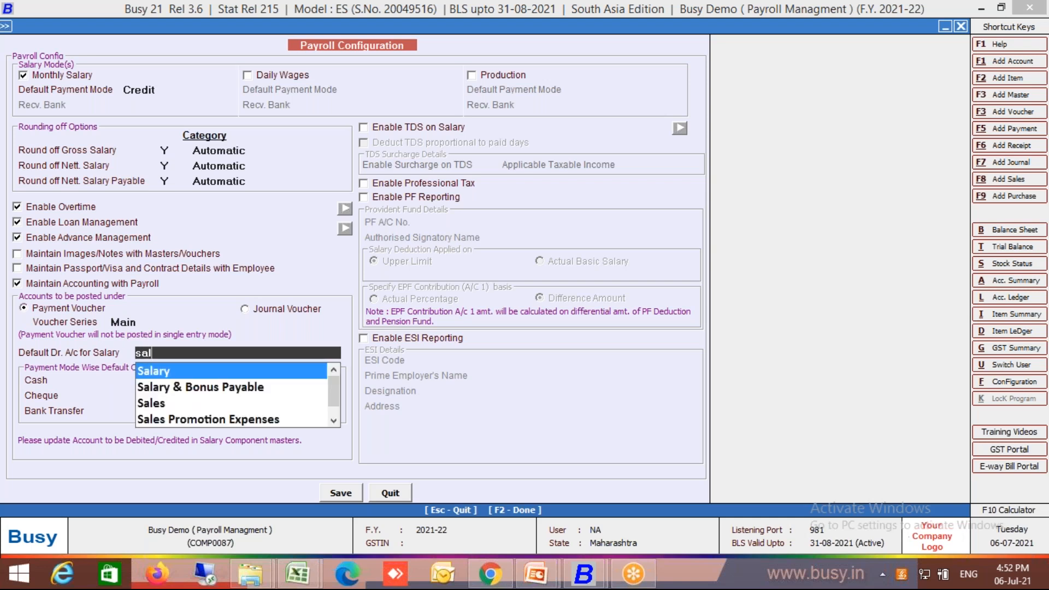
key("Return")
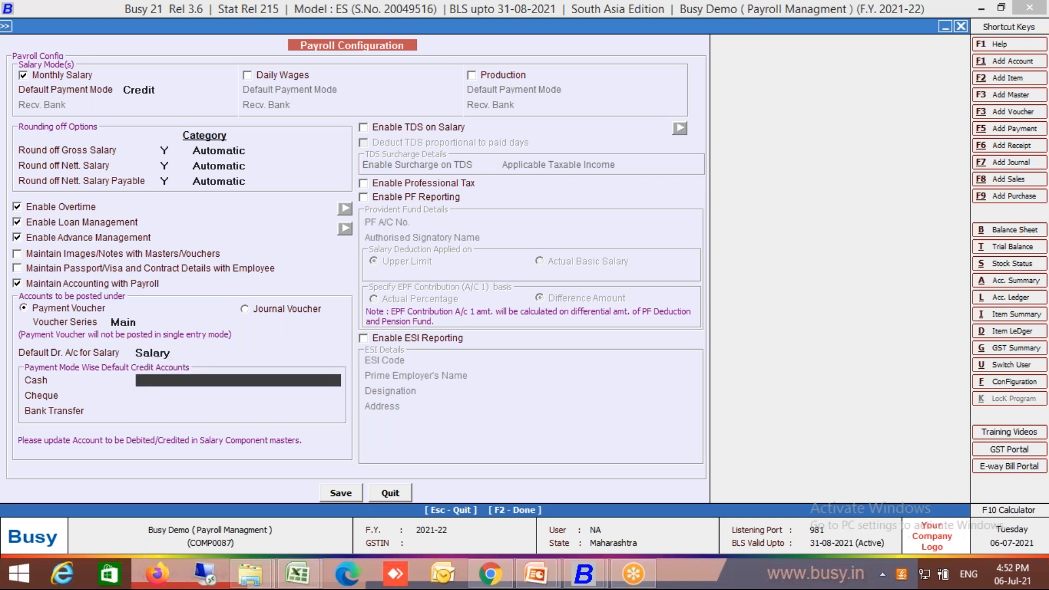
type("cas")
key("Return")
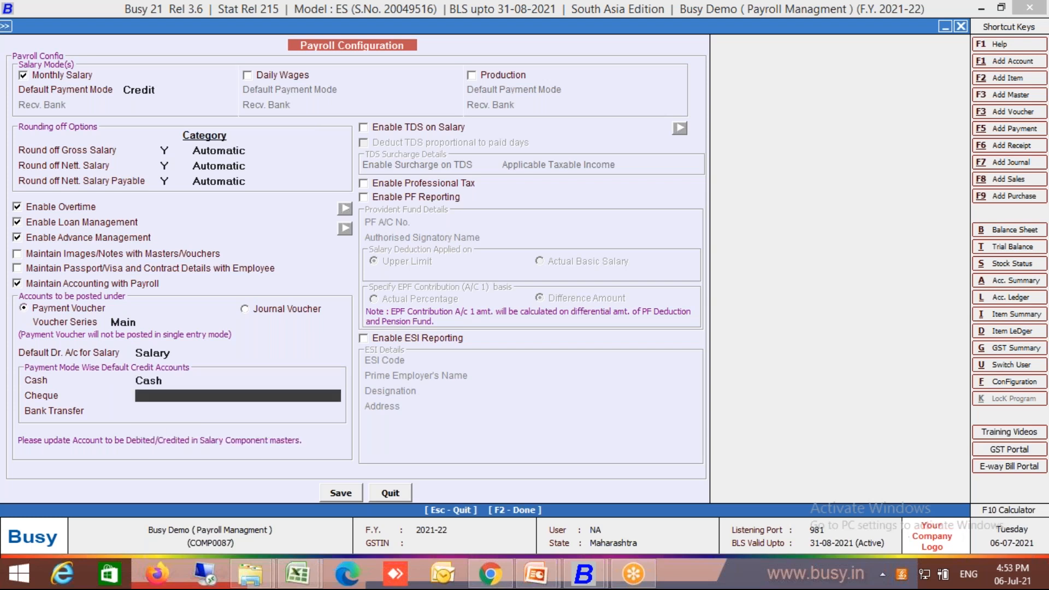
Step: Create an account named Bank A/C and assign it as the default credit account for Cheque and Bank Transfer
key("F3")
type("Bank A?C")
key("BackSpace")
key("BackSpace")
type("/C")
key("Return")
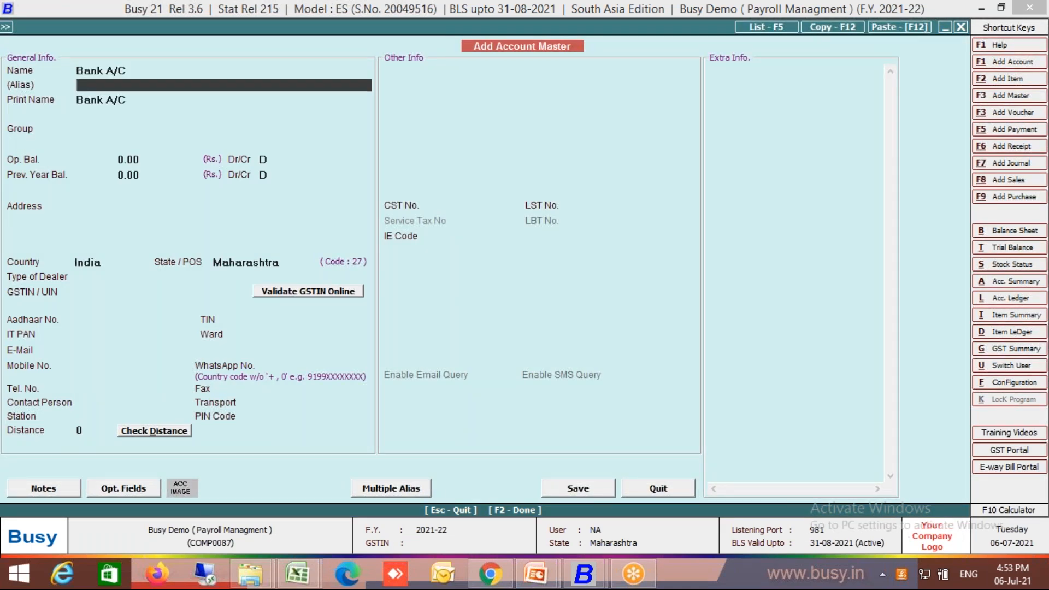
key("Return")
key("Return")
key("Return")
key("F2")
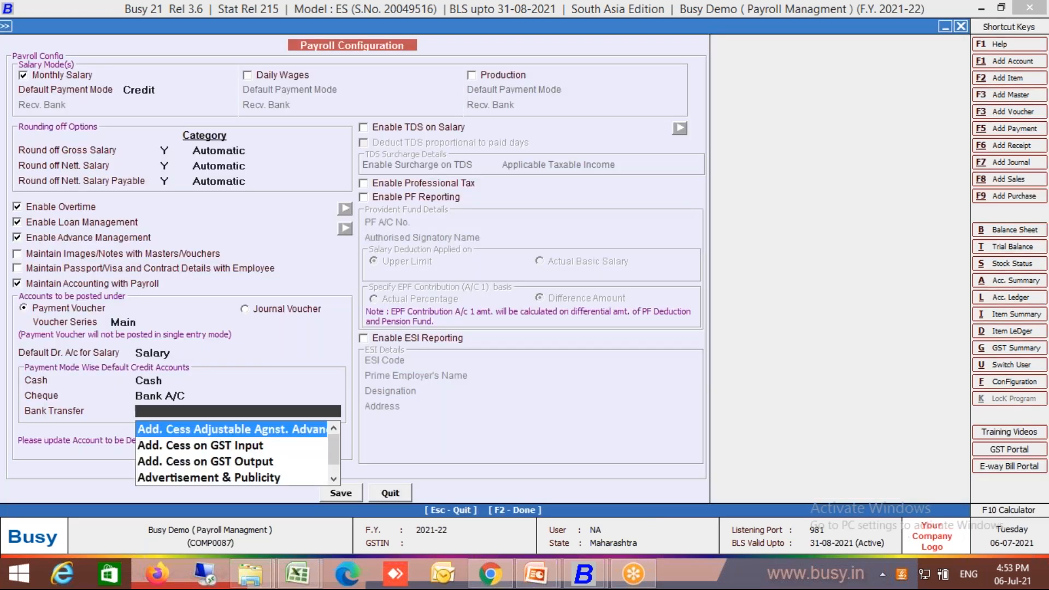
type("bank")
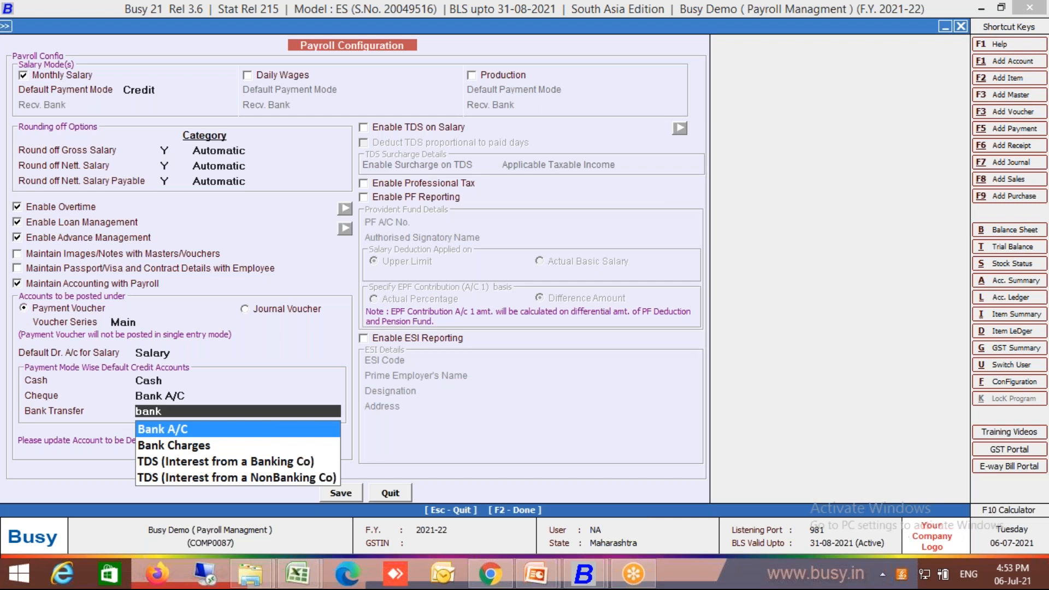
key("Return")
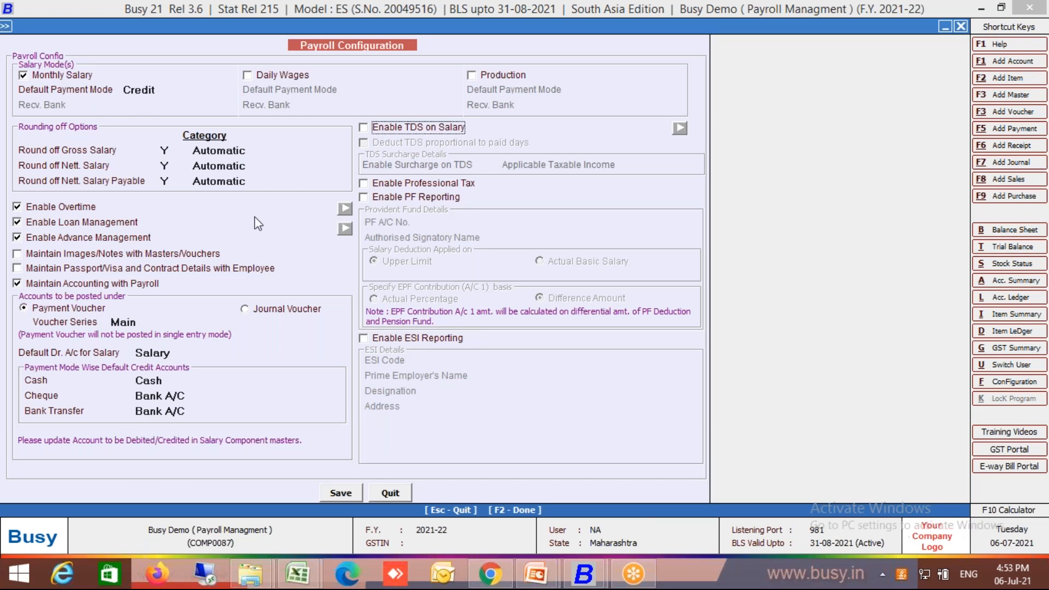
Step: Enable TDS on Salary, including TDS in the main configuration, and leave the surcharge on TDS at N
left_click(364, 129)
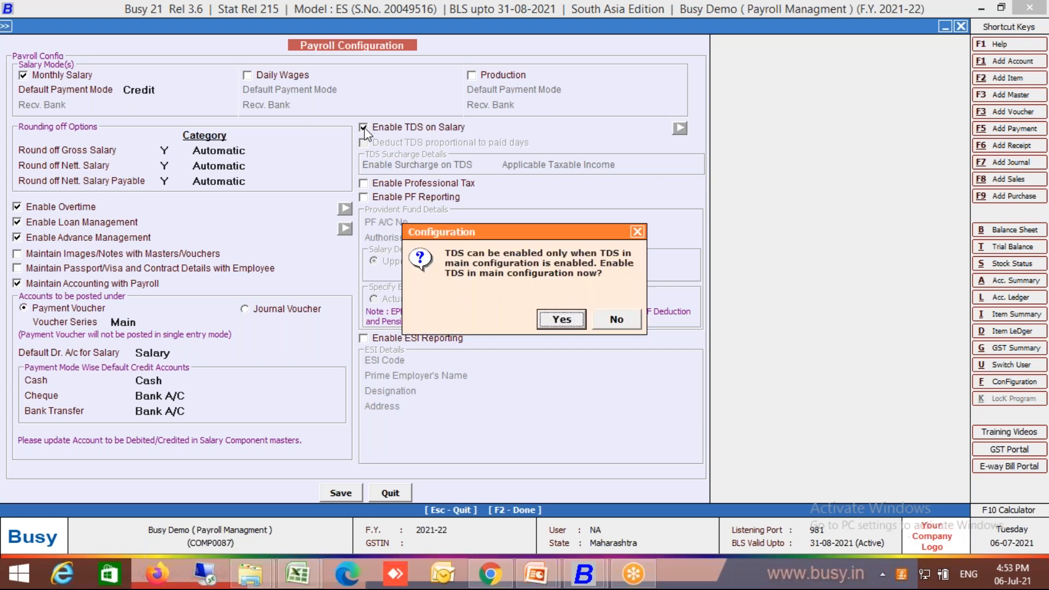
left_click(561, 320)
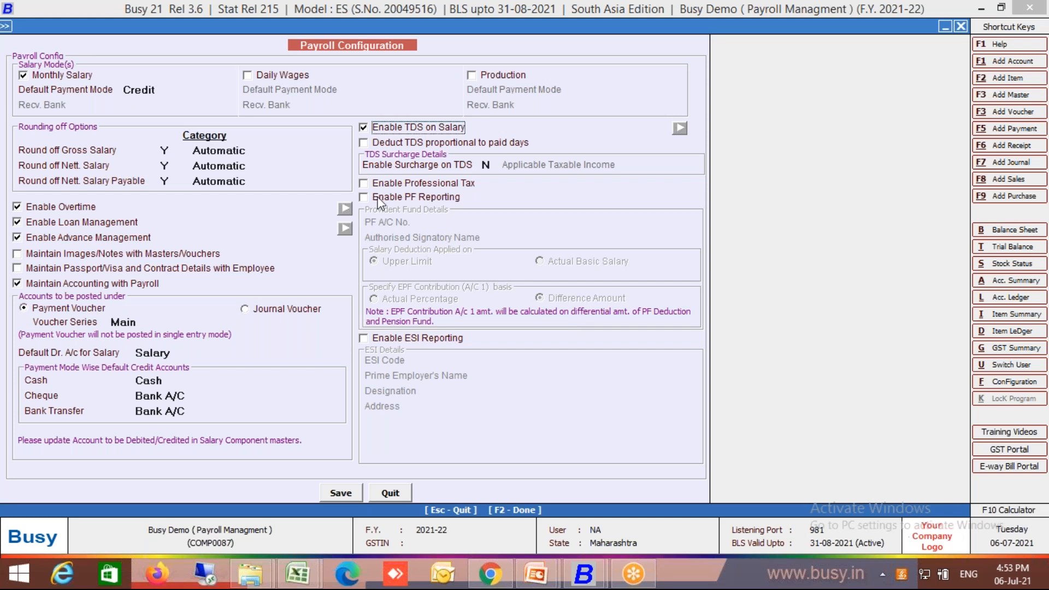
left_click(485, 165)
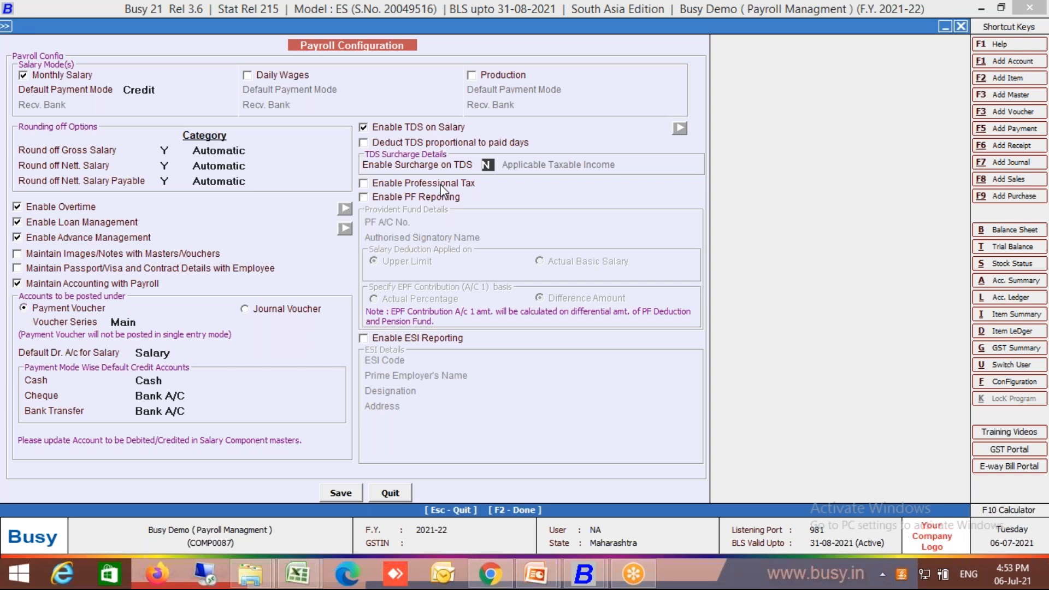
key("Return")
Step: Enable Professional Tax and PF Reporting, and enter the PF account number in the provident fund details
key("space")
key("Return")
key("space")
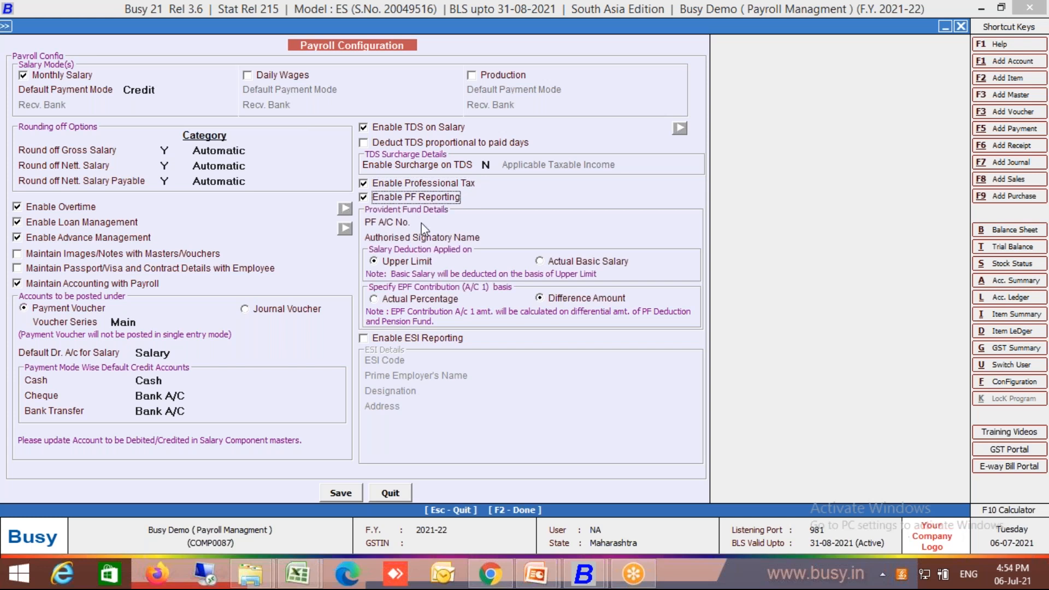
key("Return")
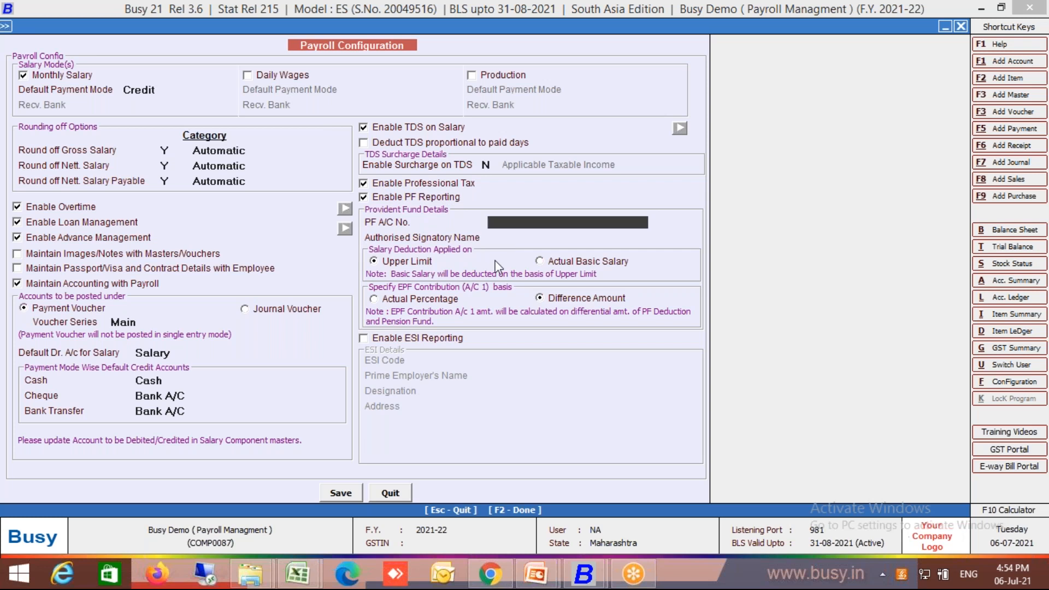
type("pf001")
key("Return")
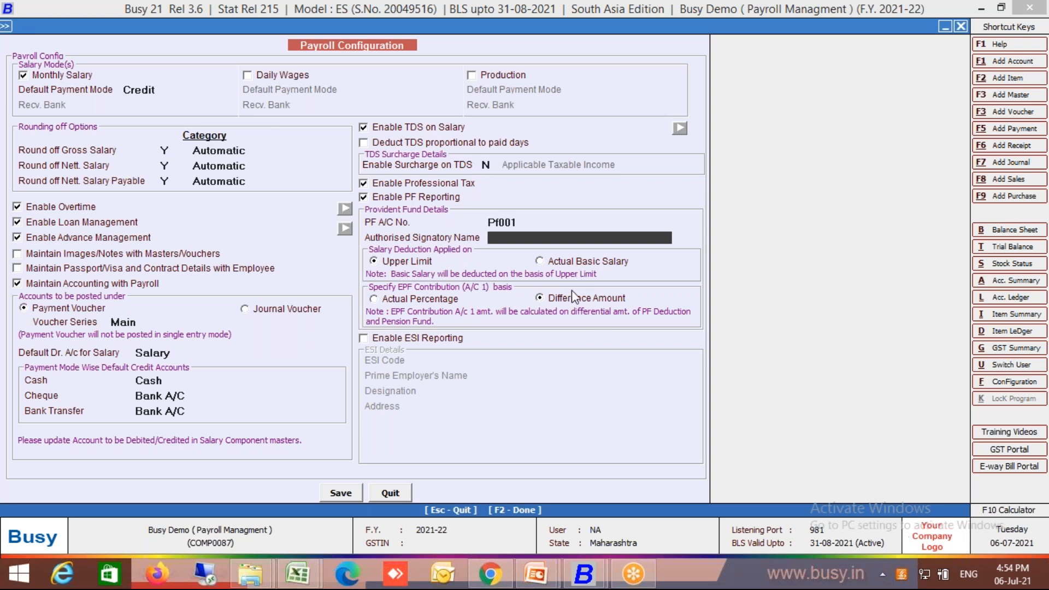
Step: Correct the PF account number, with salary deduction applied on Upper Limit and the EPF contribution basis as Difference Amount
left_click(501, 224)
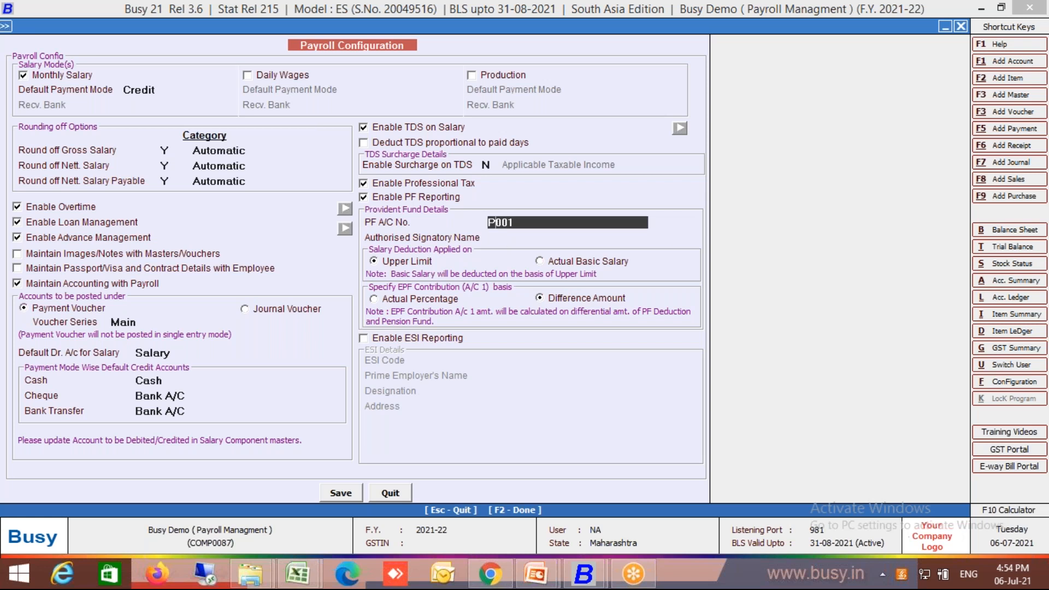
type("F")
key("Return")
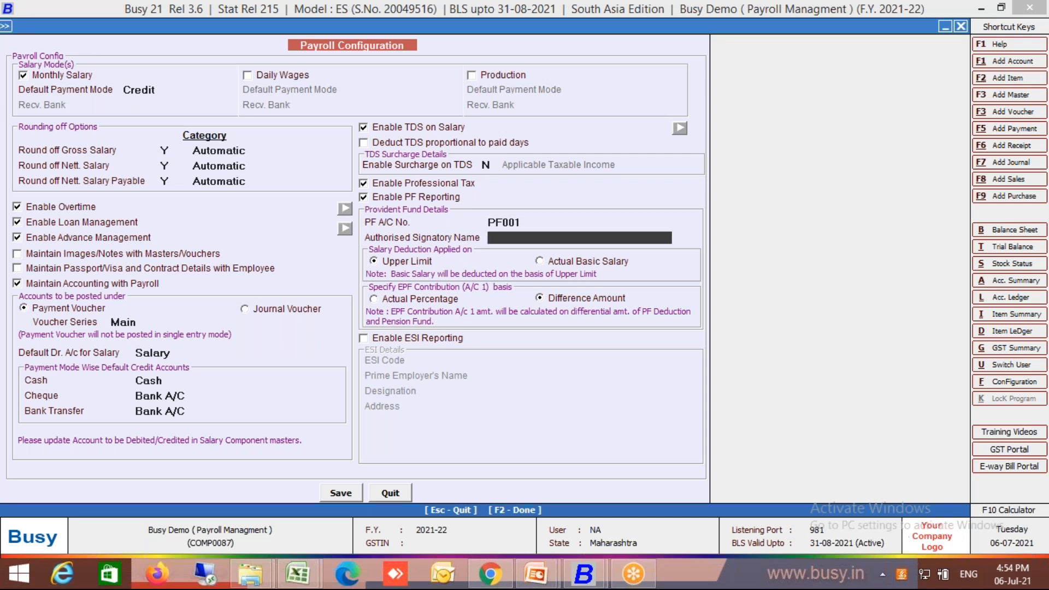
left_click(407, 263)
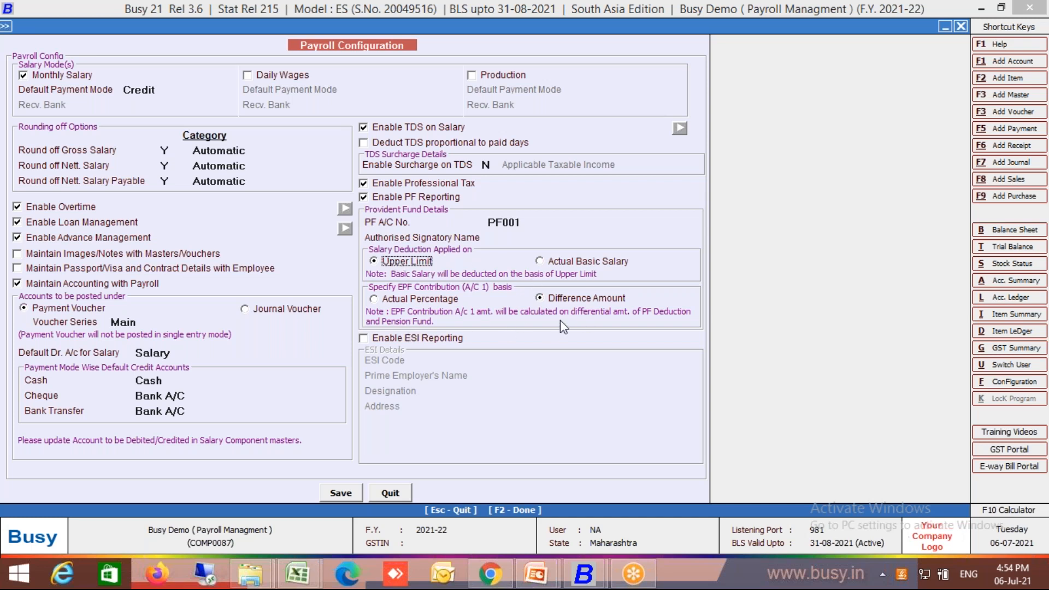
left_click(572, 303)
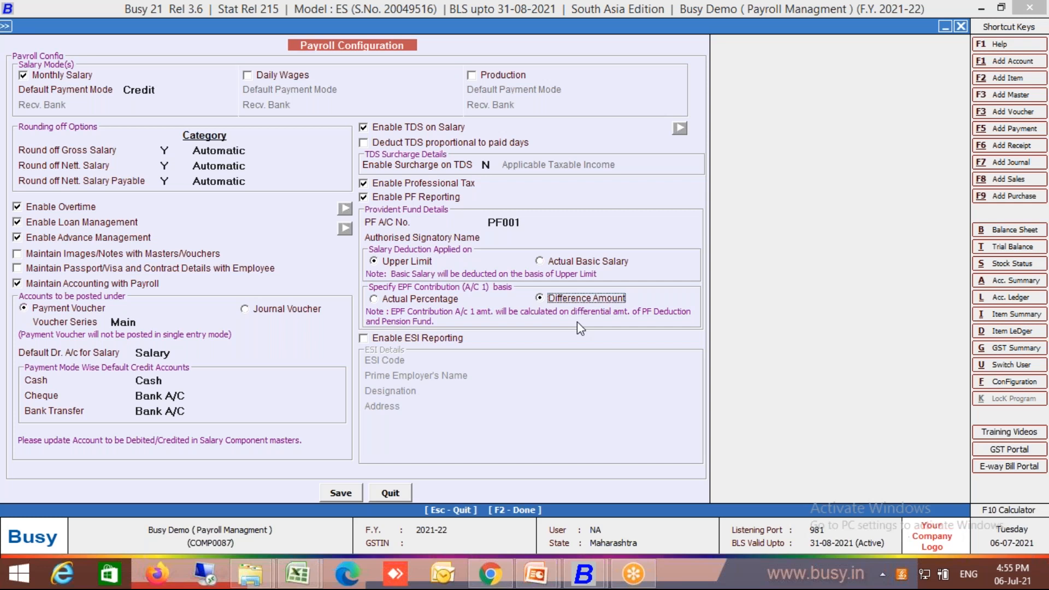
Step: Enable ESI Reporting, then save the payroll configuration and the enterprise features and leave the feature settings
left_click(416, 338)
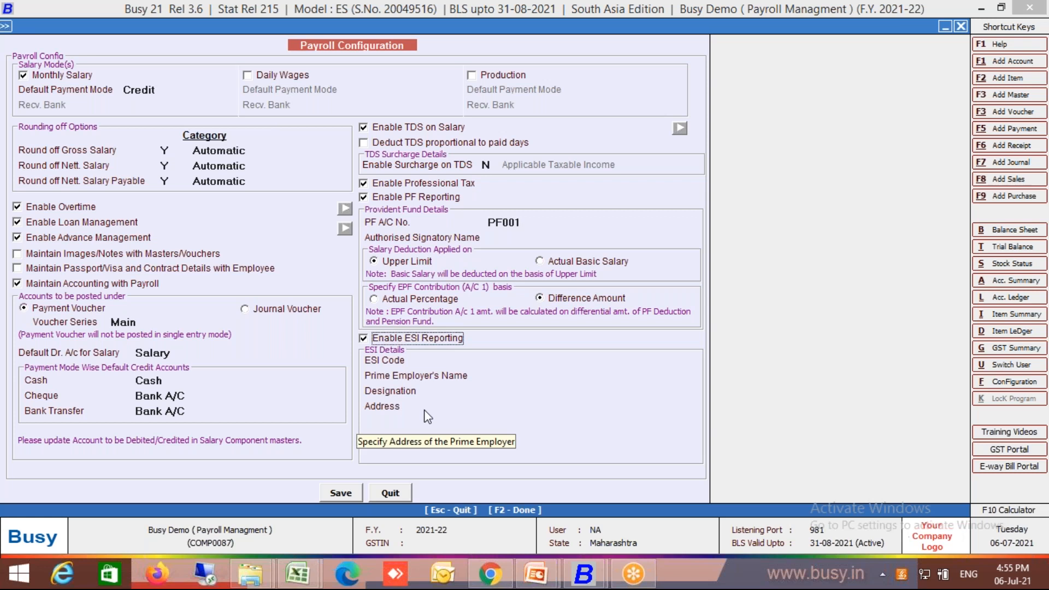
left_click(426, 339)
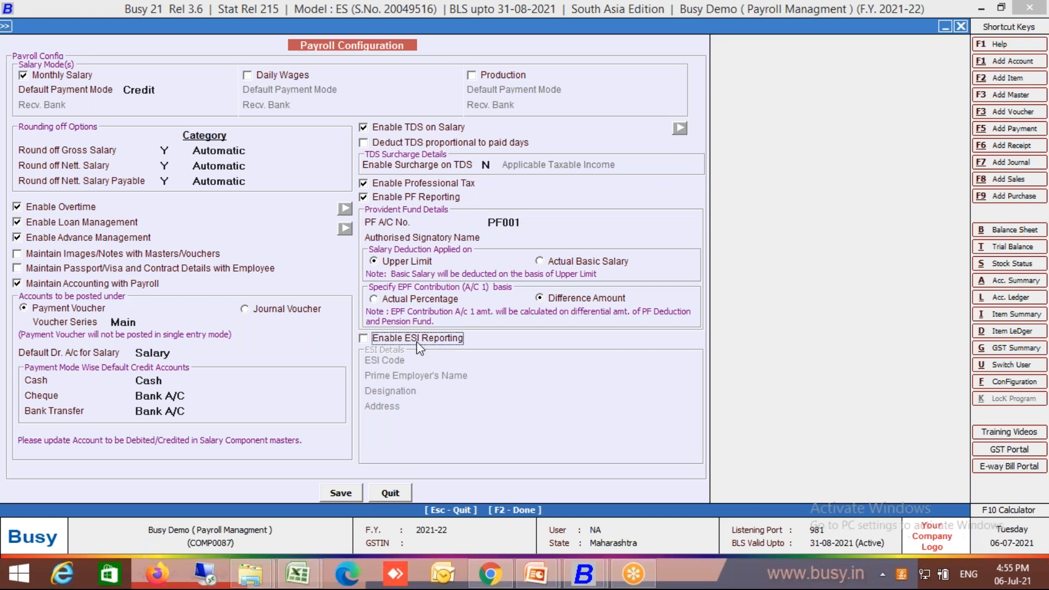
left_click(425, 337)
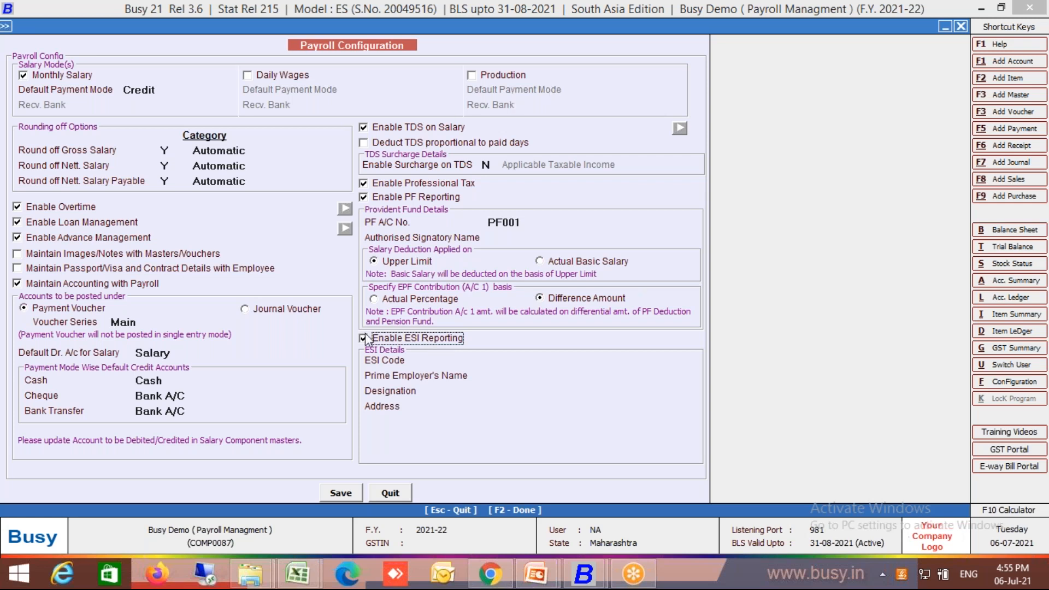
left_click(351, 494)
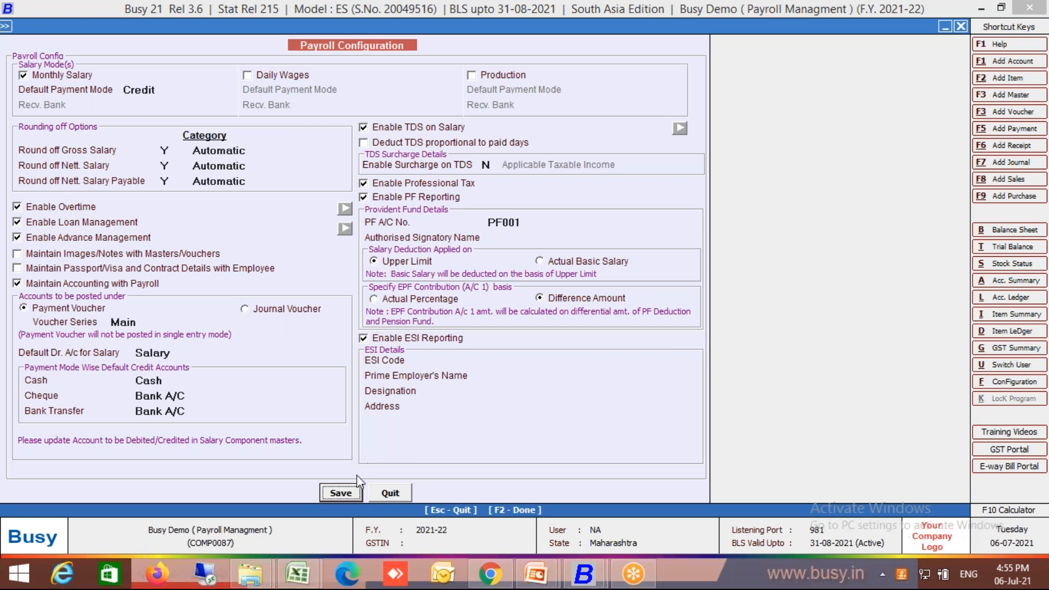
left_click(344, 492)
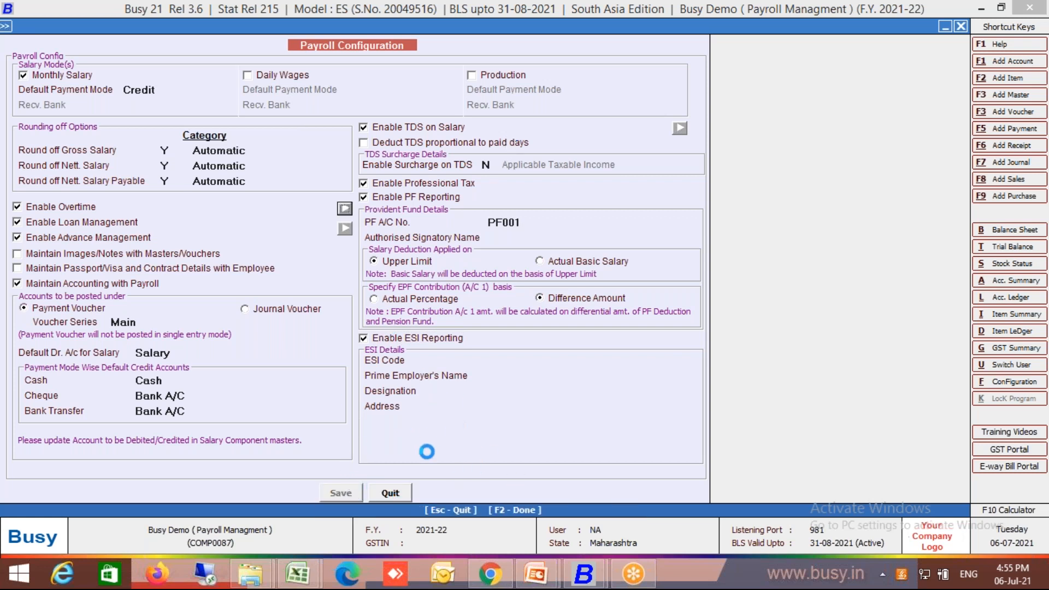
left_click(302, 371)
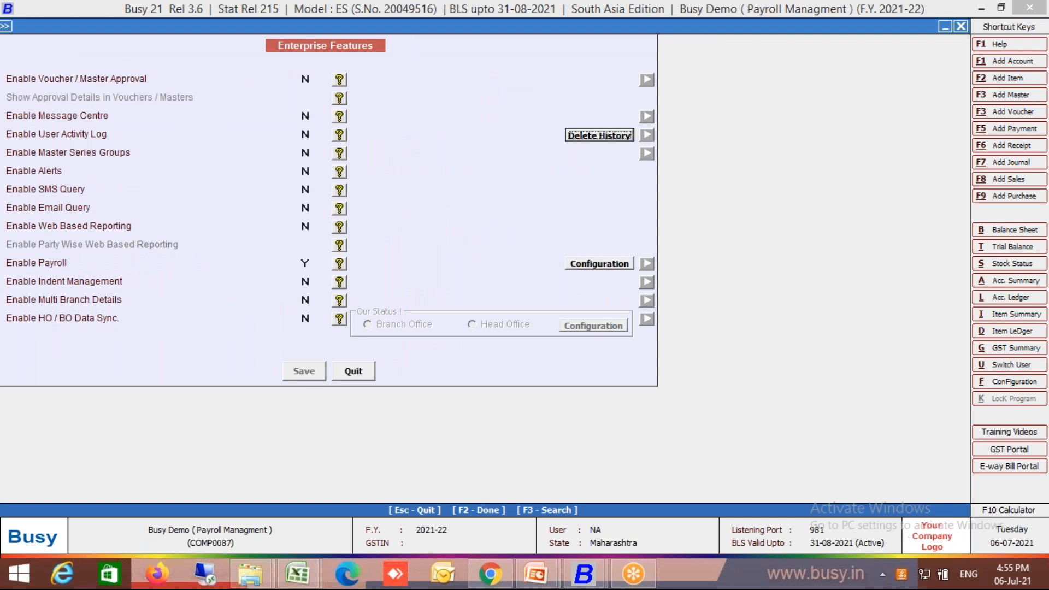
key("Escape")
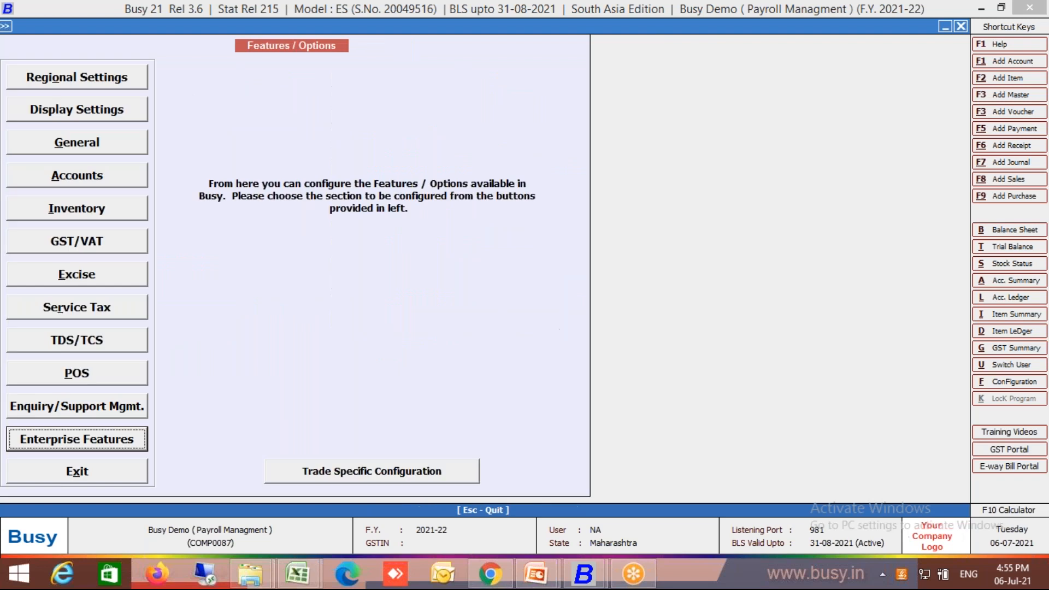
key("Escape")
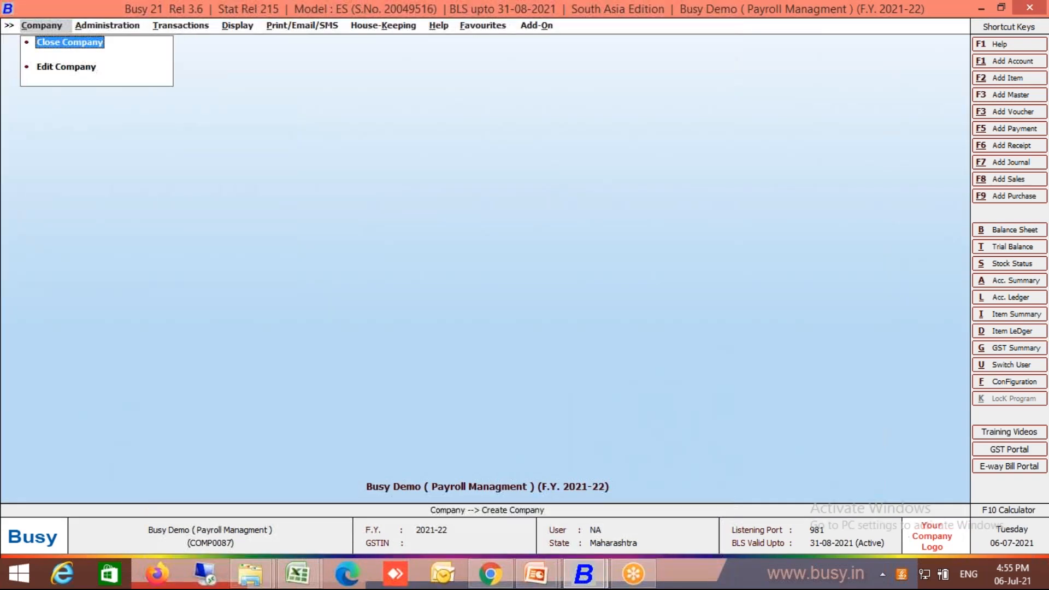
Step: Open a blank employee master for adding a new employee
key("Right")
key("Down")
key("Down")
key("Down")
key("Down")
key("Down")
key("Down")
key("Down")
key("Down")
key("Down")
key("Down")
key("Down")
key("Down")
key("Down")
key("Down")
key("Down")
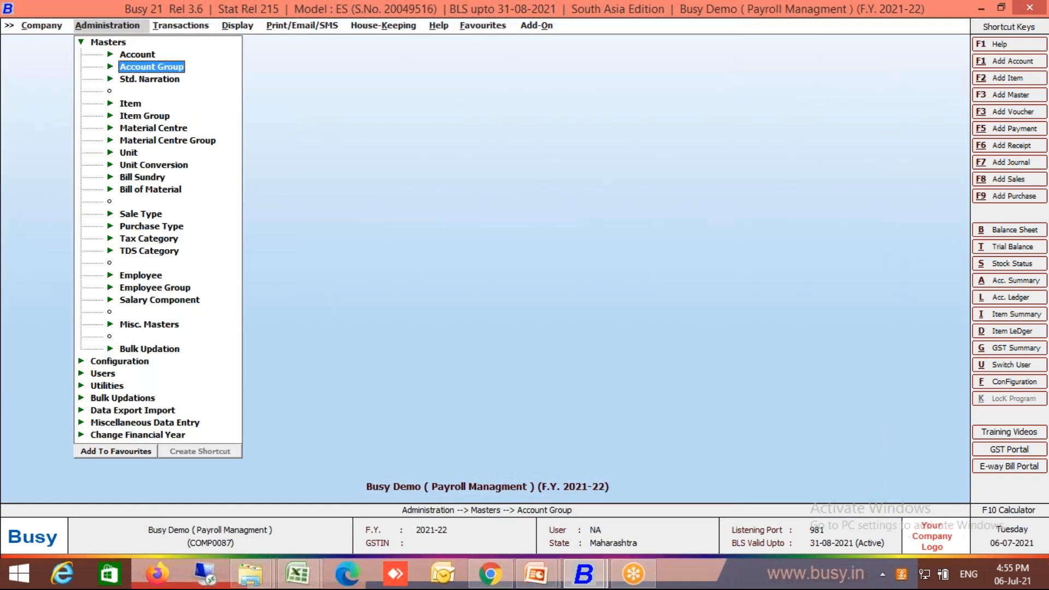
key("Return")
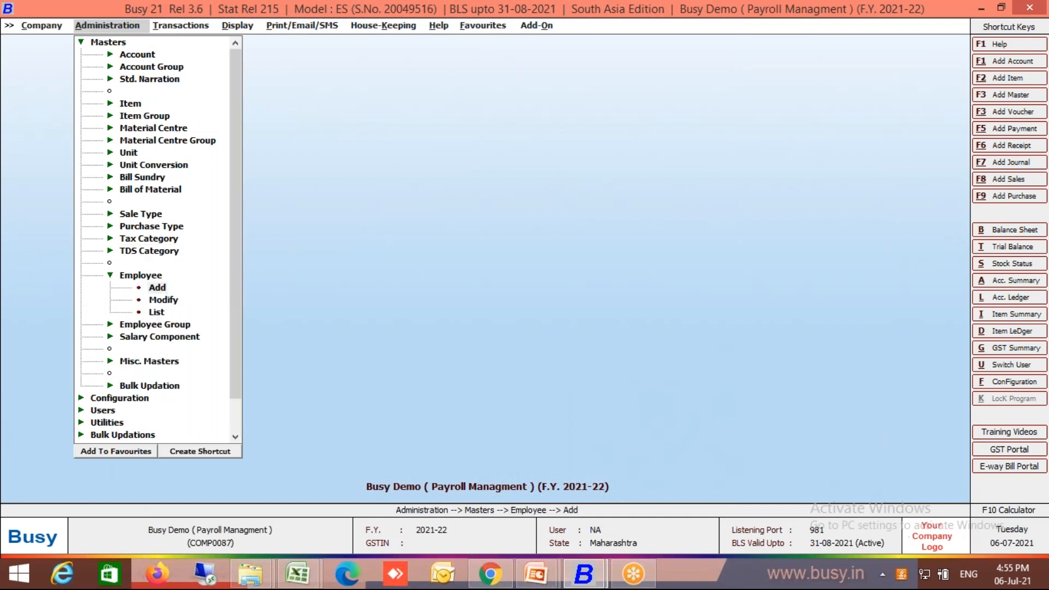
key("Return")
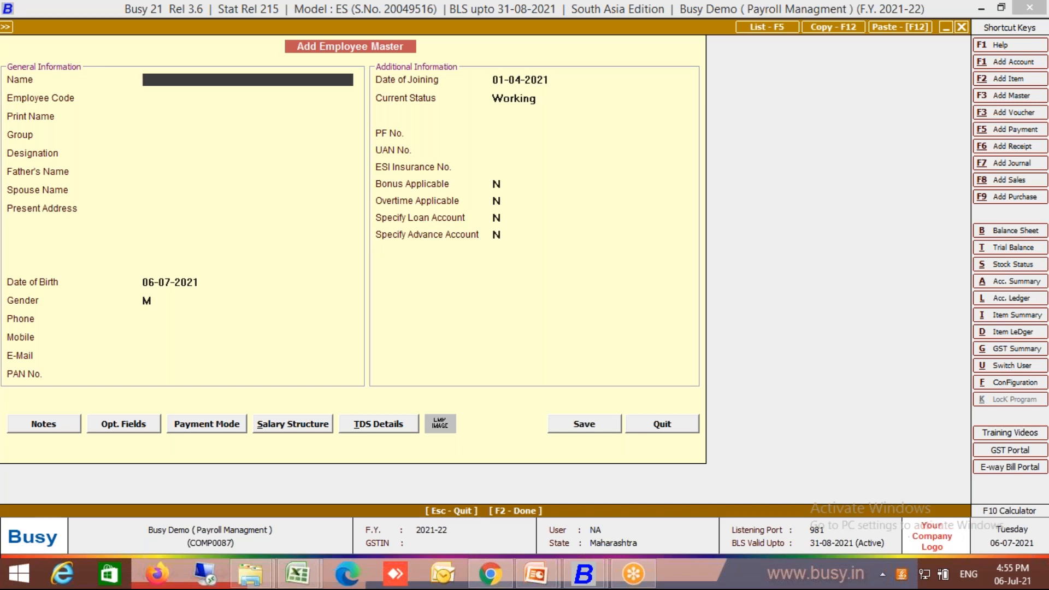
Step: Name the employee Worker 1 with the same print name and assign the General group, leaving code, designation and family names blank
type("Worker 1")
key("Return")
key("Return")
key("Return")
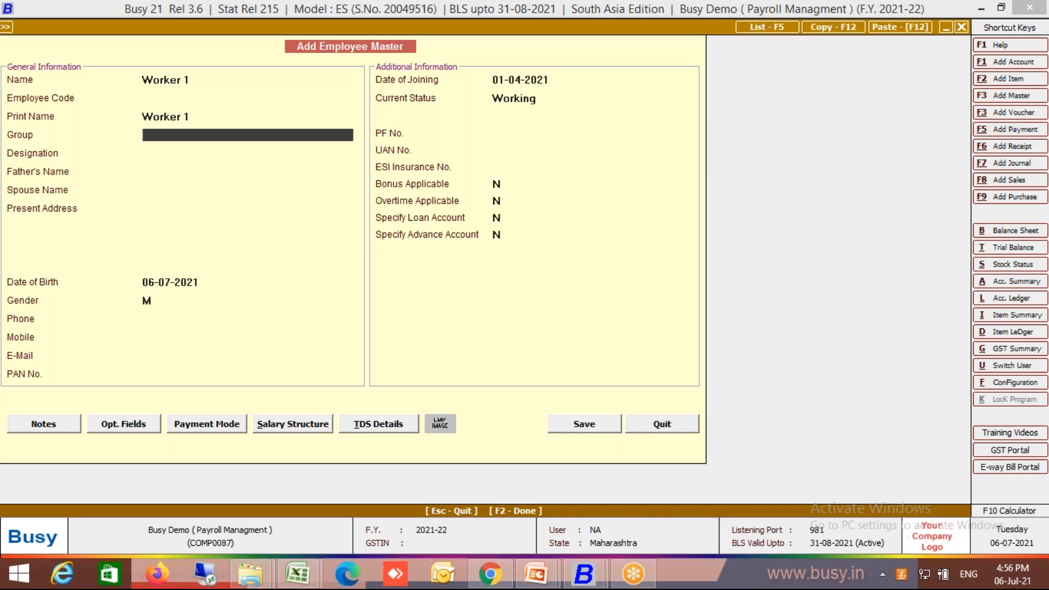
key("Return")
key("Return")
key("Return")
key("Return")
key("Return")
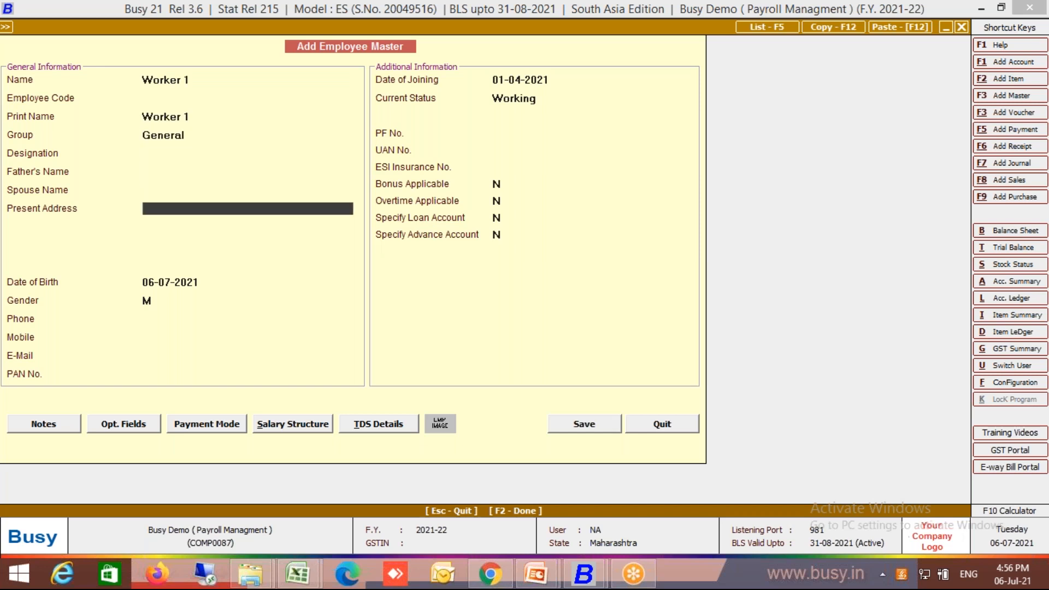
Step: Enter the employee's date of birth, keeping gender M and joining date 01-04-2021 and leaving the address and contact details blank
key("Return")
key("Return")
key("Return")
type("1")
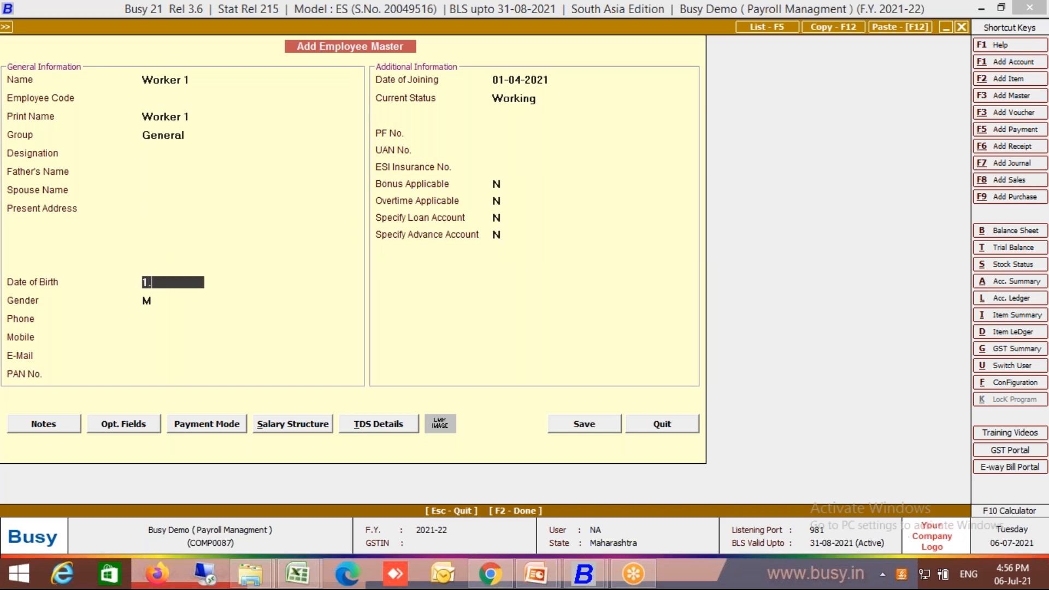
type("..1")
key("BackSpace")
key("BackSpace")
type("1.1987")
key("Return")
key("Return")
key("Return")
key("Return")
key("Return")
key("Return")
key("Return")
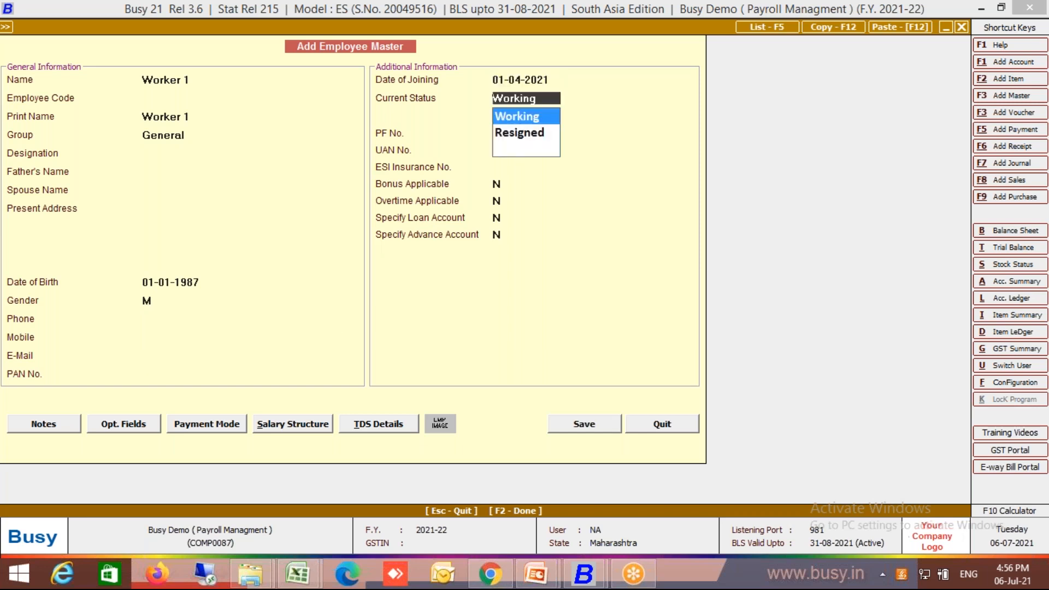
Step: Keep the employee's status as Working and bonus at N, leave the PF, UAN and ESI numbers blank, and make overtime applicable
key("Return")
key("Return")
key("Return")
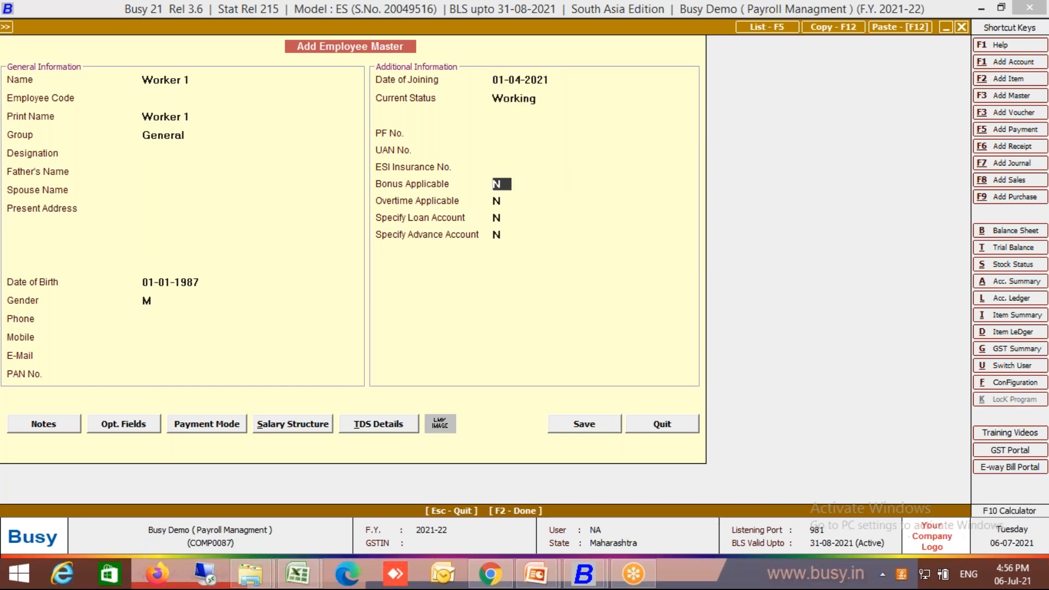
key("Return")
key("Return")
key("Up")
type("Y")
key("Return")
type("Y")
key("Return")
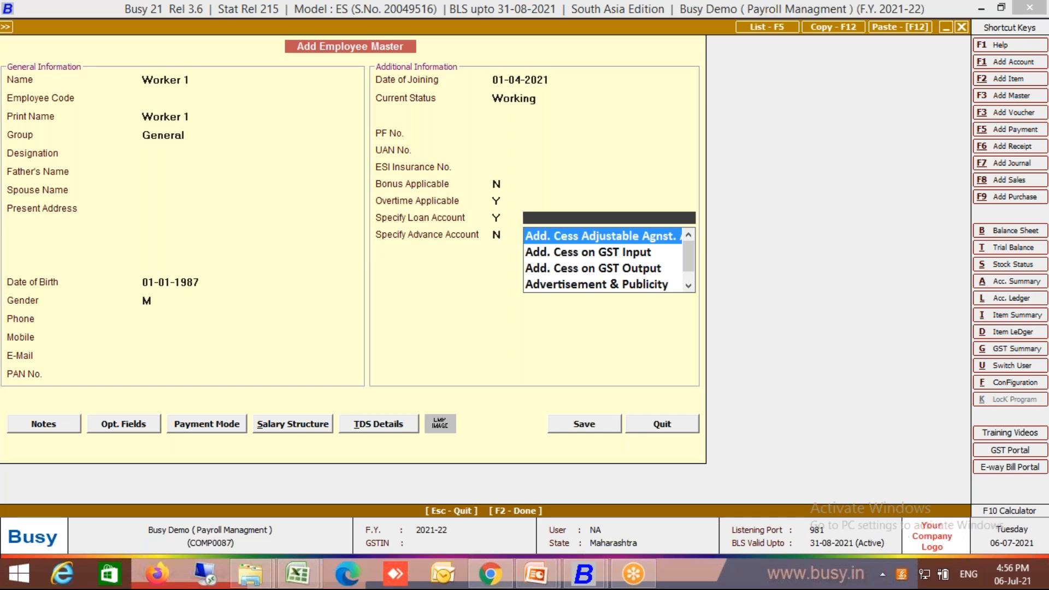
key("Return")
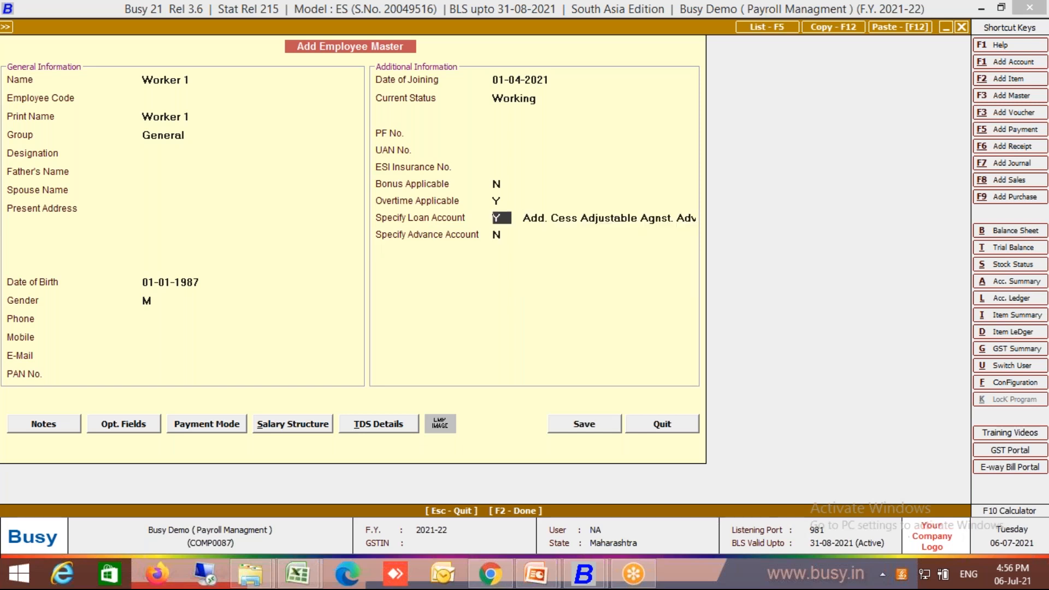
type("N")
key("Return")
Step: Specify an advance account for the employee and begin creating it as a new account named Worker 1 Adv A/c
type("Y")
key("Return")
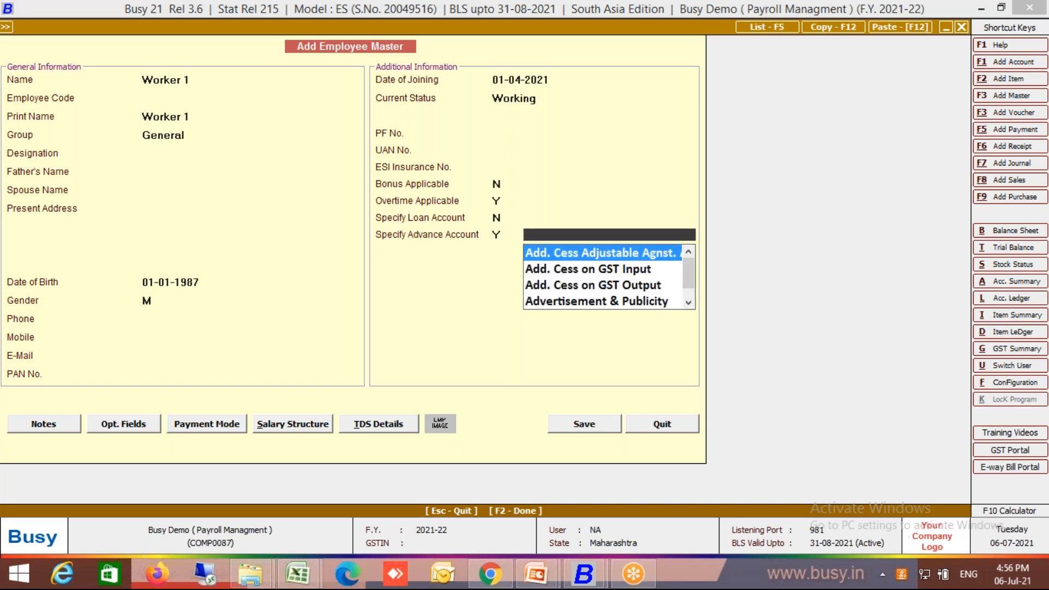
key("F3")
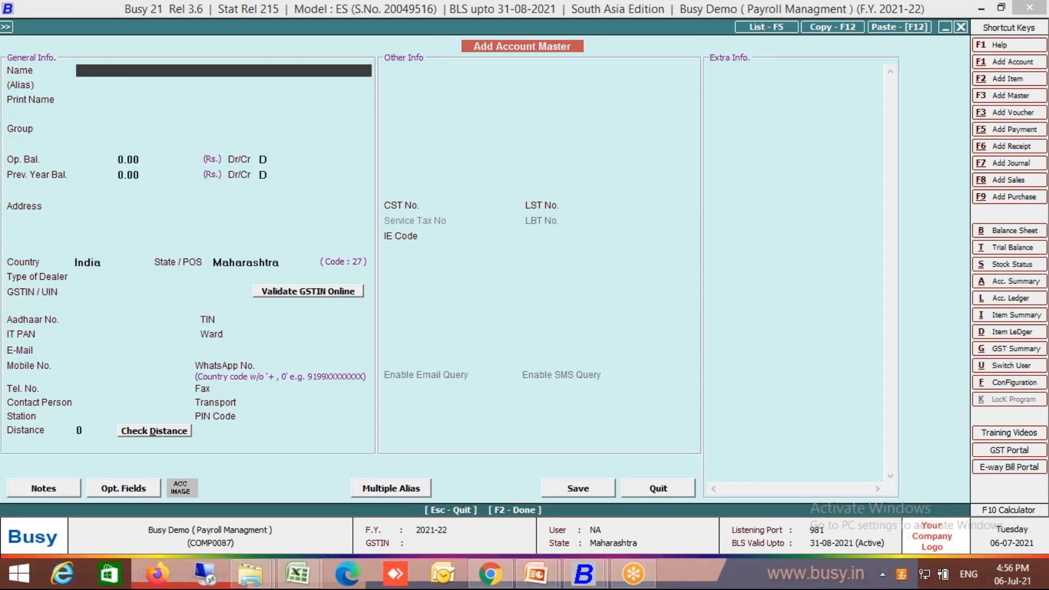
type("Worker 1 Adv A/C")
key("Return")
key("Up")
key("Up")
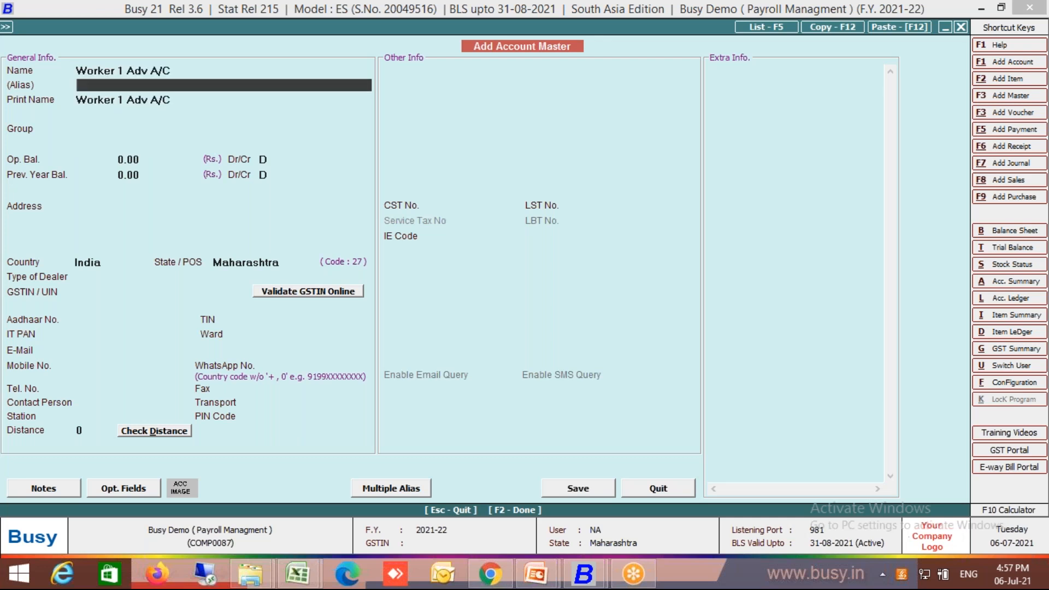
key("BackSpace")
type("c")
key("Return")
key("Return")
key("Return")
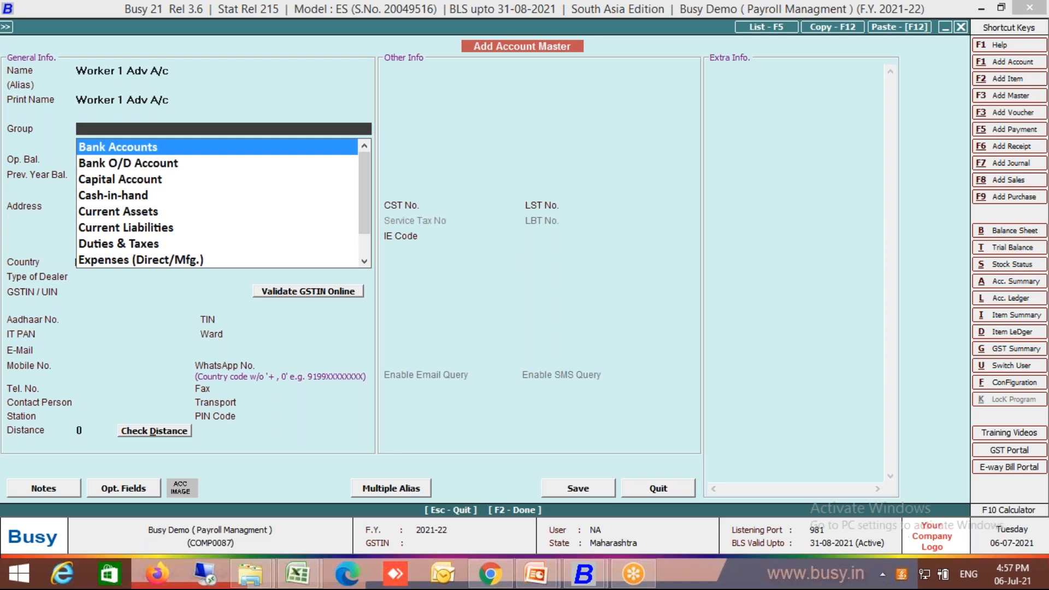
Step: Place the new account under Loans & Advances (Asset) with TDS Applicable at N, and save it as the employee's advance account
type("lo")
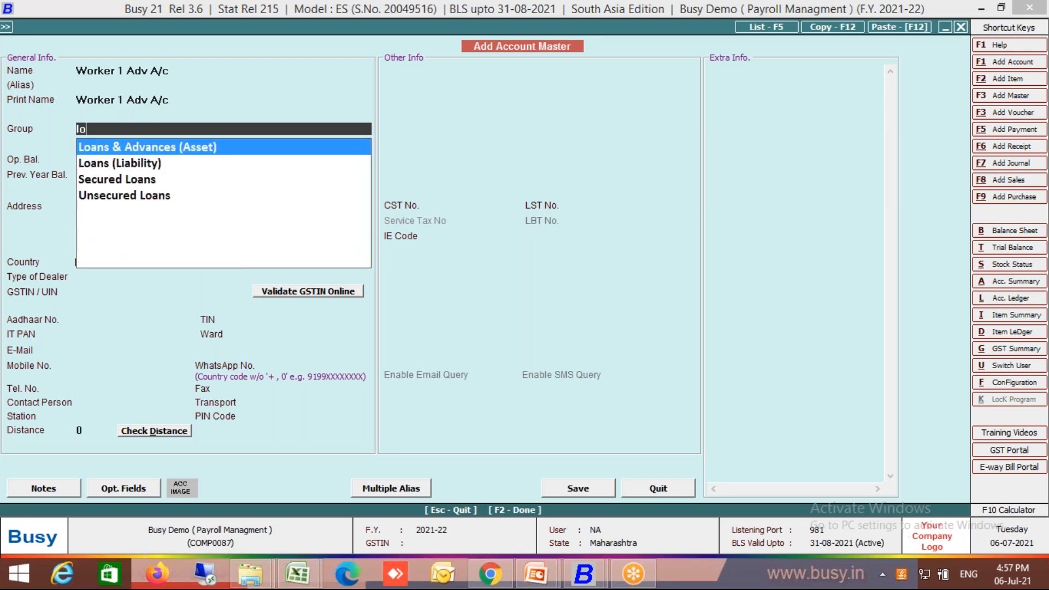
key("Return")
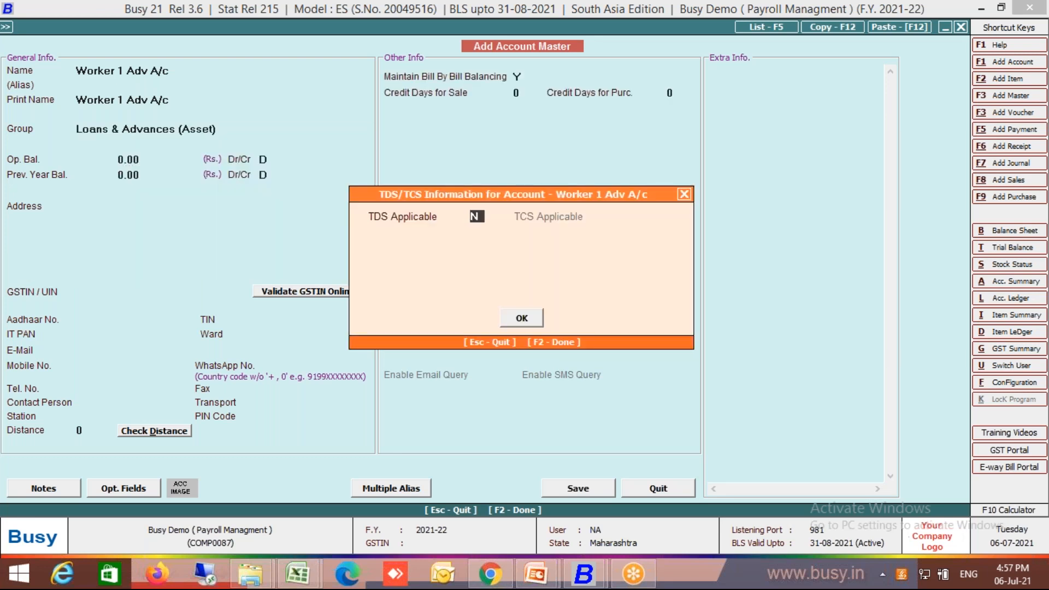
key("Return")
key("Return")
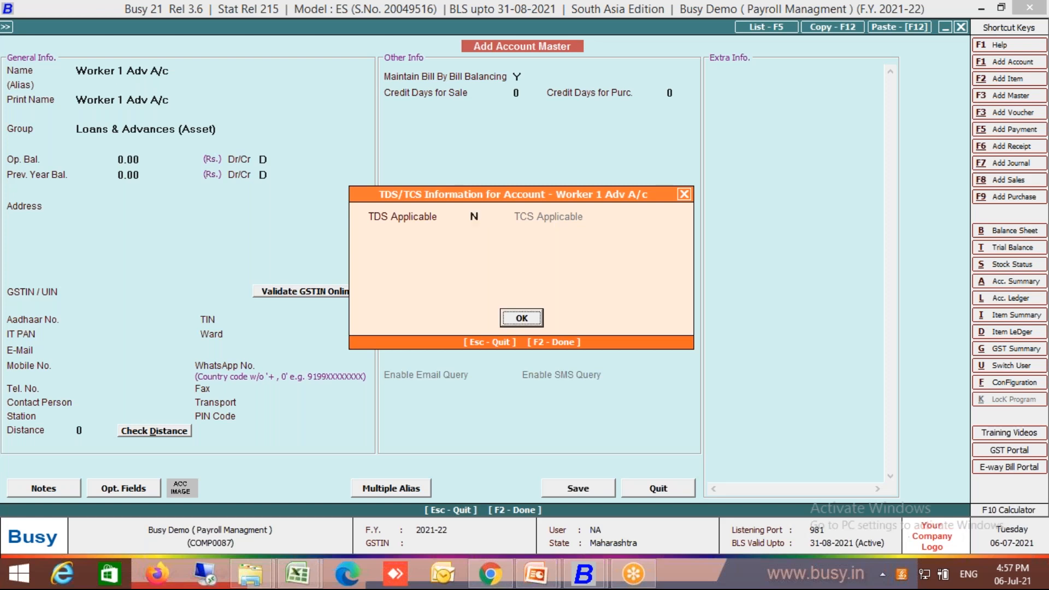
key("F2")
key("Return")
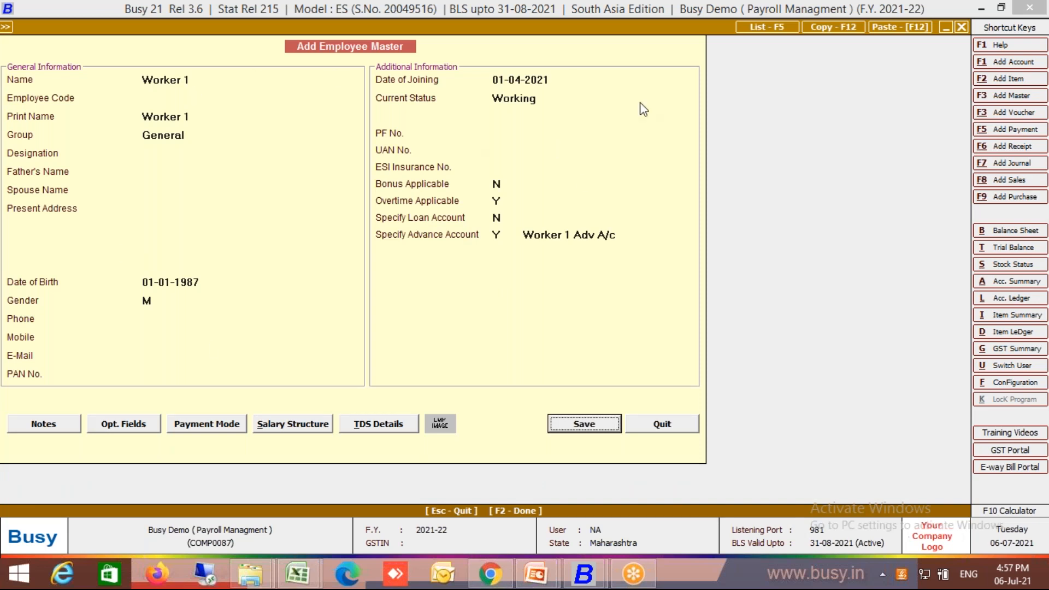
Step: Open Worker 1's salary structure and set the first row's effective date to 01-04-2021
left_click(299, 432)
left_click(299, 432)
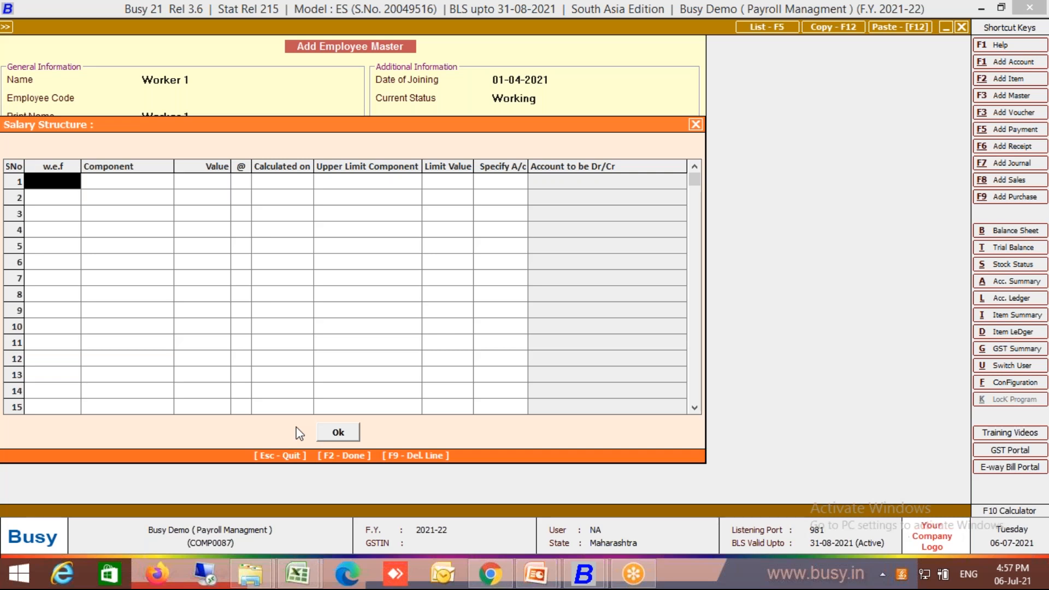
type("01-12-2021")
key("Return")
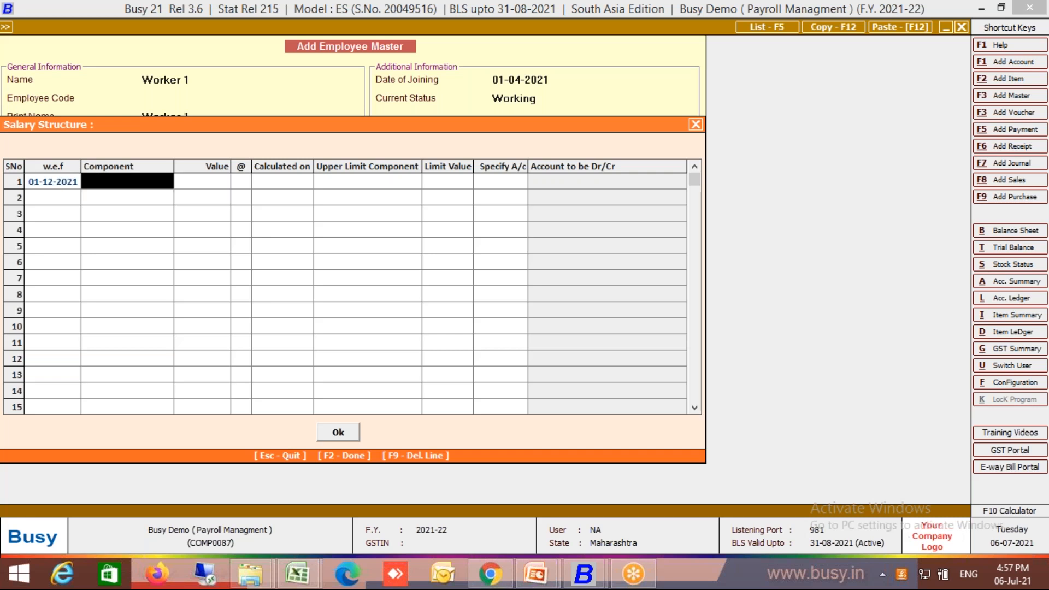
key("shift+Tab")
type("1.4")
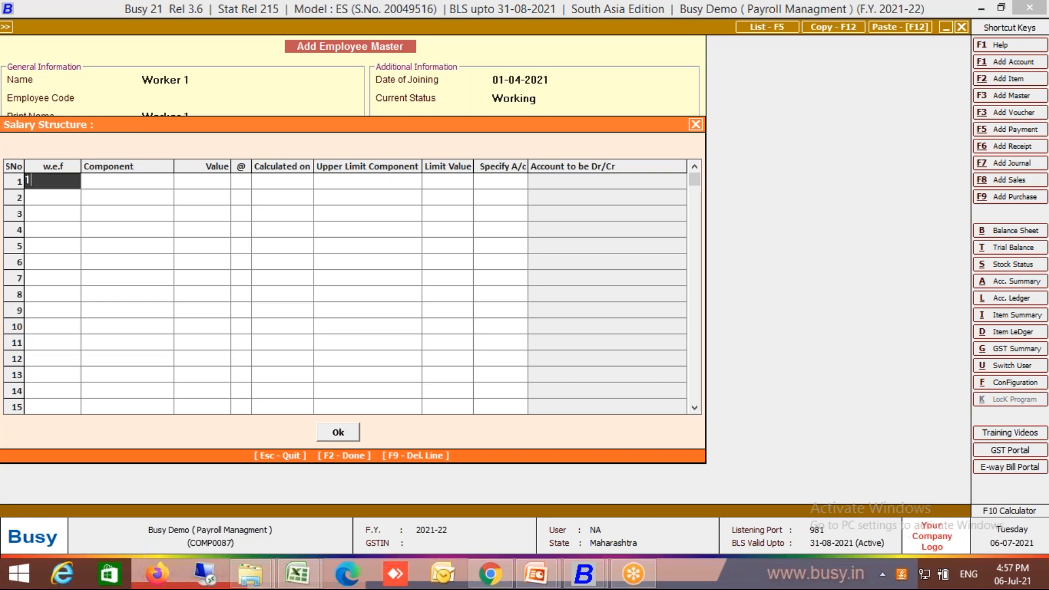
key("Return")
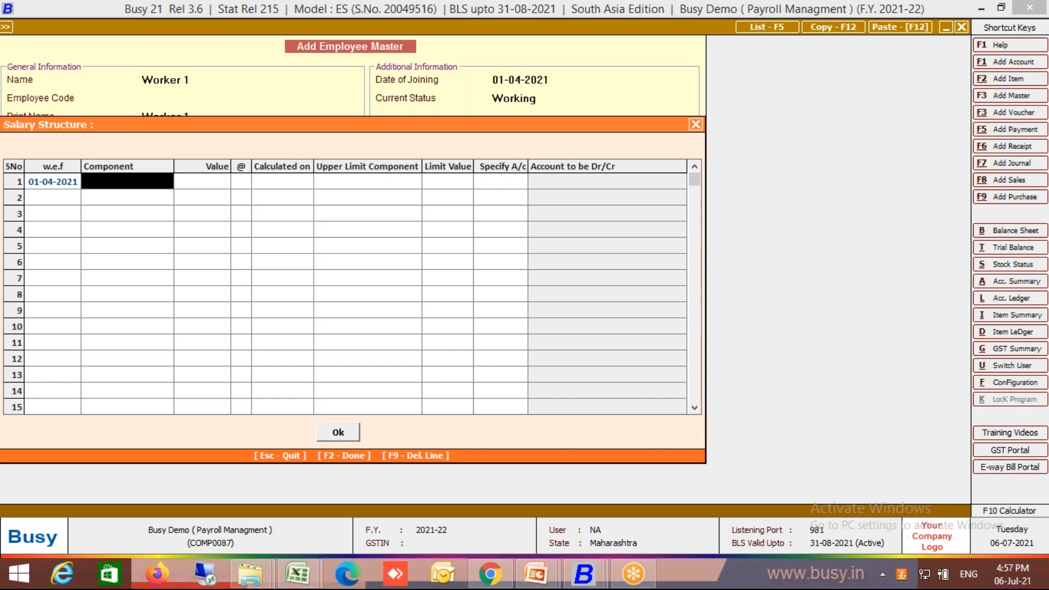
Step: Add the Basic component at Rs. 15,000 to the first row, keeping Specify A/c at N
type("basi")
key("Return")
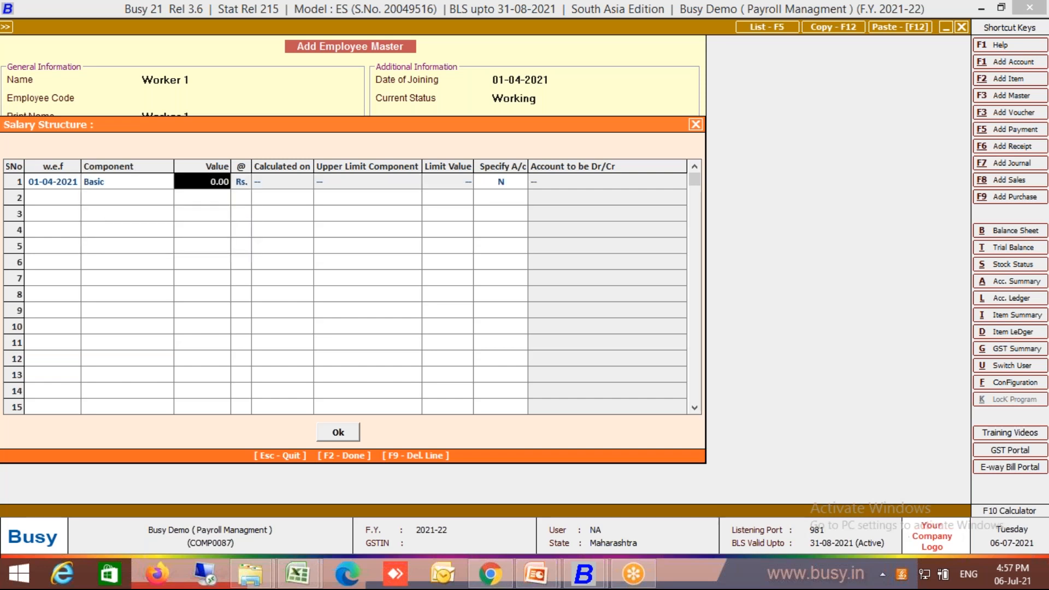
type("1")
type("5,000")
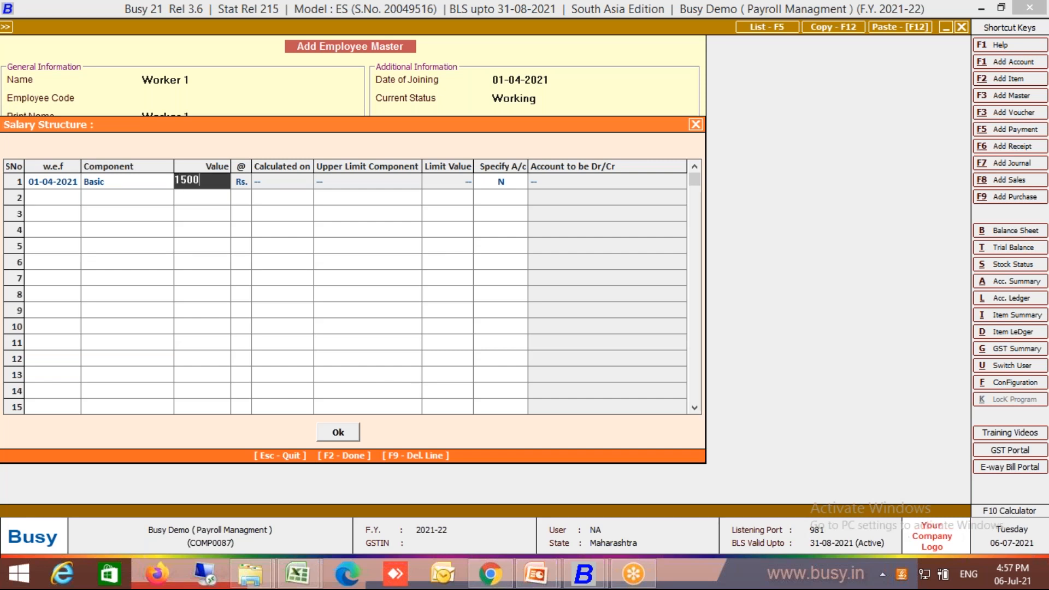
key("Return")
key("Return")
key("Return")
key("Return")
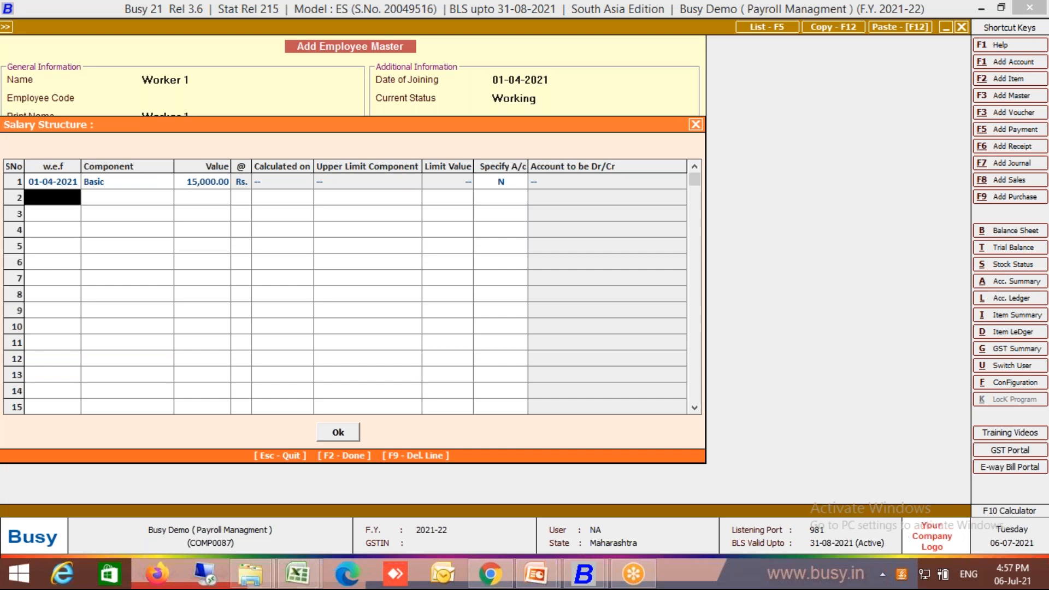
Step: Add the HRA component at 50% calculated on Basic, with No Limit and Specify A/c at N
key("Down")
key("Down")
key("Down")
key("Down")
key("Down")
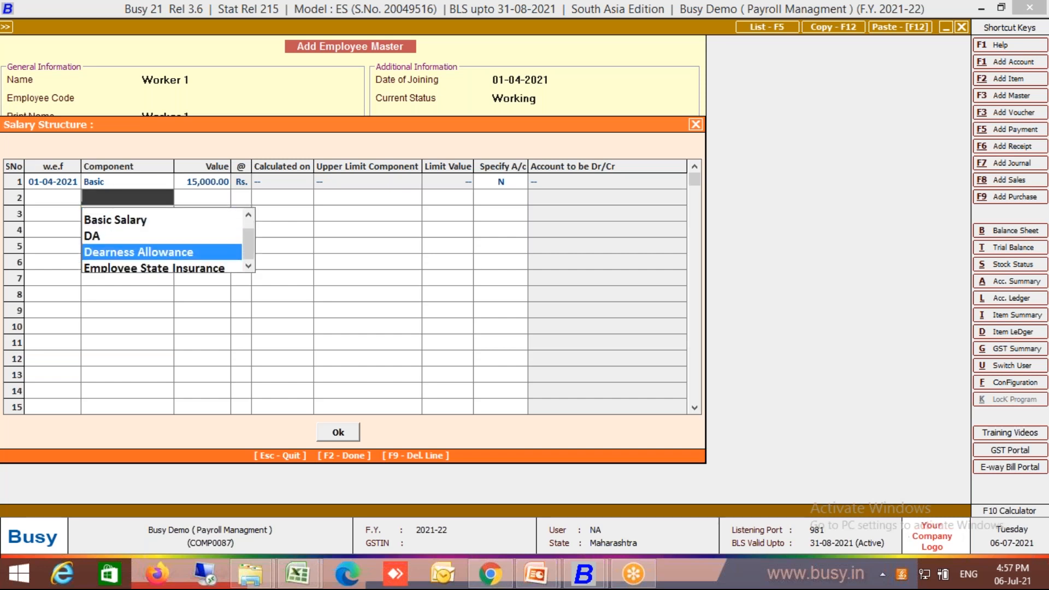
type("h")
key("Down")
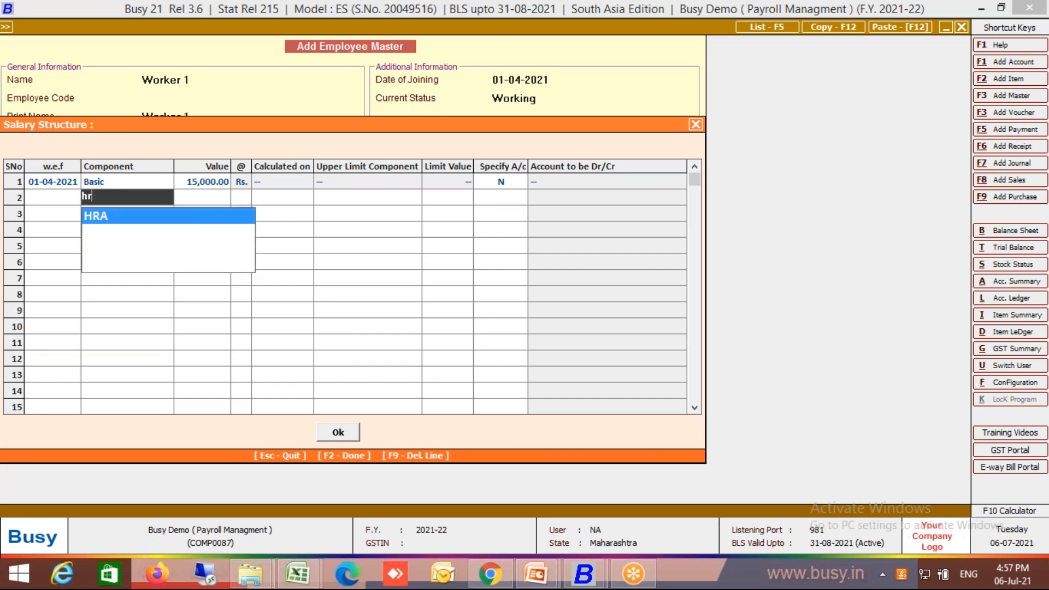
key("Return")
type("50")
key("Return")
key("Return")
key("Return")
key("Return")
key("Return")
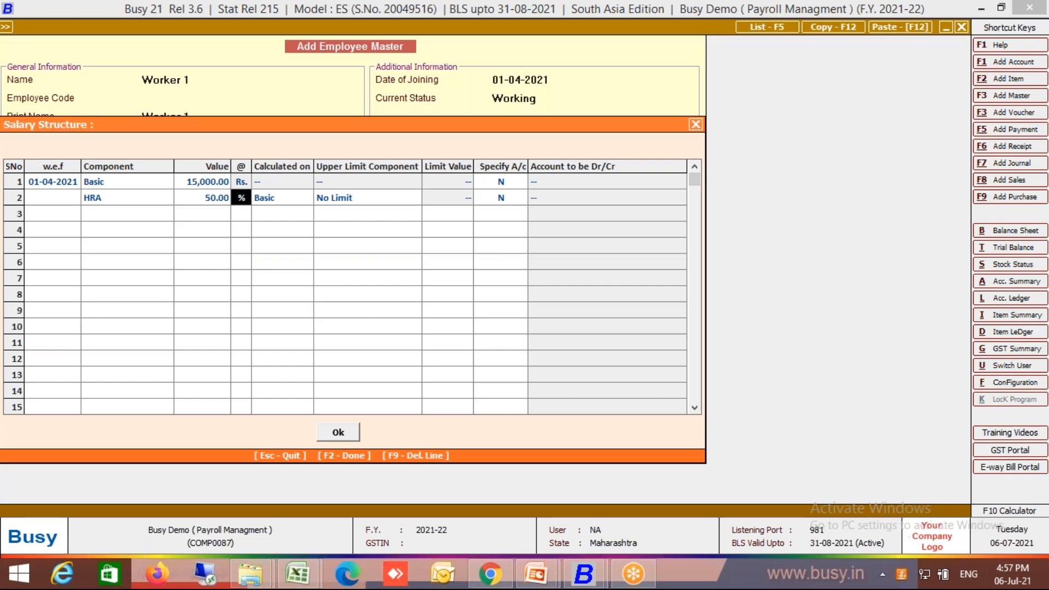
key("Return")
key("Return")
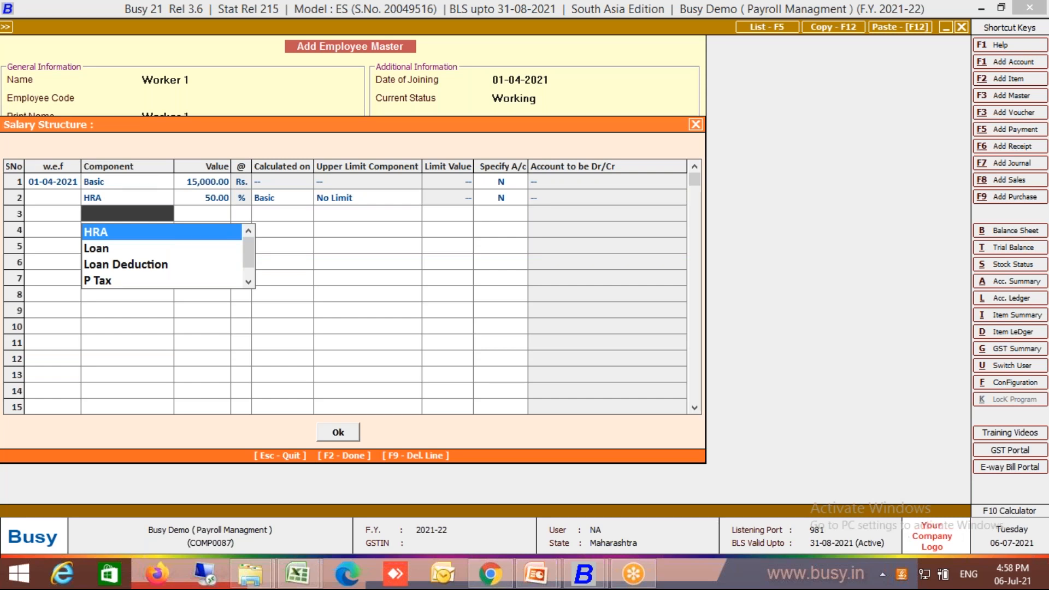
Step: Add the PF component at 12% on Basic, with Limit of Wages at 15,000 and Specify A/c at N
type("pf")
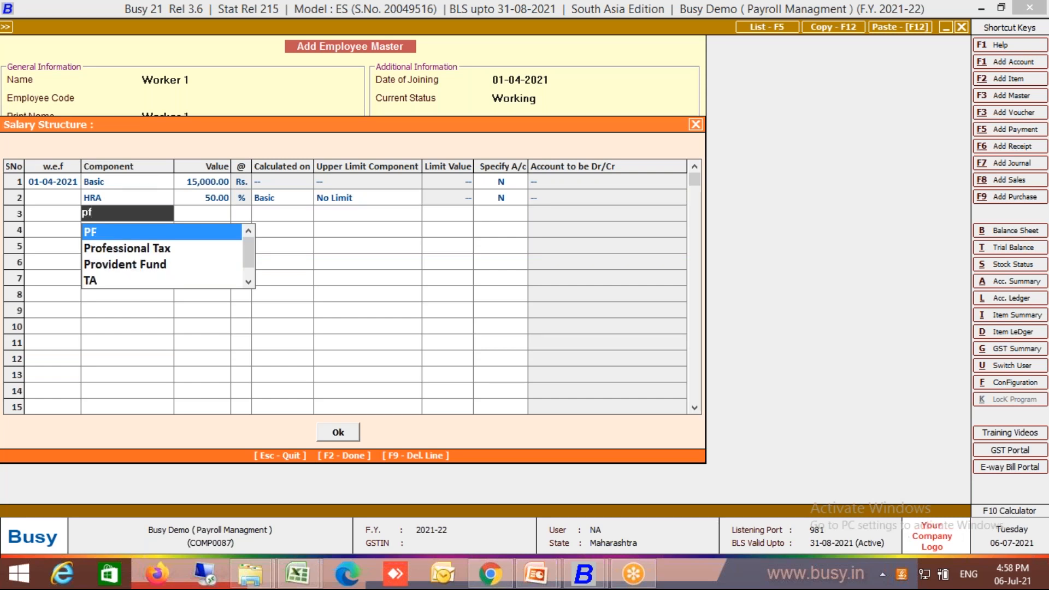
key("Return")
key("Return")
key("Return")
key("Return")
key("Return")
key("Return")
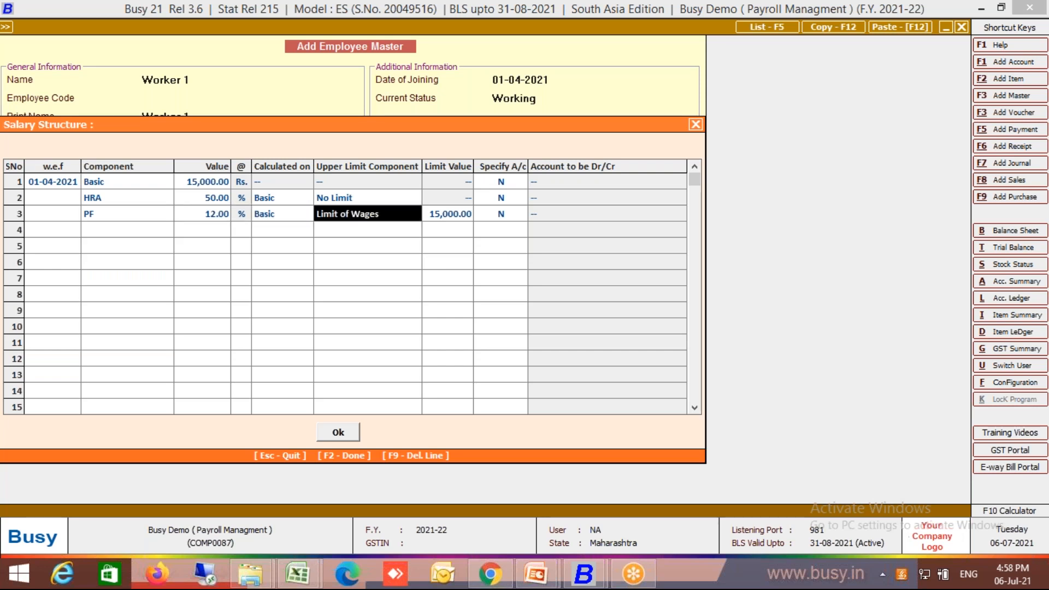
key("Return")
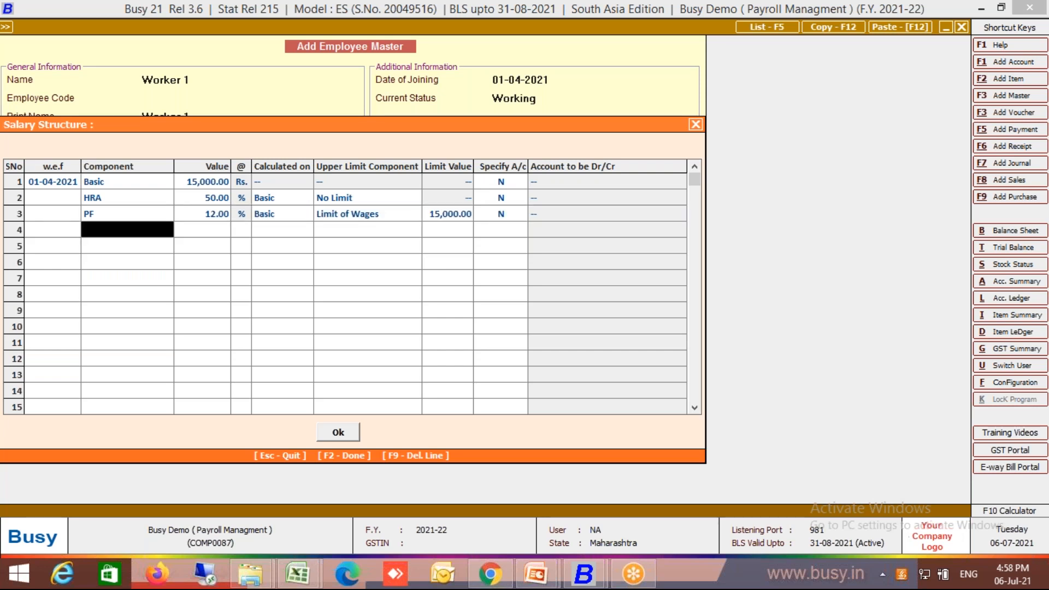
Step: Add the P Tax and TDS components to the salary structure, keeping Specify A/c at N for both
type("pt")
key("Return")
key("Return")
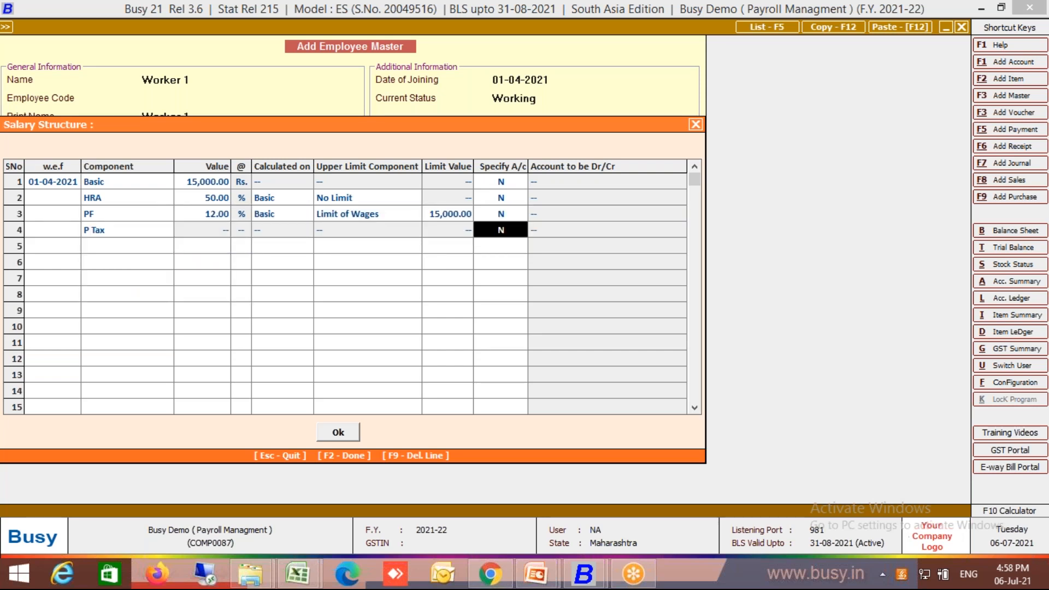
key("Return")
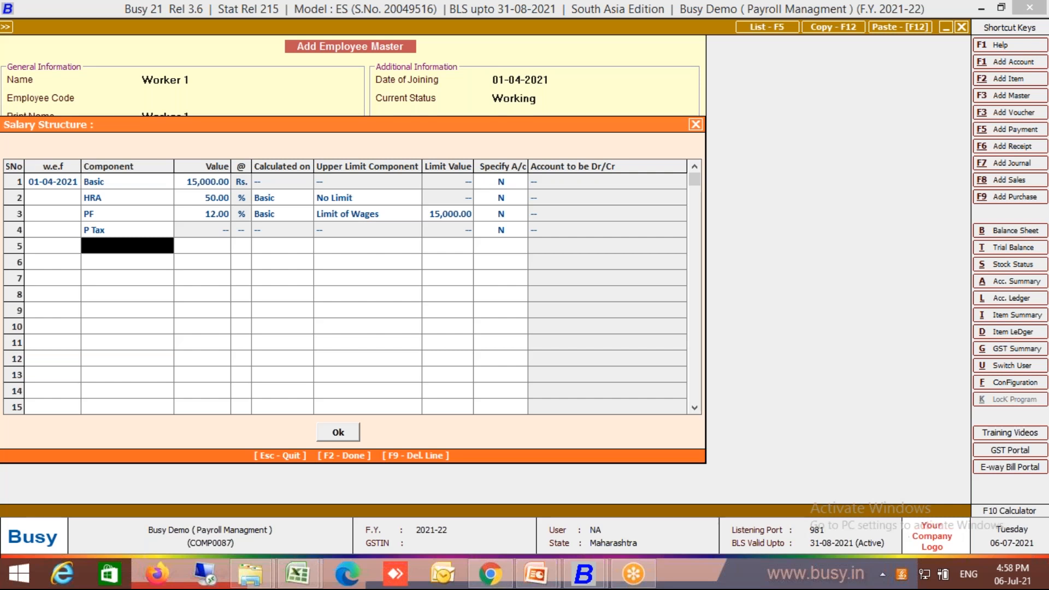
type("tds")
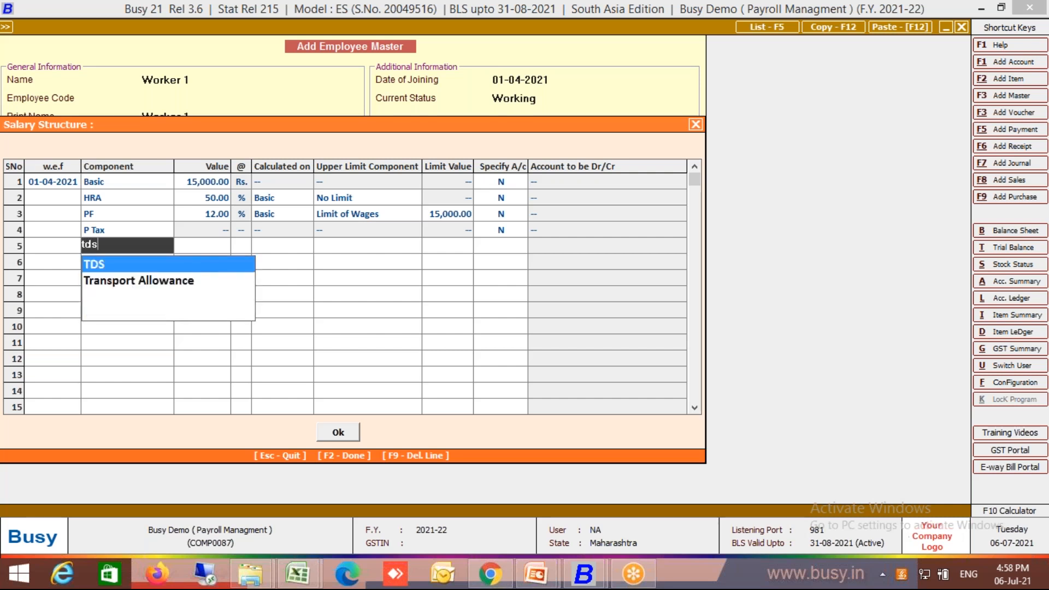
key("Return")
key("Return")
key("Return")
key("Return")
key("Return")
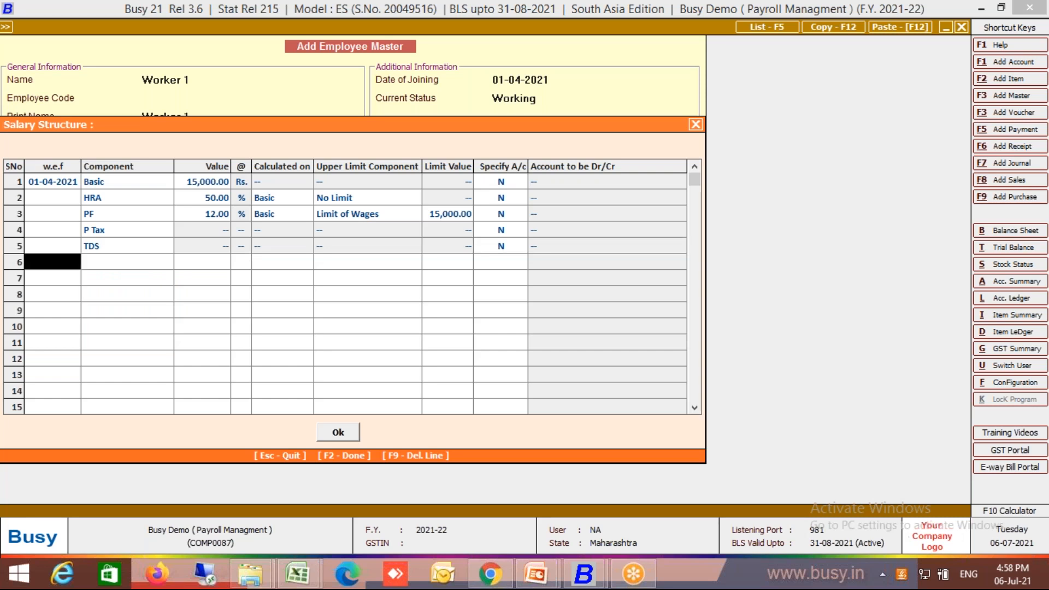
Step: Add the Adv. component with Specify A/c at N and accept the salary structure
type("adv")
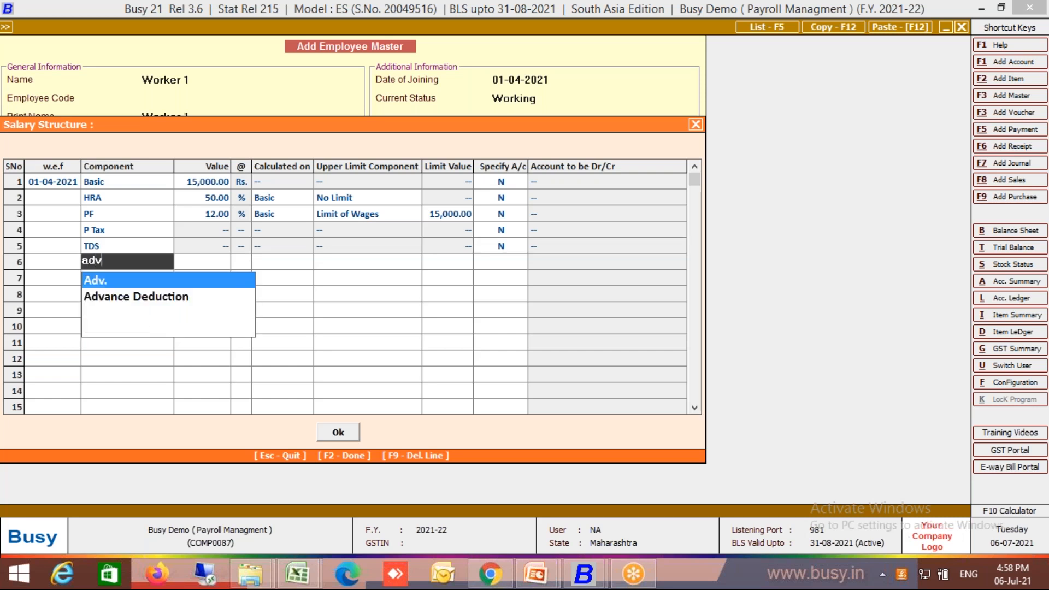
key("Return")
key("Return")
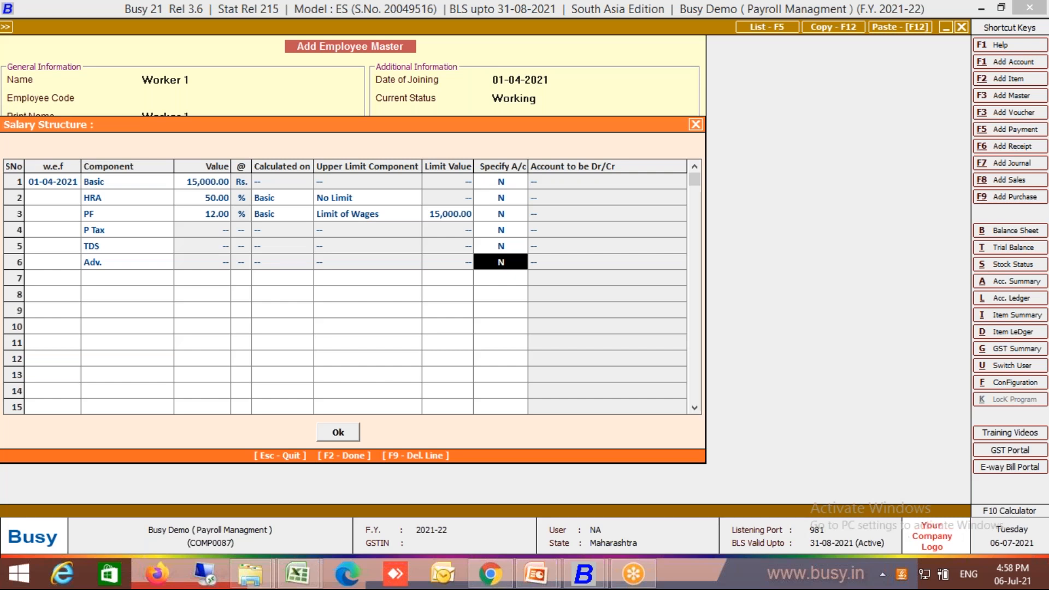
left_click(349, 432)
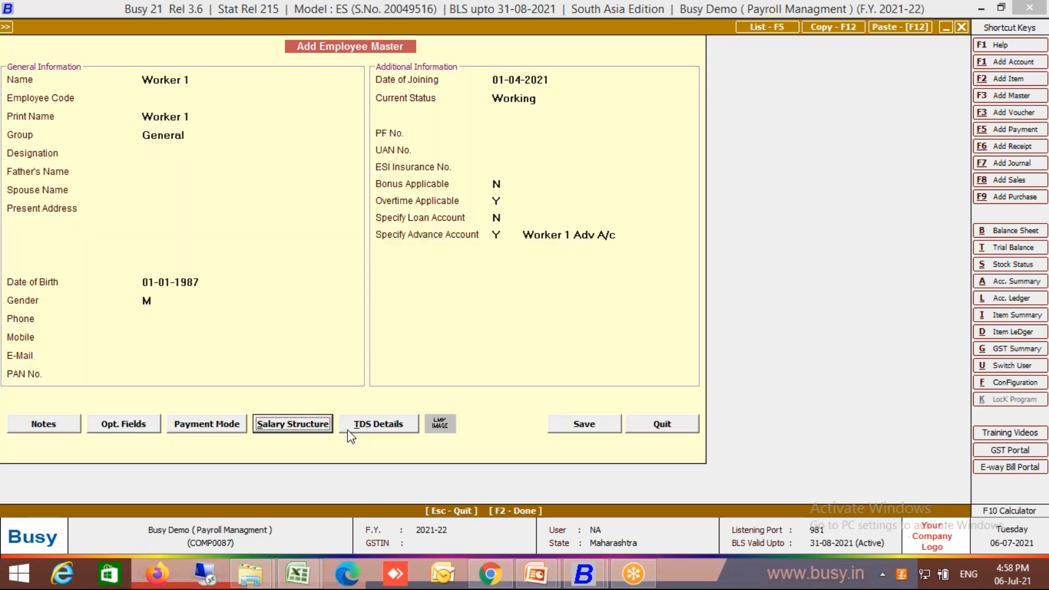
Step: Set the employee's salary payment mode to Credit, leaving leave encashment and overtime the same as salary
left_click(222, 425)
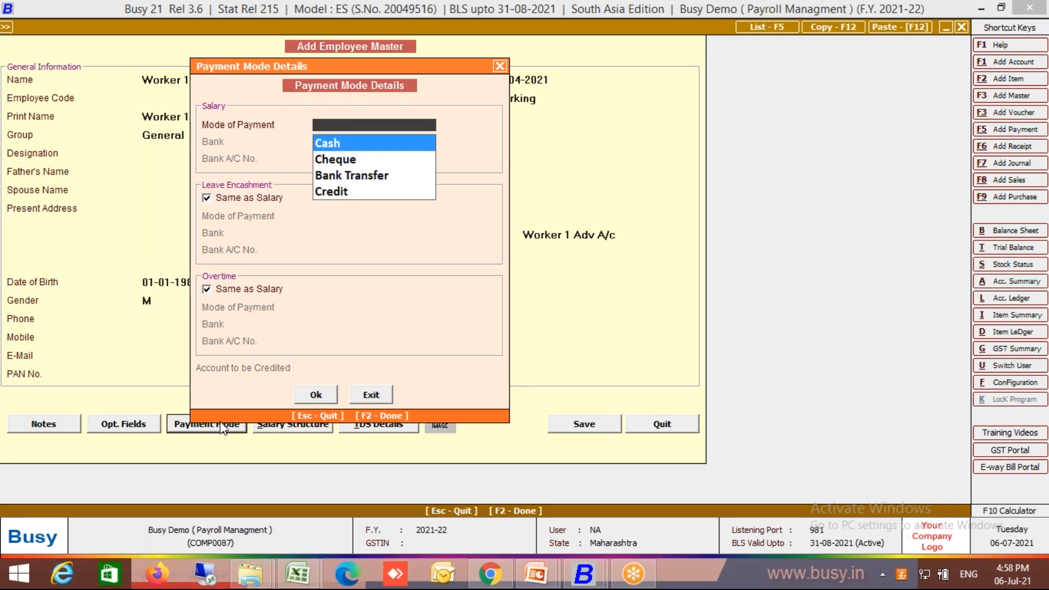
key("Down")
key("Down")
key("Down")
key("Return")
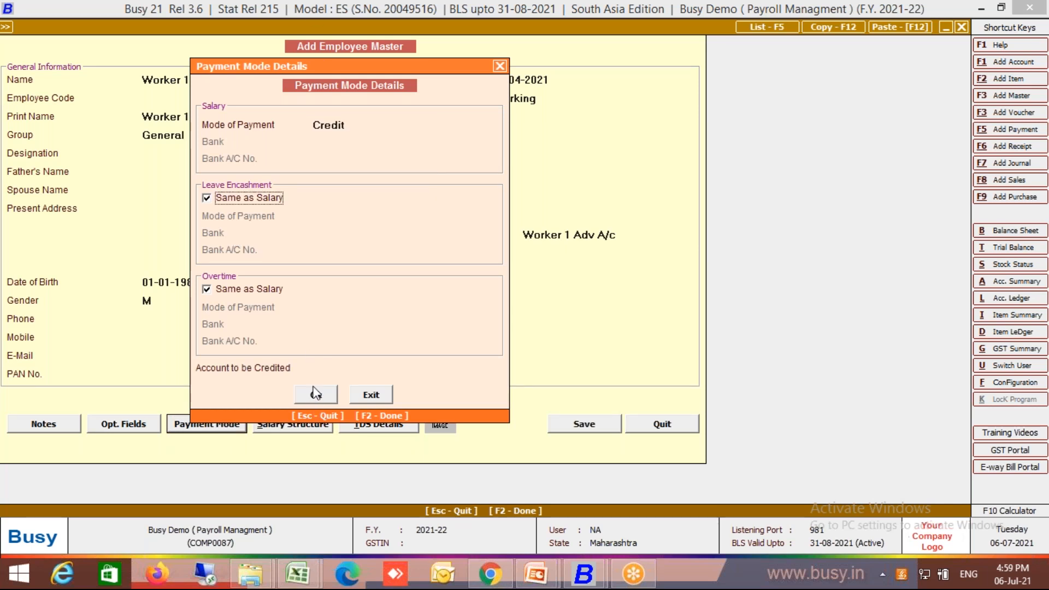
Step: Begin creating a new account named Worker 1 Salary as the account to be credited
left_click(333, 369)
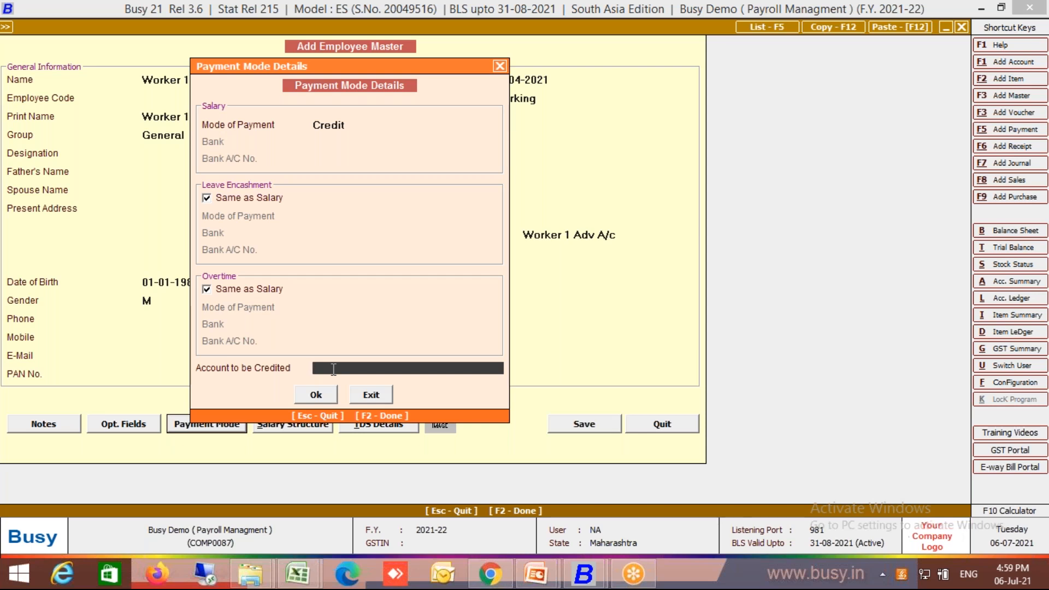
key("alt+F1")
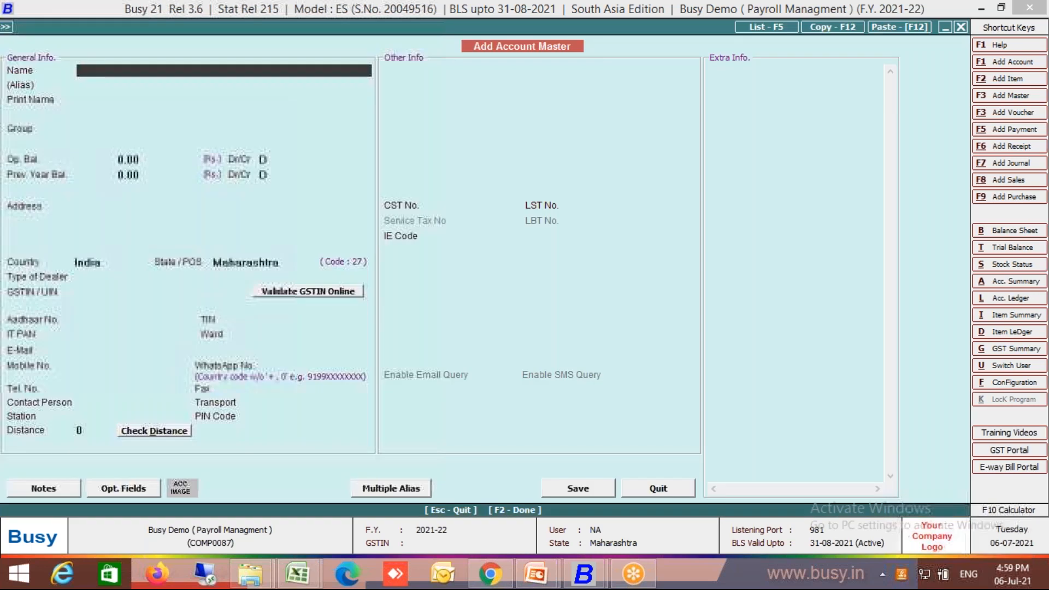
type("Worker")
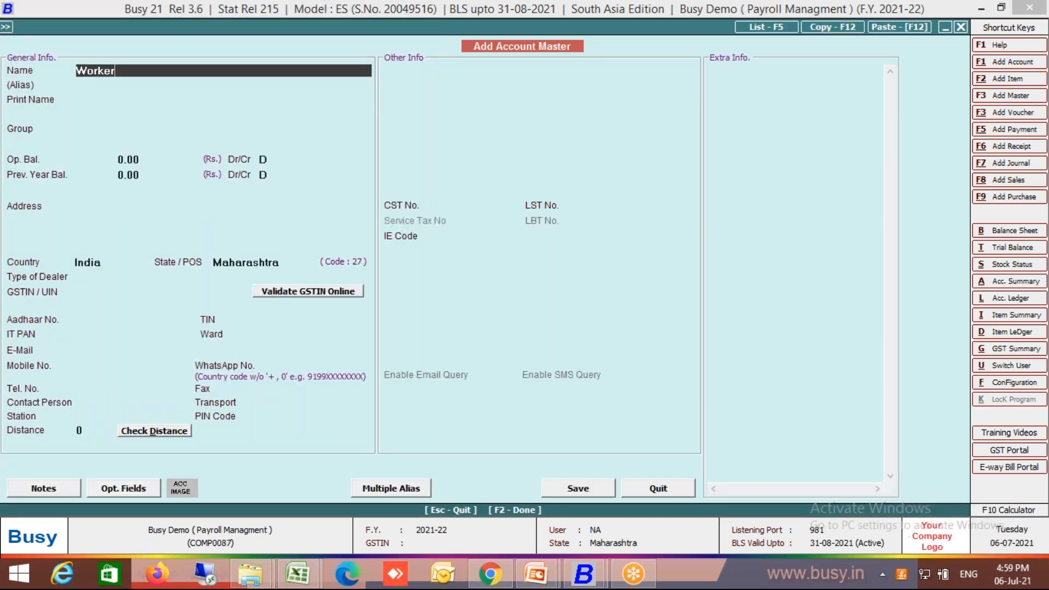
type(" 1 Salary")
key("Return")
key("Return")
Step: Place the new account under Provisions/Expenses Payable, save it as the credited account, and accept the payment mode details
type("pro")
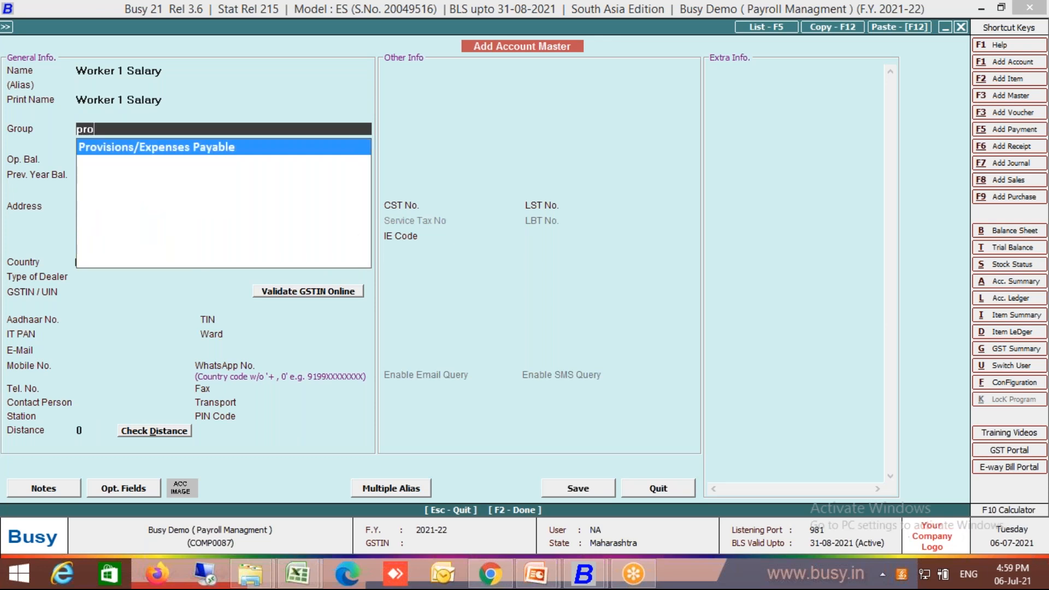
key("Return")
key("Return")
key("Return")
key("Return")
key("F2")
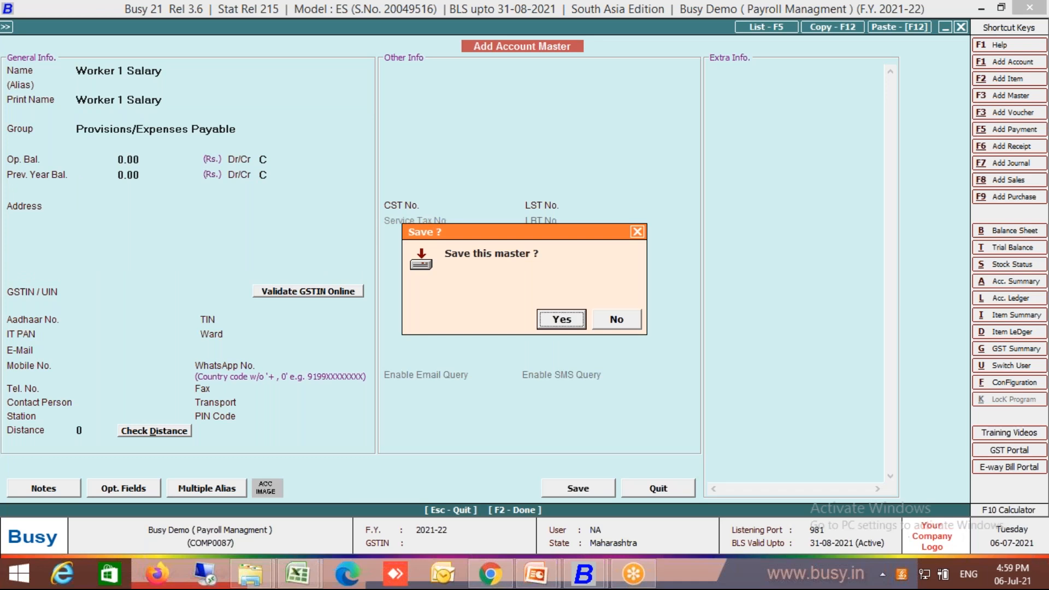
key("Return")
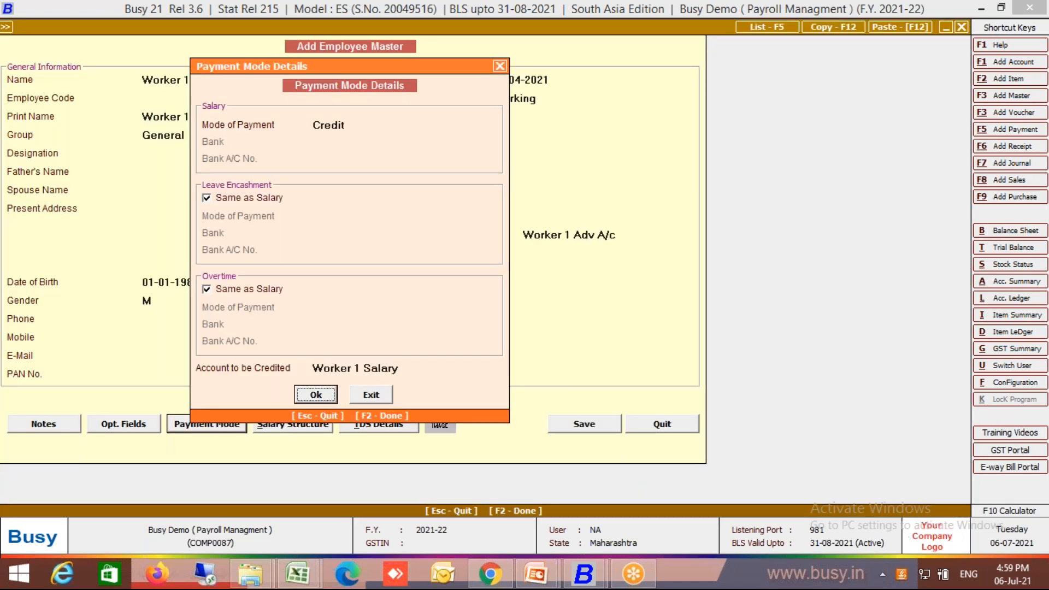
key("Return")
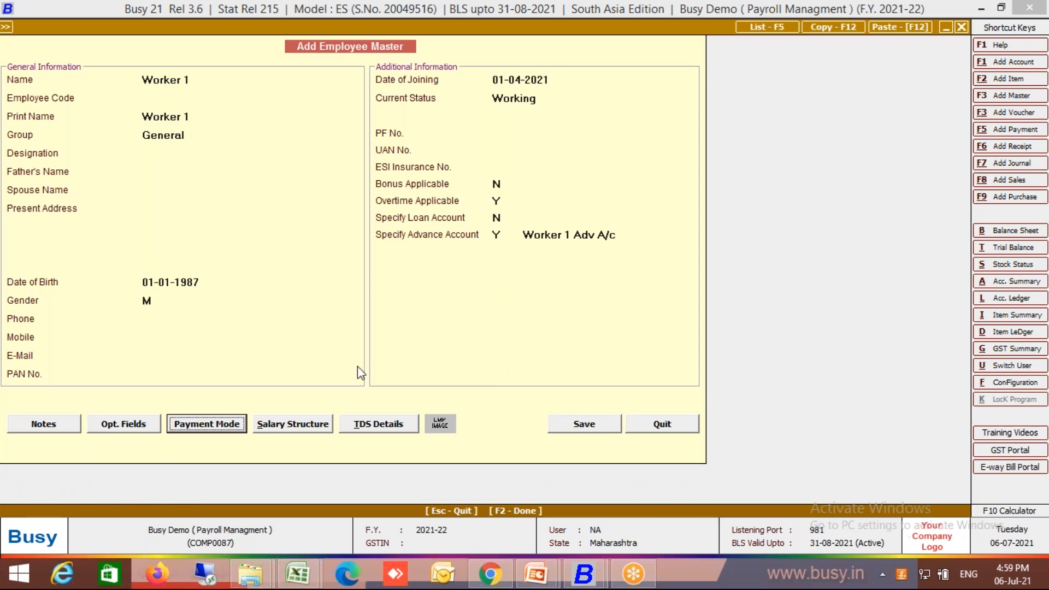
Step: View the employee's TDS details and close them without saving
left_click(372, 429)
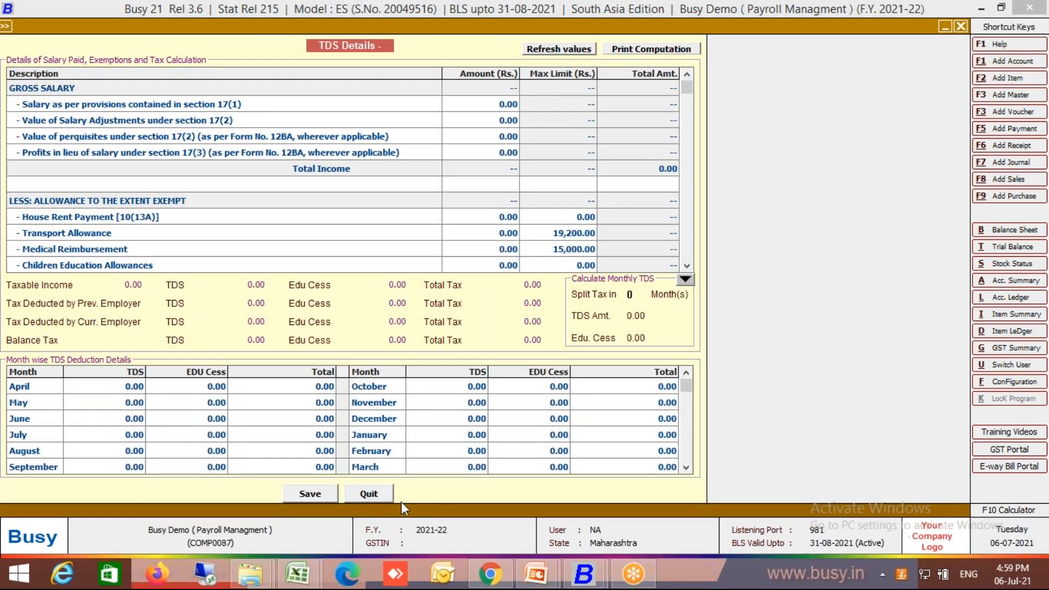
left_click(370, 494)
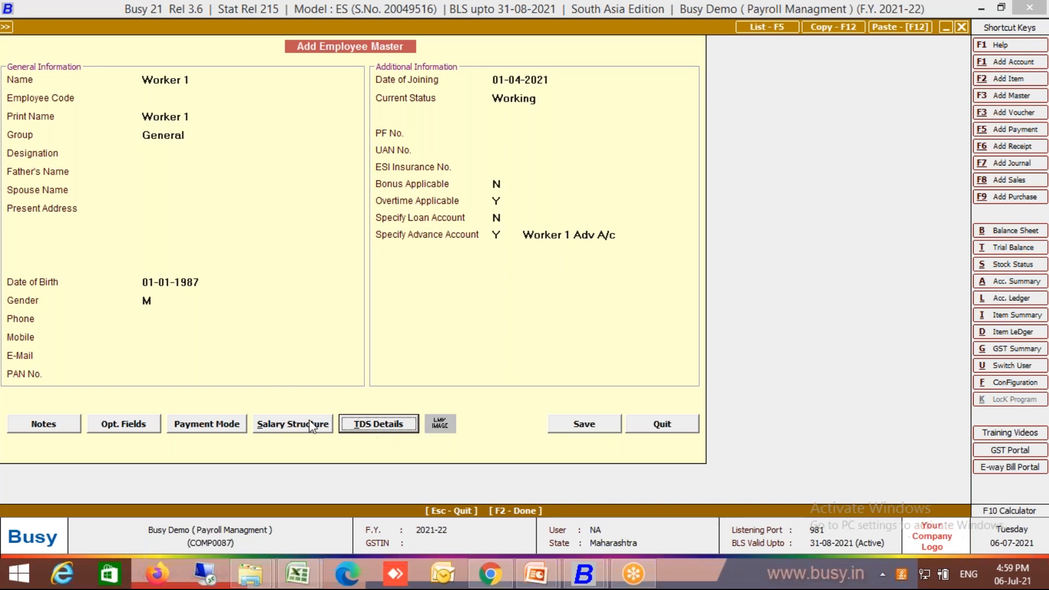
Step: Open the Professional Tax component from the salary structure and add a slab effective 01-04-2021 from 7,500 to 10,000 with tax of 175
left_click(308, 424)
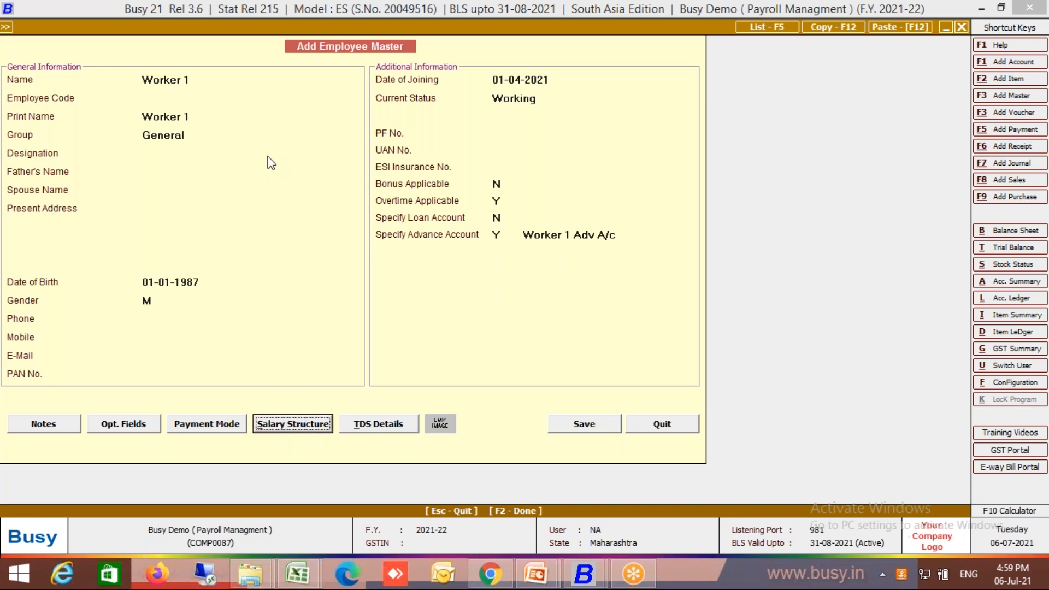
left_click(103, 230)
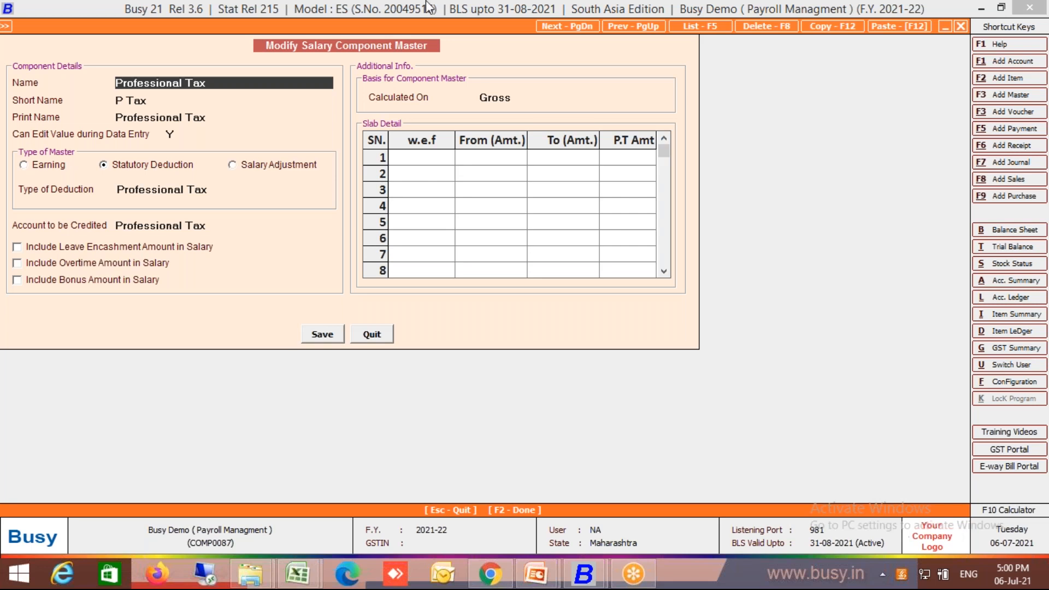
left_click(416, 163)
key("Return")
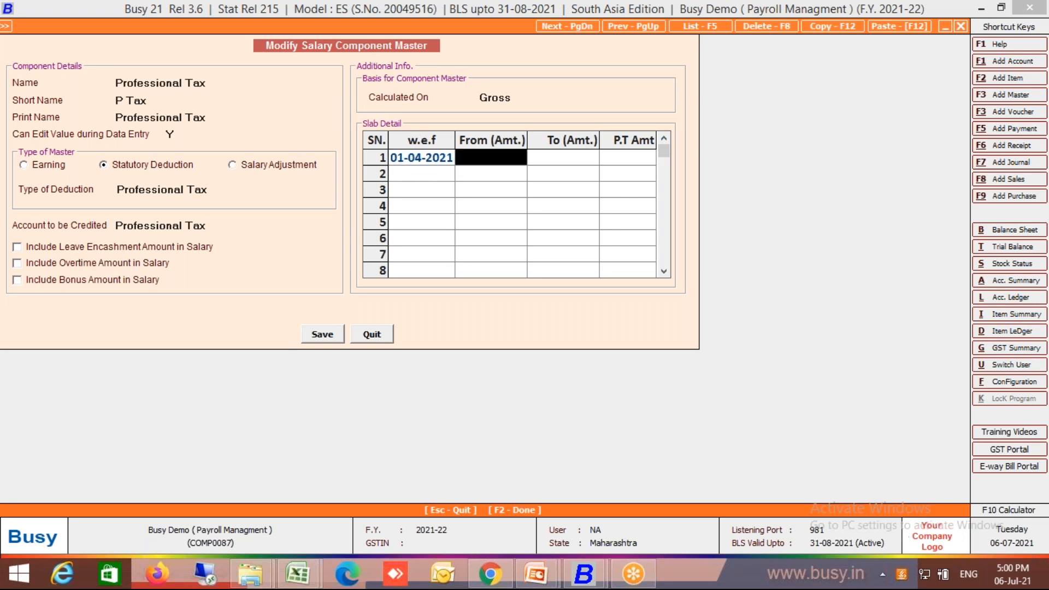
type("7500")
key("Return")
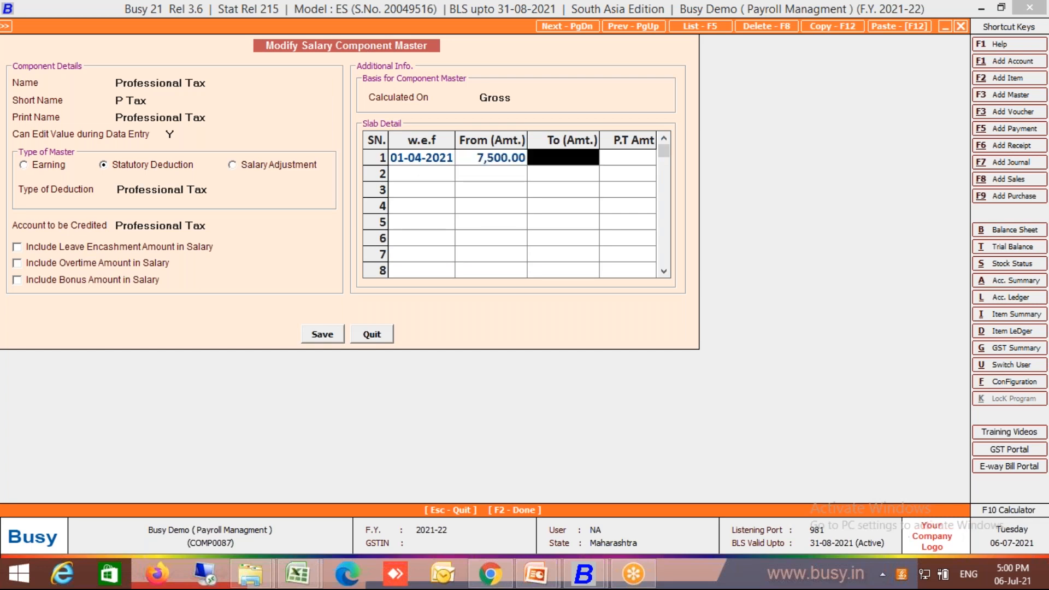
type("10000")
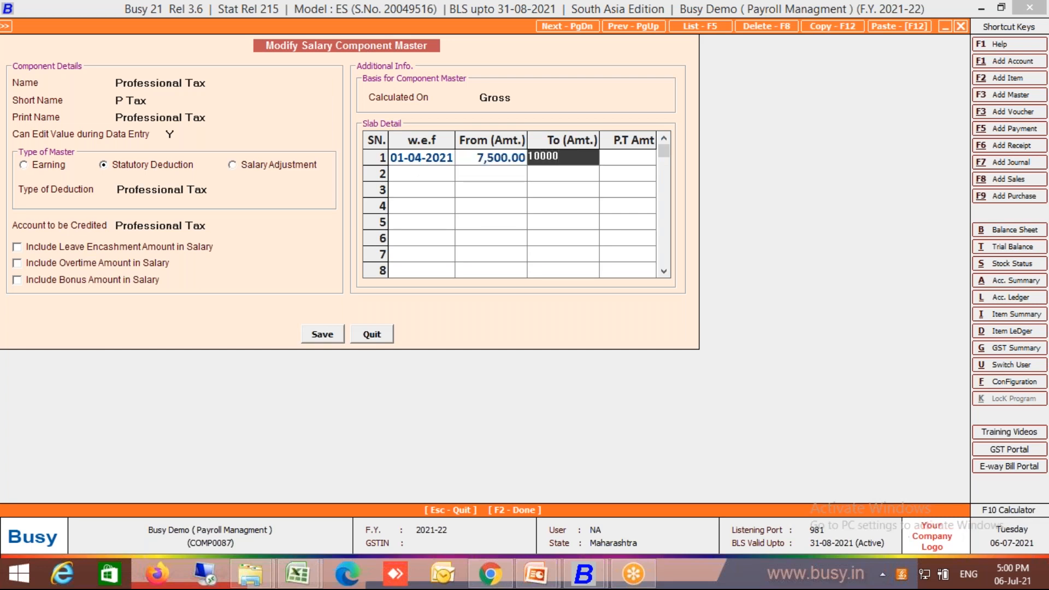
key("Return")
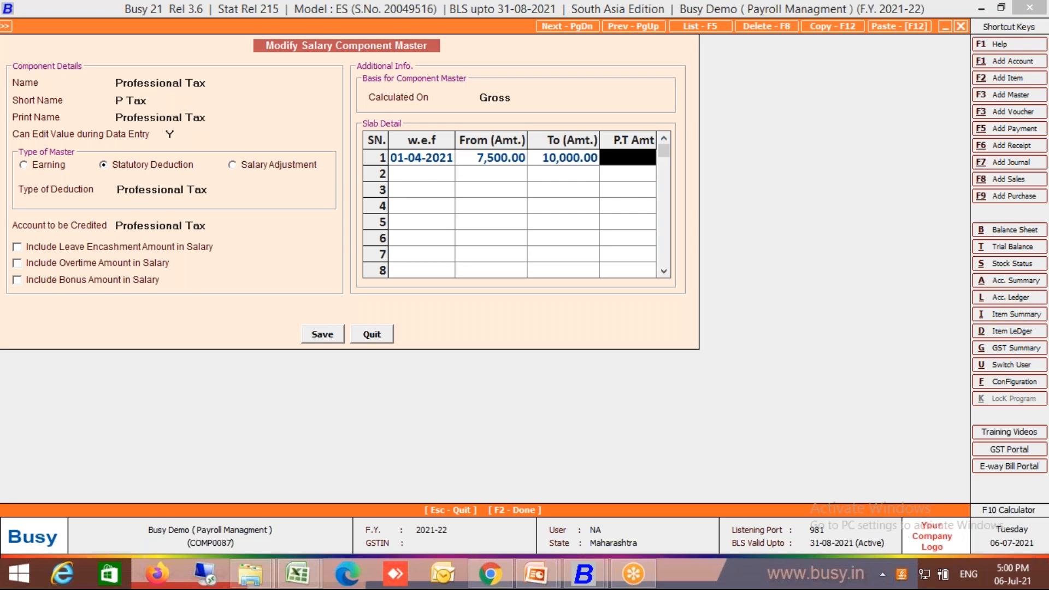
type("175")
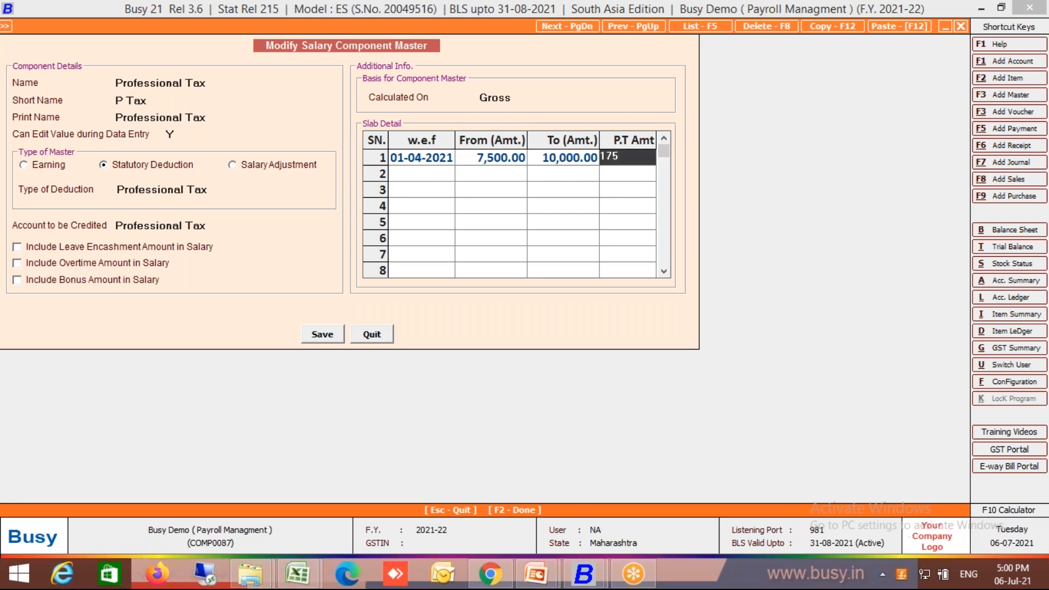
key("Return")
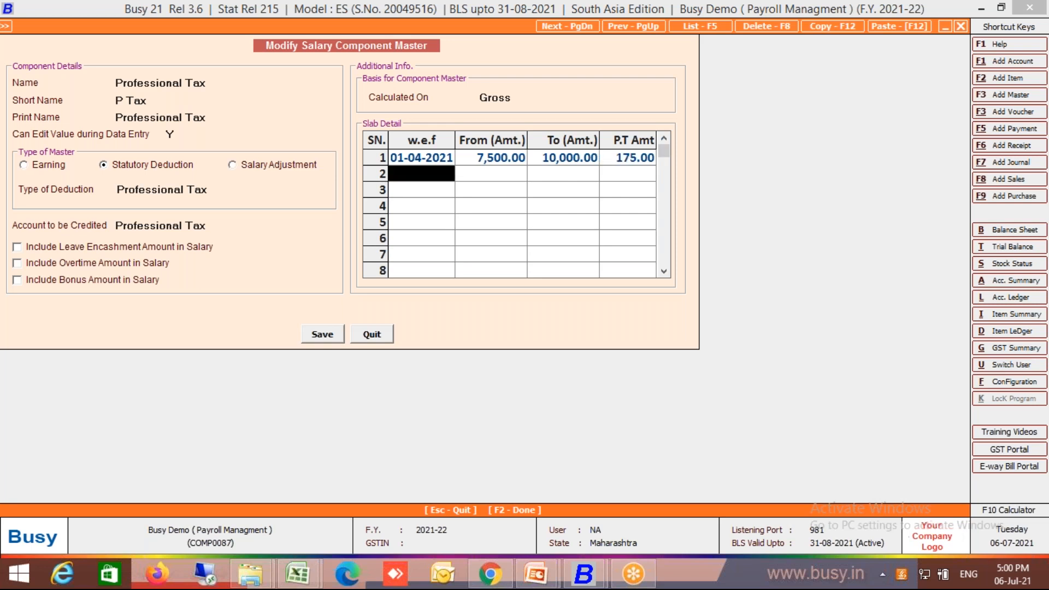
Step: Add a second professional tax slab from 10,001 to 2,00,000 with tax of 200, and save the component
key("Return")
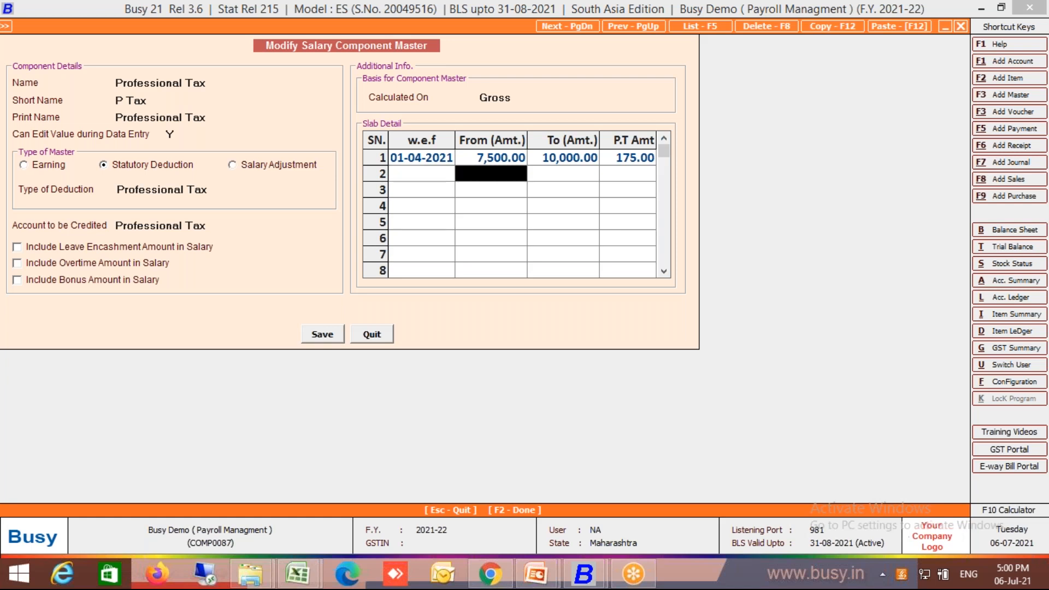
type("10001")
key("Return")
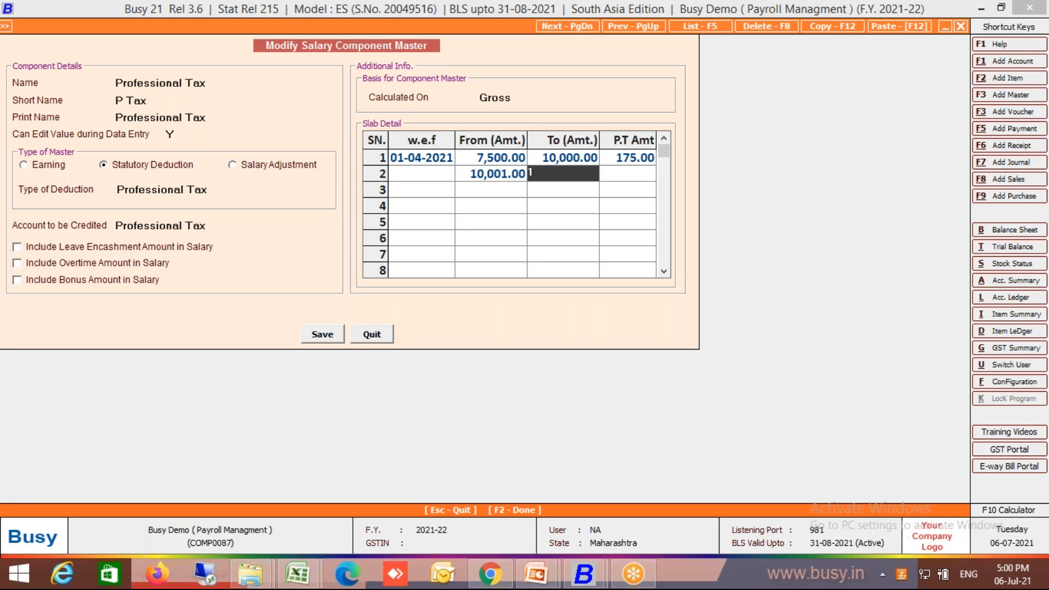
type("1000000")
key("Return")
key("Left")
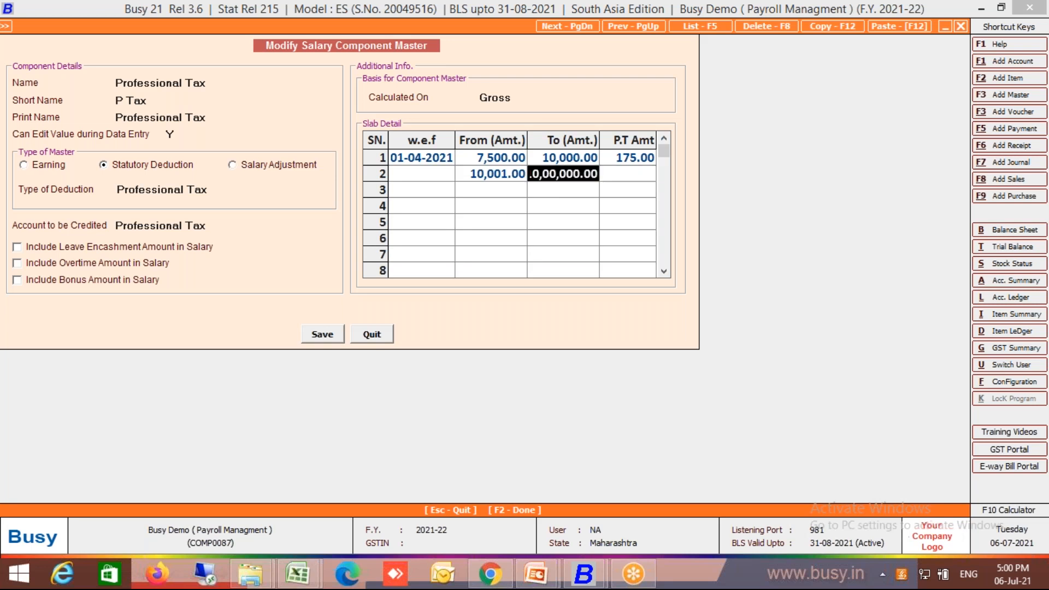
type("200000")
key("Return")
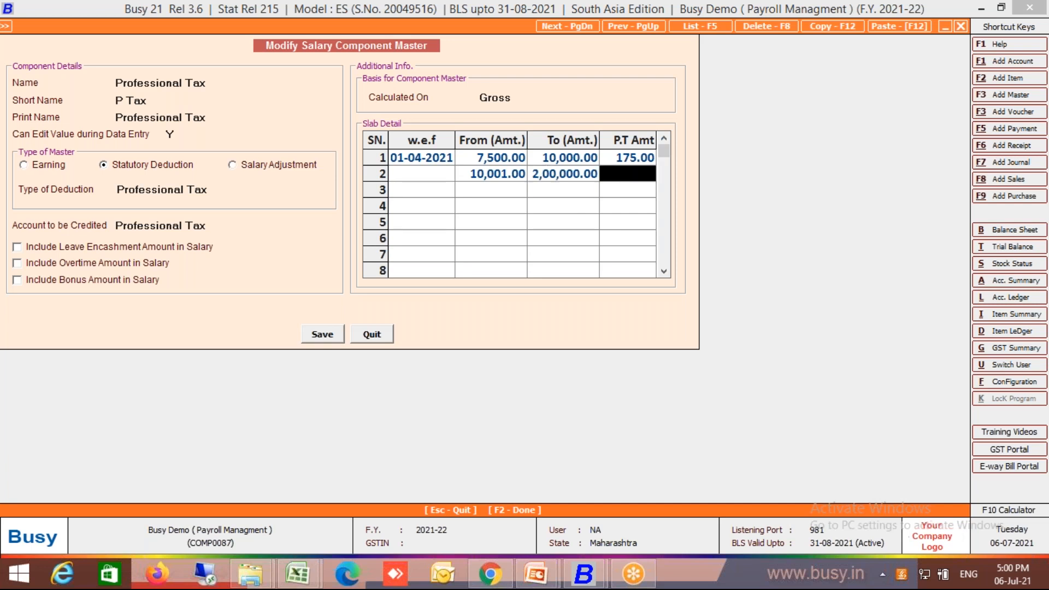
type("200")
key("Return")
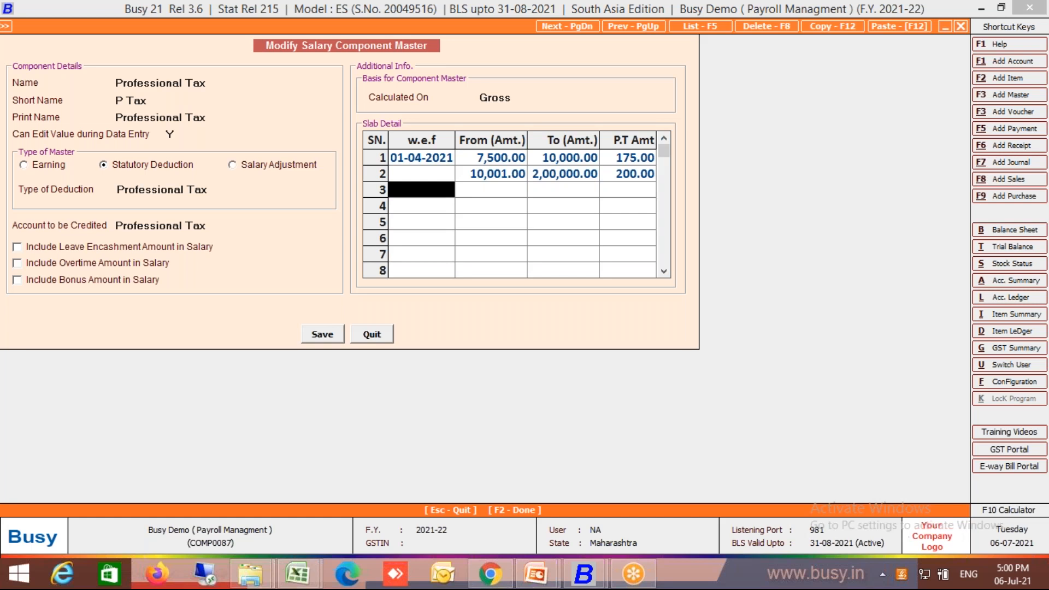
left_click(324, 334)
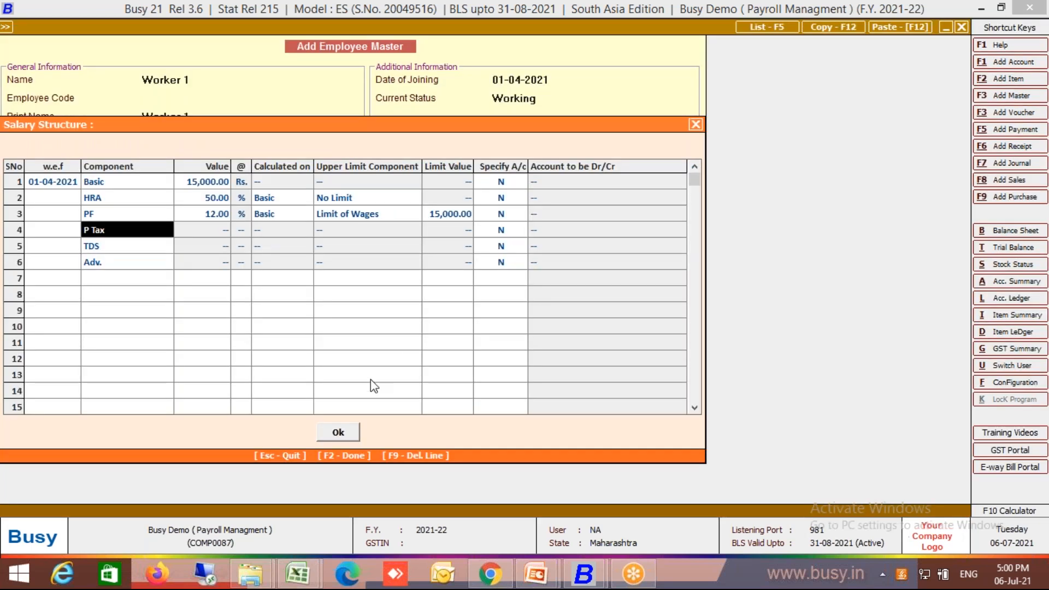
Step: Try to accept the employee's salary structure with its existing component rows, and reopen the structure
left_click(333, 433)
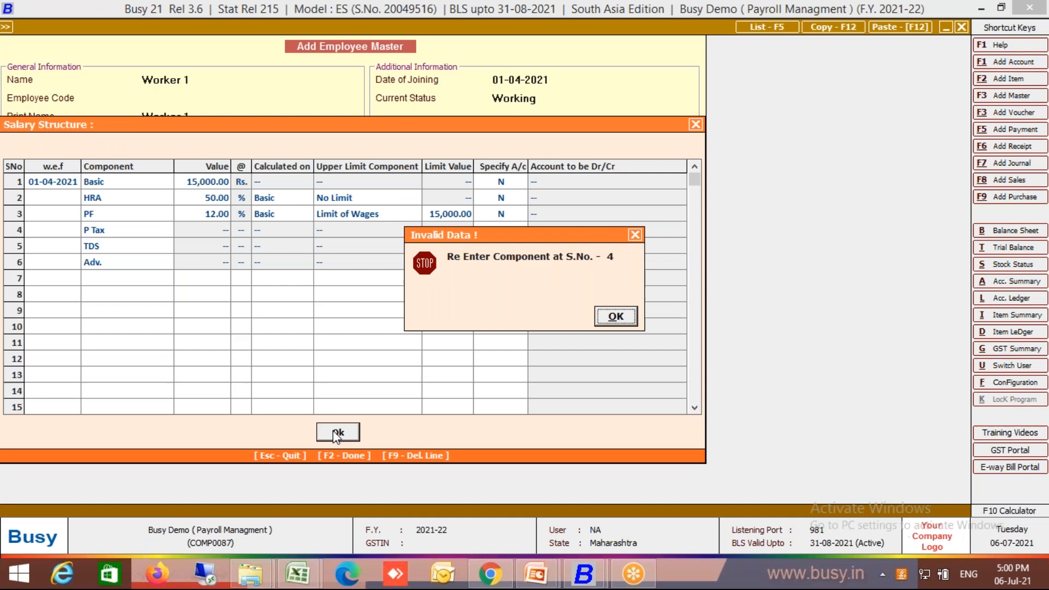
left_click(612, 316)
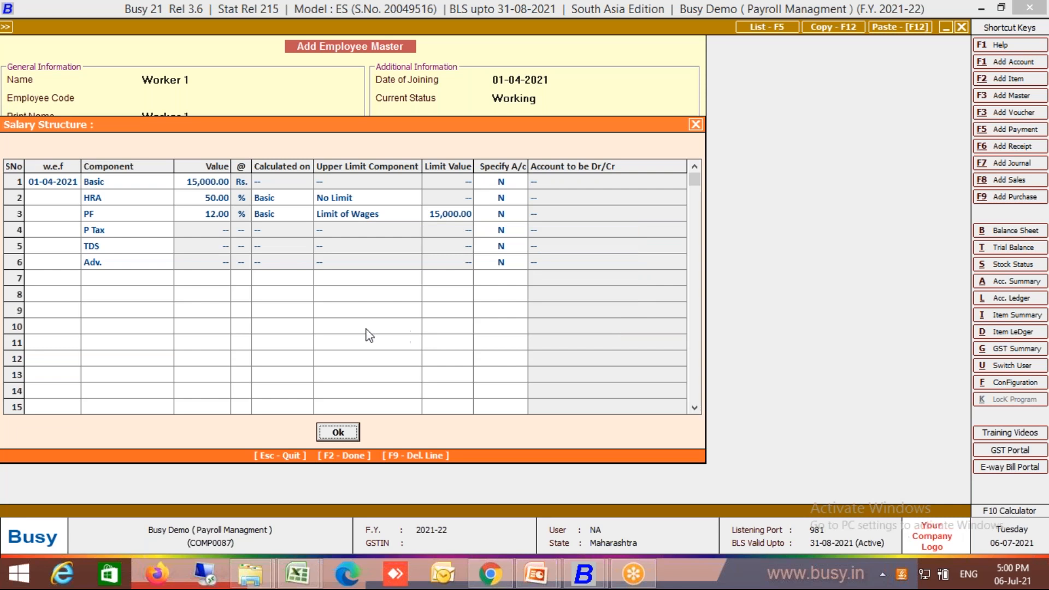
key("Return")
left_click(301, 425)
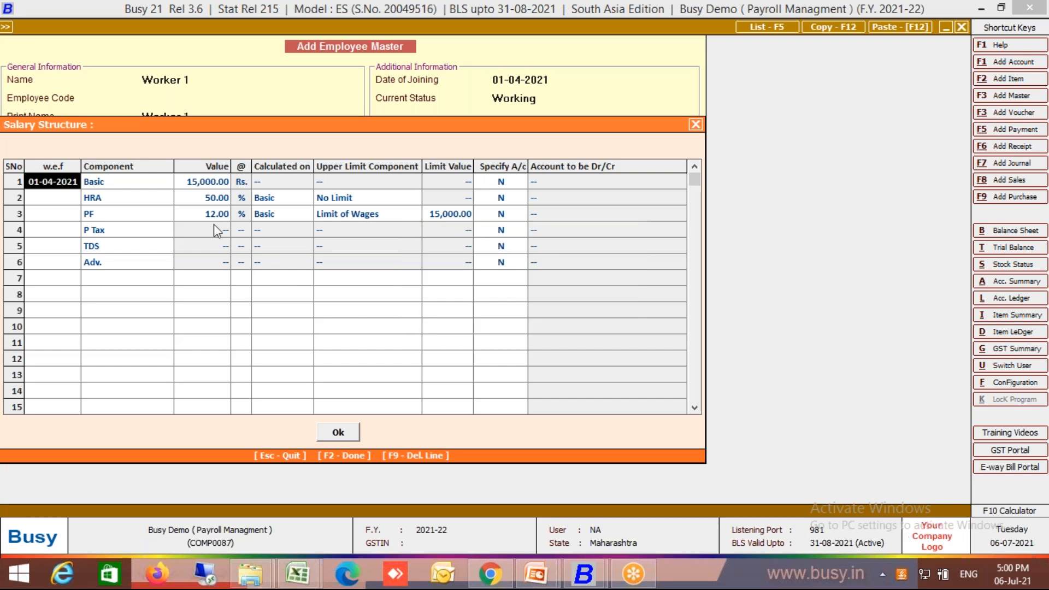
Step: Delete the PF row from the salary structure and re-enter PF on a new third row
left_click(153, 217)
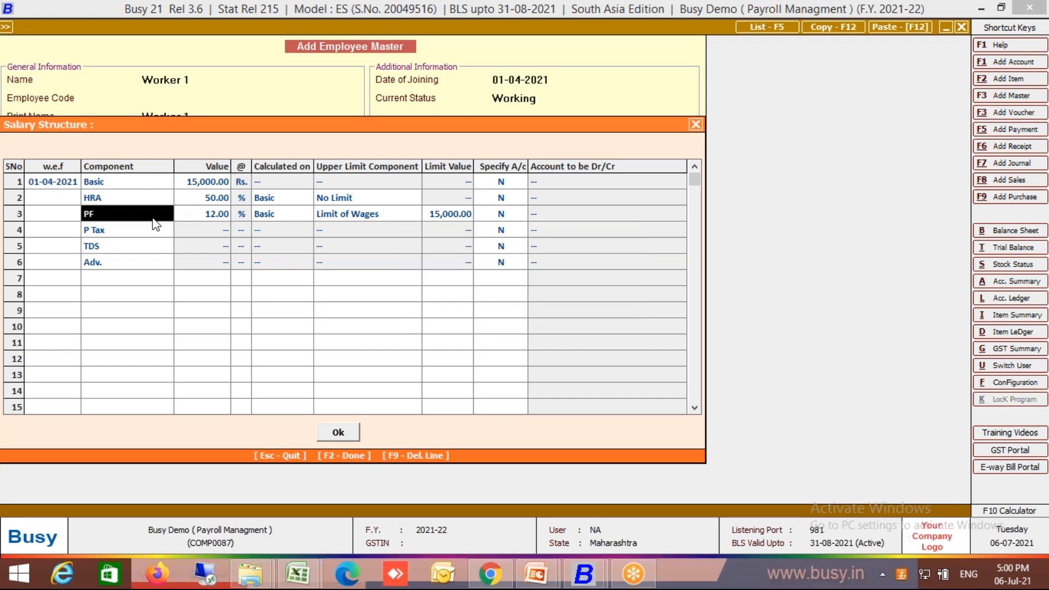
key("F9")
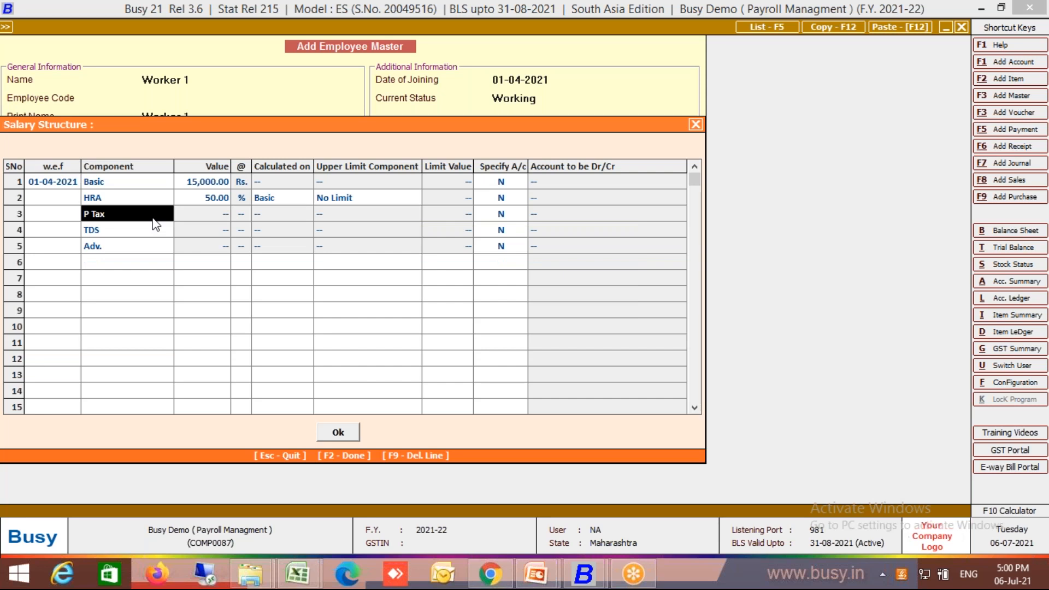
key("F8")
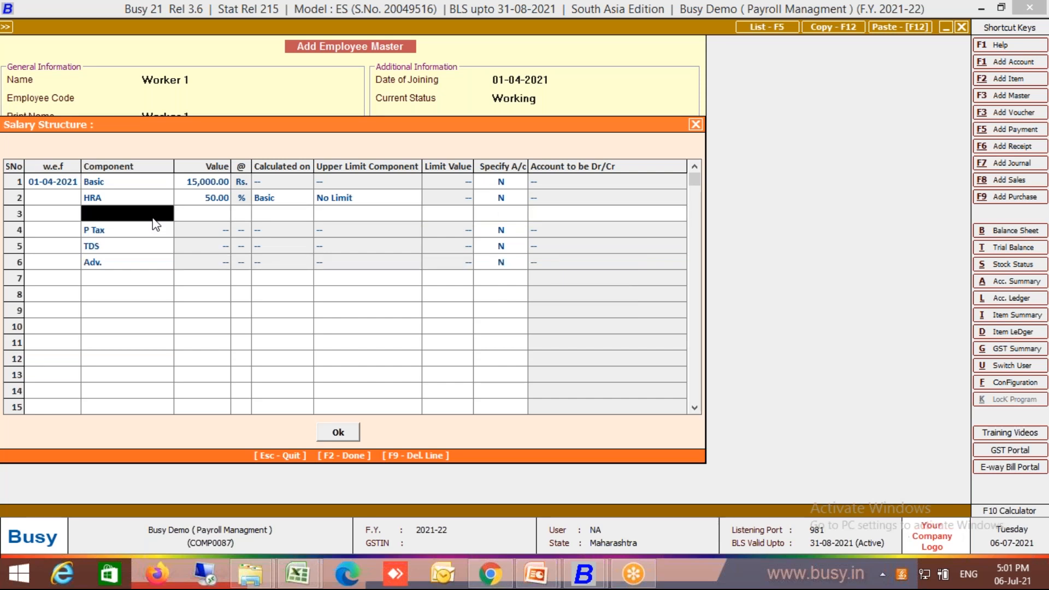
type("PF")
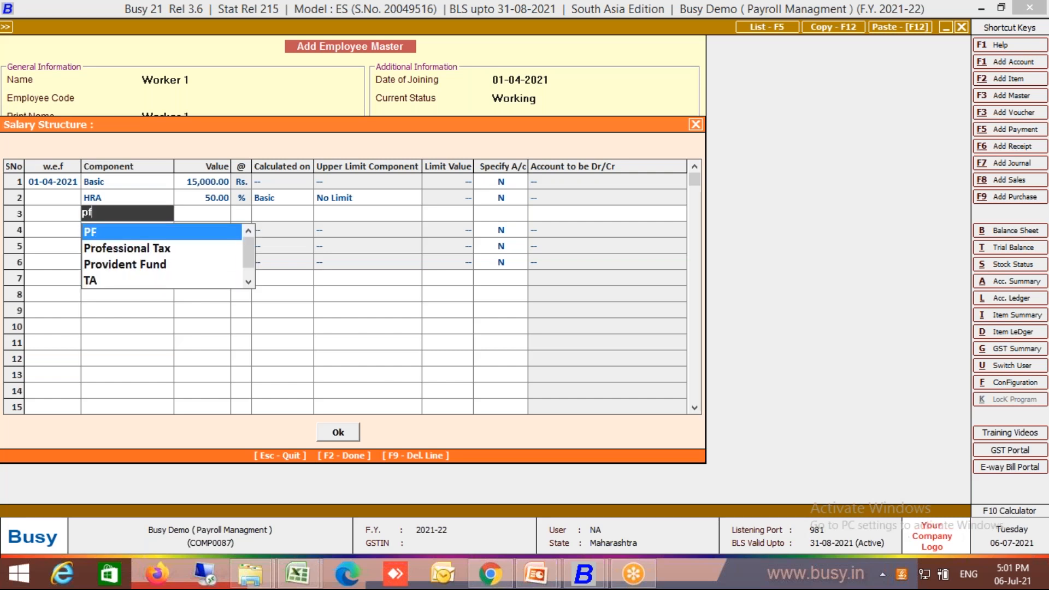
key("Return")
Step: Delete the P Tax row, re-enter P Tax on a new fourth row, and accept the salary structure
left_click(127, 229)
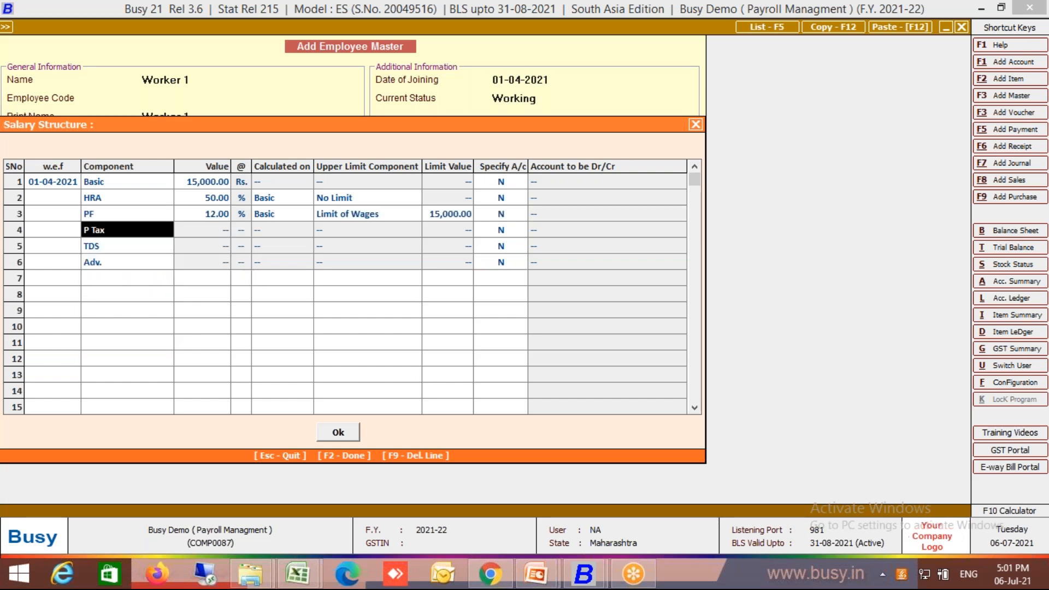
key("F9")
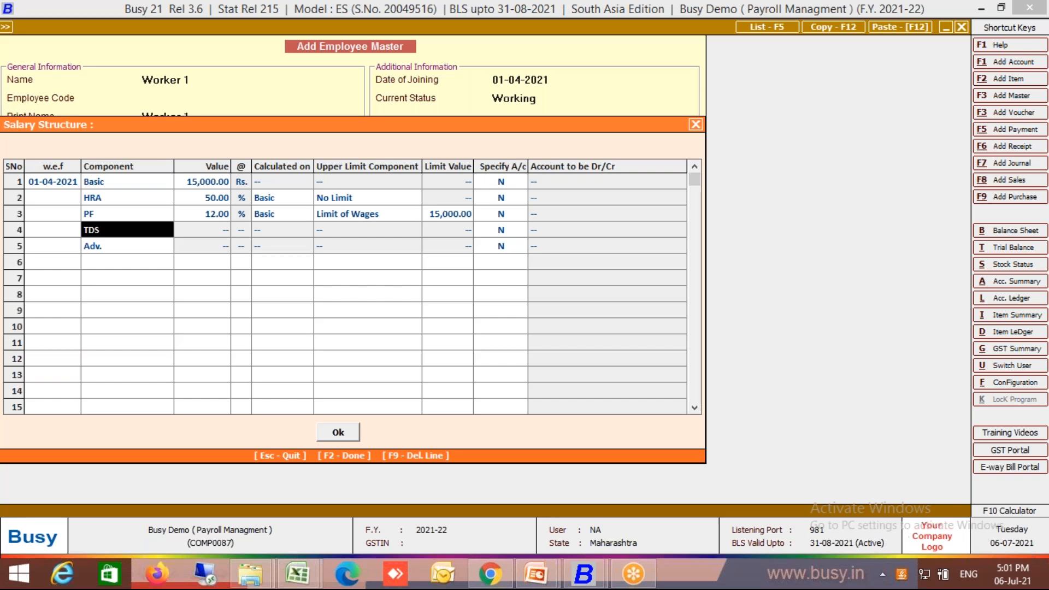
key("F8")
type("pt")
key("Return")
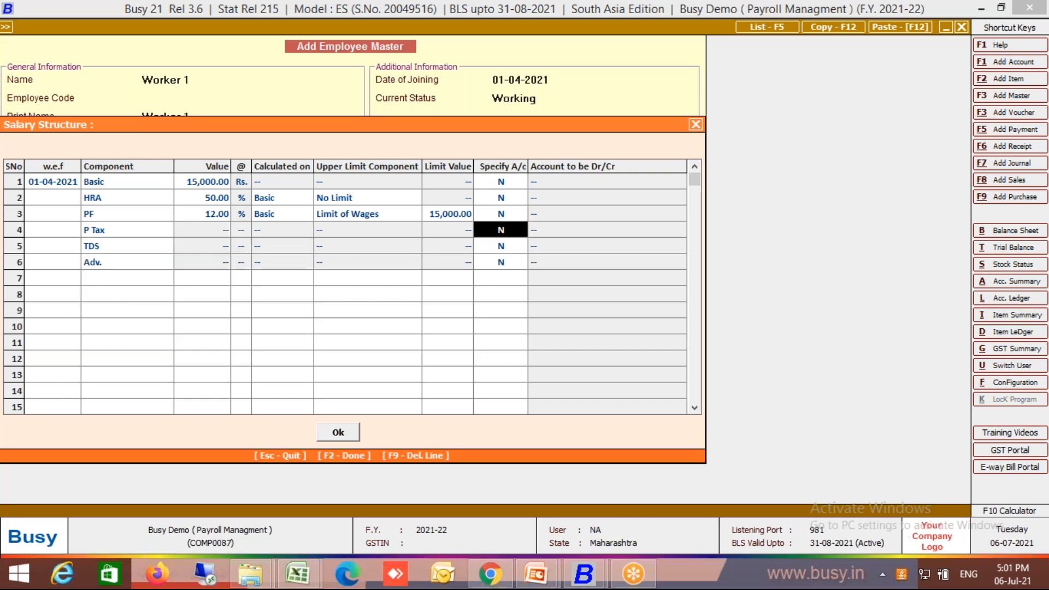
key("F2")
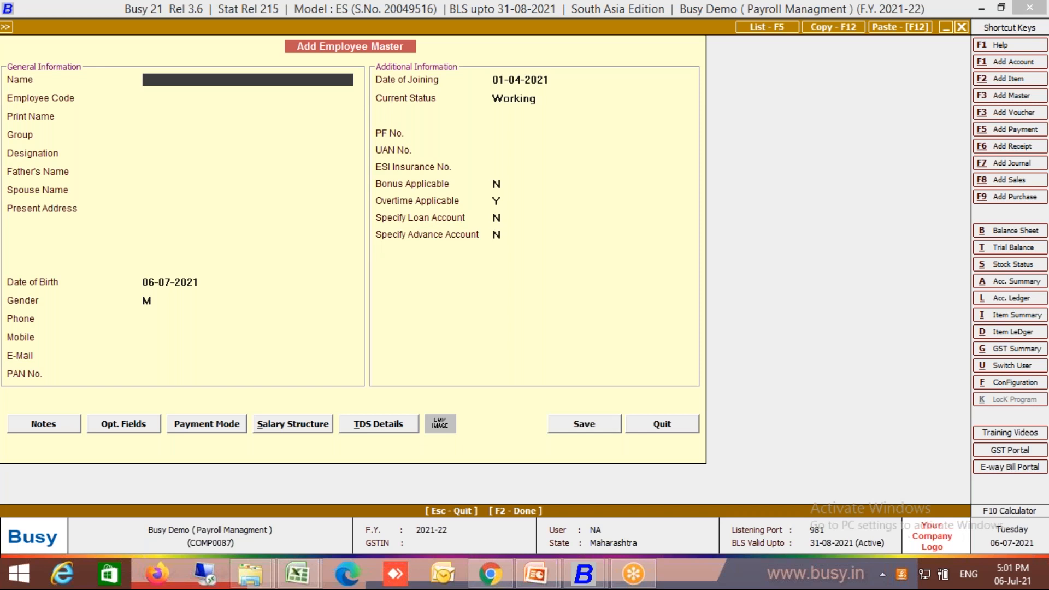
type("Manager 1")
key("Return")
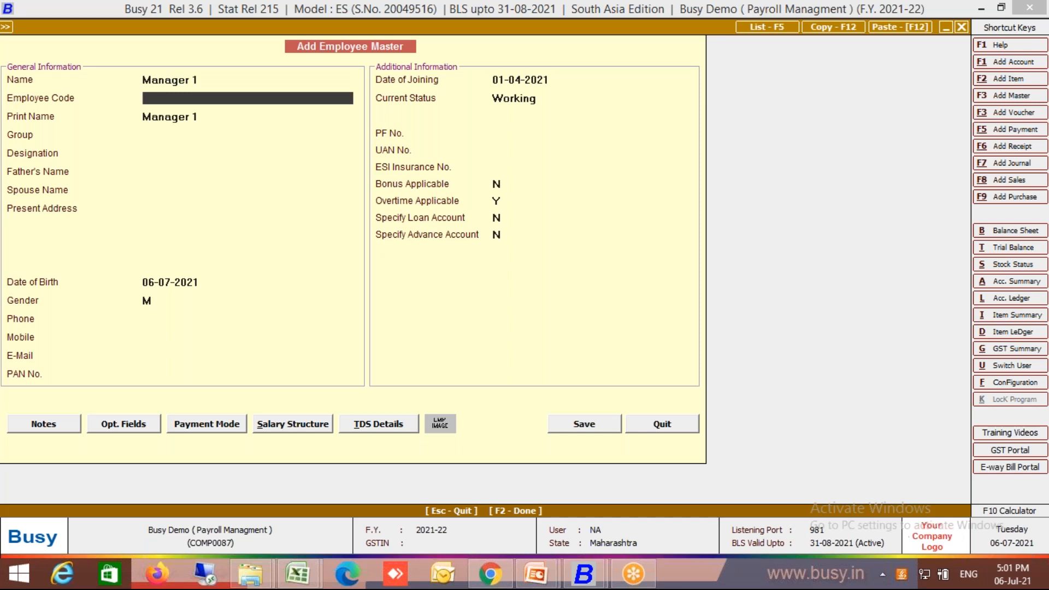
key("Return")
key("Return")
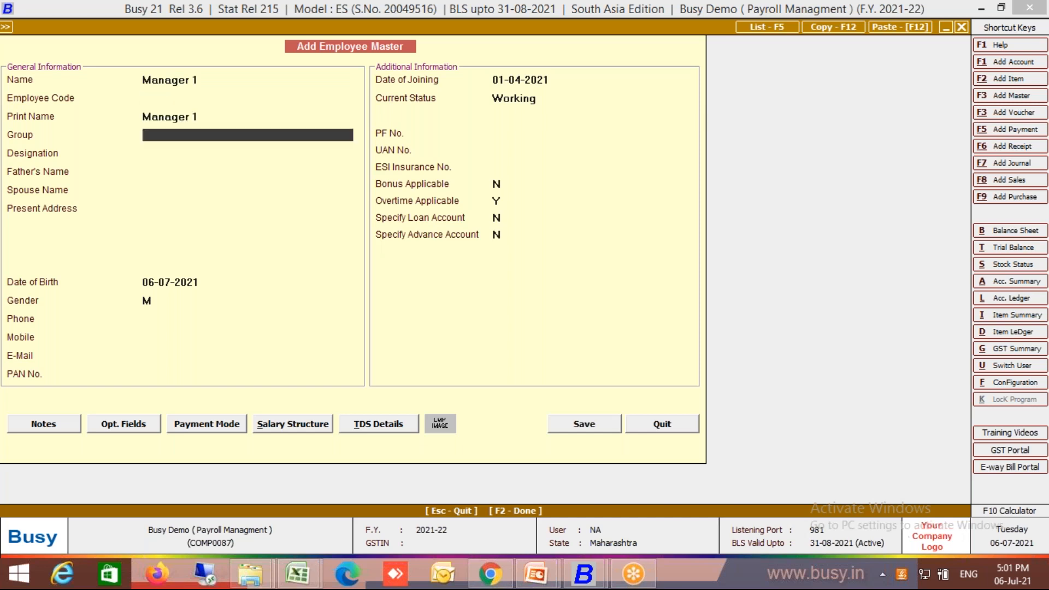
key("Return")
key("Return")
key("Return")
key("Return")
key("Return")
key("Return")
key("Return")
key("Return")
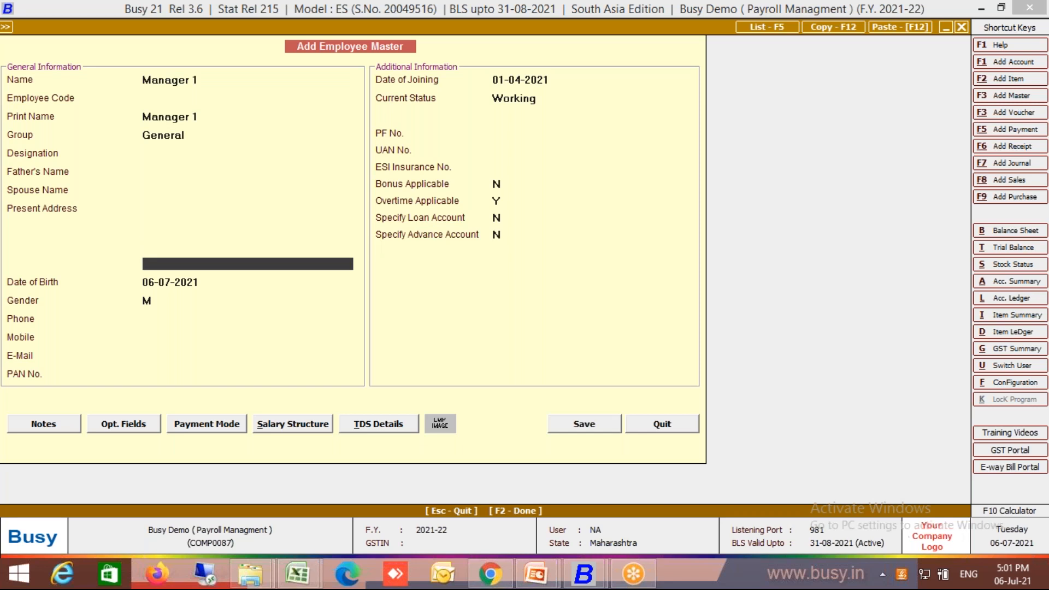
key("Up")
key("Up")
key("Up")
key("Up")
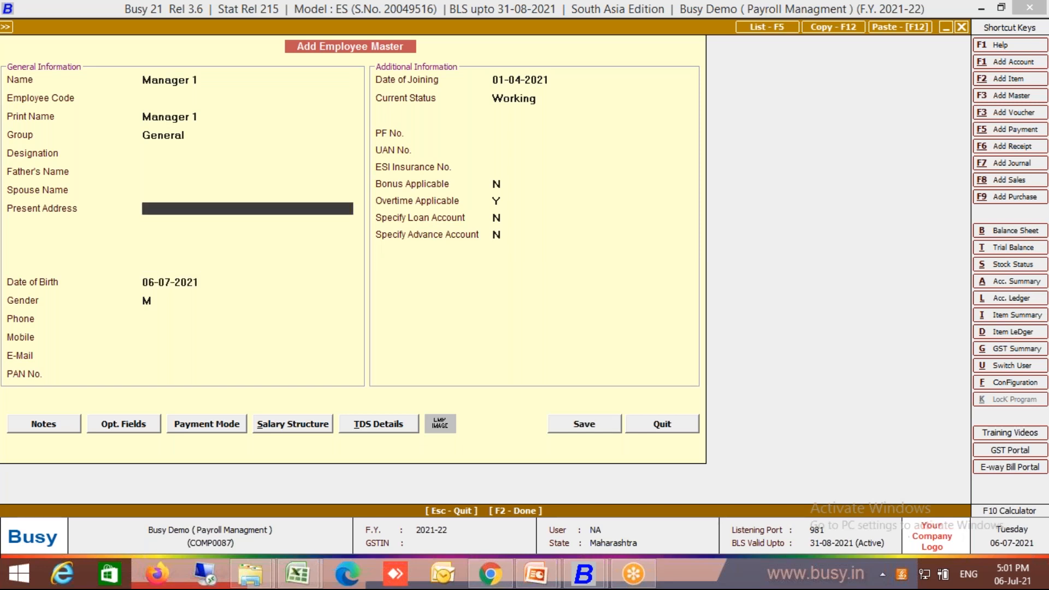
key("Escape")
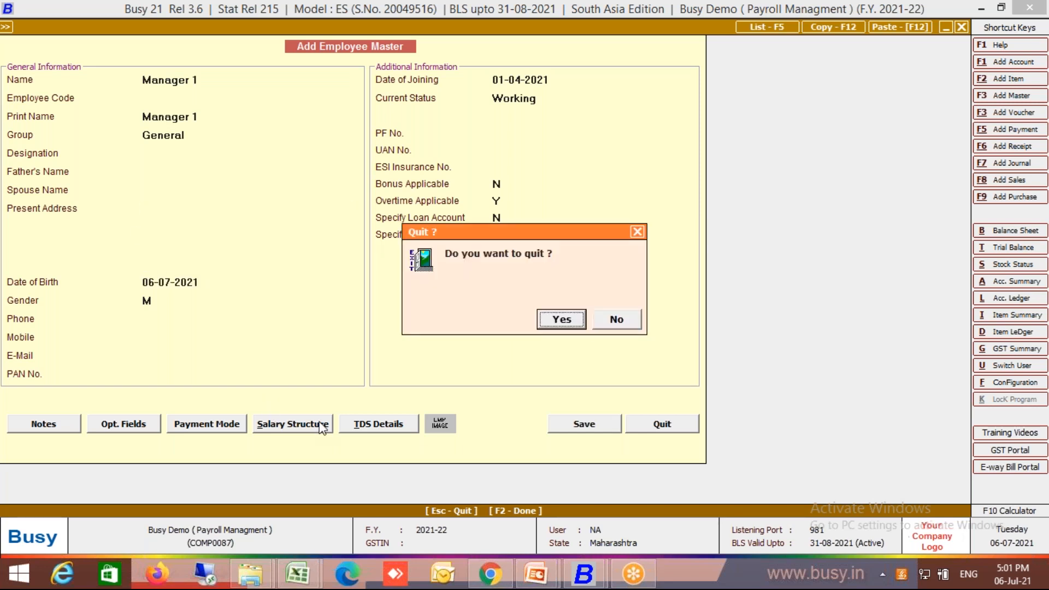
key("Return")
Step: Open the Worker 1 employee master for modification and bring up its salary structure
key("Down")
key("Return")
key("Return")
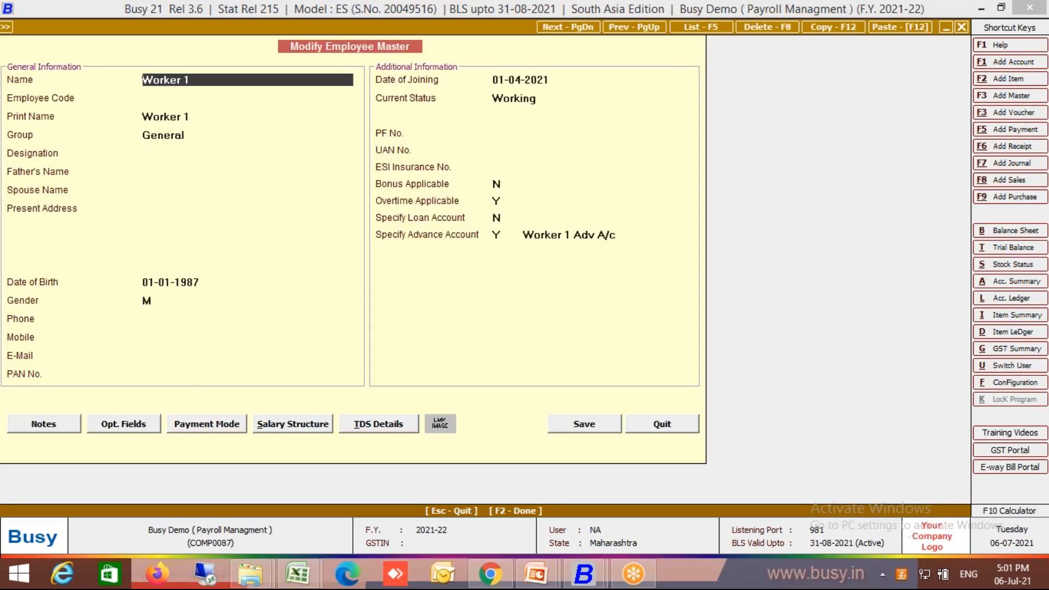
left_click(308, 424)
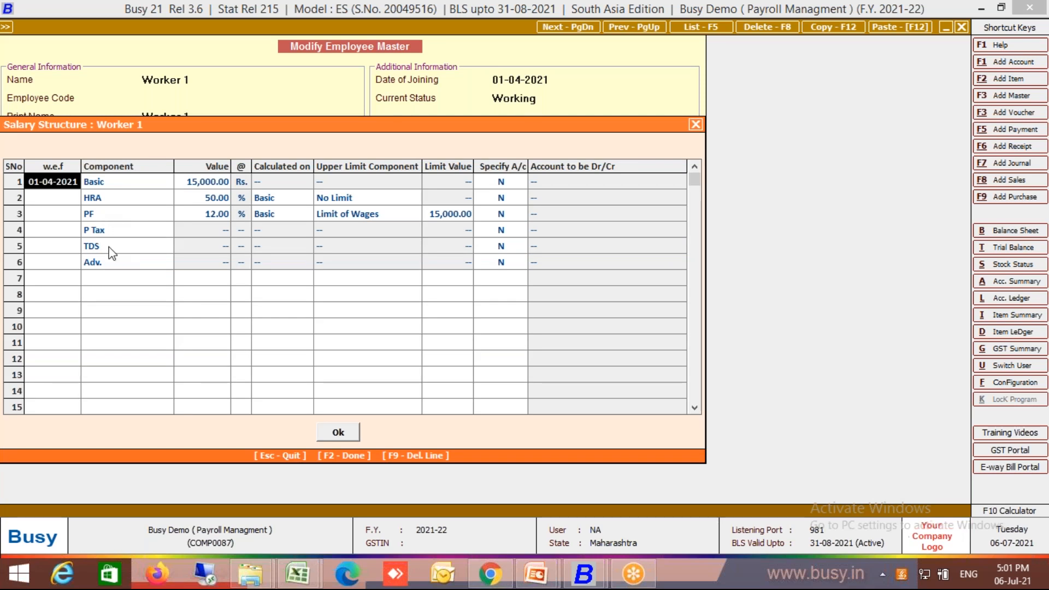
Step: Insert a row above TDS in Worker 1's salary structure and enter the ESI component there
left_click(92, 217)
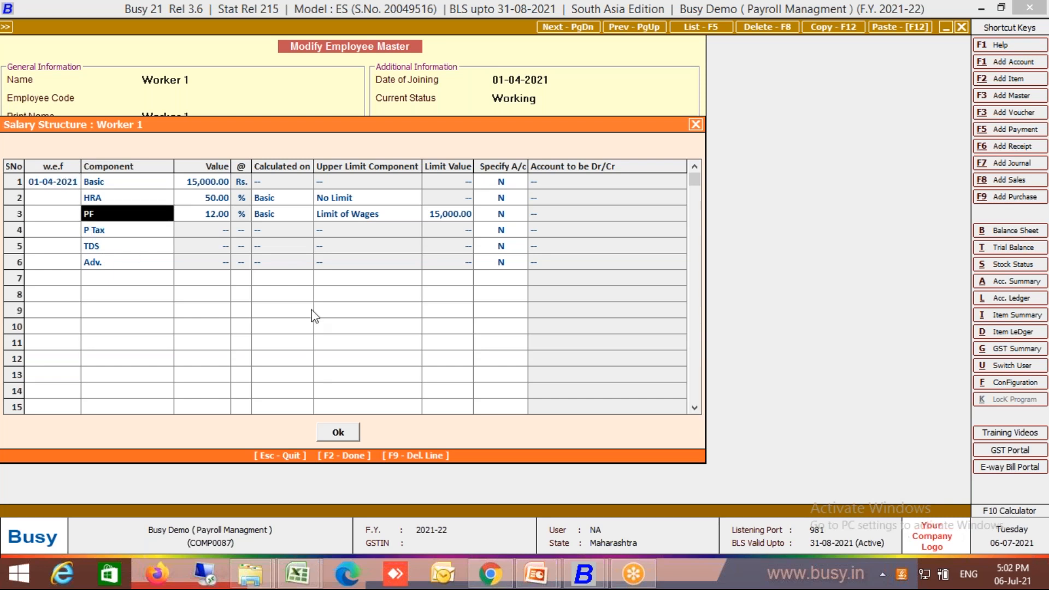
key("Down")
key("Down")
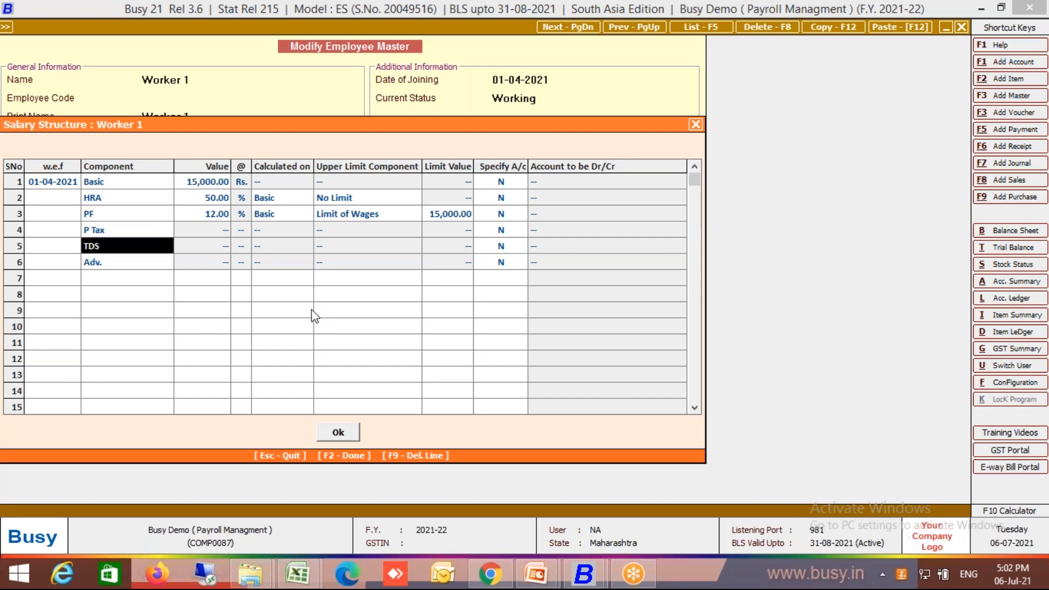
key("Insert")
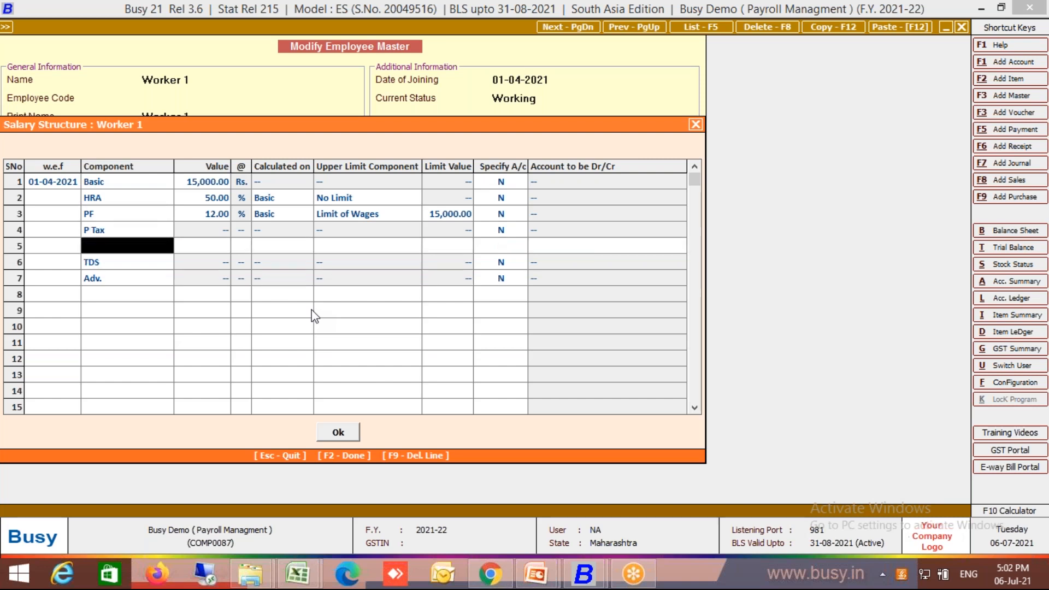
key("Return")
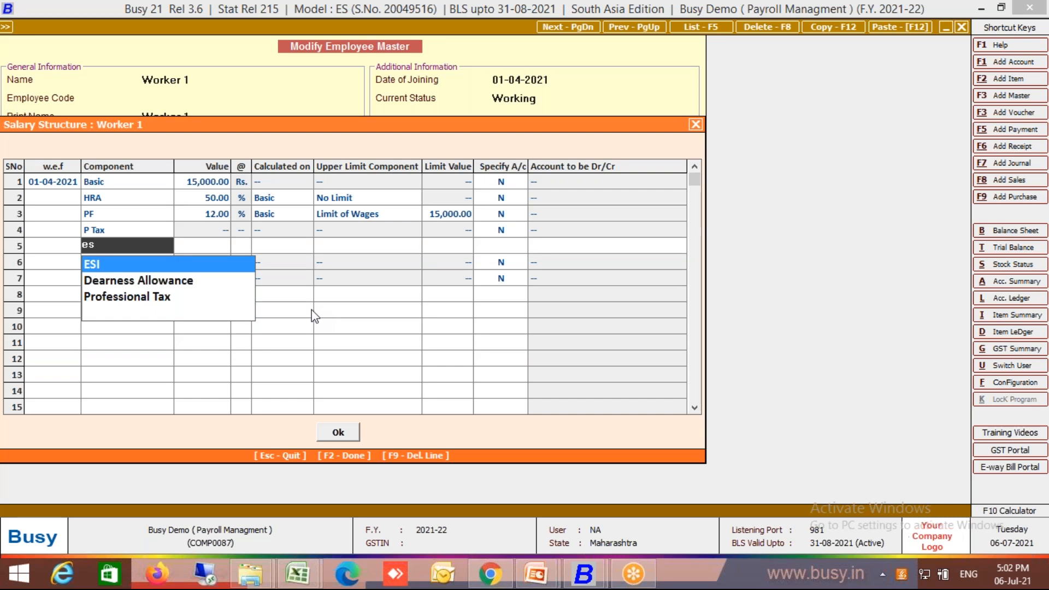
key("Return")
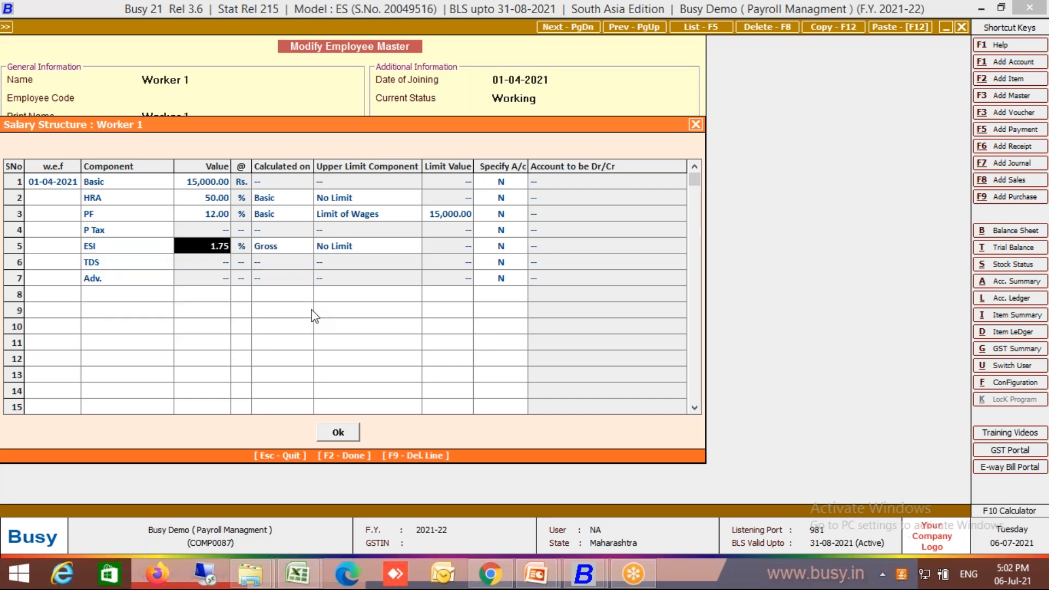
Step: Accept the salary structure, save Worker 1's employee master, and leave the modification screen
left_click(340, 432)
key("F2")
key("F2")
key("Return")
key("Escape")
key("Escape")
Step: Start a new employee master with the name Manager 1, keeping the same print name
key("Return")
key("Return")
type("m")
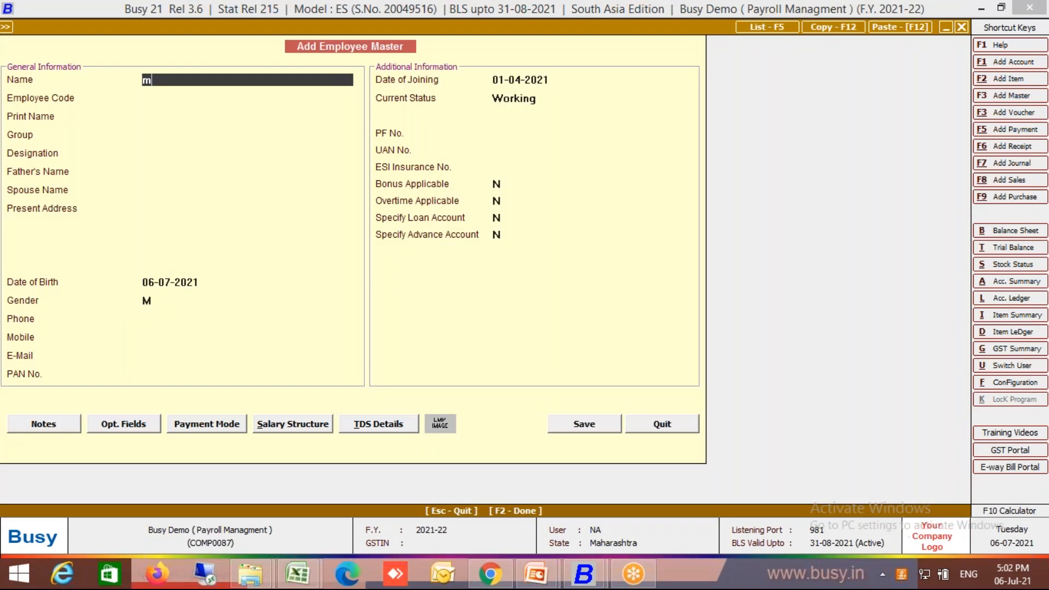
type("ana")
type("1")
key("Return")
key("Return")
key("Return")
key("Return")
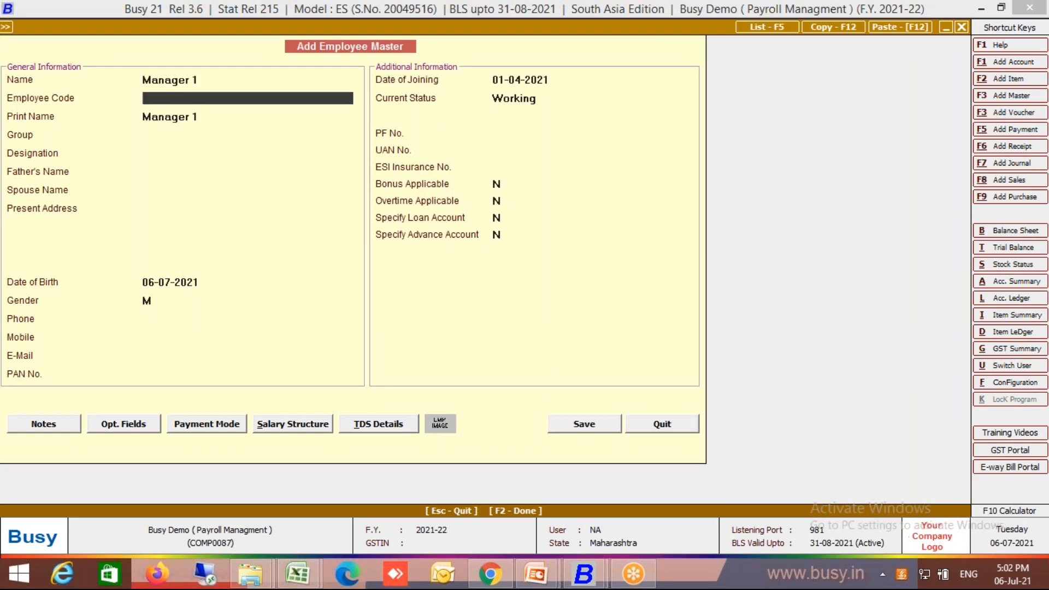
Step: Create a primary employee group named Sales Dept and assign it as Manager 1's group
key("Return")
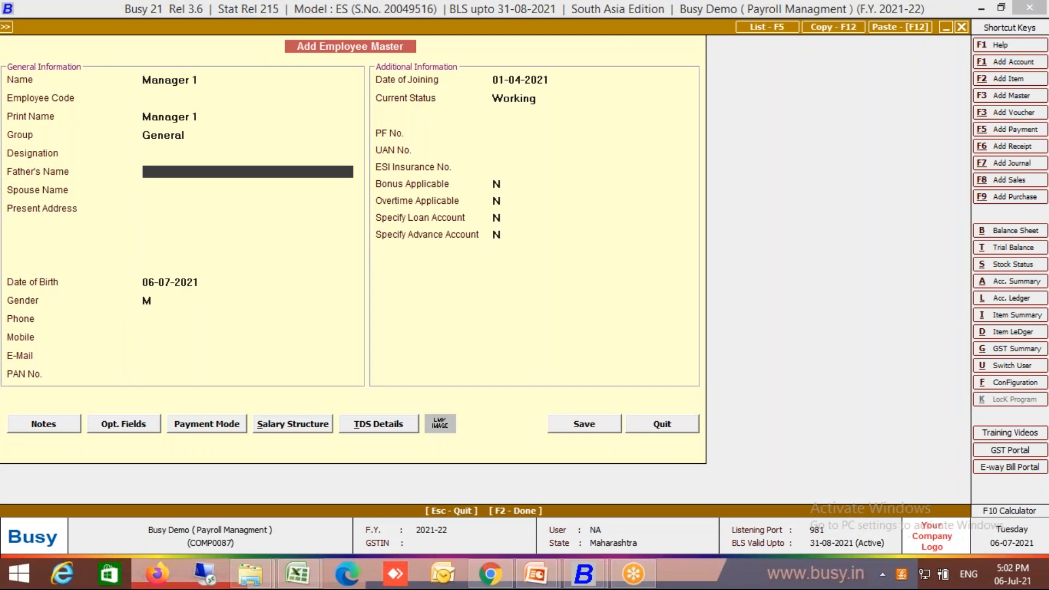
key("Return")
key("Up")
key("Up")
key("Up")
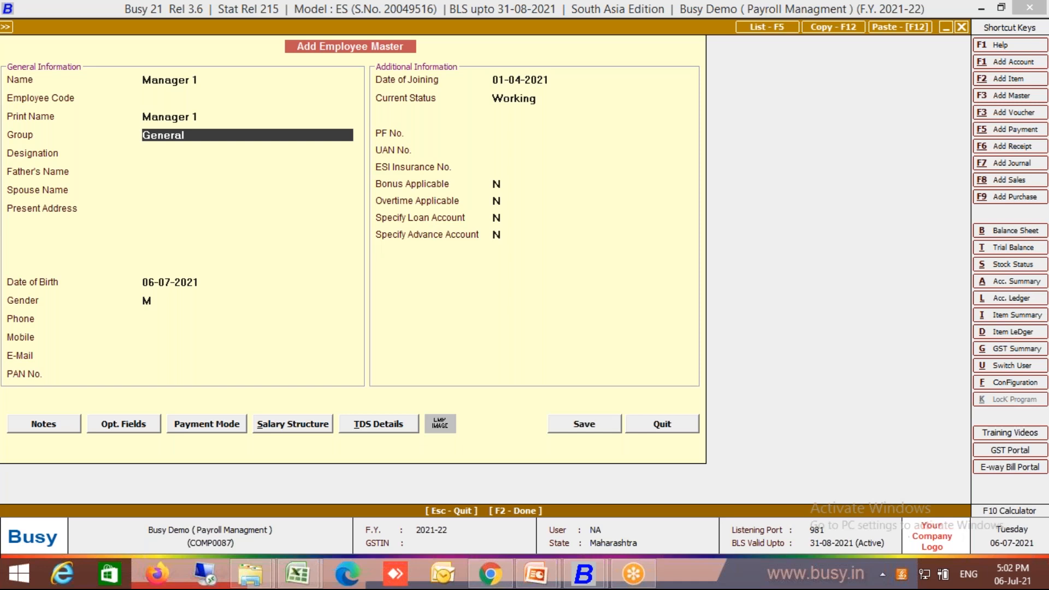
key("F3")
type("sales")
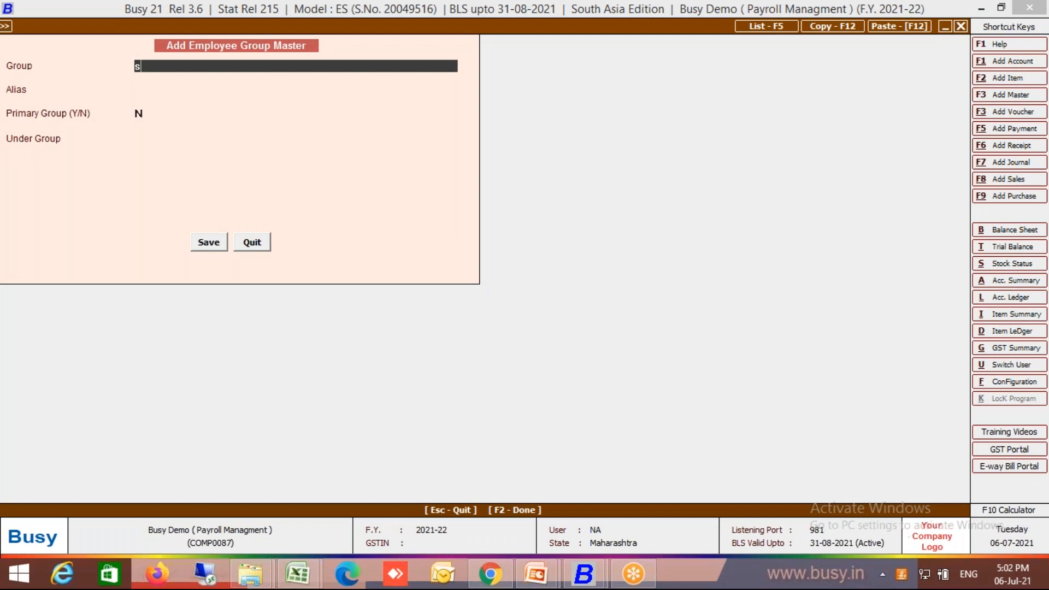
type(" dept")
key("Return")
key("Return")
key("Up")
type("y")
key("Return")
key("Return")
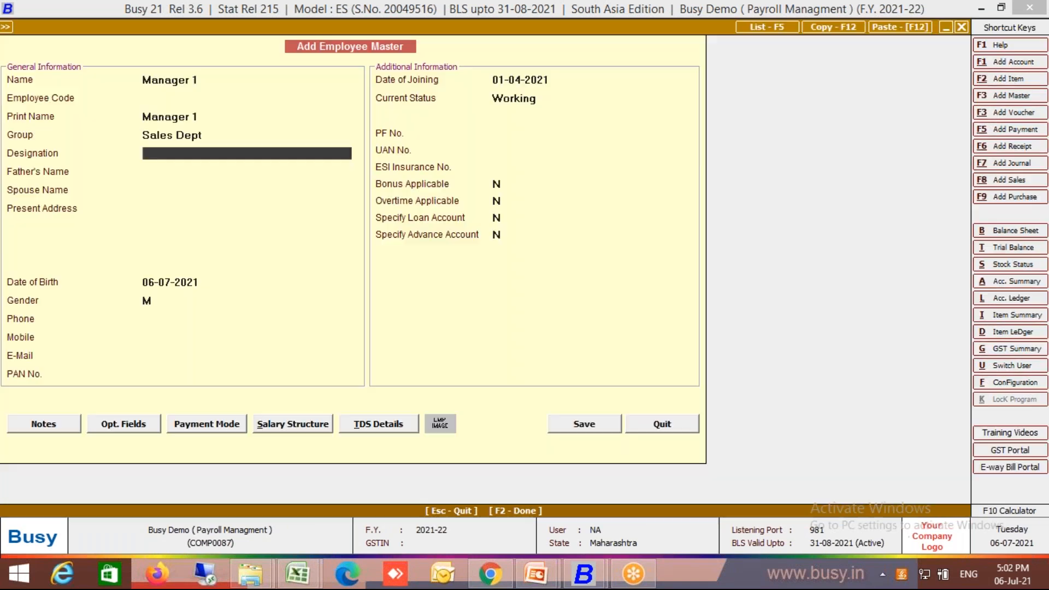
Step: Set Manager 1's designation to Sr Manager
key("Return")
key("Return")
key("Return")
key("Up")
key("Up")
key("Up")
type("Ser Manager")
key("Return")
key("Up")
key("Up")
key("Down")
key("BackSpace")
key("Return")
Step: Leave the family name and address fields blank, enter the employee's date of birth, and keep the gender as M
key("Return")
key("Return")
key("Return")
key("Return")
key("Return")
key("Return")
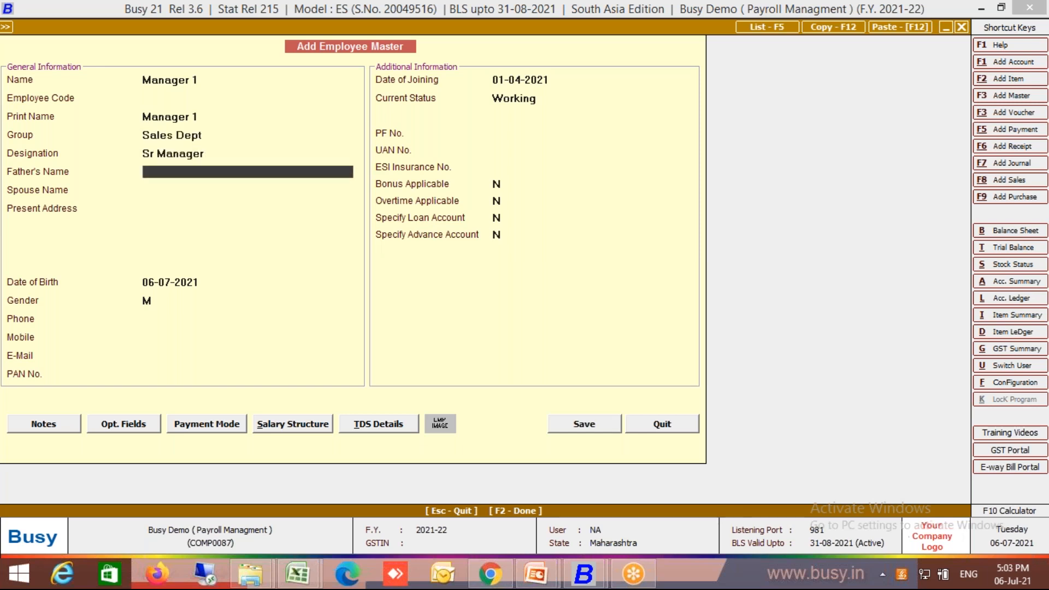
type("1")
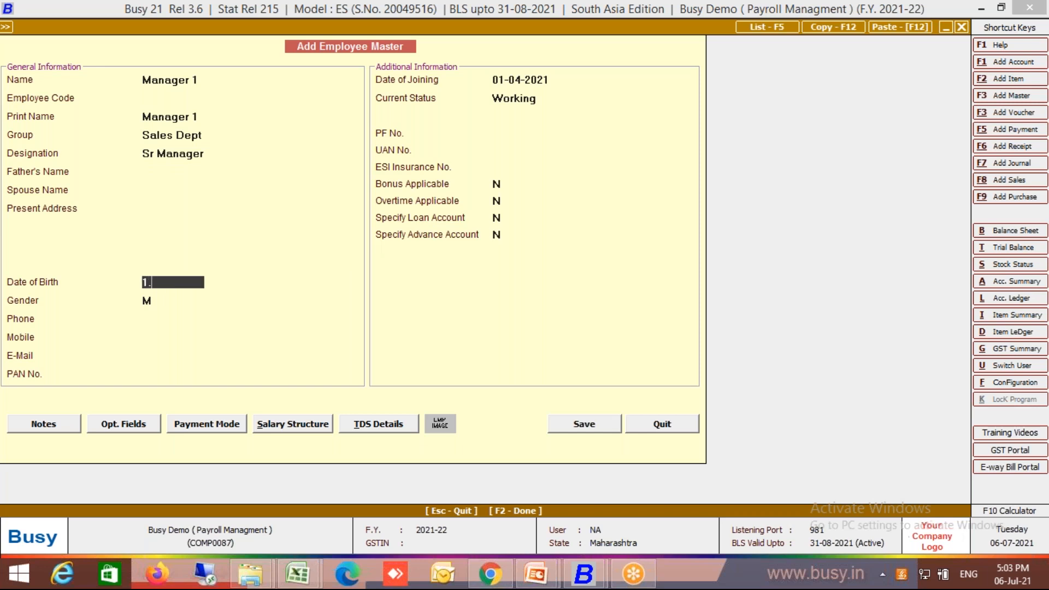
type(".1.198")
type("7")
key("Return")
key("Return")
key("Return")
key("Return")
key("Return")
key("Return")
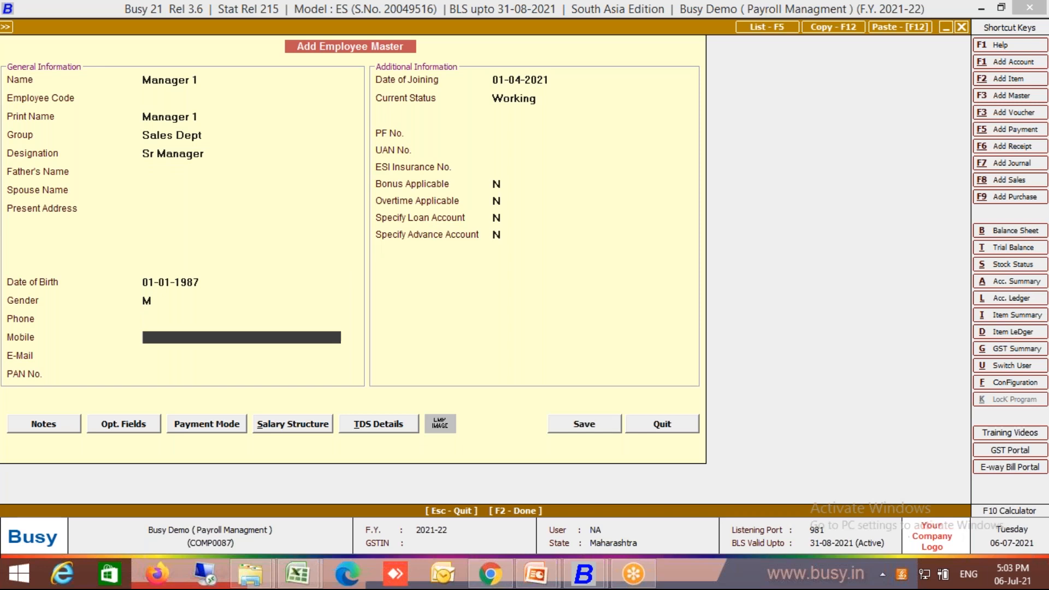
Step: Keep bonus and overtime at N and set Specify Loan Account to Y for Manager 1
key("Return")
key("Return")
key("Return")
key("Return")
key("Return")
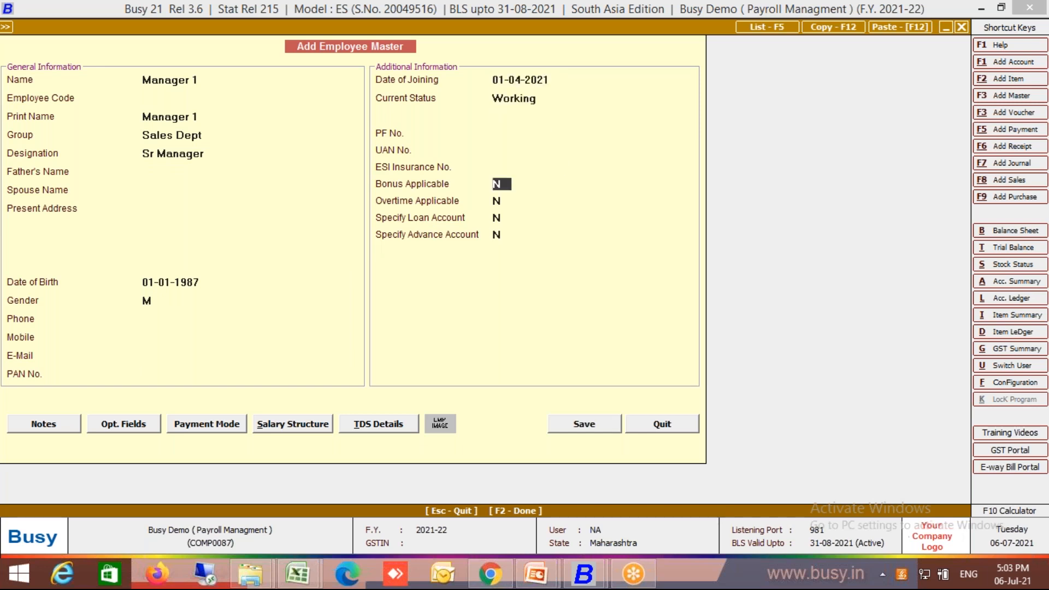
key("Return")
key("Return")
type("Y")
key("Return")
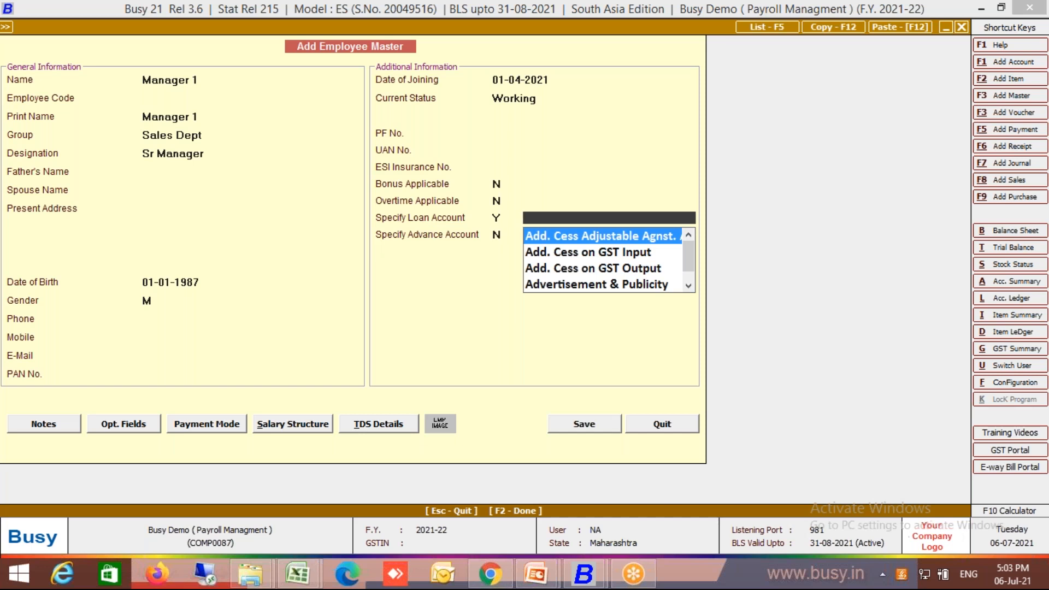
Step: Start a new account master from the loan account field and name it Maneger Loan A/C
key("F3")
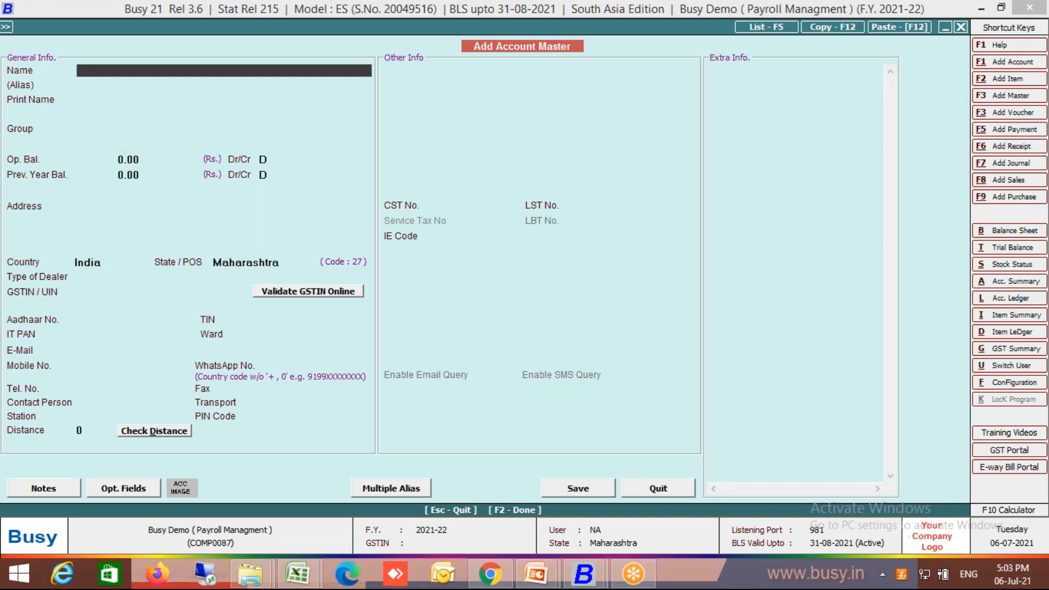
type("Maneger Loan A?")
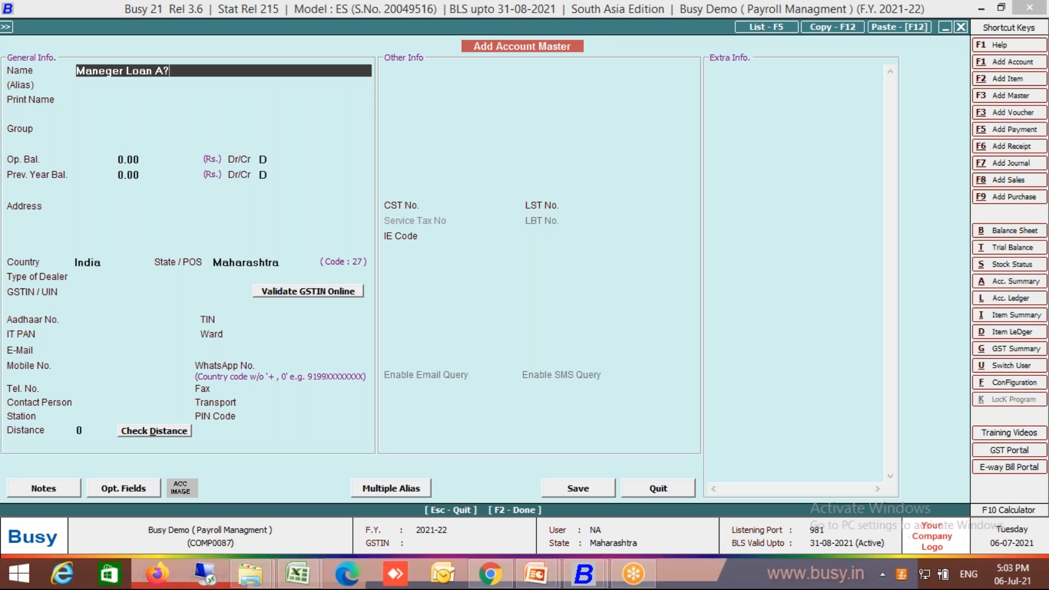
type("/C")
key("BackSpace")
key("BackSpace")
key("BackSpace")
type("/C")
key("Return")
key("Return")
key("Return")
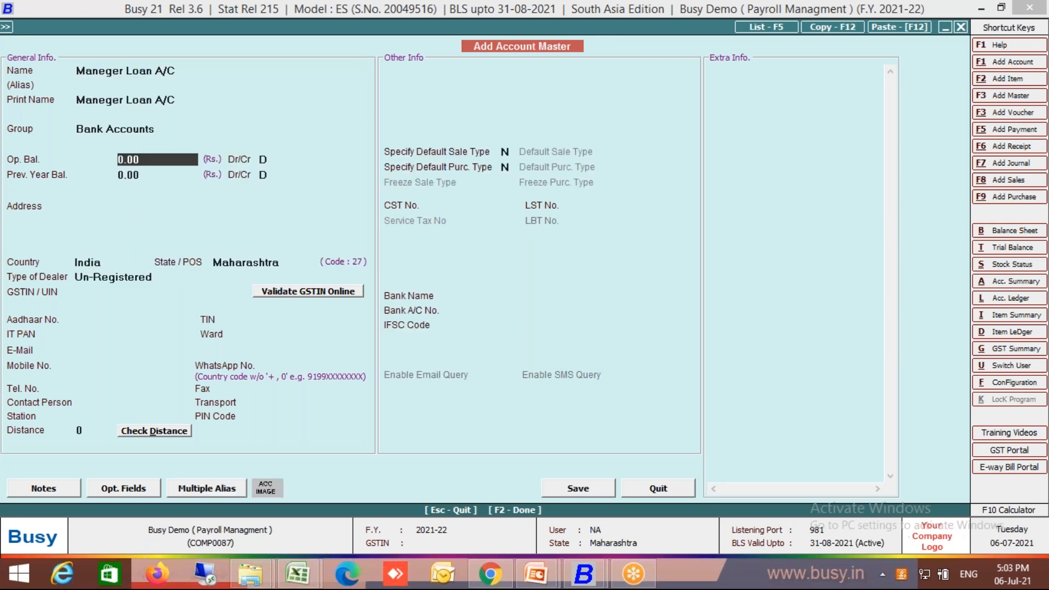
Step: Change the new account's group to a loan group and save it as Manager 1's loan account
key("Up")
type("loa")
key("Return")
key("Return")
key("F2")
key("Return")
key("Return")
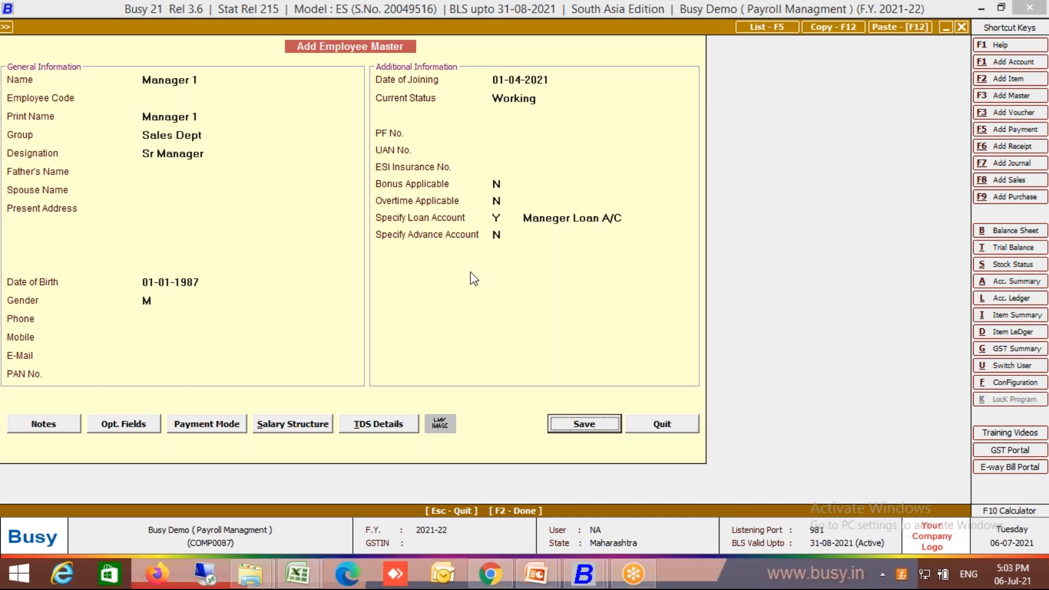
Step: Open Manager 1's salary structure and enter Basic with a value of 40,000 effective from 01-04-2021
left_click(290, 429)
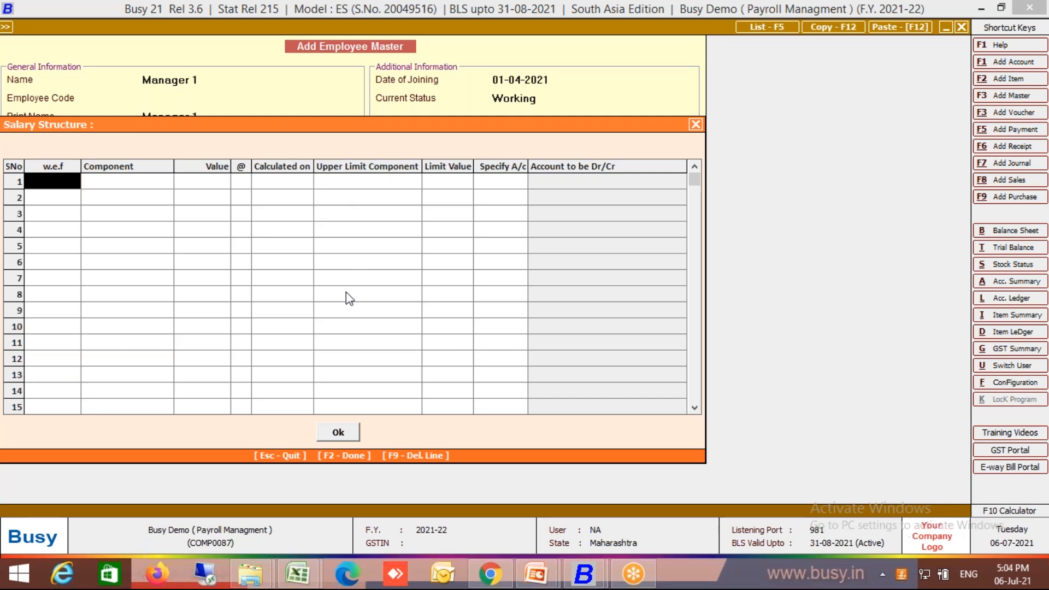
type("1.4")
key("Return")
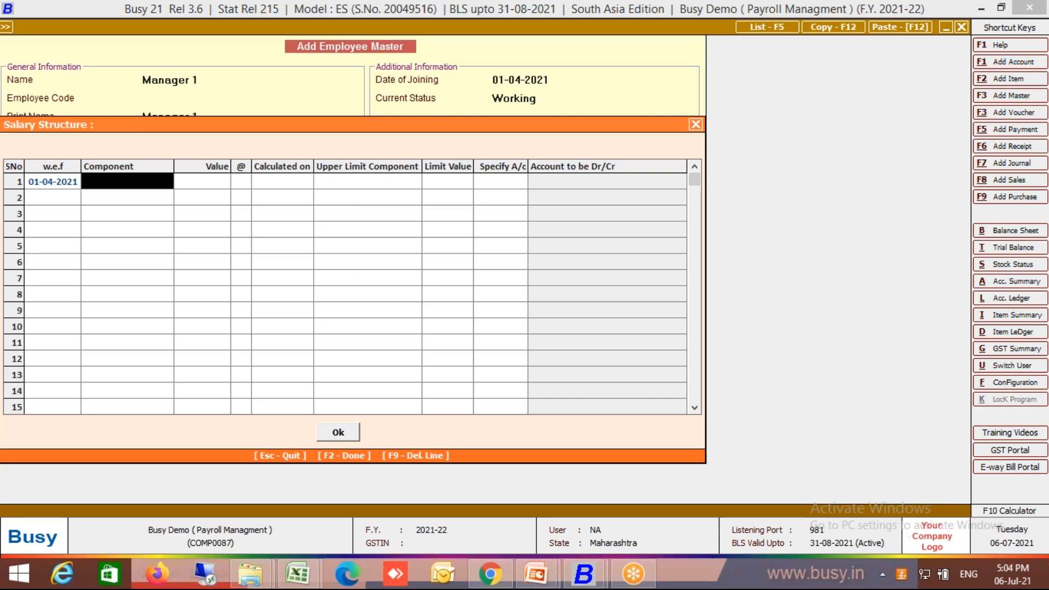
type("basi")
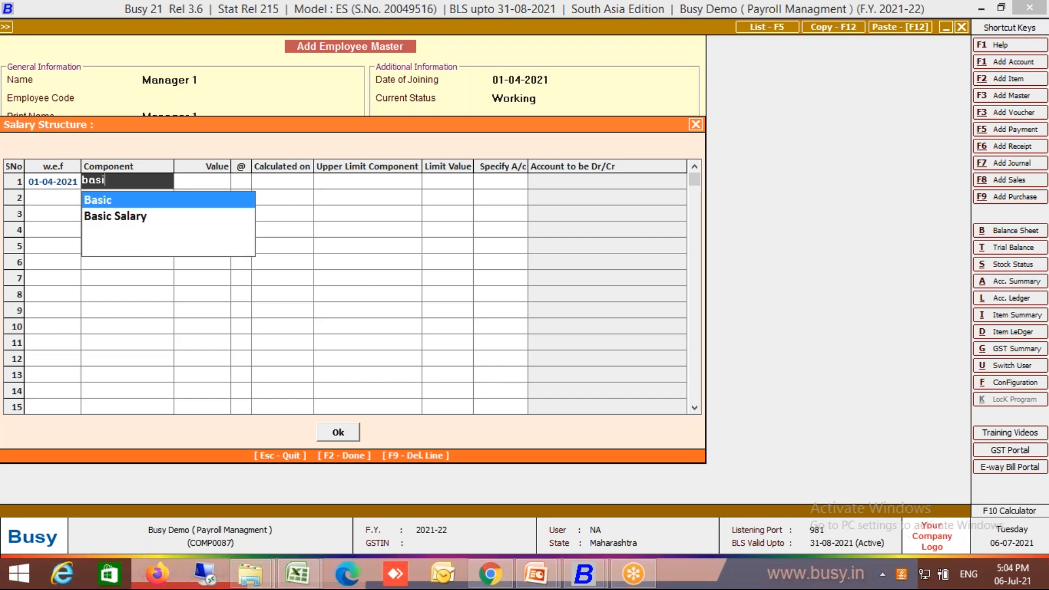
key("Return")
type("40,00")
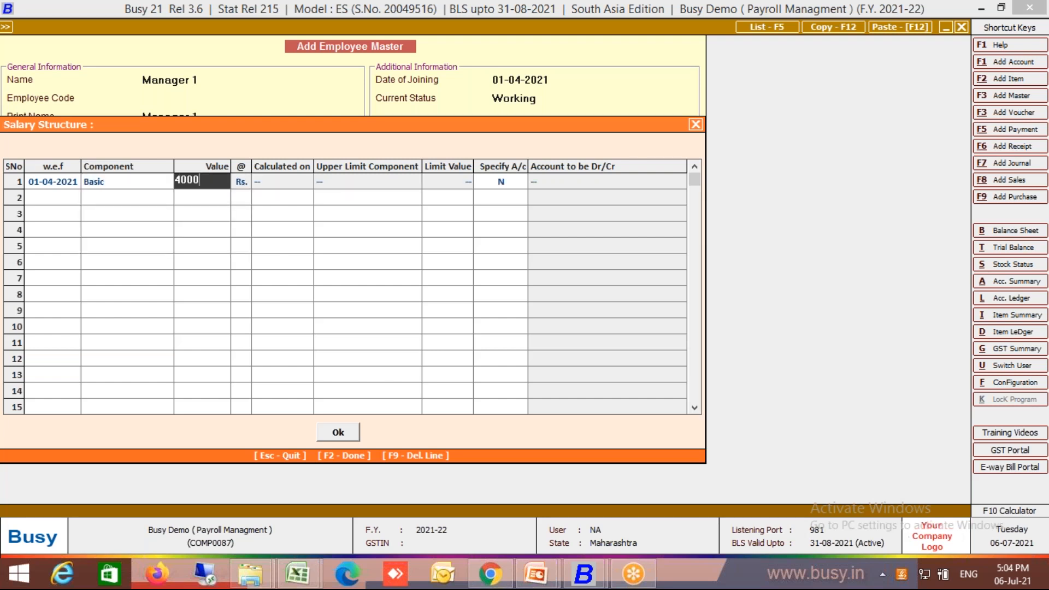
type("0")
key("Return")
key("Return")
key("Return")
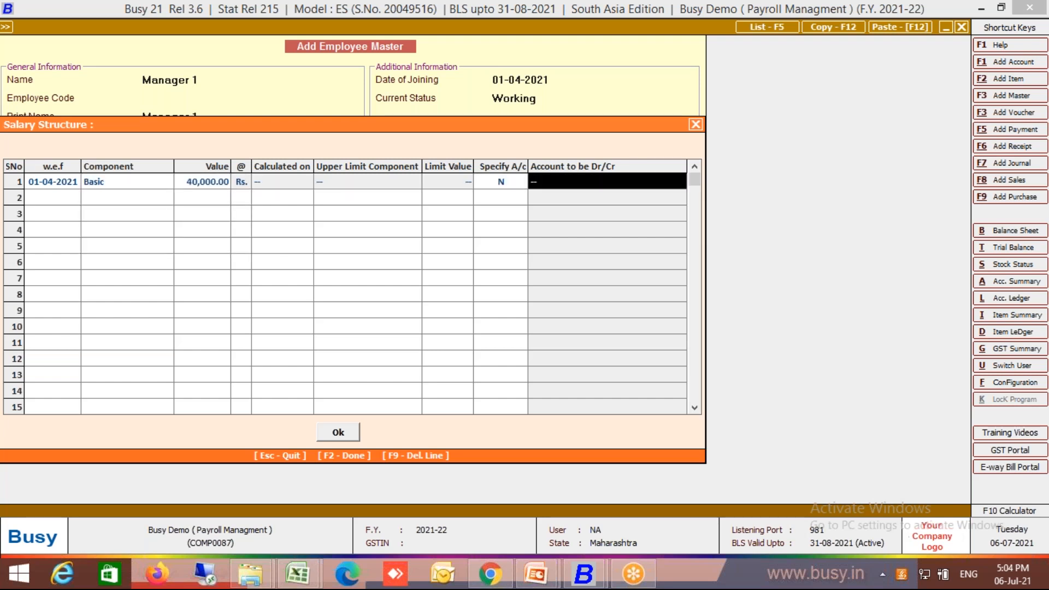
Step: Add HRA on the second row at 50% of Basic with no upper limit
key("Down")
type("h")
key("Down")
key("Return")
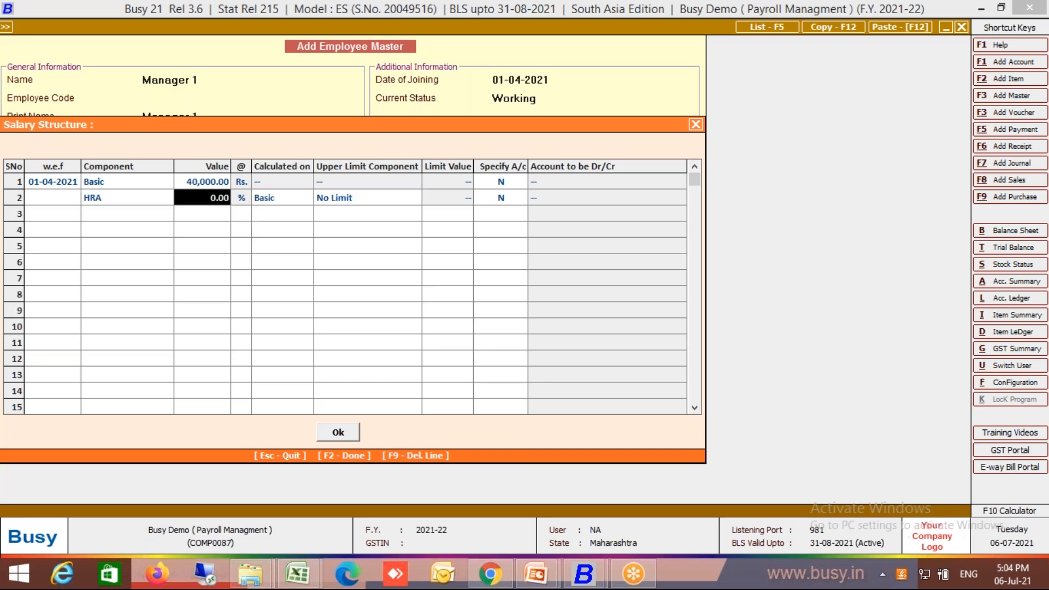
type("50")
key("Return")
key("Return")
key("Return")
key("Return")
Step: Add PF on the third row, keeping its default 12% of Basic and 15,000 wage limit
key("Return")
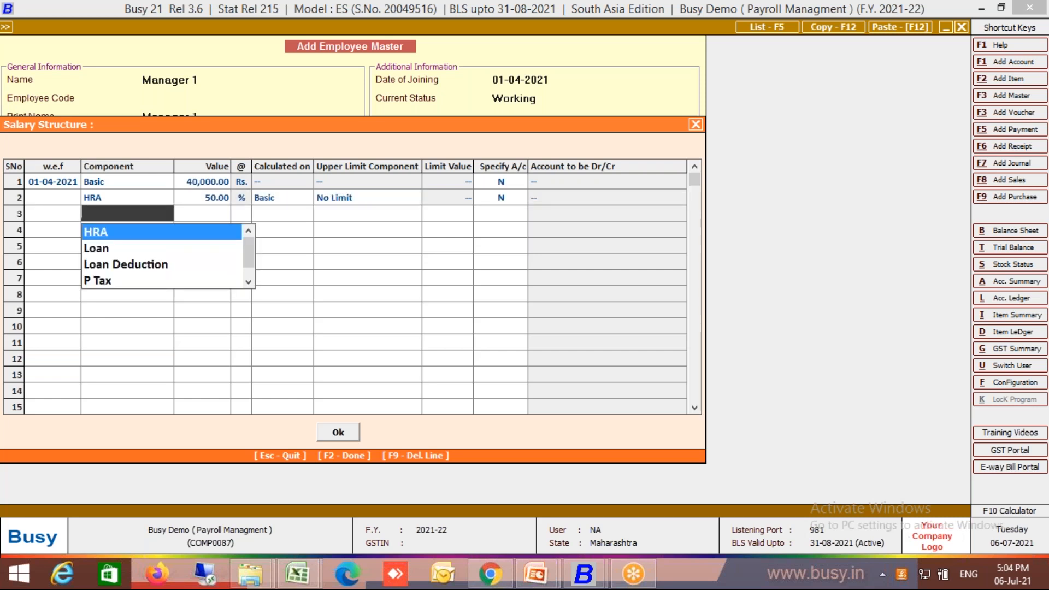
type("pf")
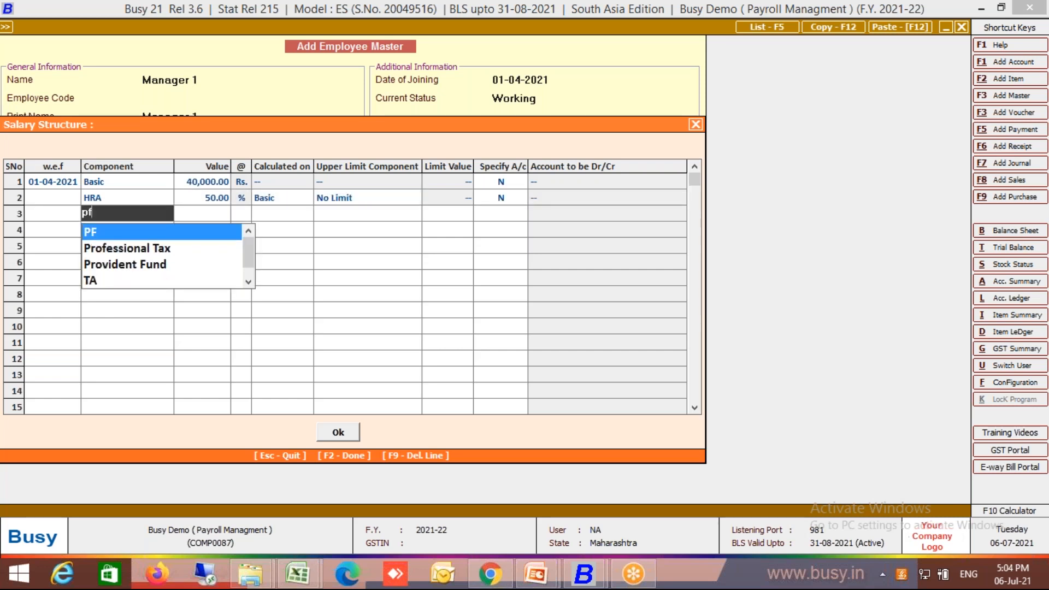
key("Return")
key("Return")
key("Return")
key("Return")
key("Return")
key("Return")
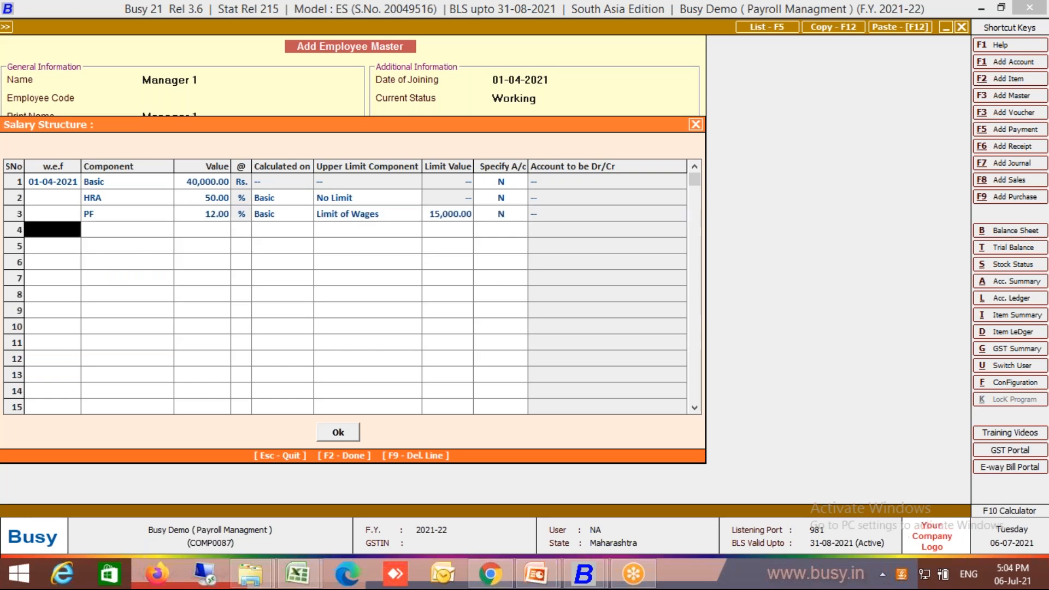
Step: Add the P Tax and TDS components on the fourth and fifth rows, without specifying accounts
type("p")
key("Return")
key("Return")
key("Return")
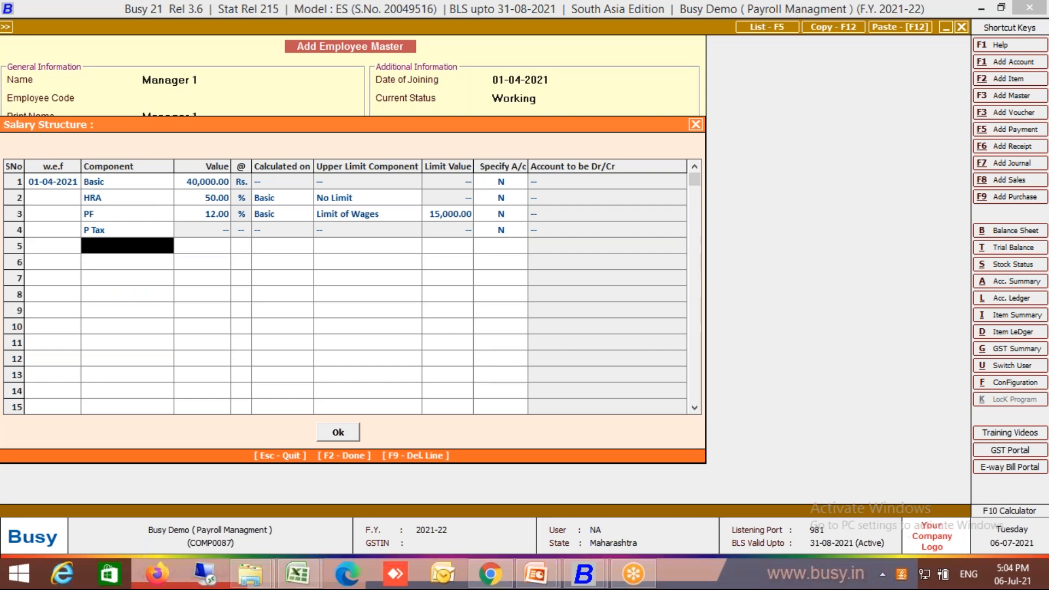
type("td")
key("Return")
key("Return")
key("Return")
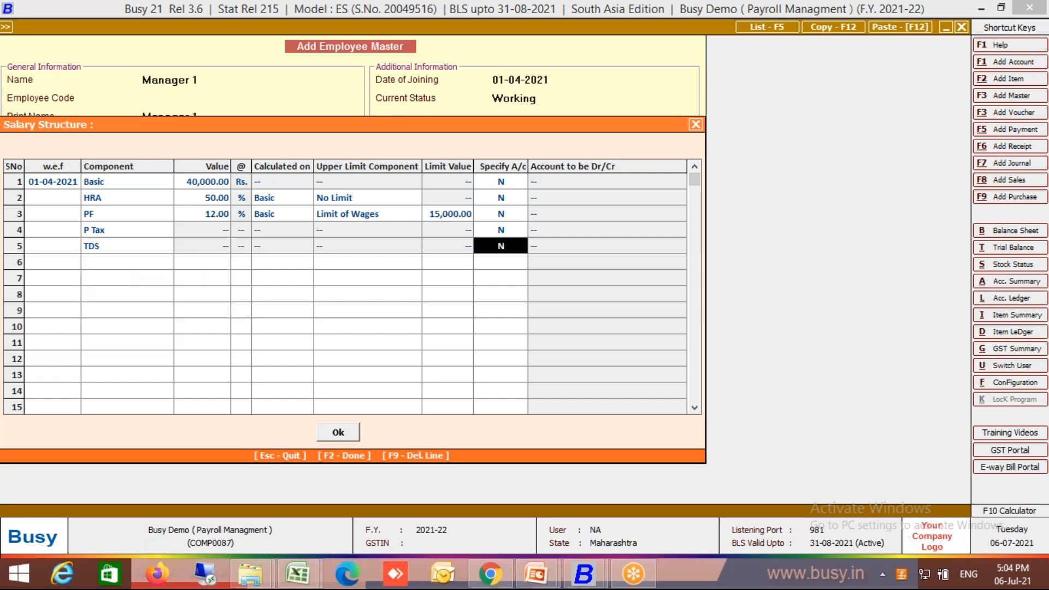
key("Return")
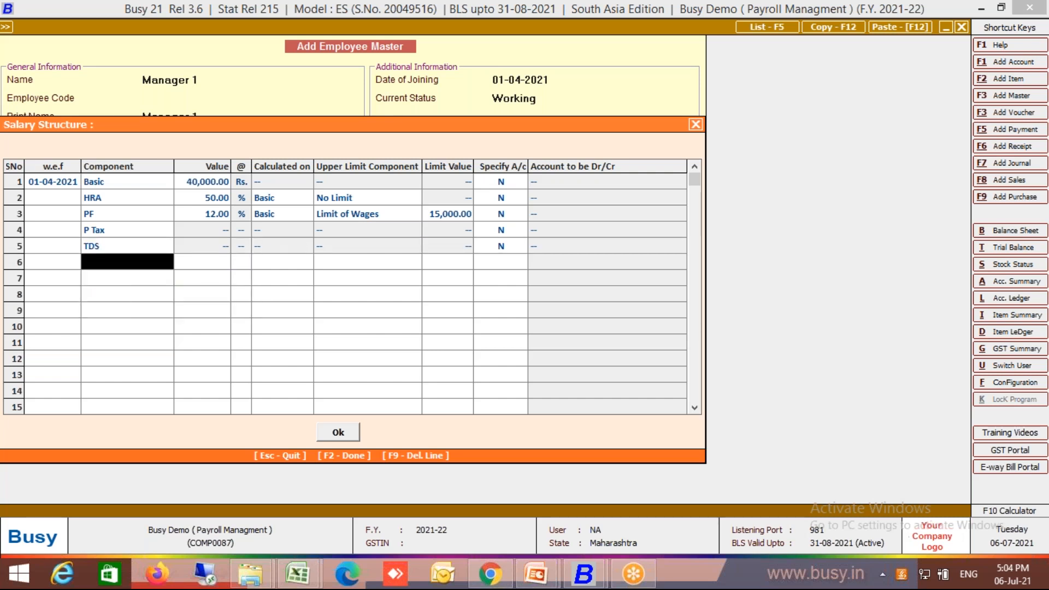
Step: Add the Loan component to Manager 1's salary structure, insert Adv. in a new row above it, and accept the structure
type("lo")
key("Return")
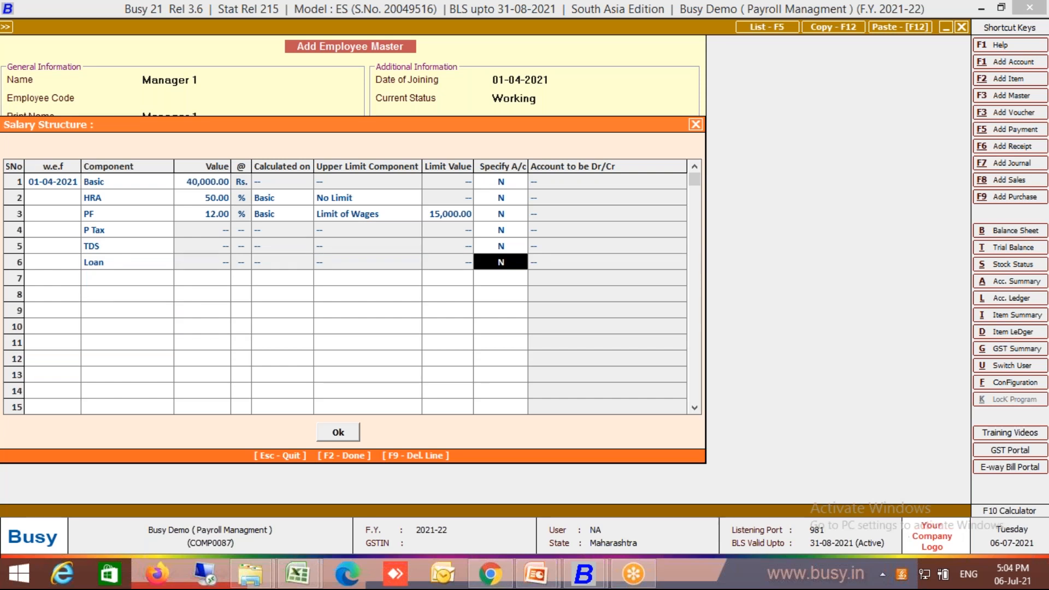
key("Home")
key("Return")
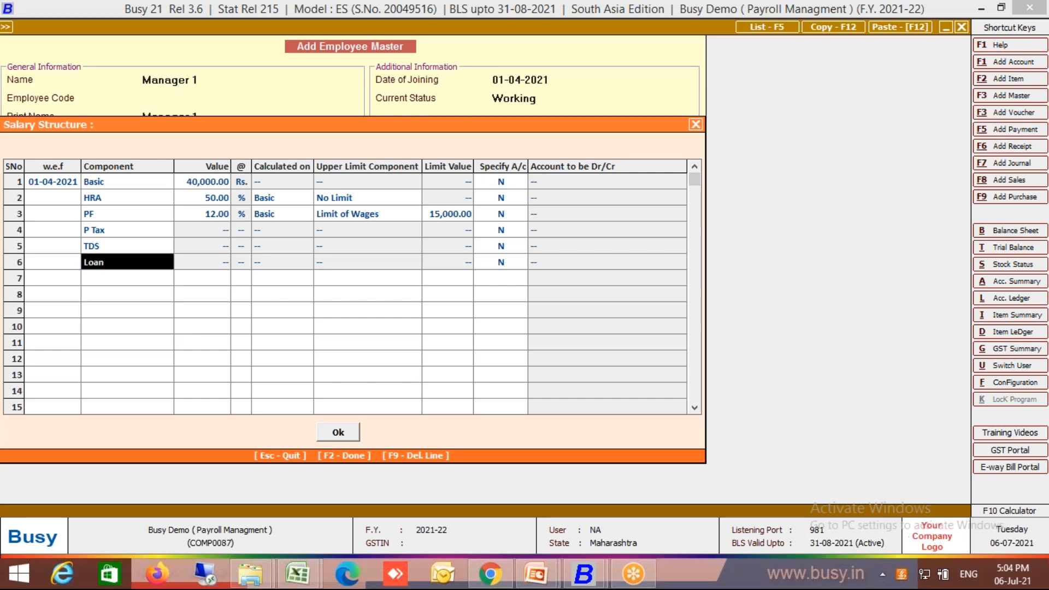
key("F8")
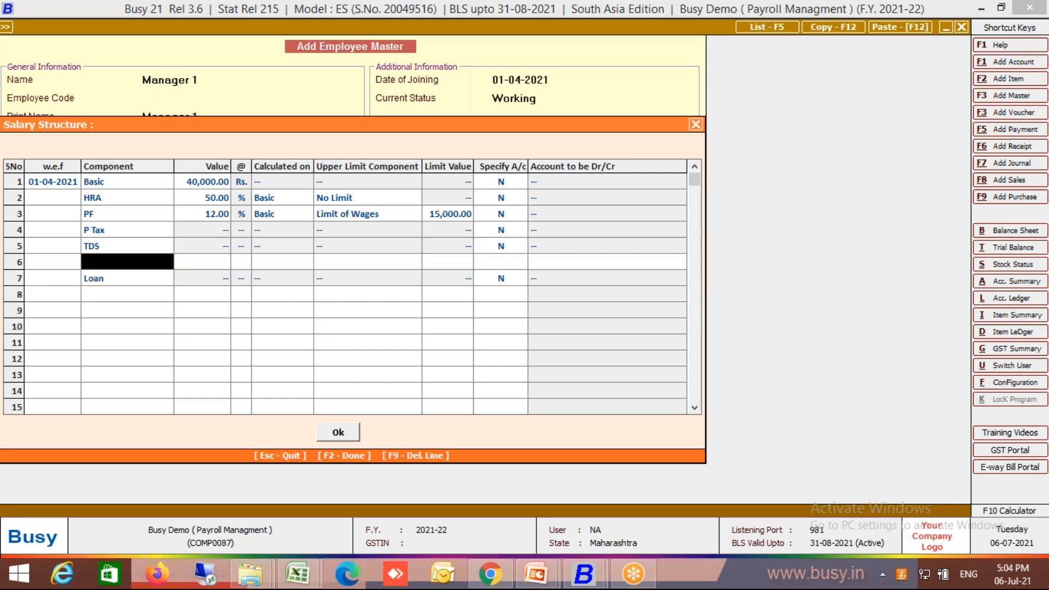
type("adv")
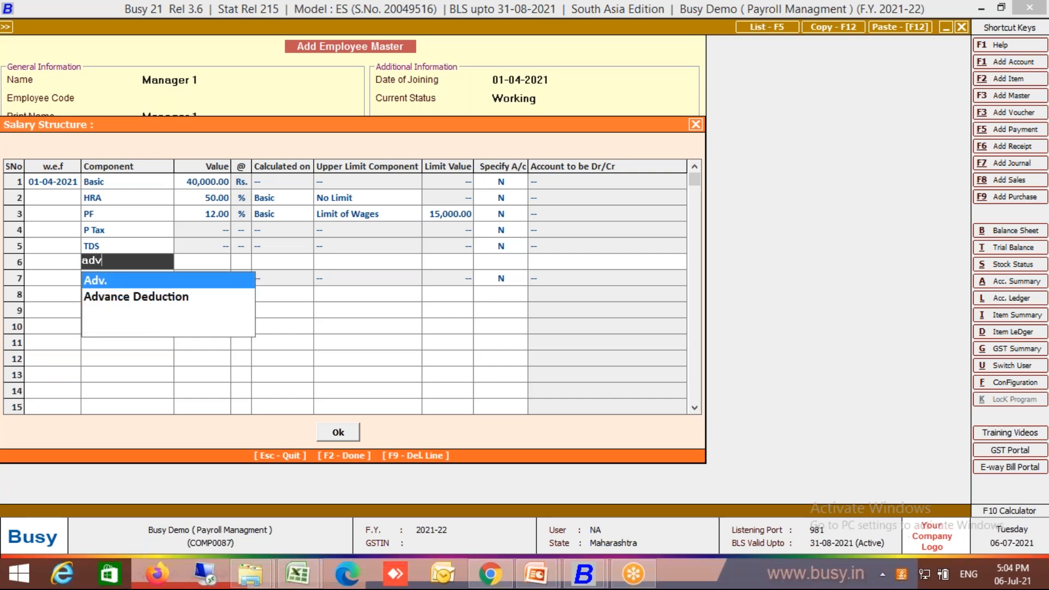
key("Return")
key("Up")
key("Down")
key("Down")
key("Left")
key("Left")
key("Right")
key("Left")
key("Left")
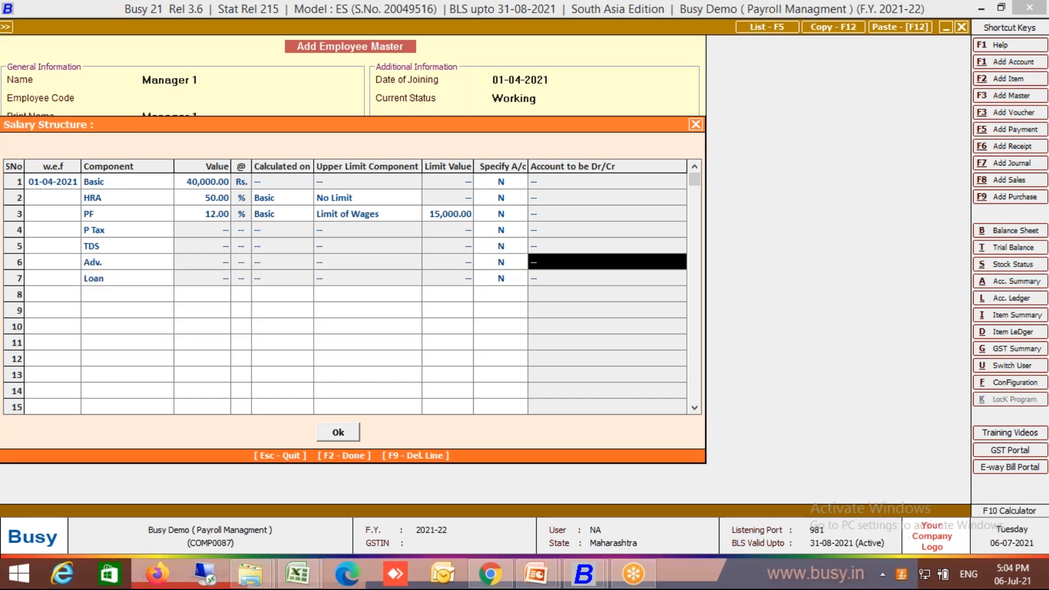
key("F2")
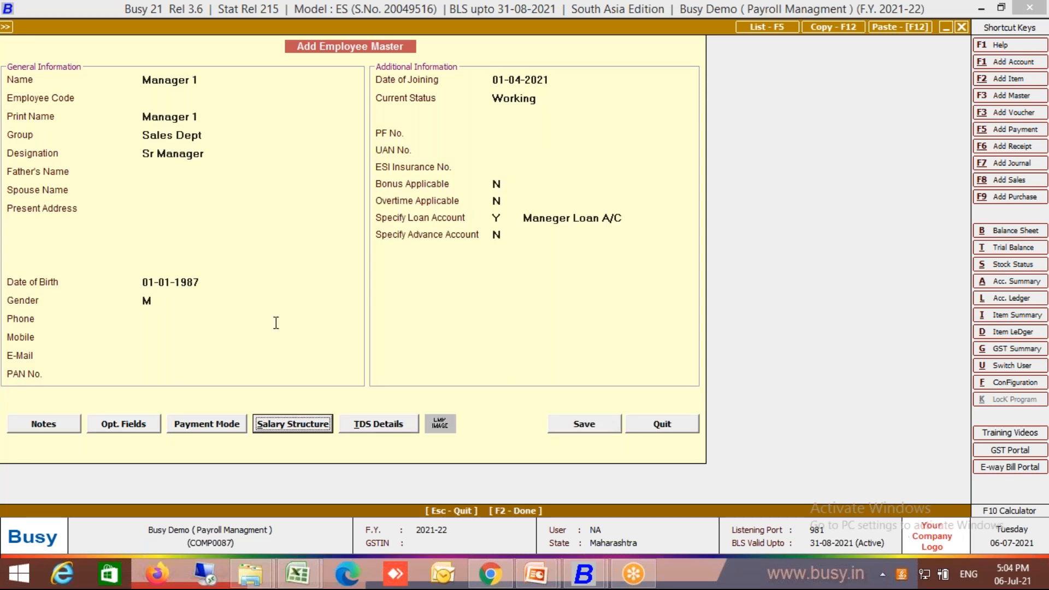
Step: Open Manager 1's payment mode details and keep Credit as the salary payment mode, with leave encashment same as salary
left_click(236, 426)
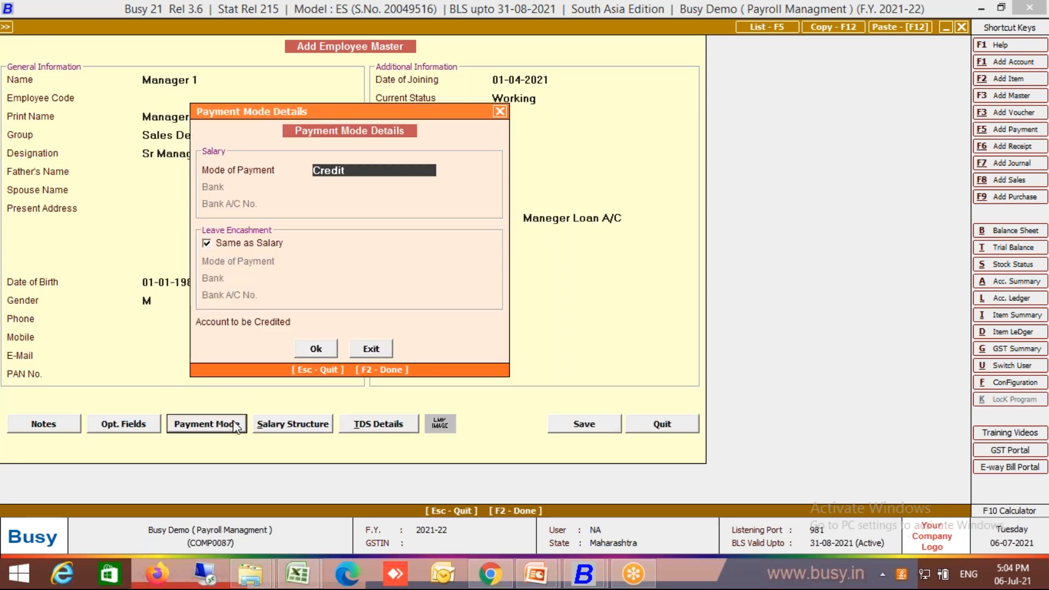
key("Return")
key("Return")
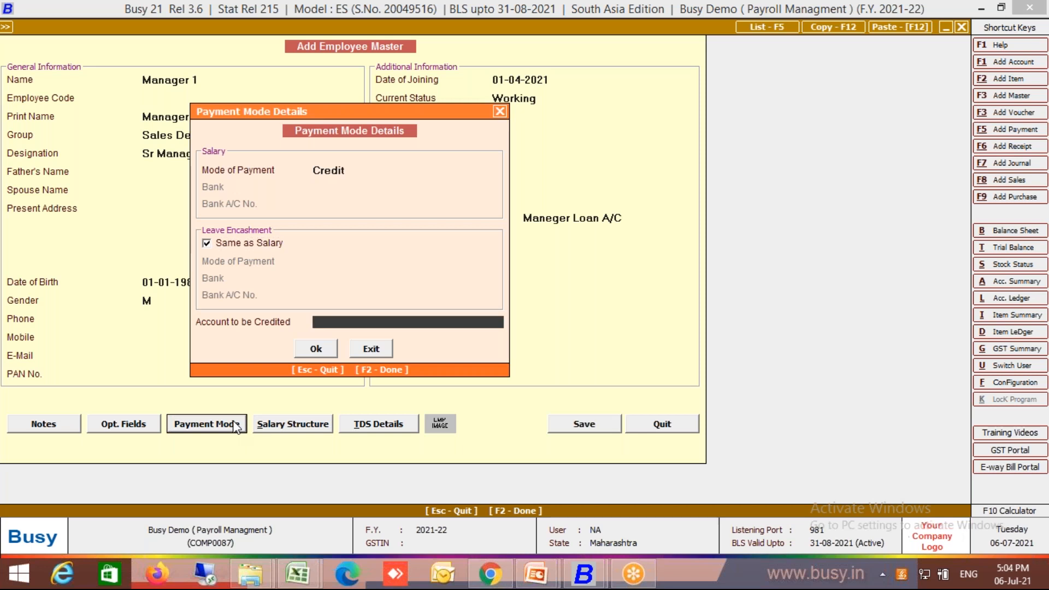
Step: Create and save the account Manager 1 Salary under the Provisions/Expenses Payable group for the account to be credited
key("F3")
type("M")
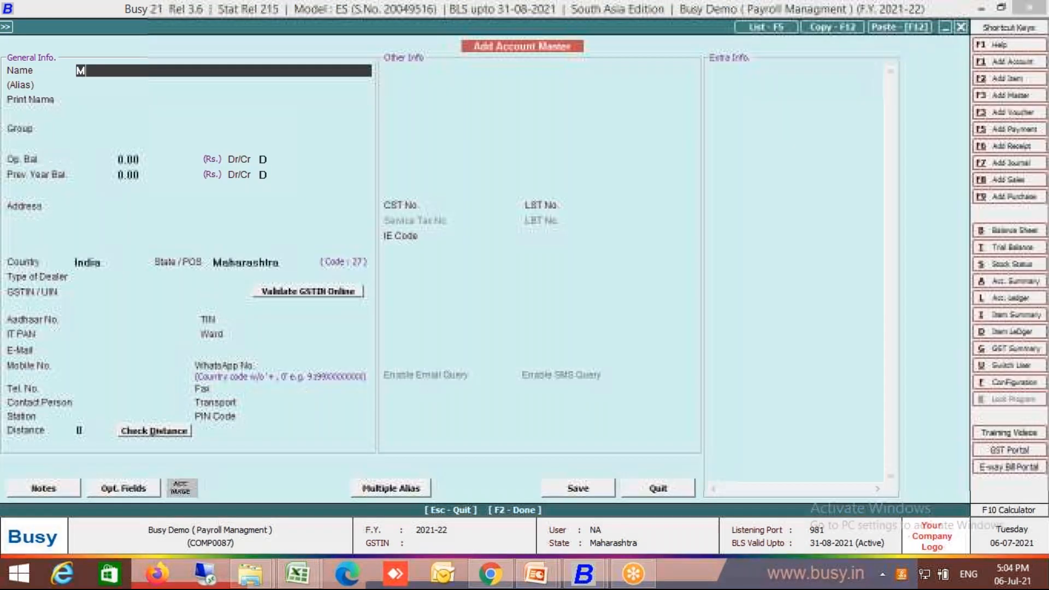
type("anager 1")
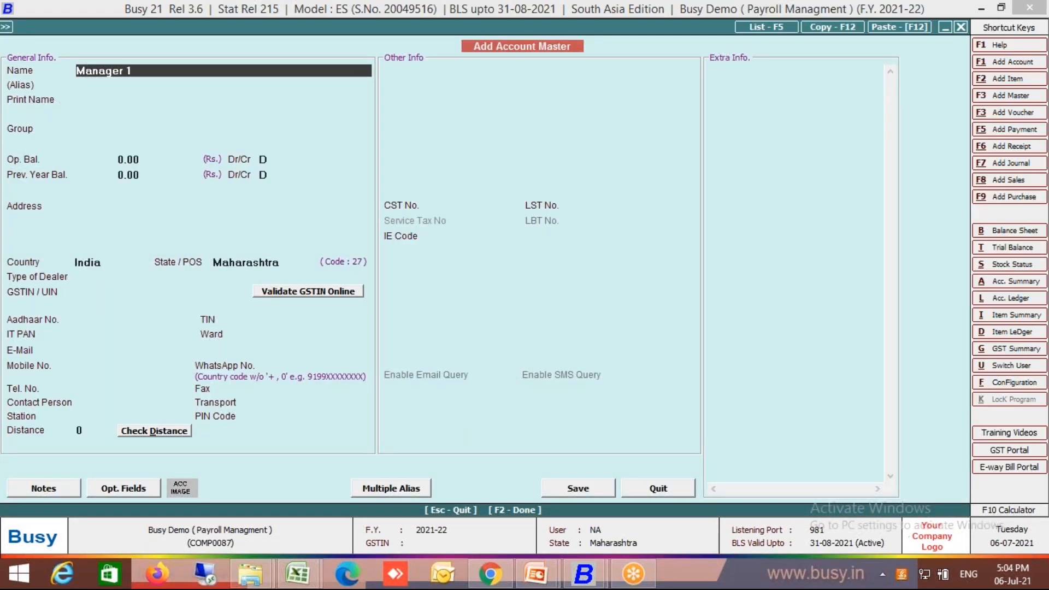
type(" Salary")
key("Return")
key("Return")
type("pro")
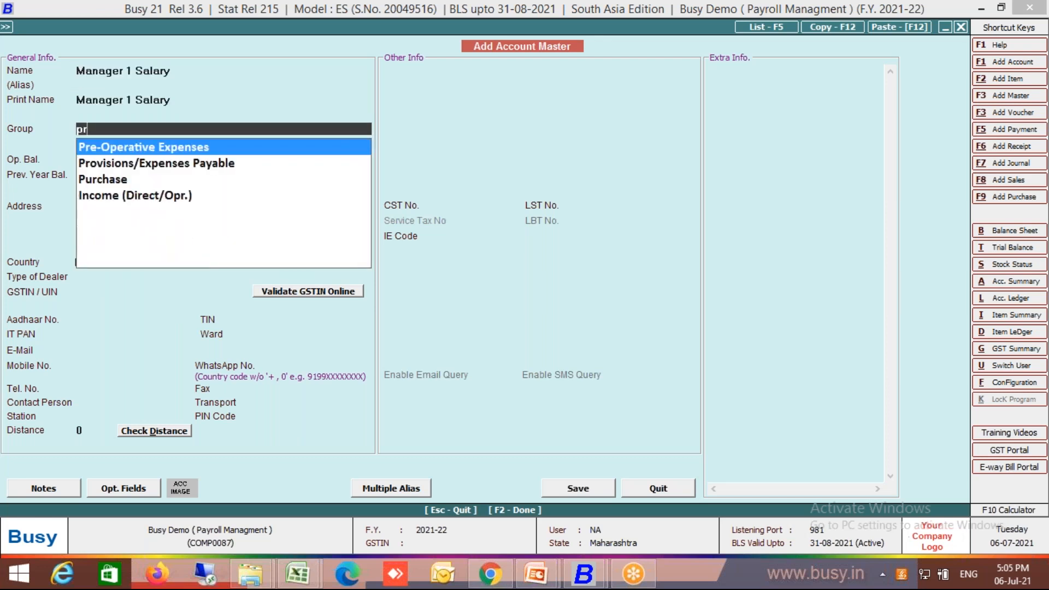
key("Return")
key("F2")
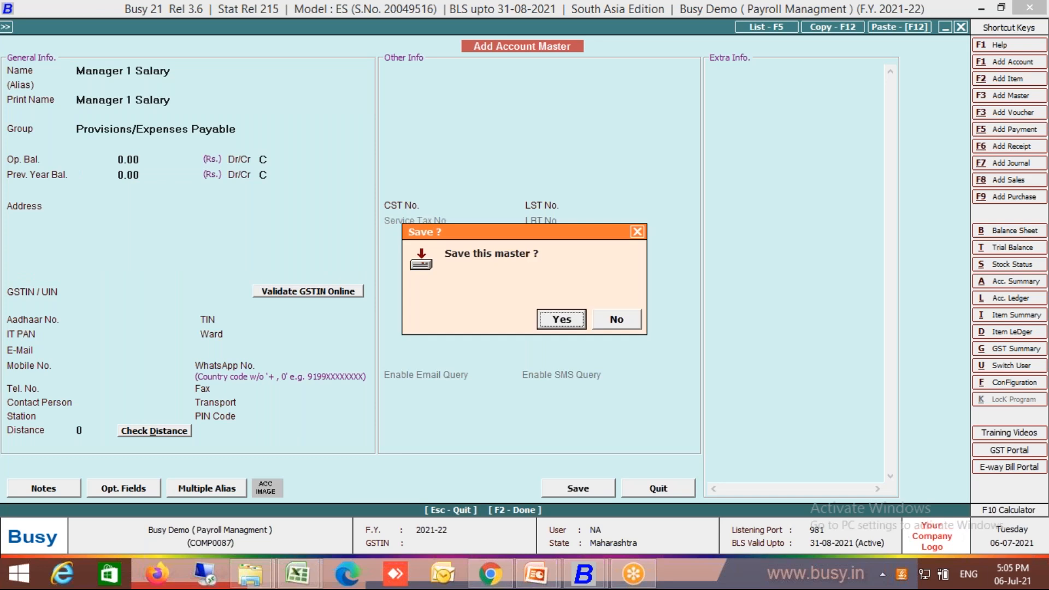
key("Return")
Step: Accept the payment mode details, save Manager 1's employee master, and quit adding employees
key("Return")
key("Return")
key("F2")
key("F2")
key("Return")
key("Escape")
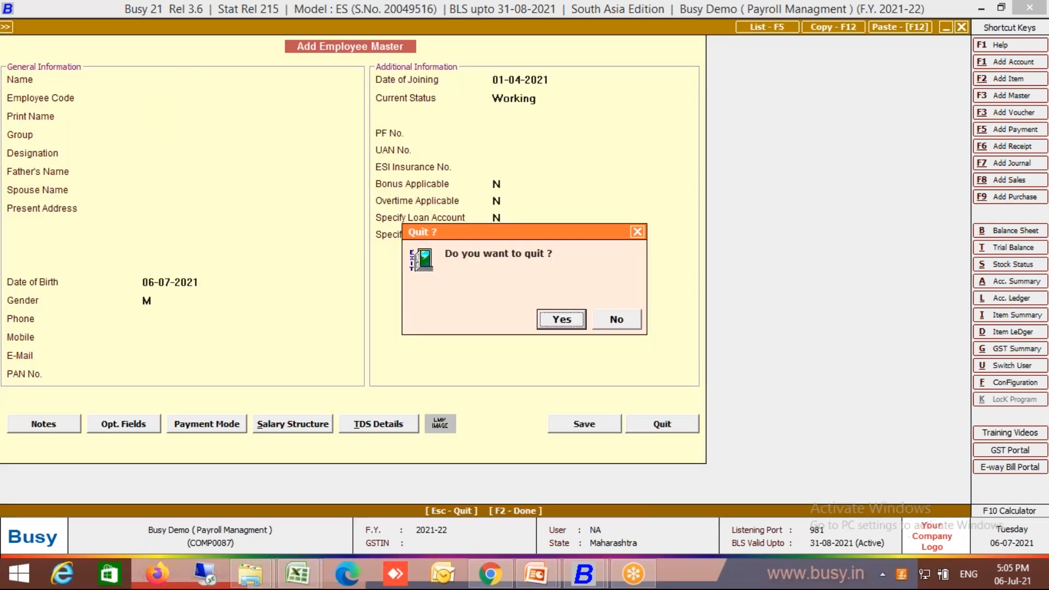
key("Return")
Step: Open Worker 1's employee master for modification and show its salary structure
key("Down")
key("Return")
key("Down")
key("Return")
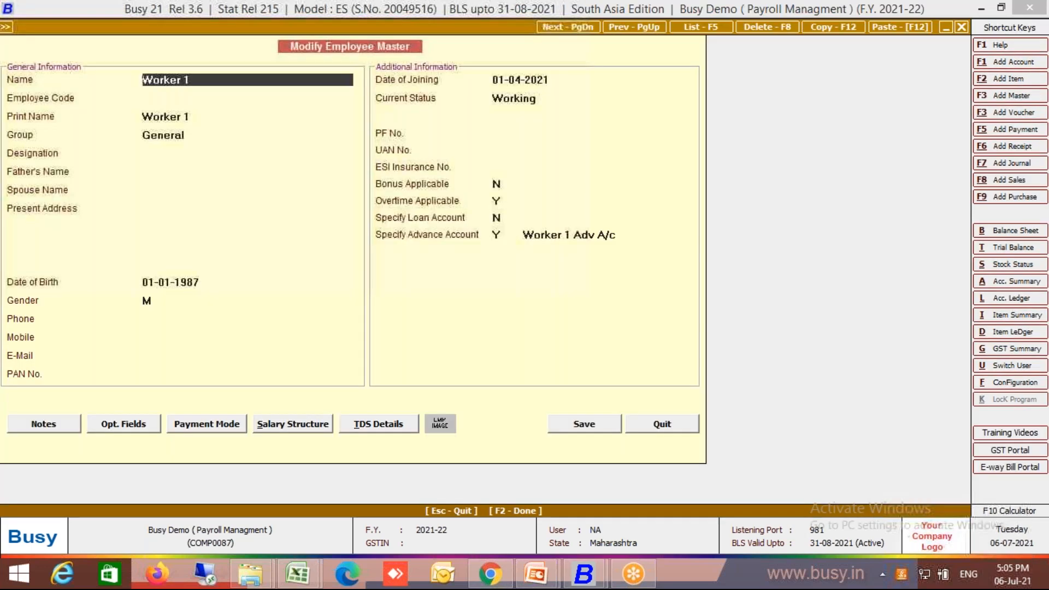
left_click(279, 426)
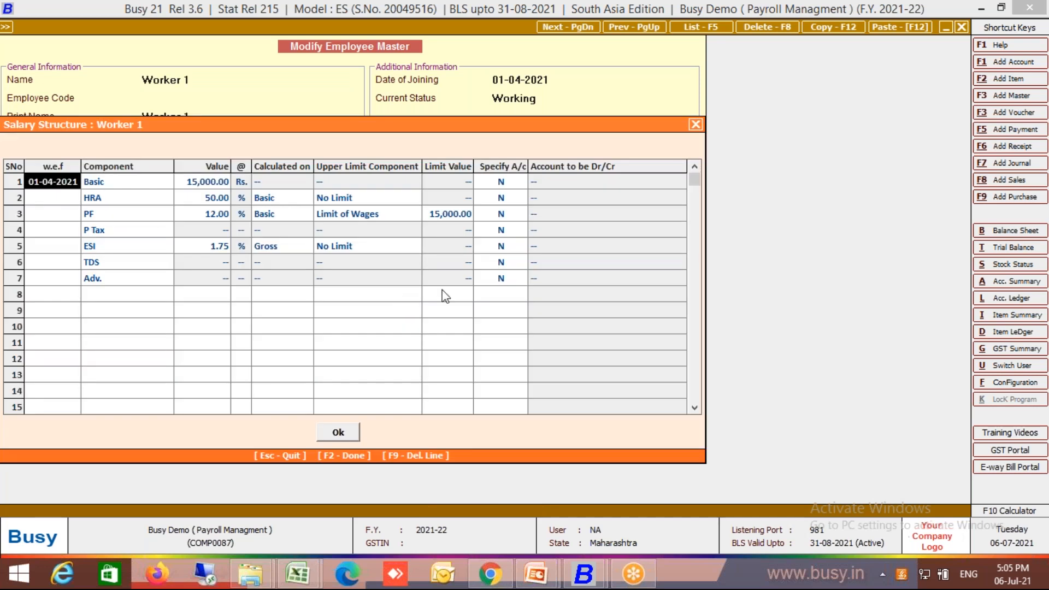
Step: Add the Loan component on the eighth row of Worker 1's salary structure and save the employee master
left_click(117, 298)
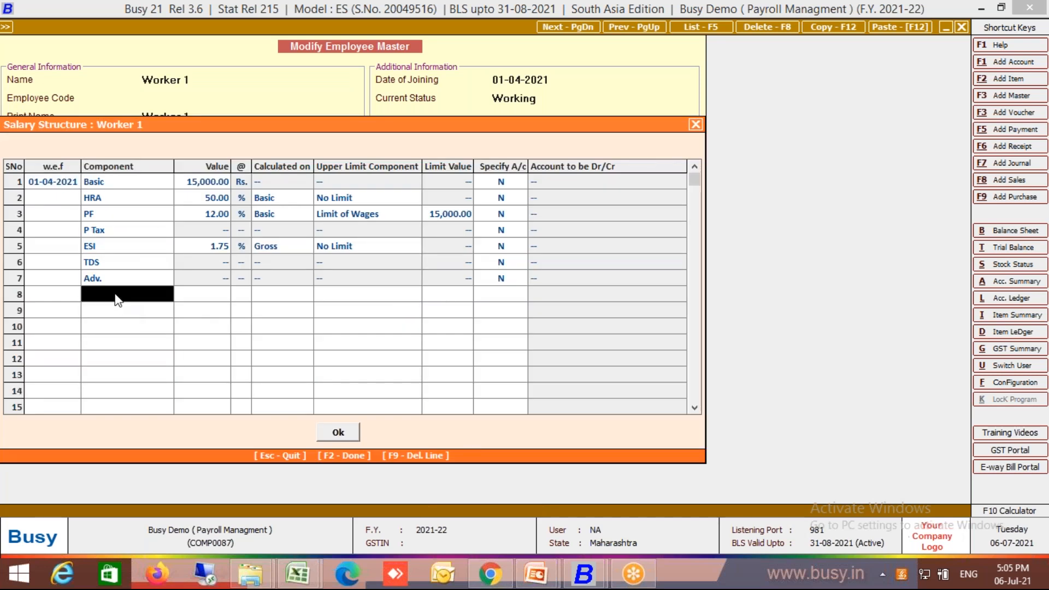
type("loa")
key("Return")
key("F2")
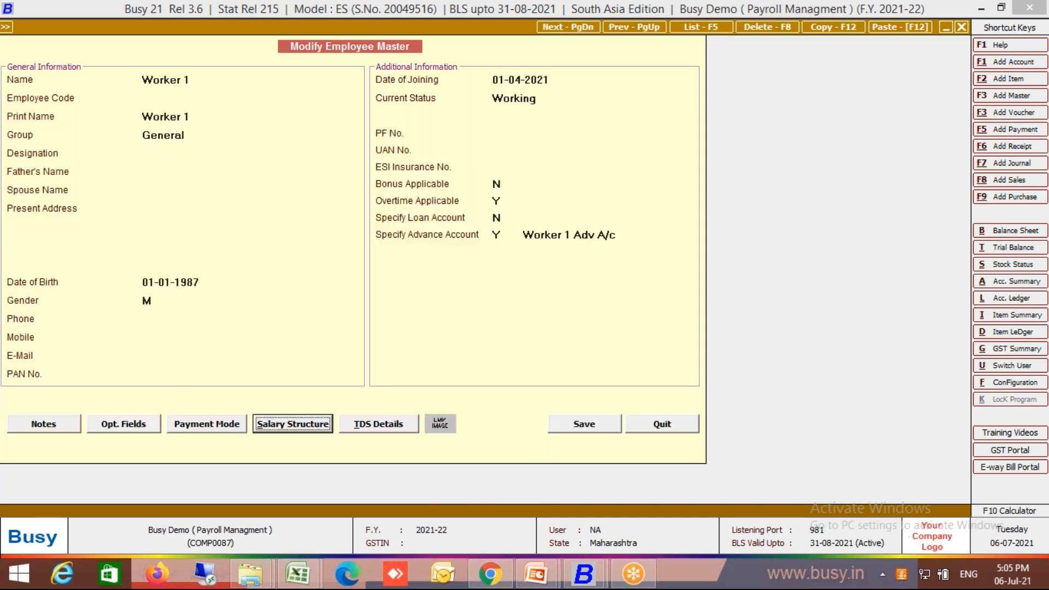
key("F2")
key("Return")
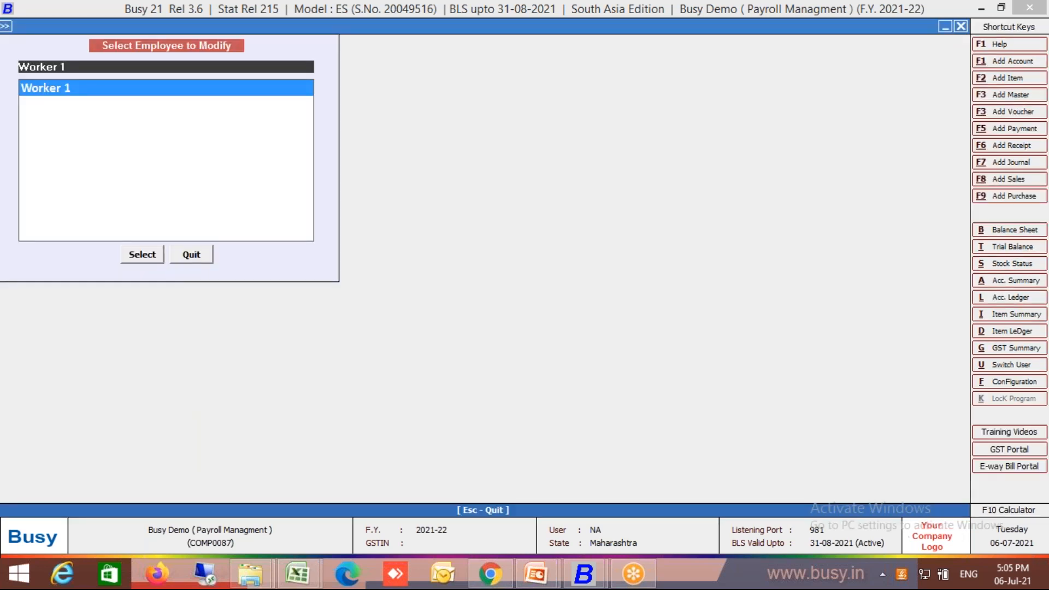
Step: Leave the employee selection and reopen Worker 1's employee master with its salary structure
key("Escape")
key("Escape")
key("Return")
key("Up")
key("Down")
key("Down")
key("Down")
key("Up")
key("Return")
key("Return")
key("Escape")
key("Return")
key("Down")
key("Return")
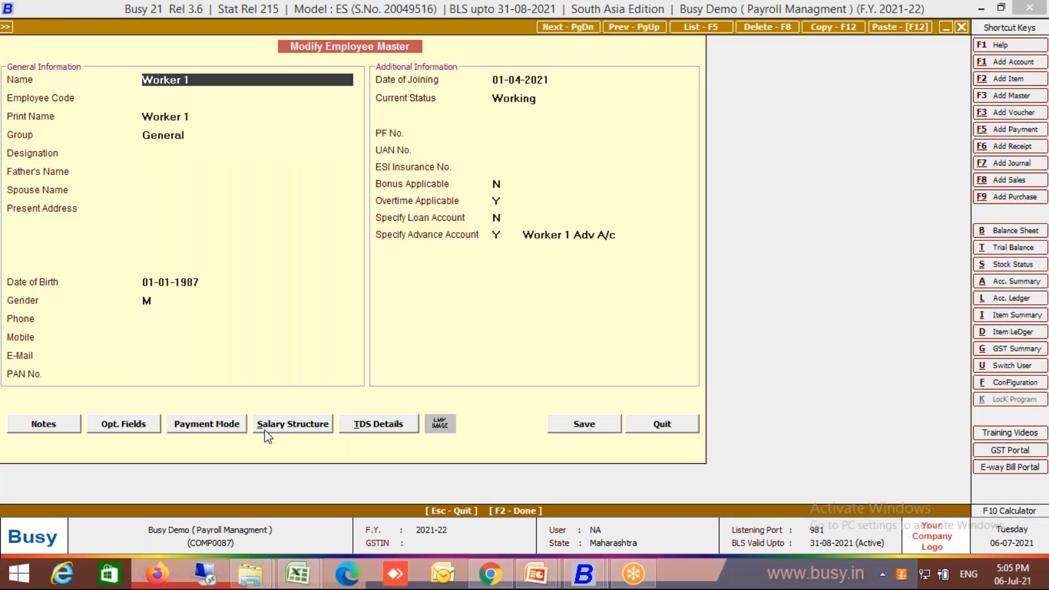
left_click(302, 435)
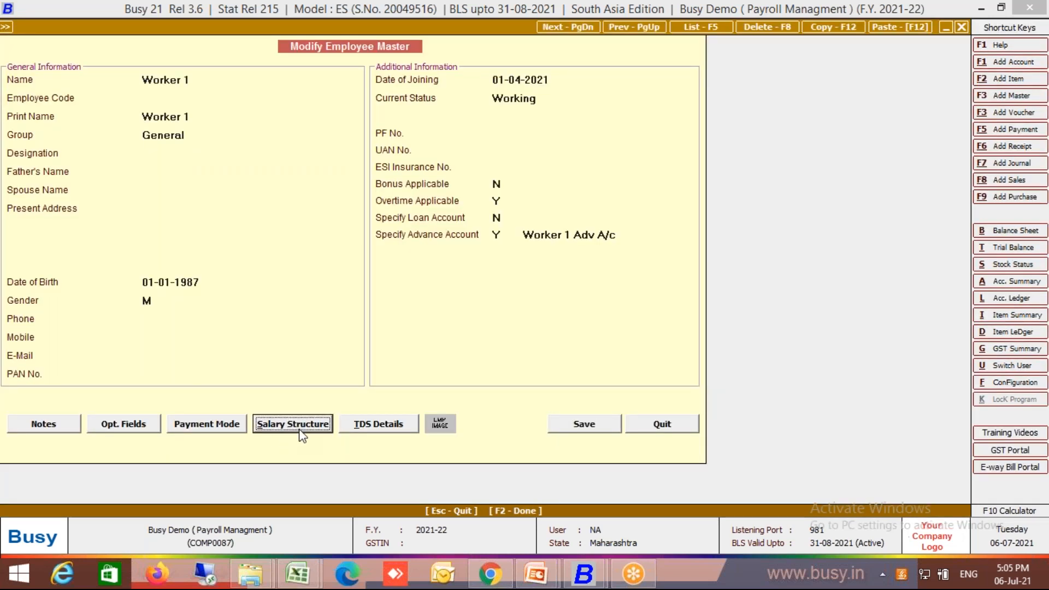
left_click(293, 423)
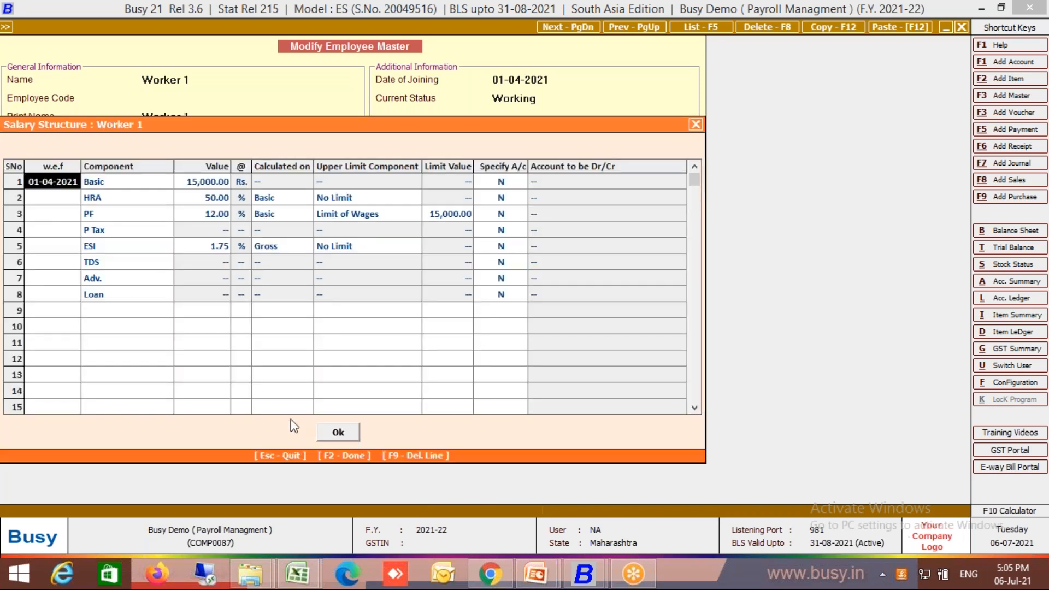
Step: Start a revised salary structure for Worker 1 on the ninth row, effective from 01-08-2021
left_click(46, 309)
type("01-08-2021")
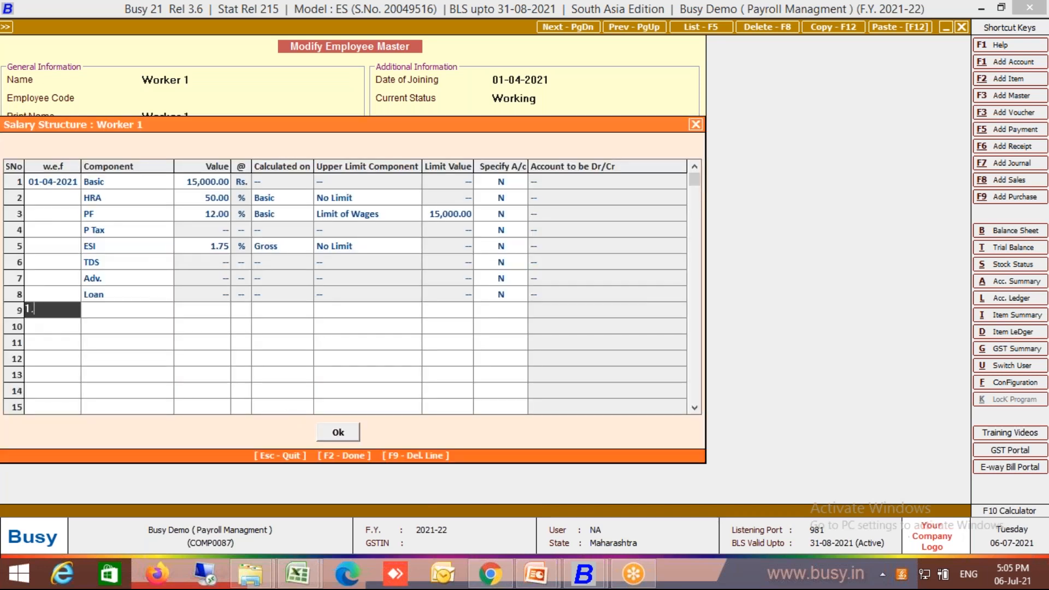
key("Return")
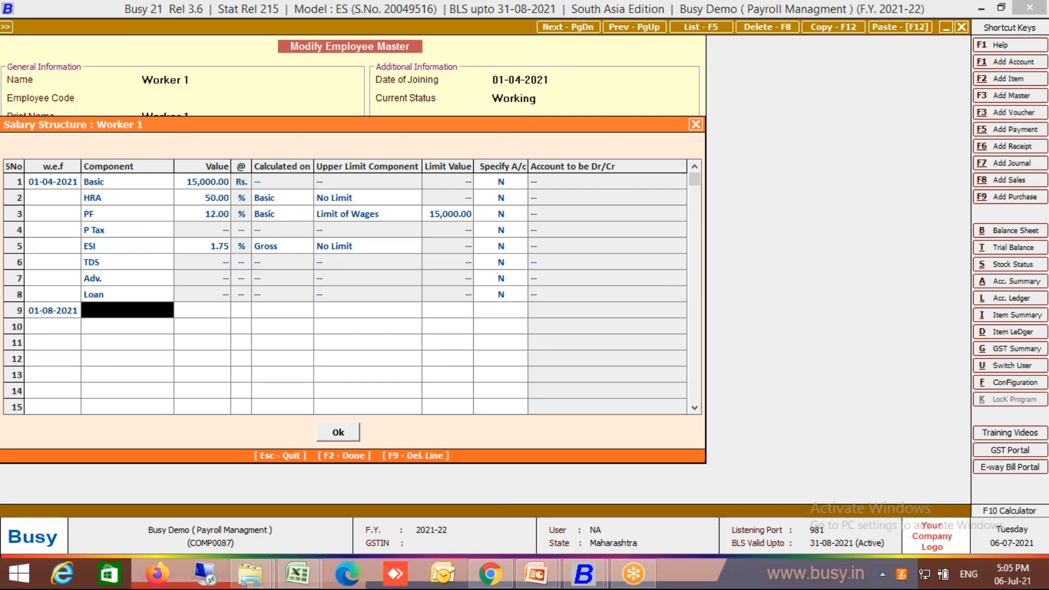
Step: Copy Worker 1's eight existing salary component rows, from Basic through Loan
key("Up")
key("Up")
key("Up")
key("Up")
key("Up")
key("Up")
key("Up")
key("Up")
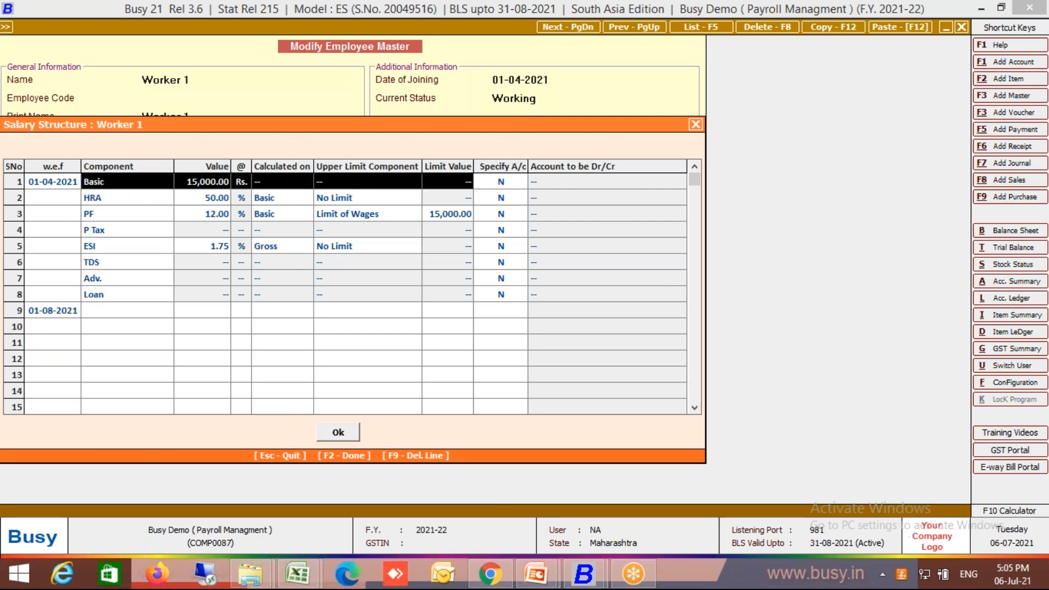
key("shift+Down")
key("shift+Down")
key("shift+Down")
key("shift+Down")
key("shift+Down")
key("shift+Down")
key("shift+Down")
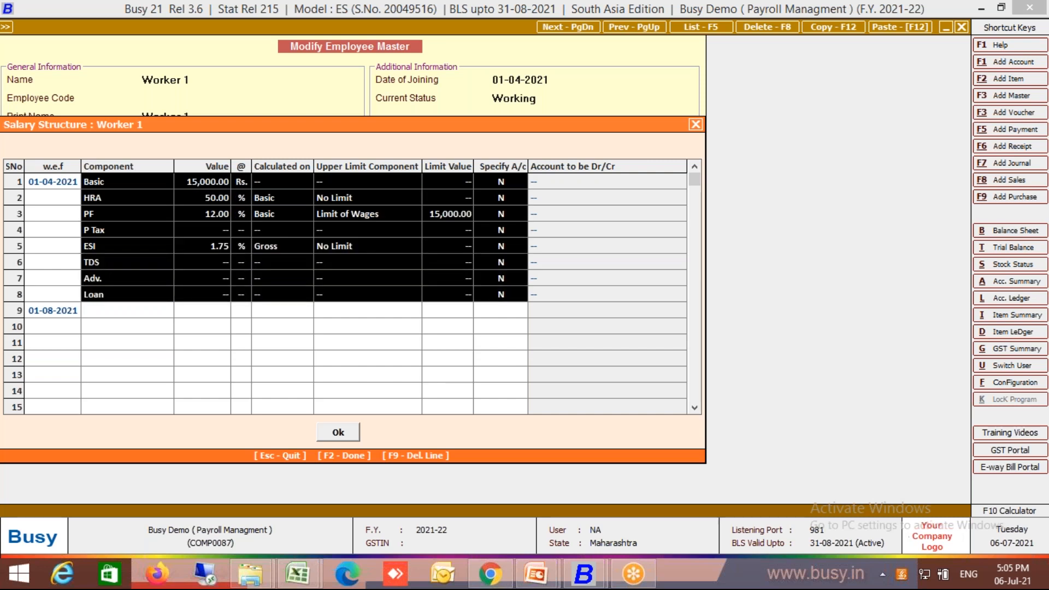
key("ctrl+c")
key("Down")
key("Down")
key("Down")
key("Down")
key("Down")
key("Down")
key("Up")
key("Up")
key("Up")
key("Up")
key("Up")
key("Return")
key("shift+Tab")
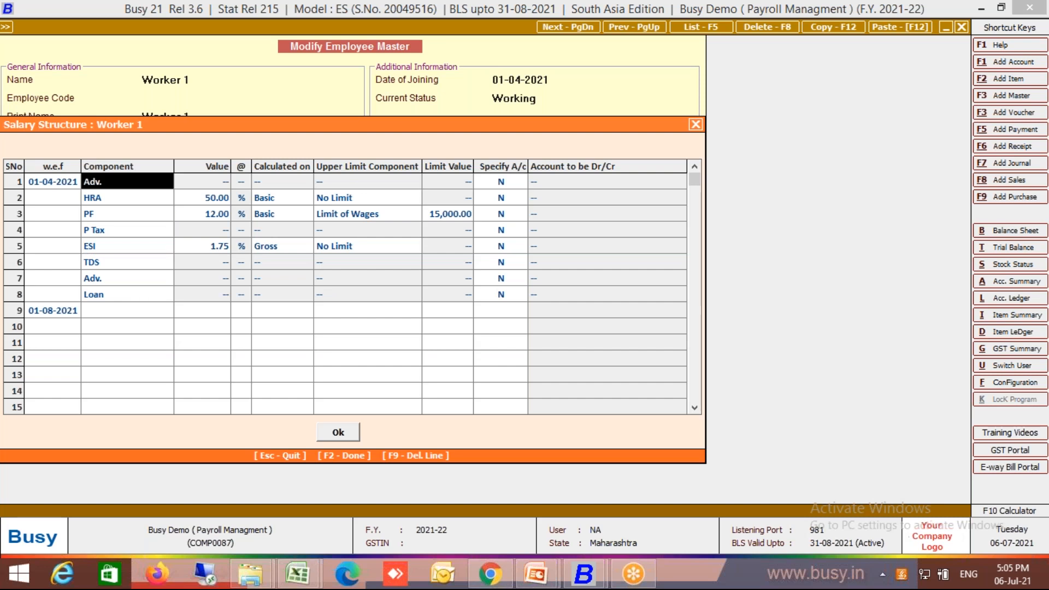
Step: Set the first row's component back to Basic with a value of 15,000
type("bas")
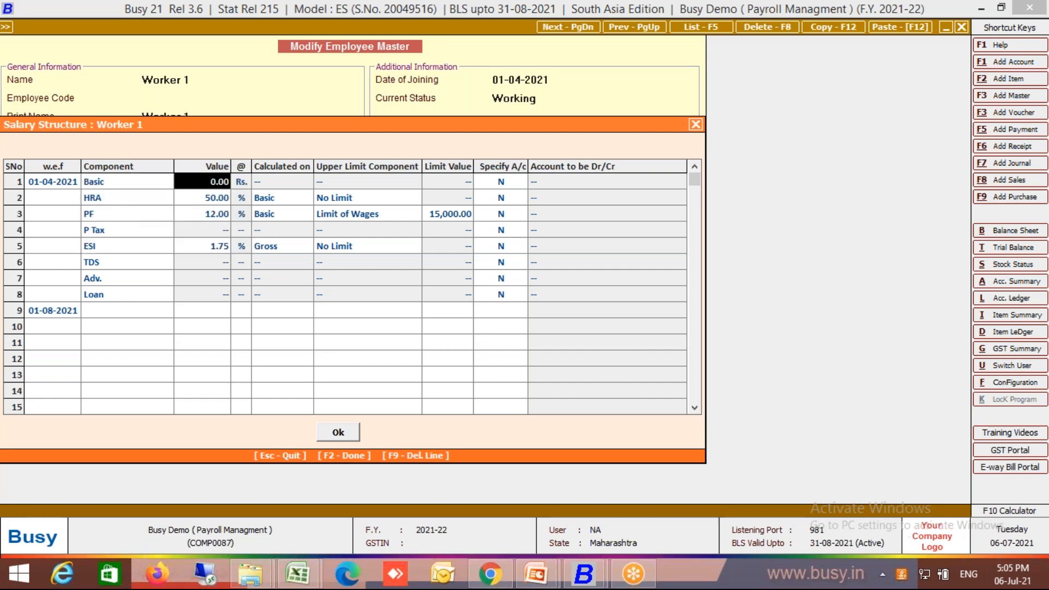
type("150000")
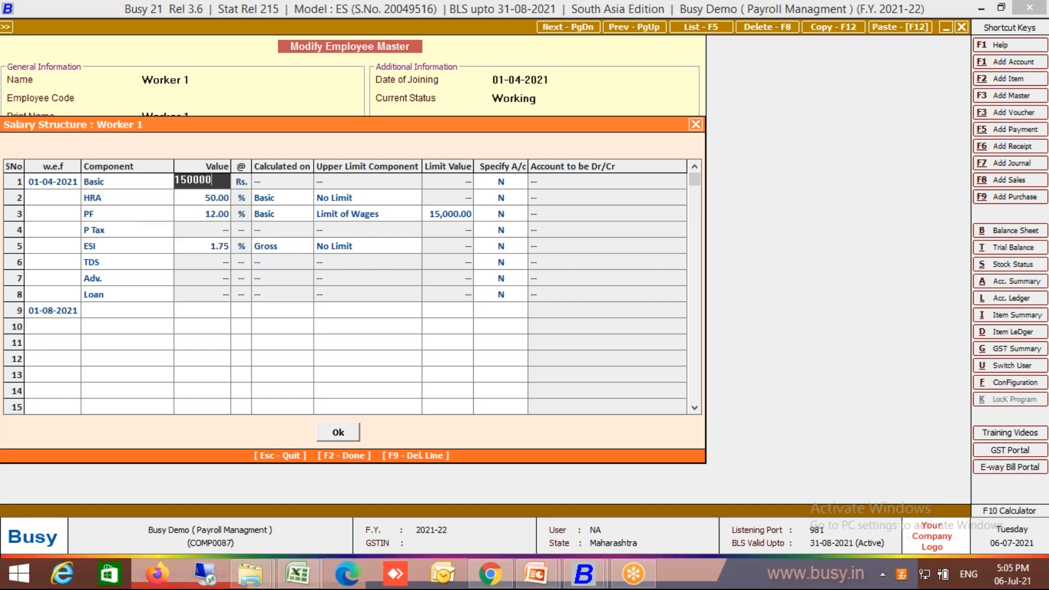
key("Return")
Step: Paste the copied components from the ninth row under 01-08-2021 and set the revised Basic to 18,000
left_click(142, 311)
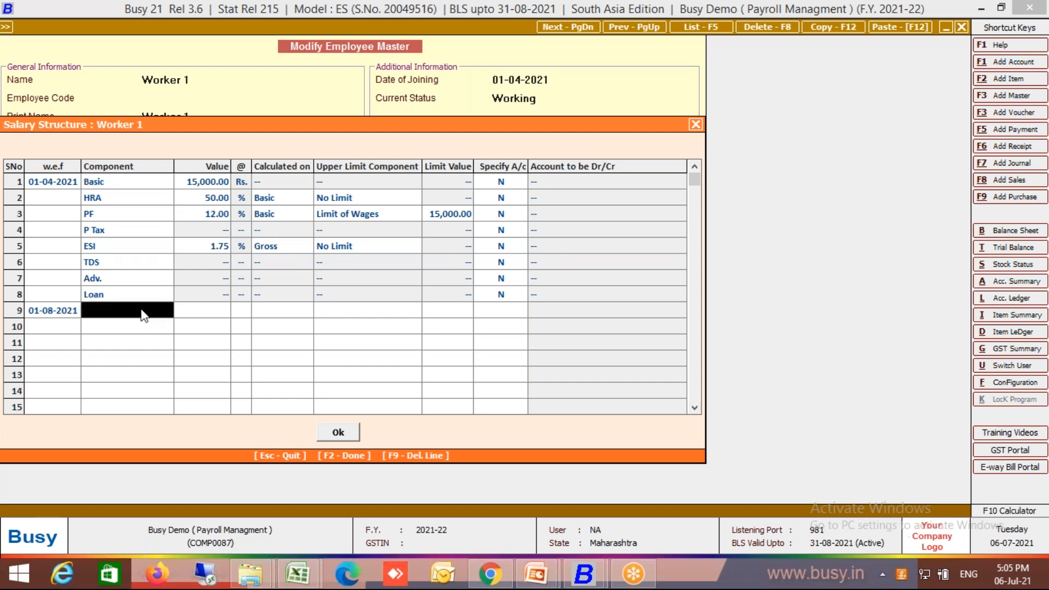
key("Return")
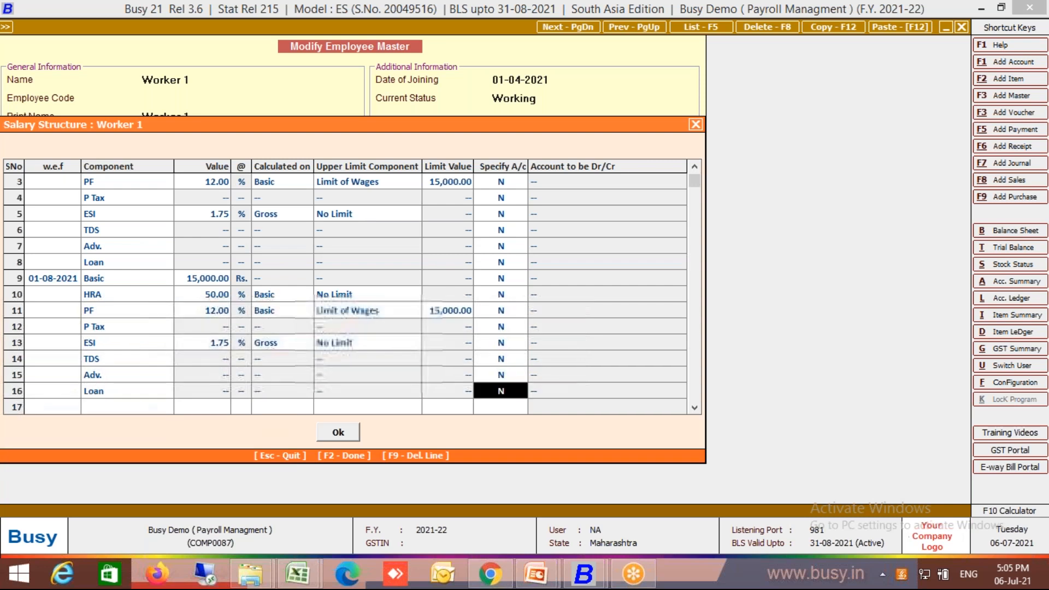
left_click(203, 282)
type("18000")
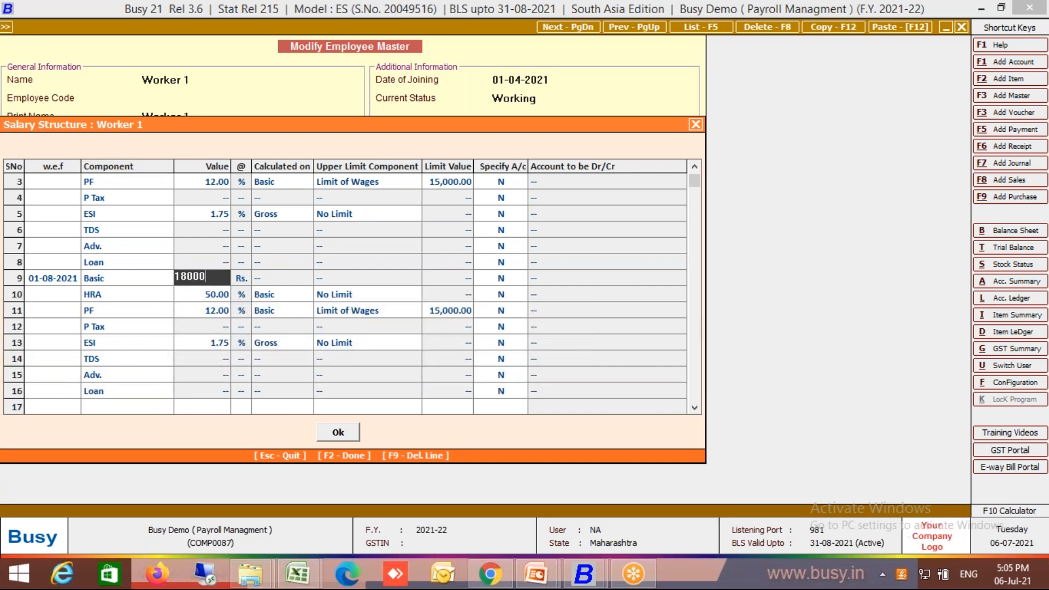
key("Return")
key("Return")
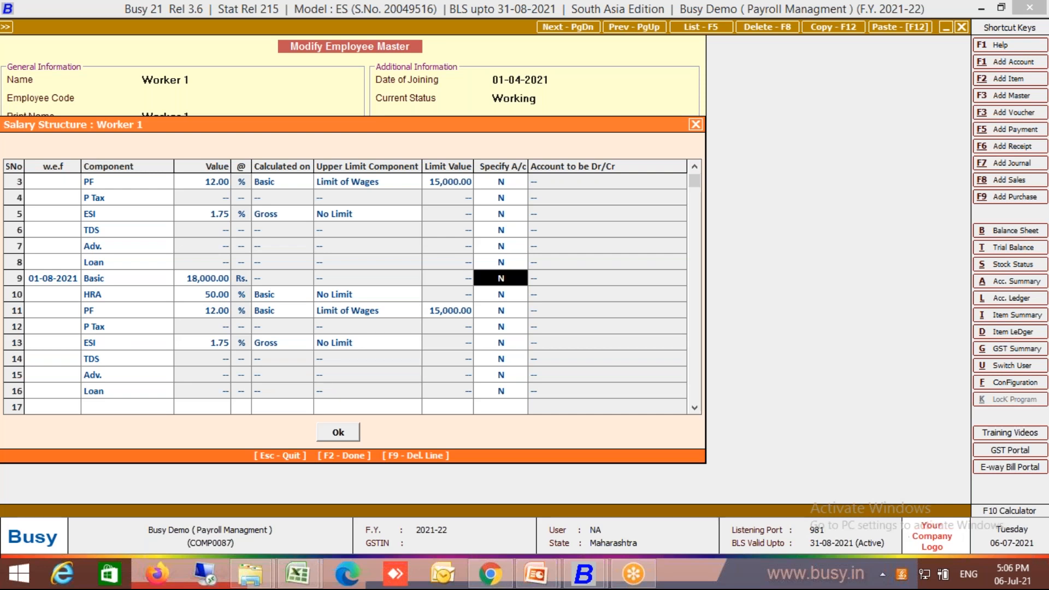
Step: Finish modifying Worker 1's employee master and reopen it to check the salary structure
key("F2")
key("Return")
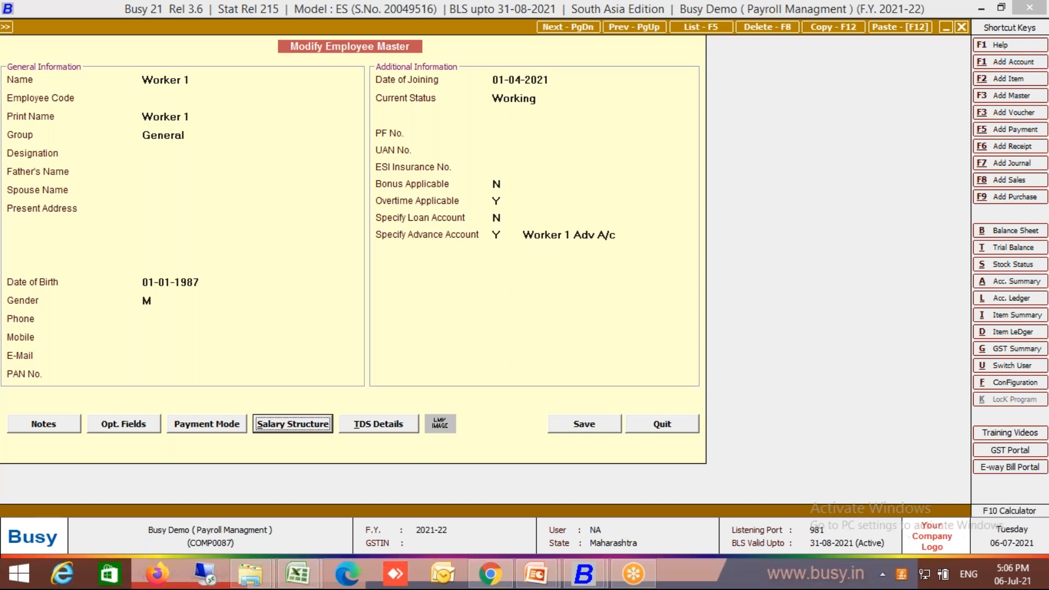
key("F2")
key("Return")
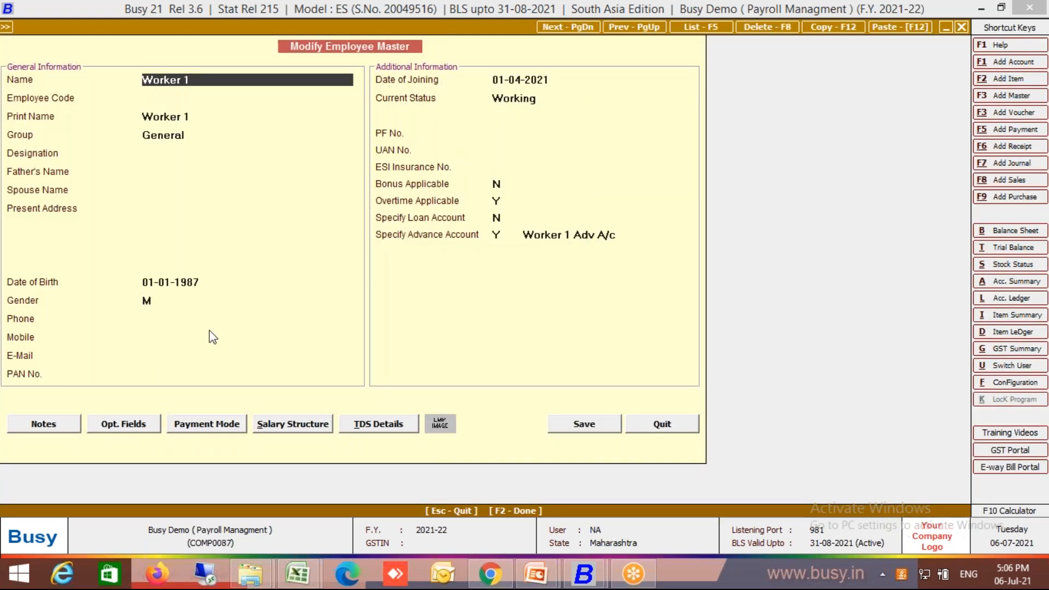
left_click(276, 425)
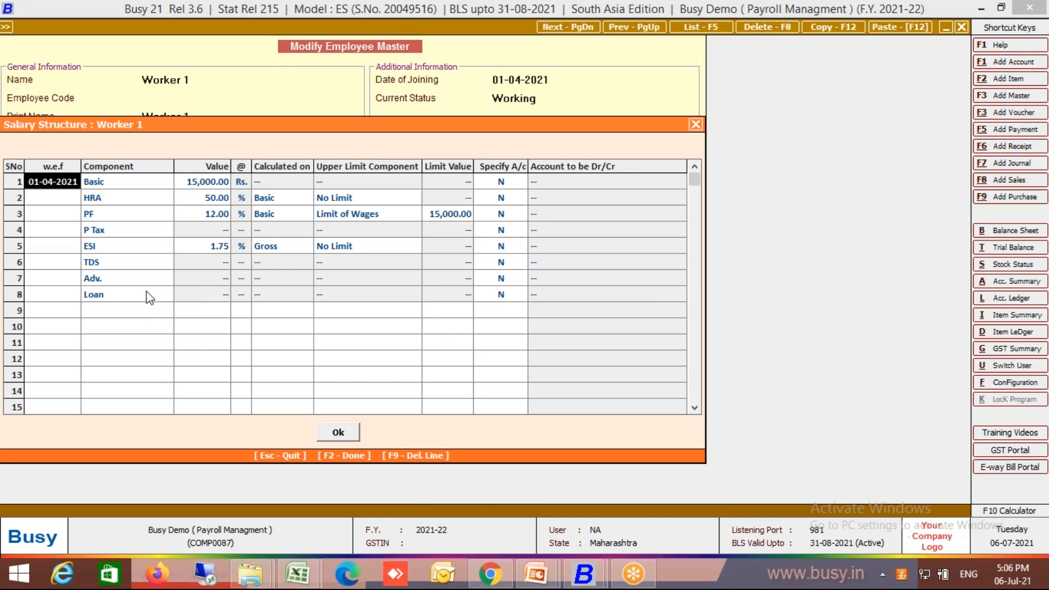
Step: Leave Worker 1's employee master and review the salary structure in Manager 1's employee master
key("Escape")
key("Escape")
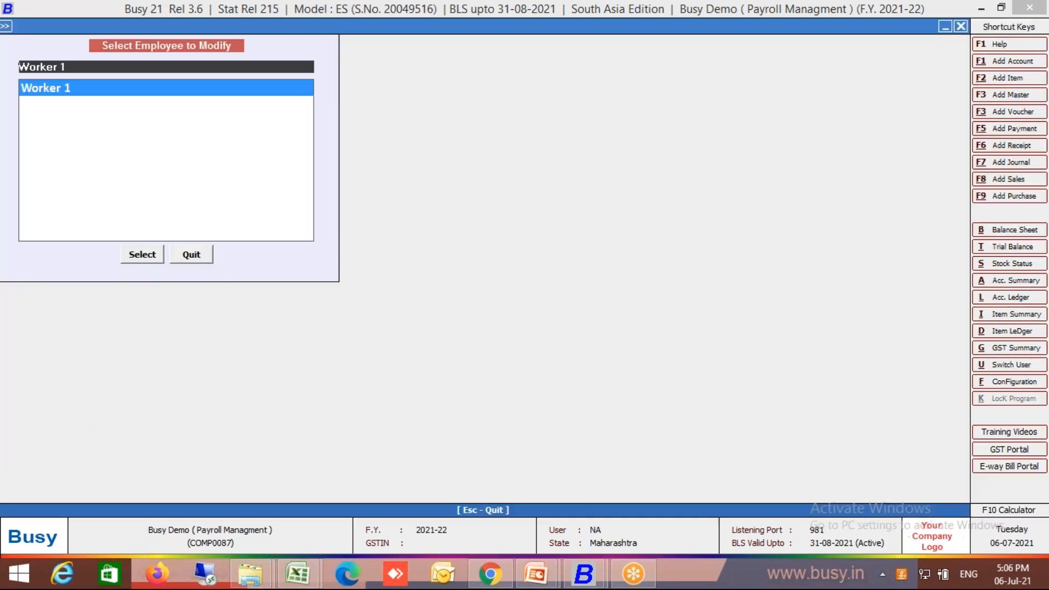
key("Up")
key("Return")
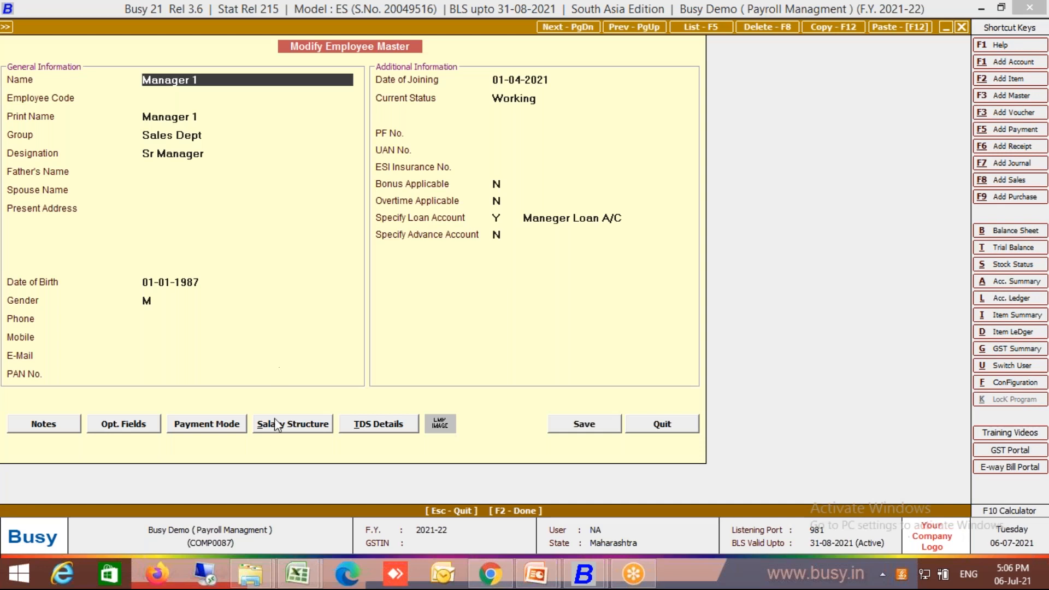
left_click(292, 429)
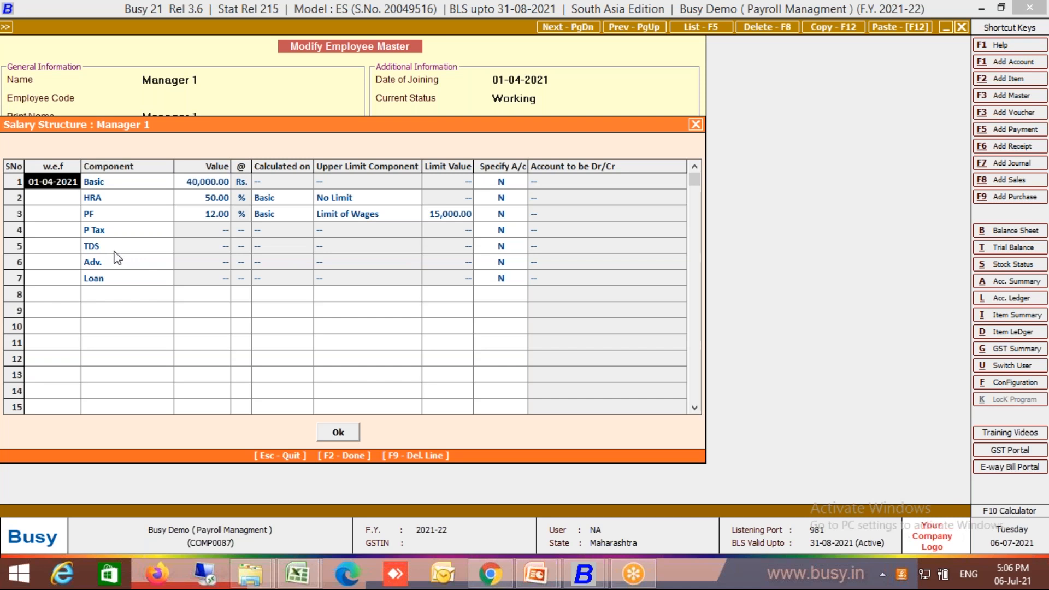
key("Escape")
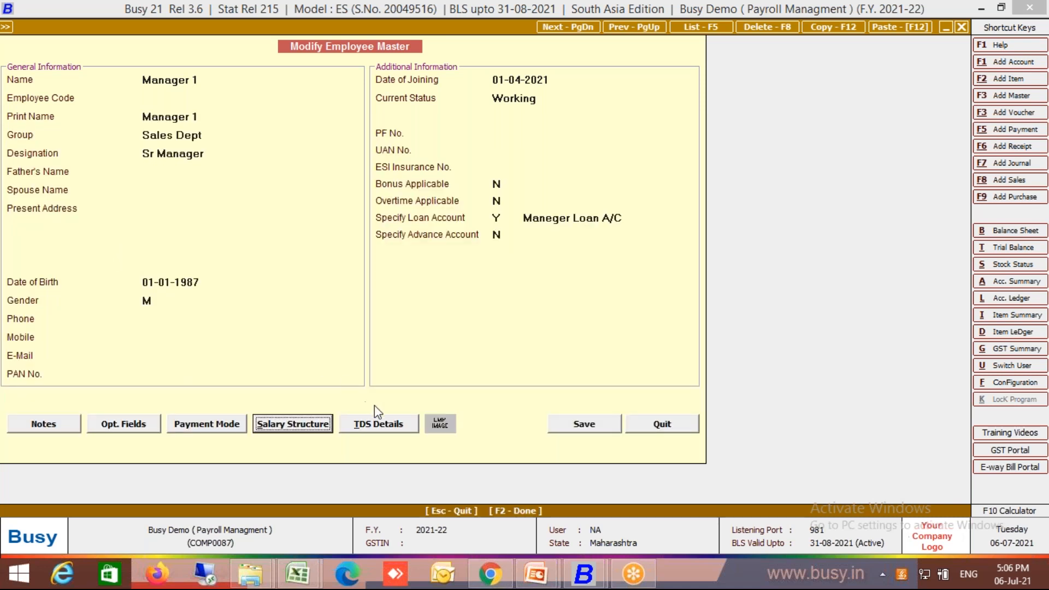
Step: Compute Manager 1's salary as Projected in the TDS details and quit without saving
left_click(373, 426)
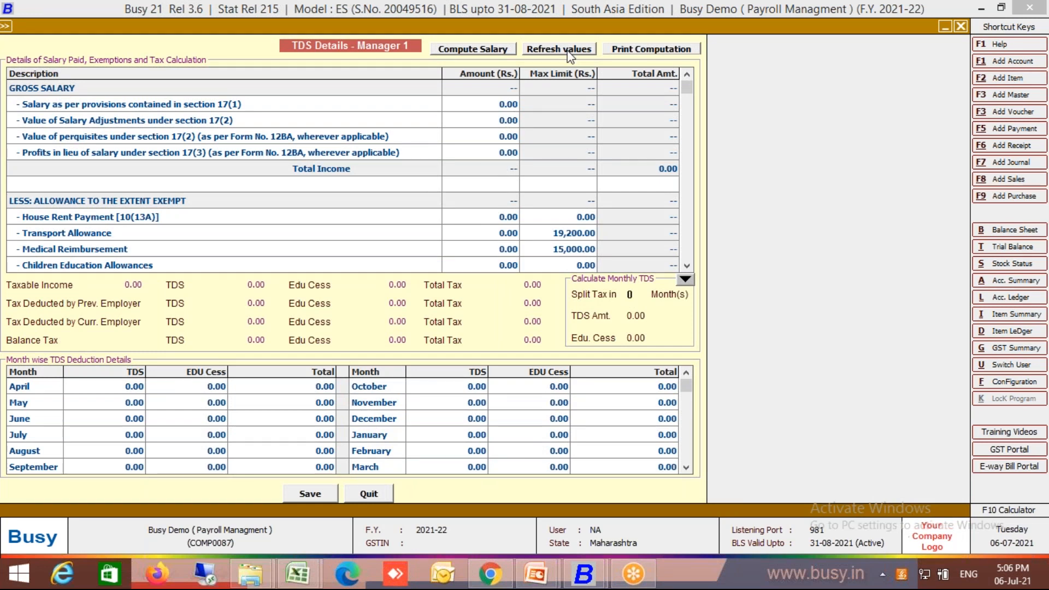
left_click(499, 51)
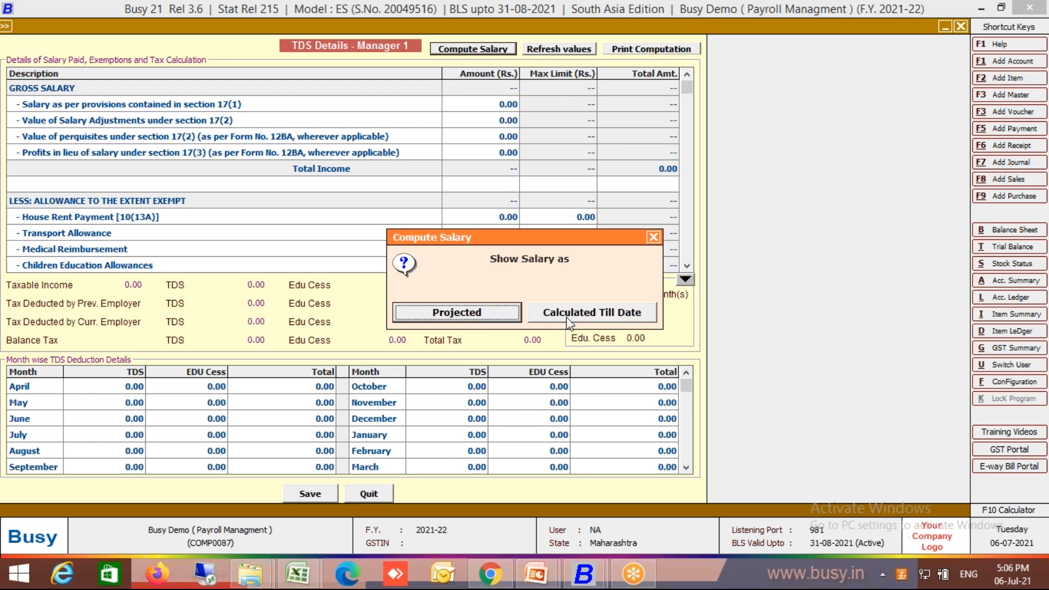
left_click(499, 312)
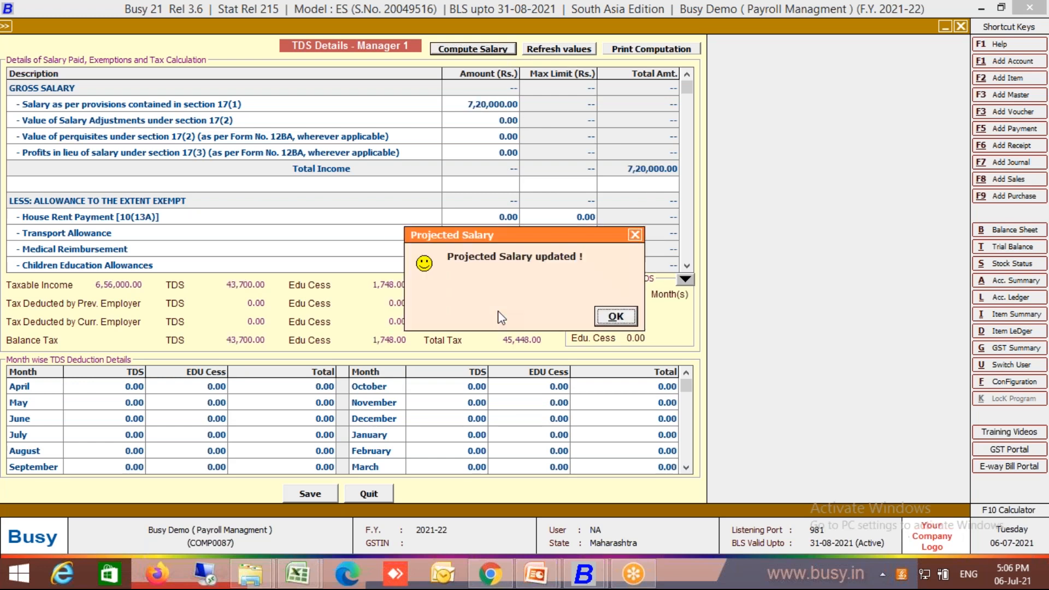
left_click(609, 316)
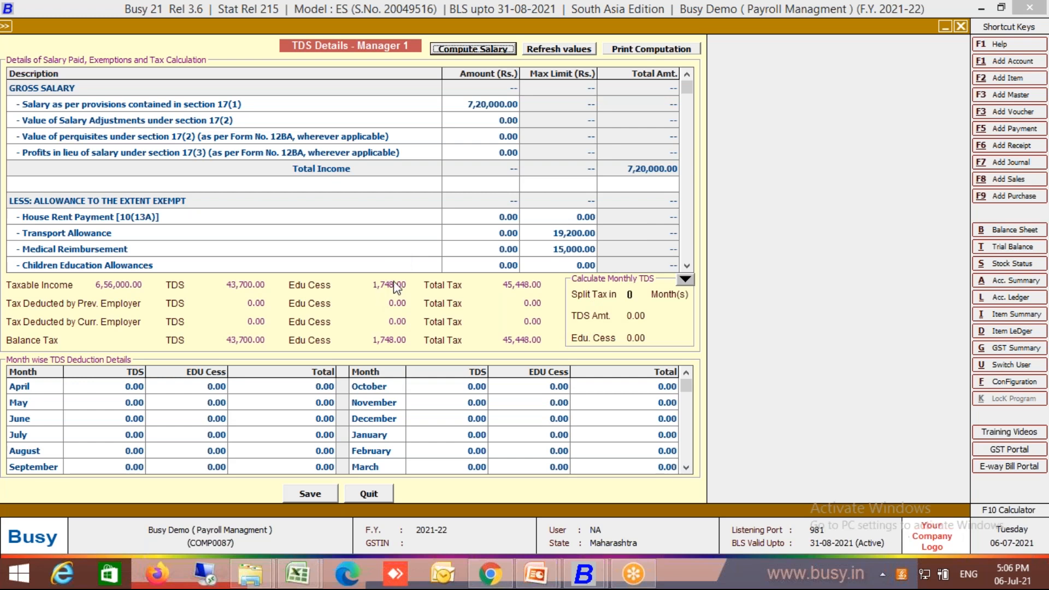
left_click(365, 493)
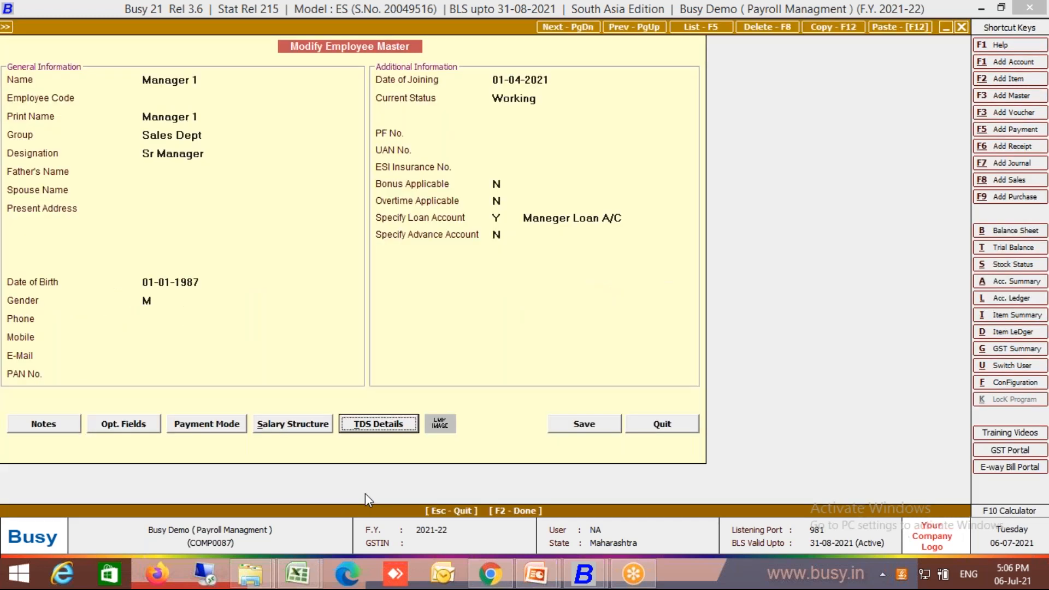
Step: Open the TDS component master from Manager 1's salary structure and set its Edu Cess to 0%
left_click(304, 426)
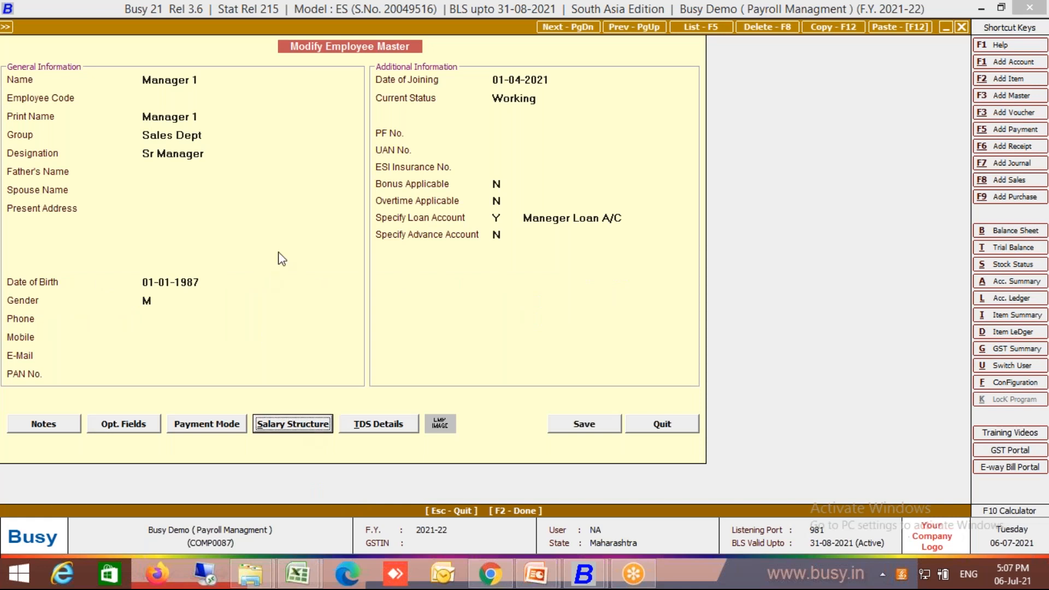
left_click(116, 250)
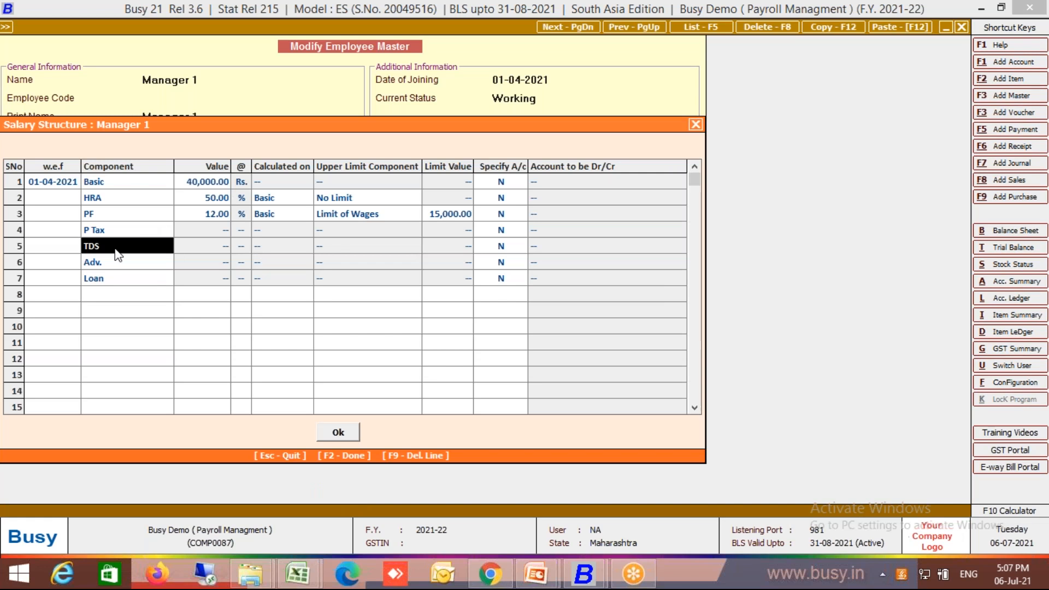
key("alt+m")
left_click(470, 97)
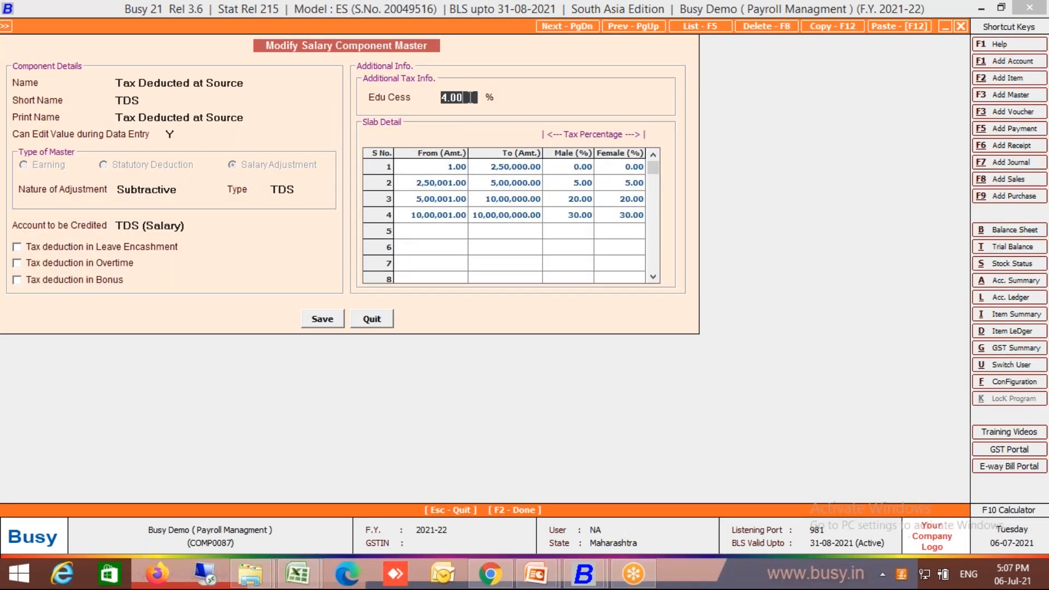
type("0")
key("Return")
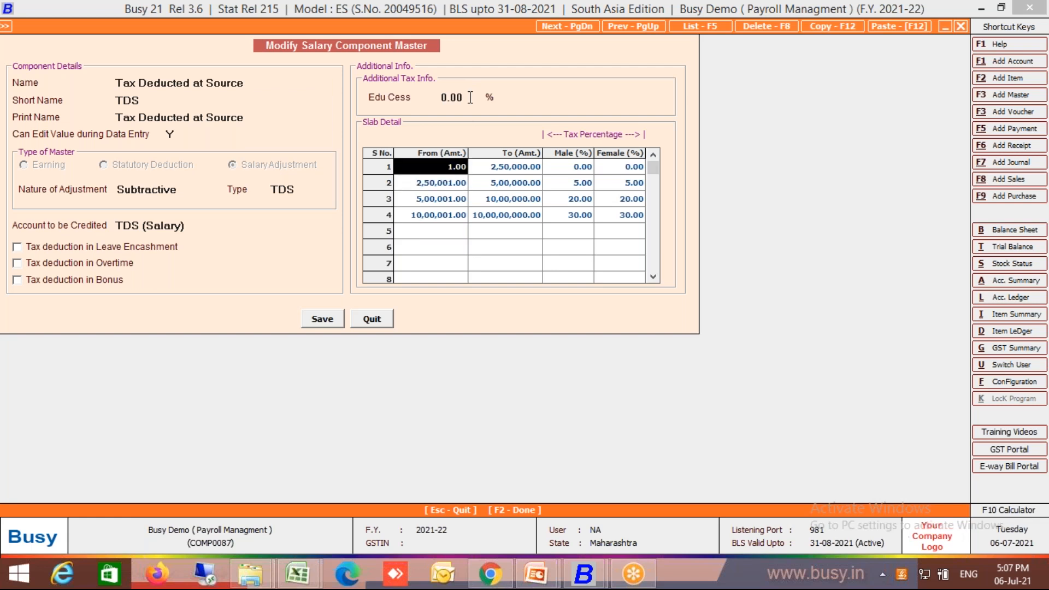
Step: Review the four income slab rows of the TDS component and save the component master
key("shift+Right")
key("shift+Right")
key("shift+Right")
key("shift+Down")
key("shift+Down")
key("shift+Down")
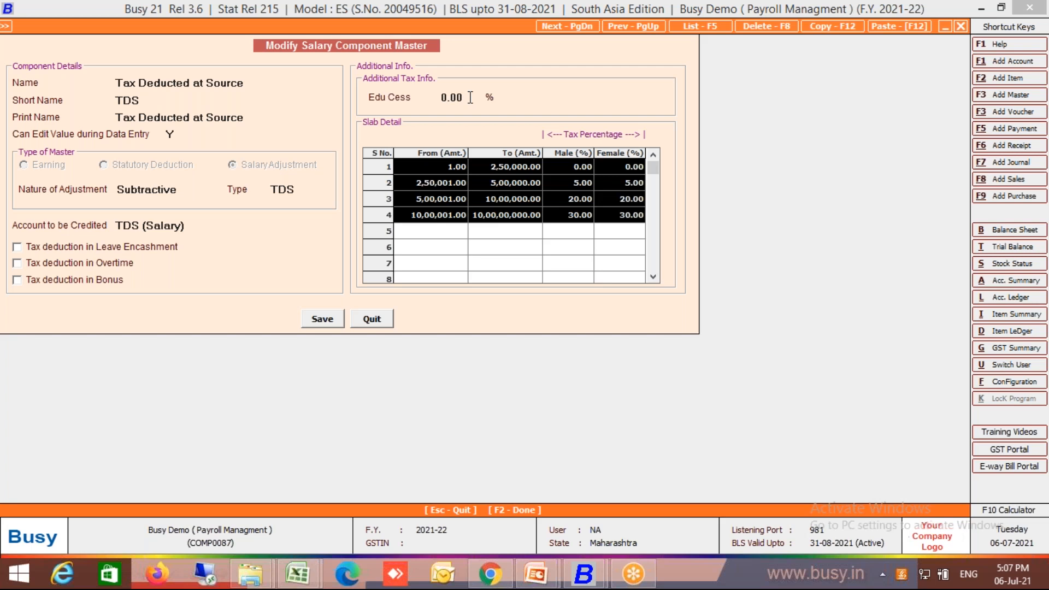
left_click(323, 319)
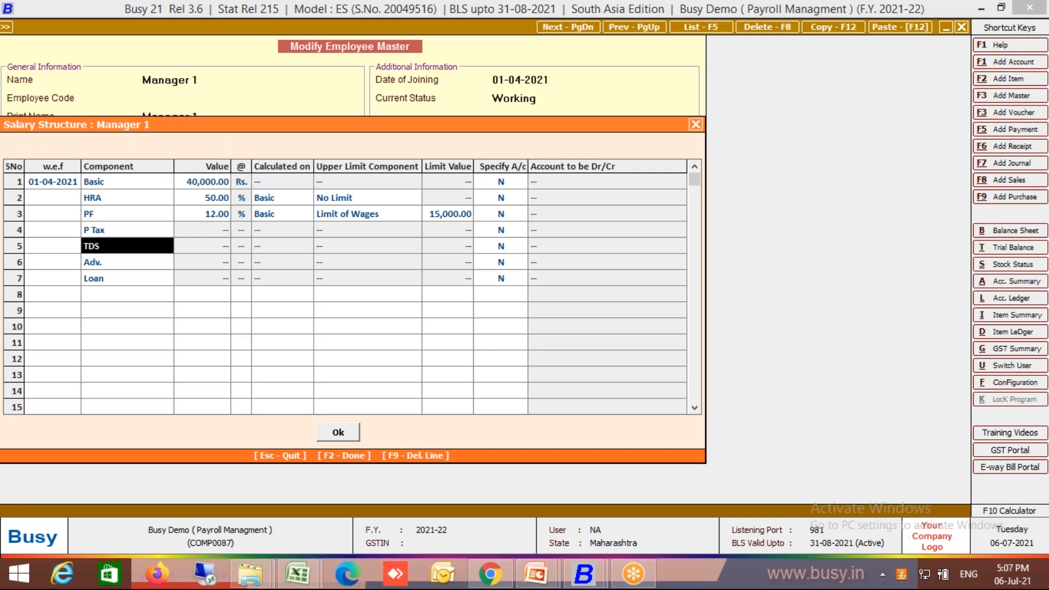
Step: Close Manager 1's salary structure and leave the employee master
key("Escape")
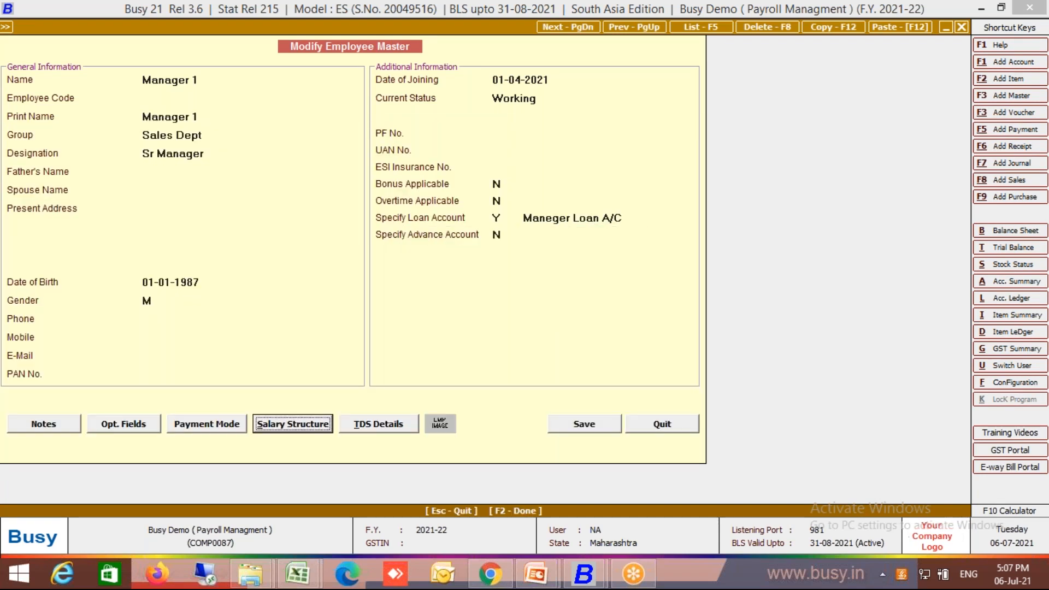
key("Escape")
key("Return")
key("F2")
key("F2")
key("Return")
key("Escape")
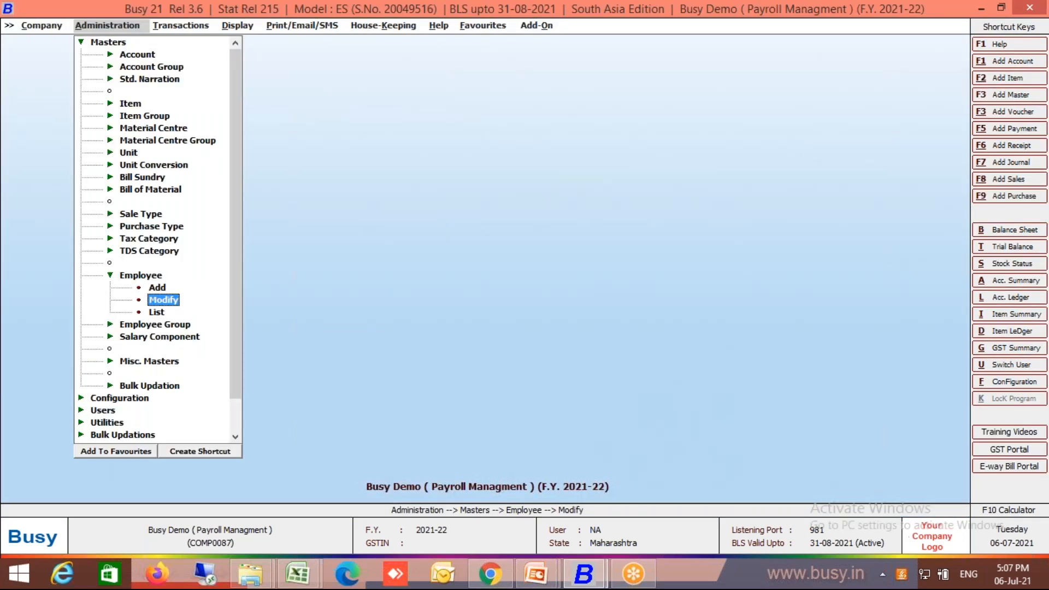
Step: Reopen Manager 1's TDS details from the employee master and compute the salary as Projected
key("Return")
key("Return")
left_click(397, 428)
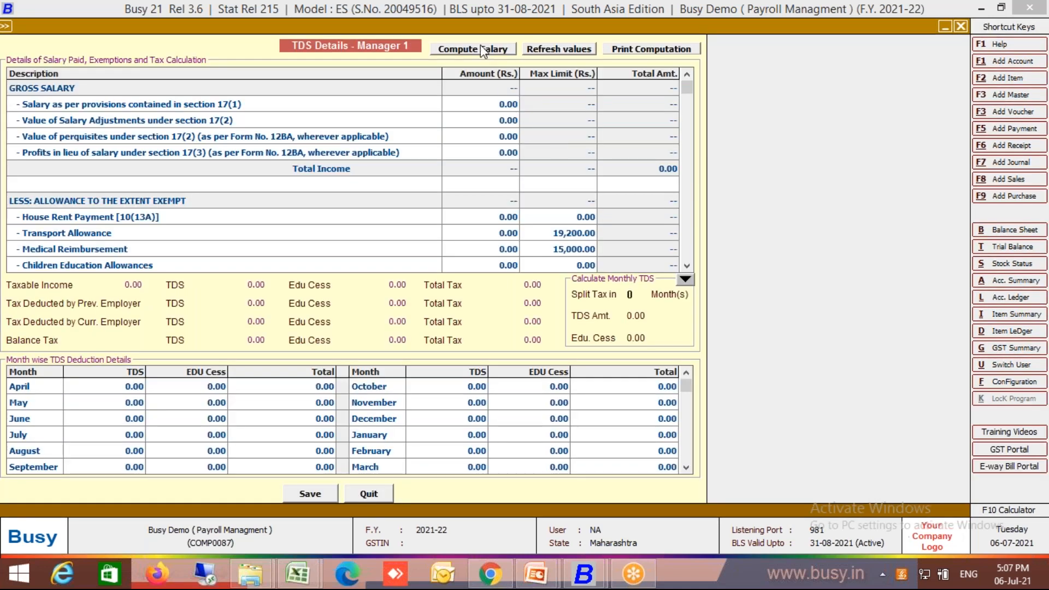
left_click(479, 51)
key("Return")
key("Return")
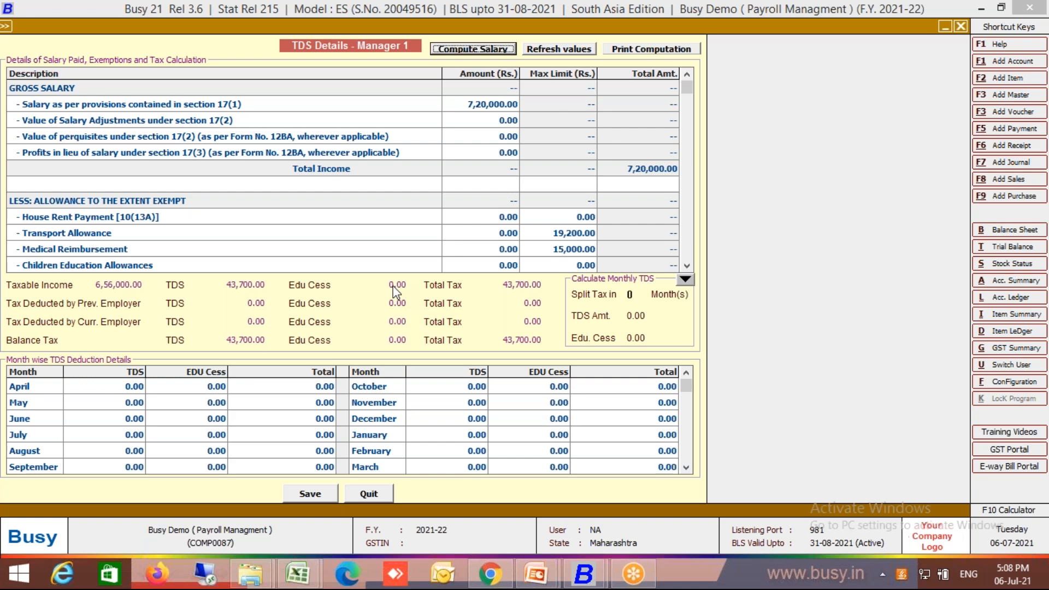
Step: Split Manager 1's tax over 4 months in the monthly TDS calculation
left_click(633, 295)
type("4")
key("Return")
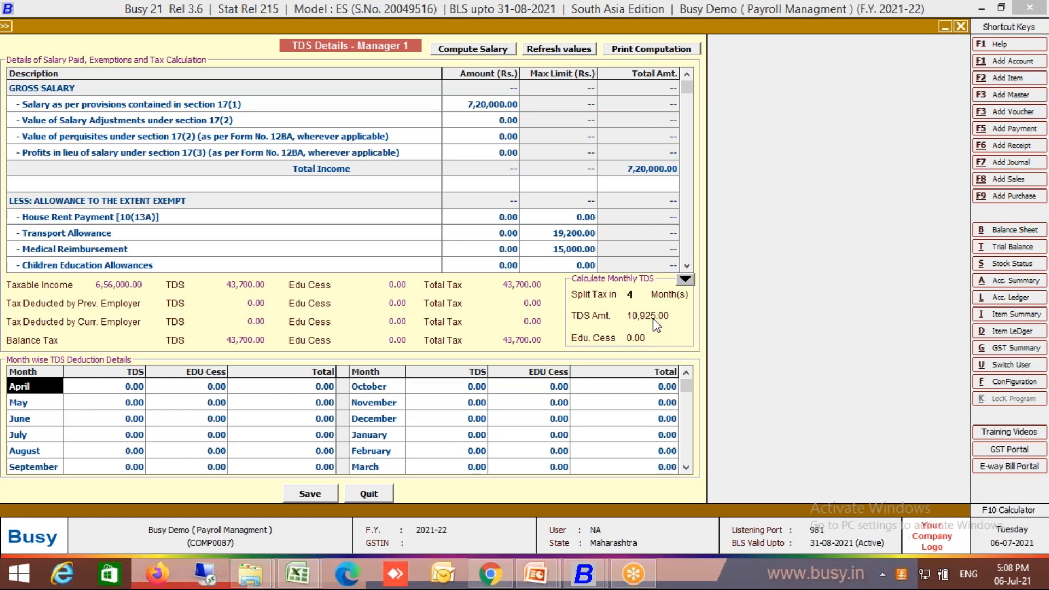
Step: Expand the salary and exemption table in Manager 1's TDS details and examine its gross salary and exempt allowance rows
left_click(685, 280)
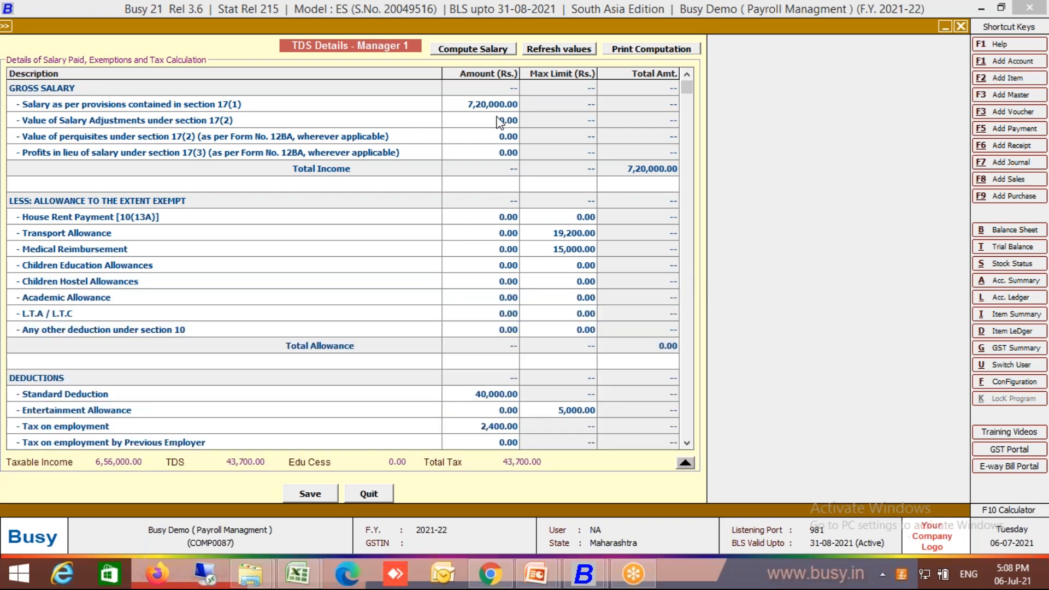
left_click(488, 121)
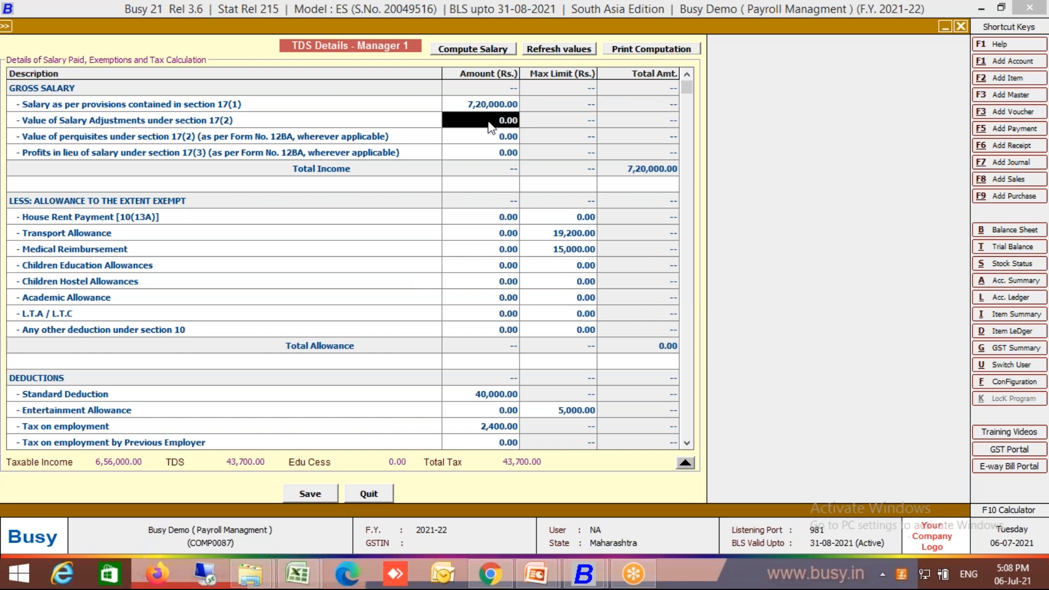
key("Down")
key("Down")
key("Down")
key("Down")
key("Down")
key("Down")
key("Down")
key("Down")
key("Down")
key("Down")
key("Down")
key("Down")
key("Down")
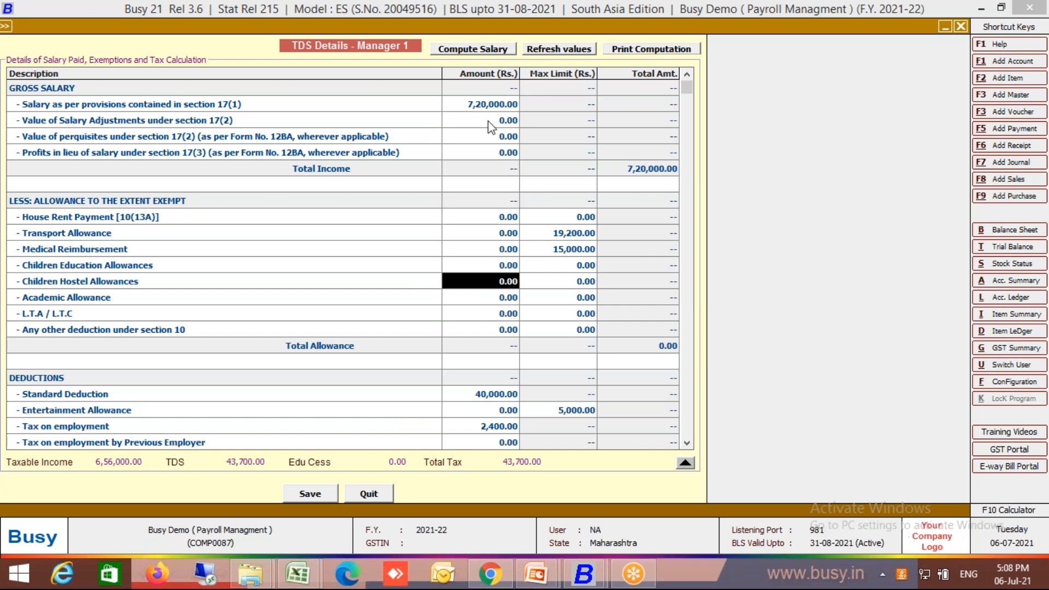
key("Down")
key("Down")
key("Down")
key("Up")
key("Up")
key("Up")
key("Up")
key("Up")
key("Up")
key("Up")
key("Up")
key("Up")
key("Up")
key("Up")
key("Up")
key("Up")
key("Up")
key("Up")
key("Up")
key("Up")
key("Up")
key("Up")
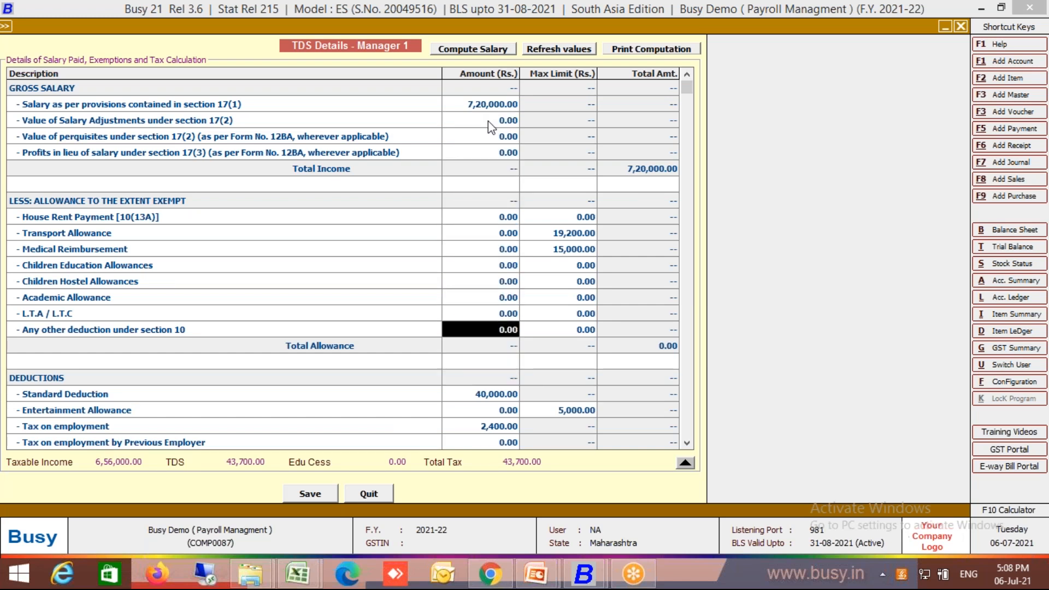
key("Tab")
key("Tab")
key("Tab")
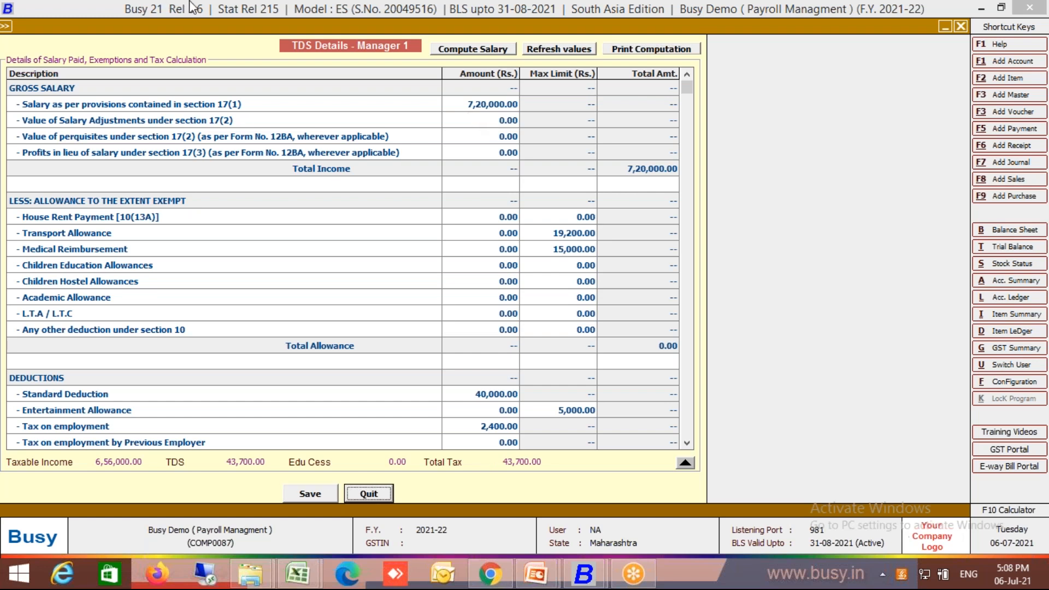
Step: Examine the TDS description rows from House Rent Payment through deductions, other income and house property loss to the 80C investments
left_click(112, 223)
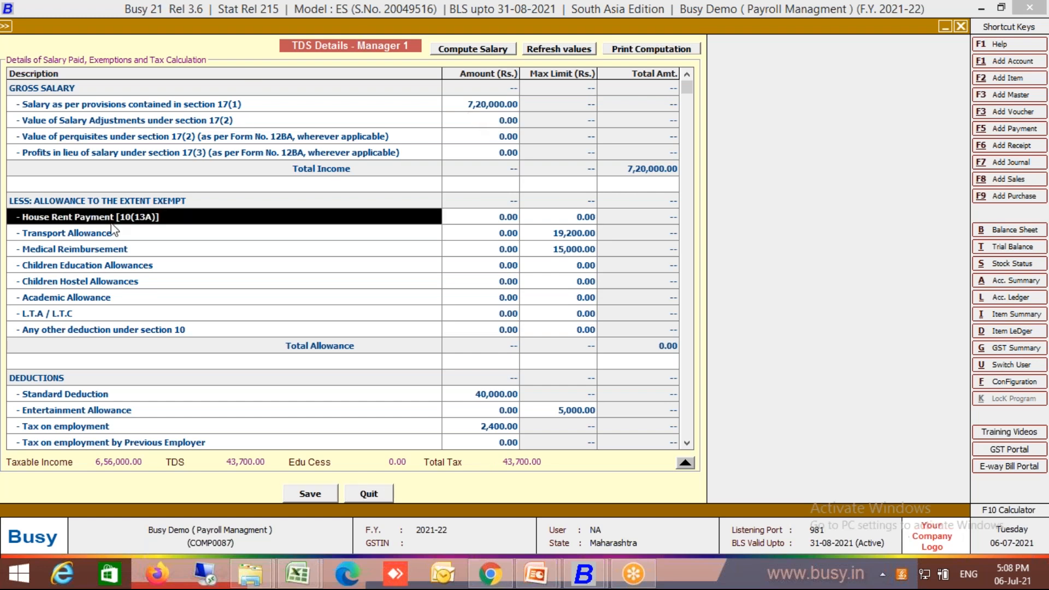
key("Up")
key("Up")
key("Up")
key("Up")
key("Down")
key("Down")
key("Down")
key("Down")
key("Down")
key("Down")
key("Down")
key("Down")
key("Down")
key("Down")
key("Down")
key("Down")
key("Down")
key("Down")
key("Down")
key("Down")
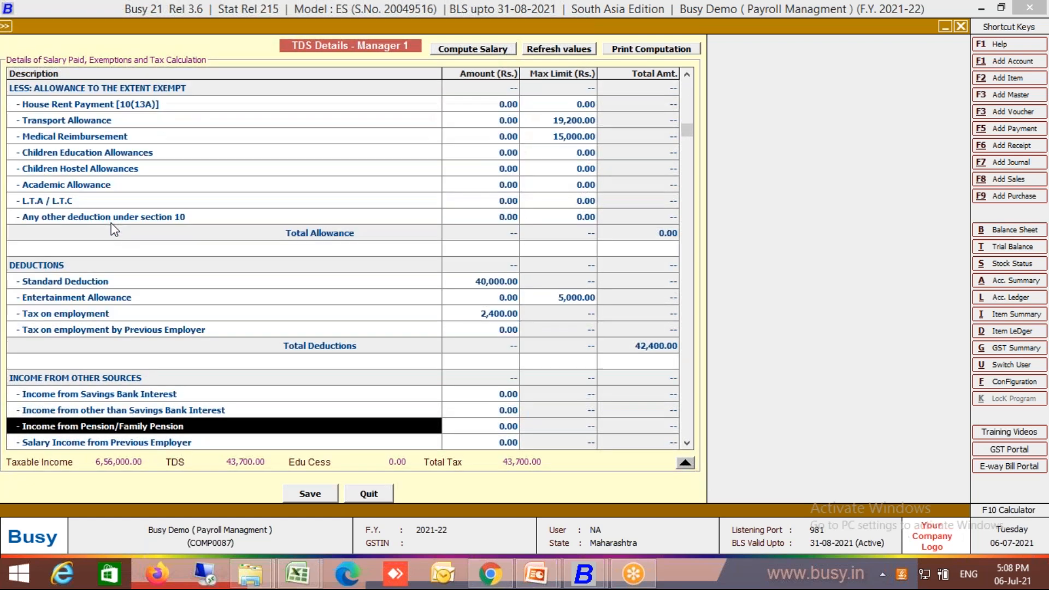
key("Down")
key("Down")
key("Down")
key("Down")
key("Down")
key("Down")
key("Down")
key("Down")
key("Down")
key("Down")
key("Down")
key("Down")
key("Down")
key("Down")
key("Down")
key("Down")
key("Down")
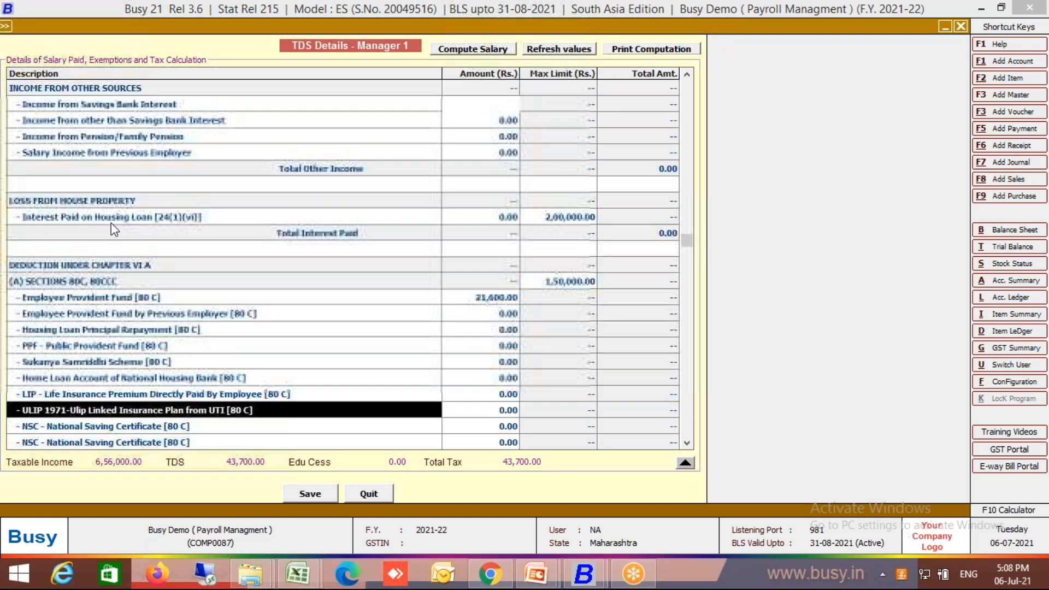
key("Down")
key("Down")
key("Down")
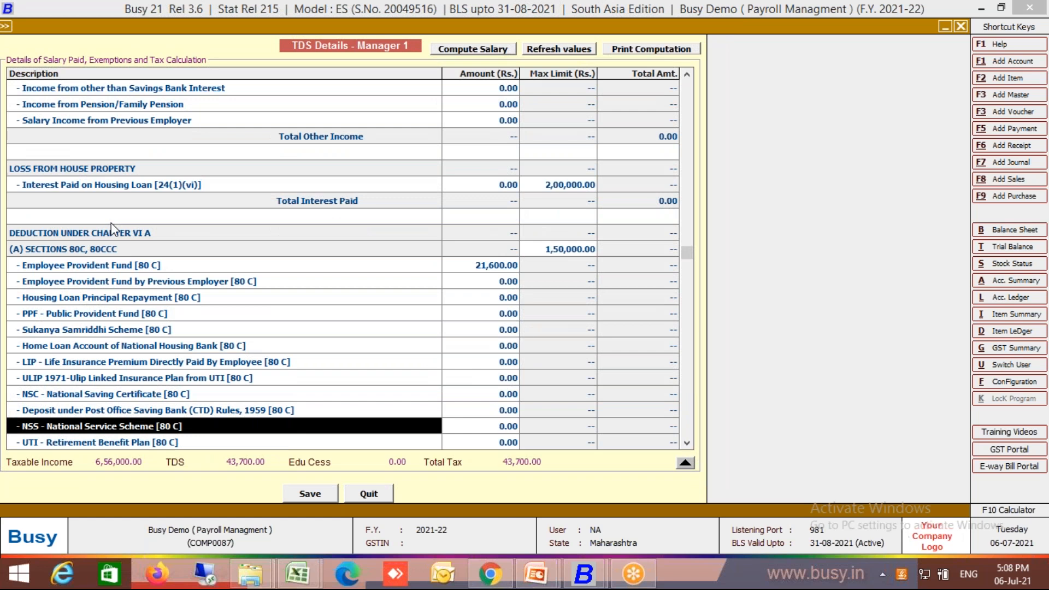
Step: Examine the Sections 80C, 80CCC deduction rows, from Employee Provident Fund to Home Loan Account of National Housing Bank
key("Up")
key("Up")
key("Up")
key("Up")
key("Up")
key("Up")
key("Up")
key("Up")
key("Up")
key("Up")
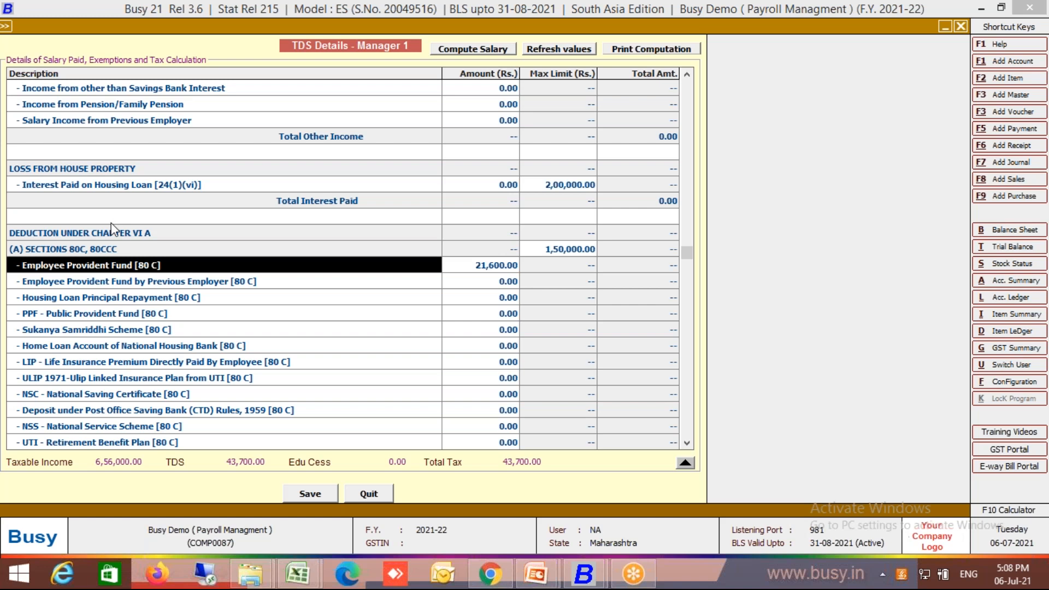
key("Down")
key("Up")
key("Up")
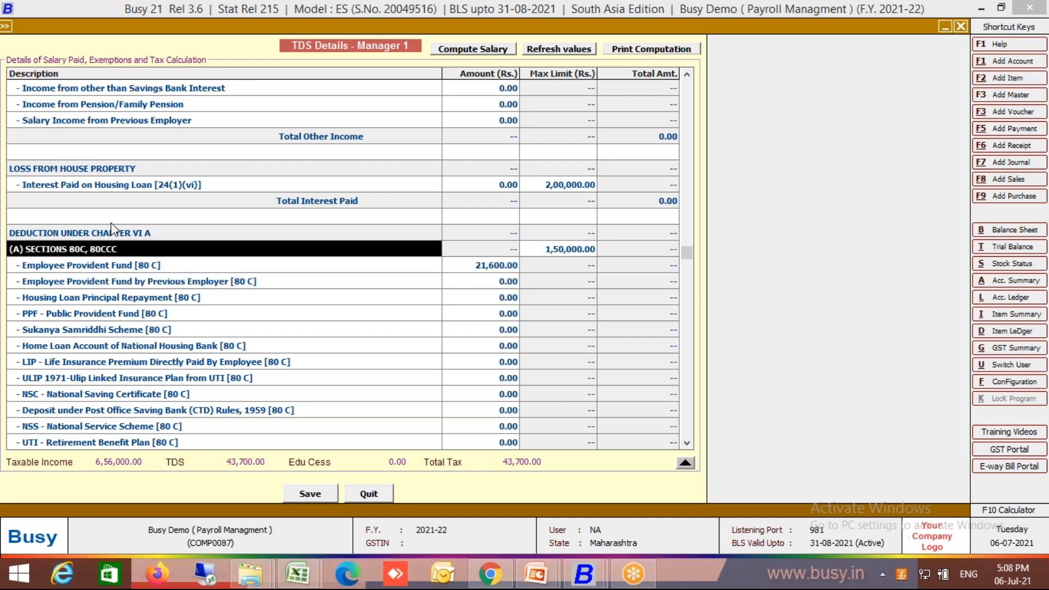
key("Down")
key("Down")
key("Down")
key("Down")
key("Down")
key("Down")
key("Up")
key("Up")
key("Up")
key("Up")
key("Down")
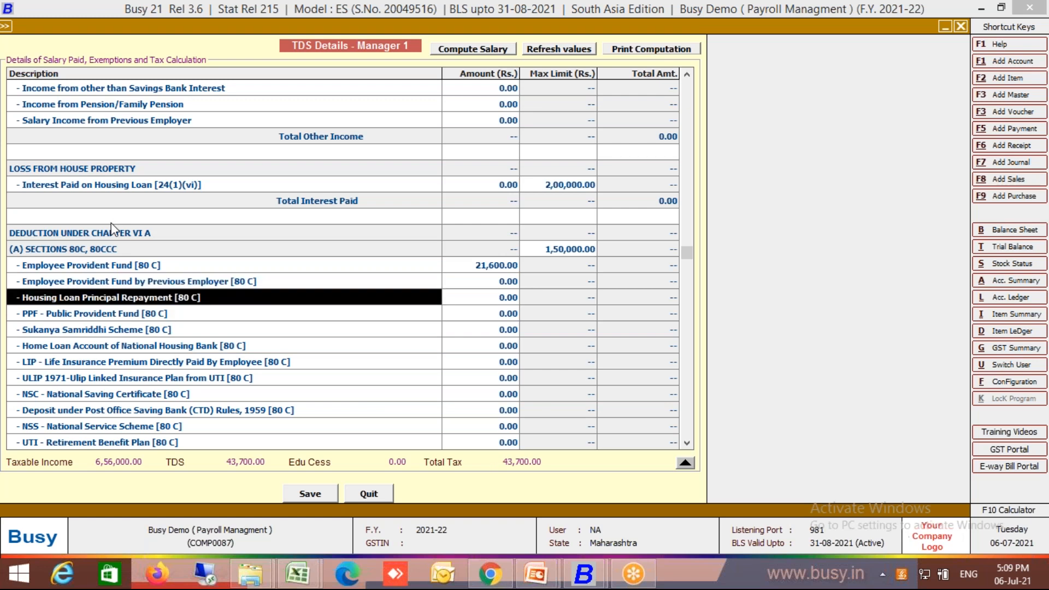
Step: Enter 100000 as the amount for Home Loan Account of National Housing Bank [80 C]
key("Down")
key("Down")
key("Down")
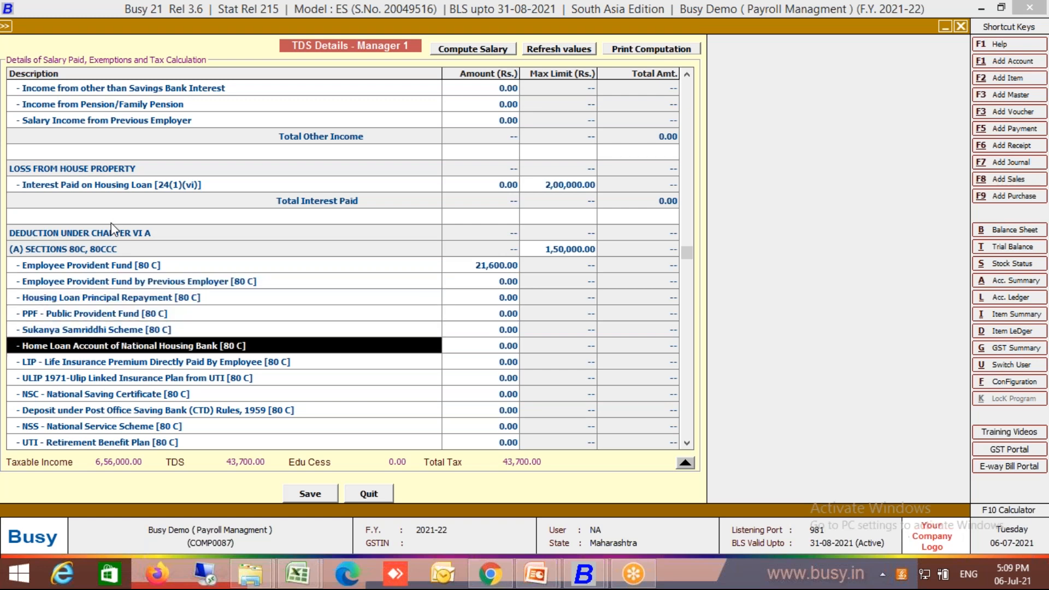
key("Return")
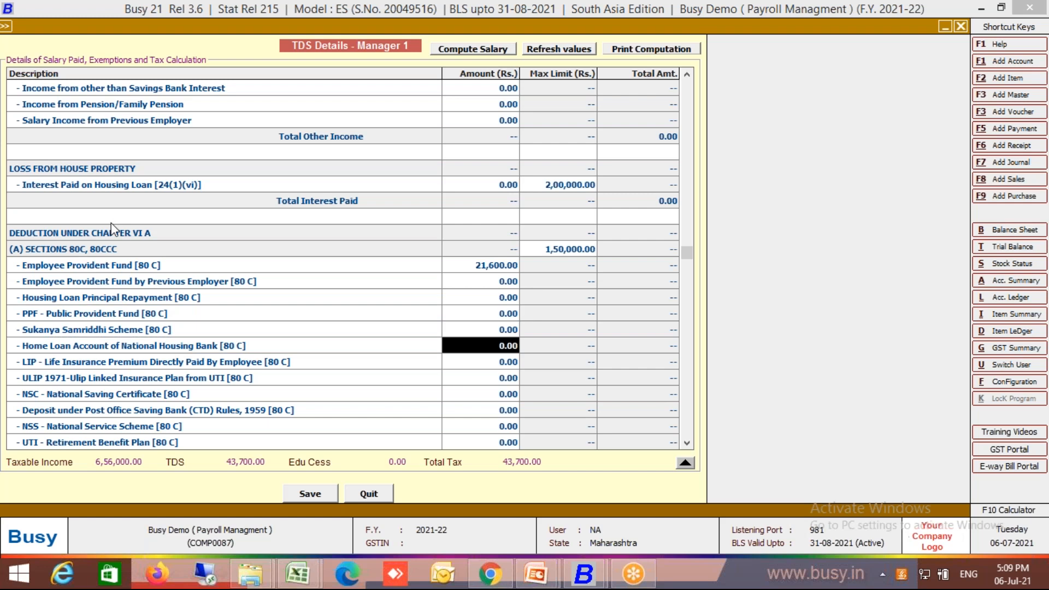
type("100000")
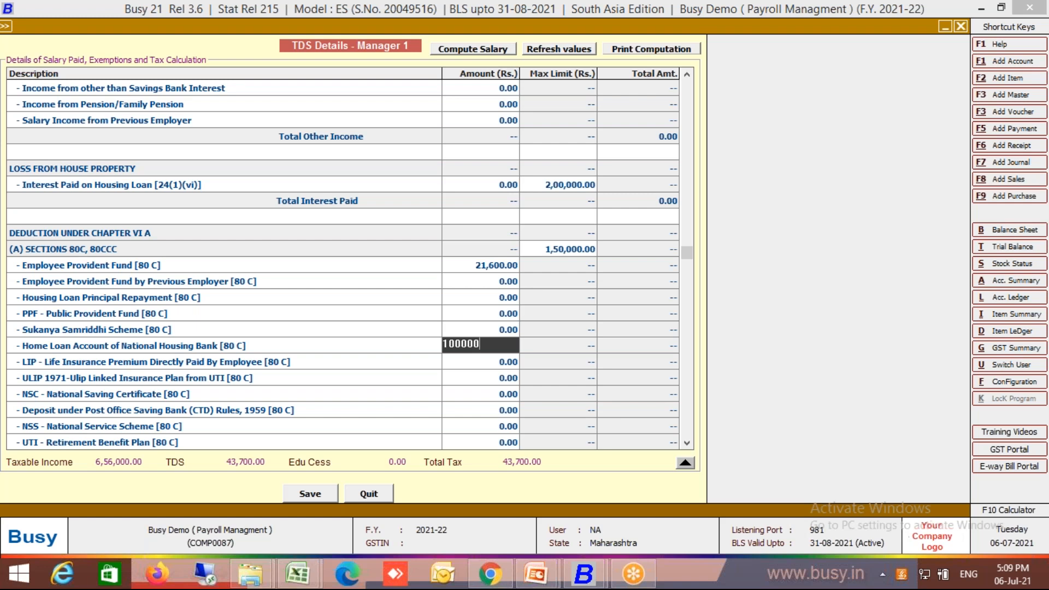
key("Return")
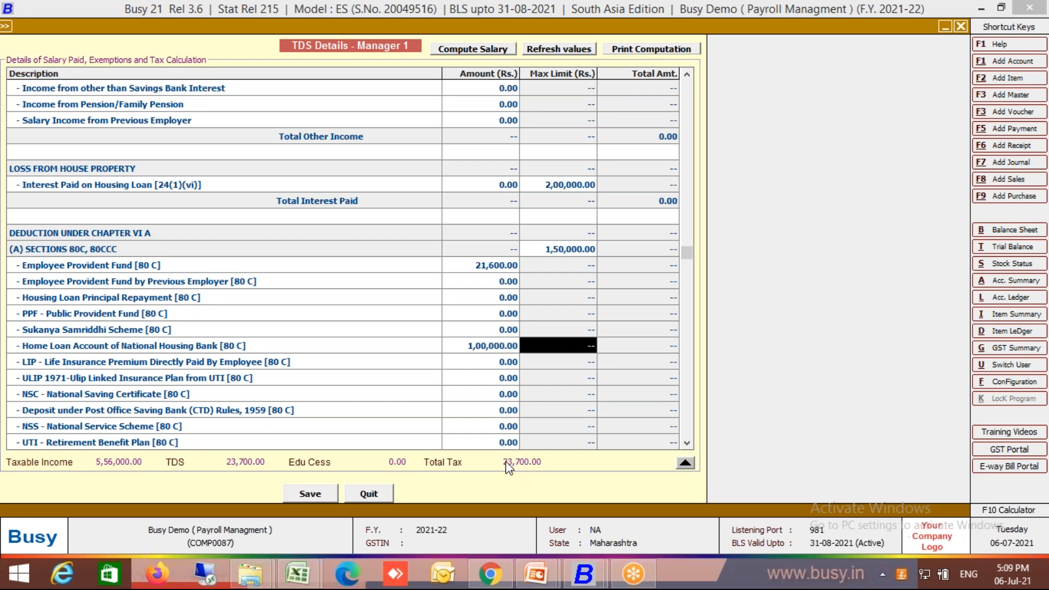
Step: Try 0 and 1000000 as the Home Loan Account of National Housing Bank amount, and return it to 100000
key("Left")
type("0")
key("Left")
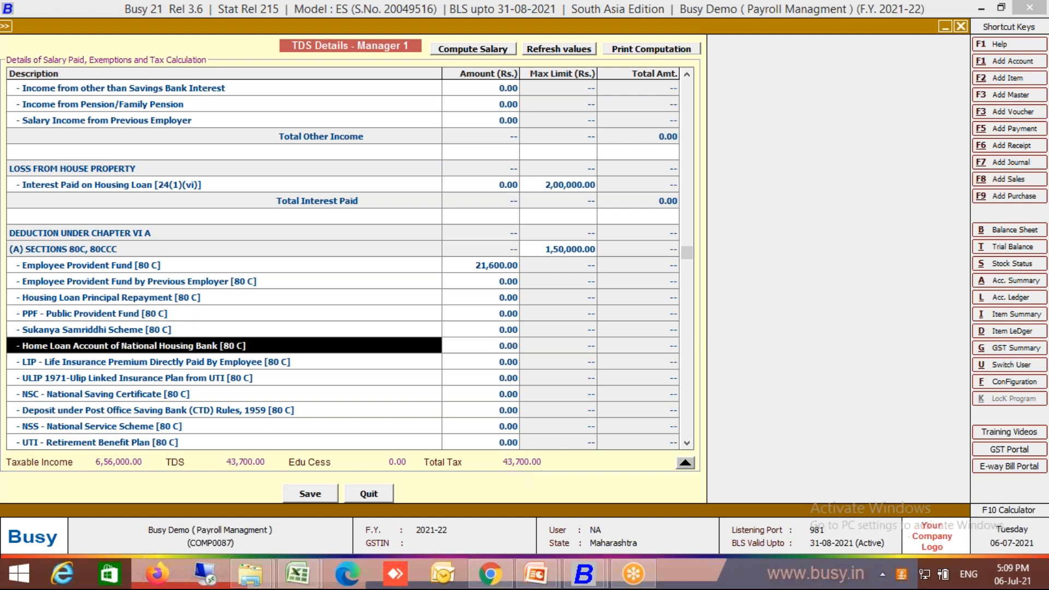
key("Right")
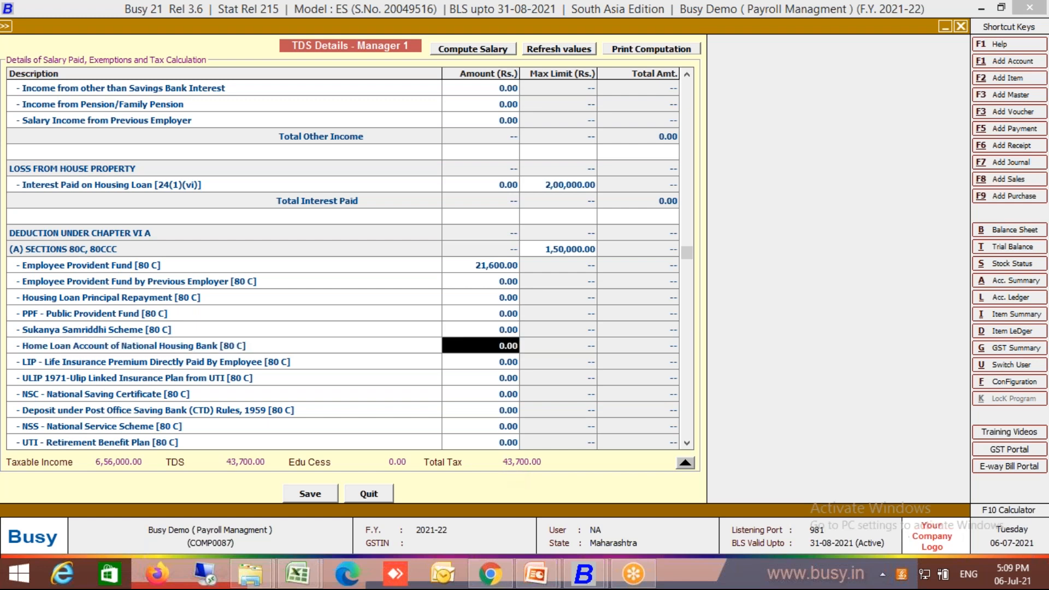
type("1000000")
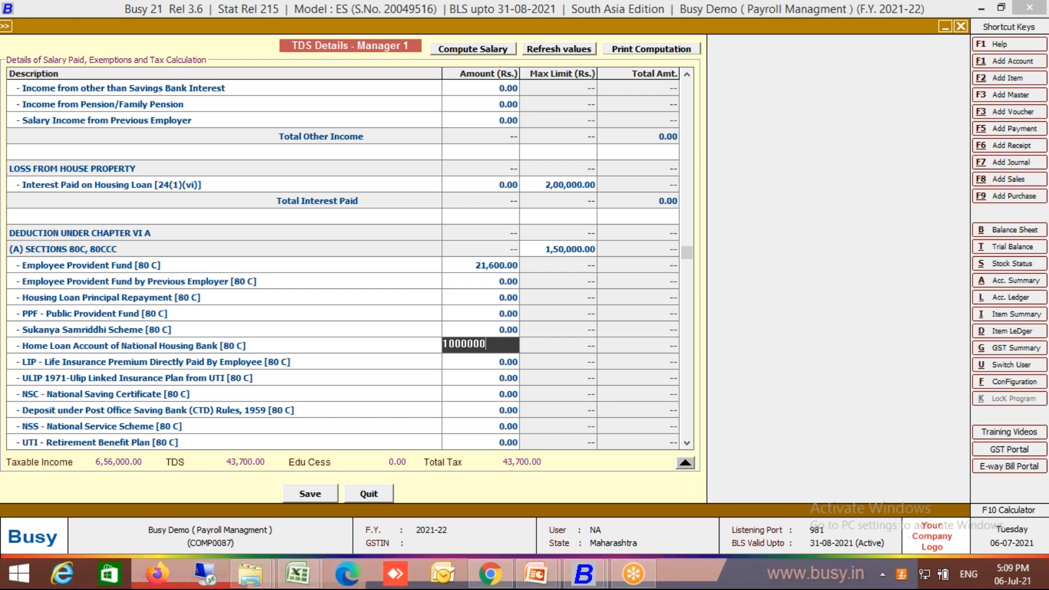
key("Right")
key("Left")
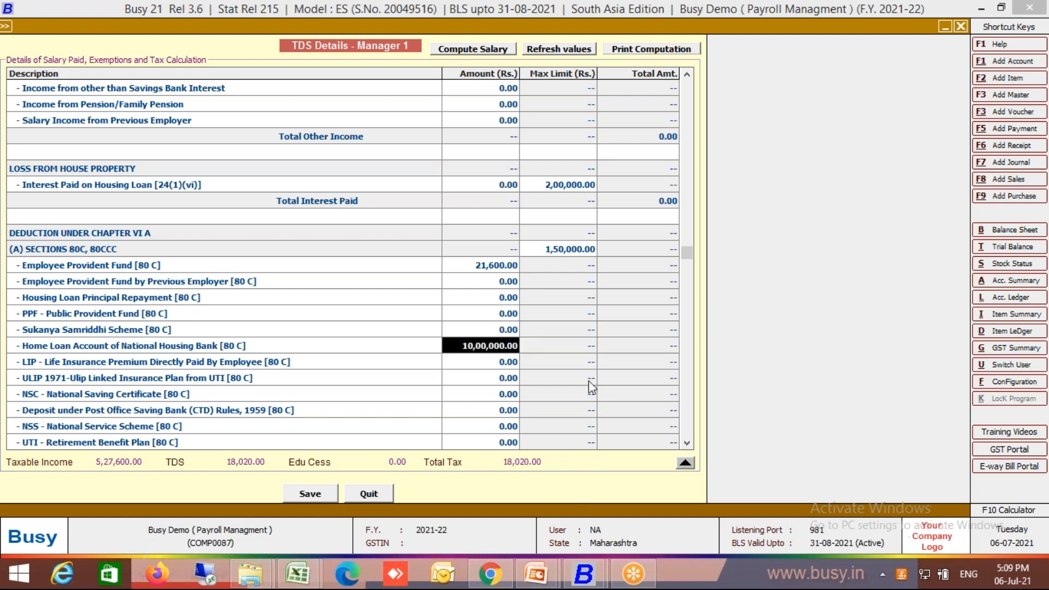
type("100000")
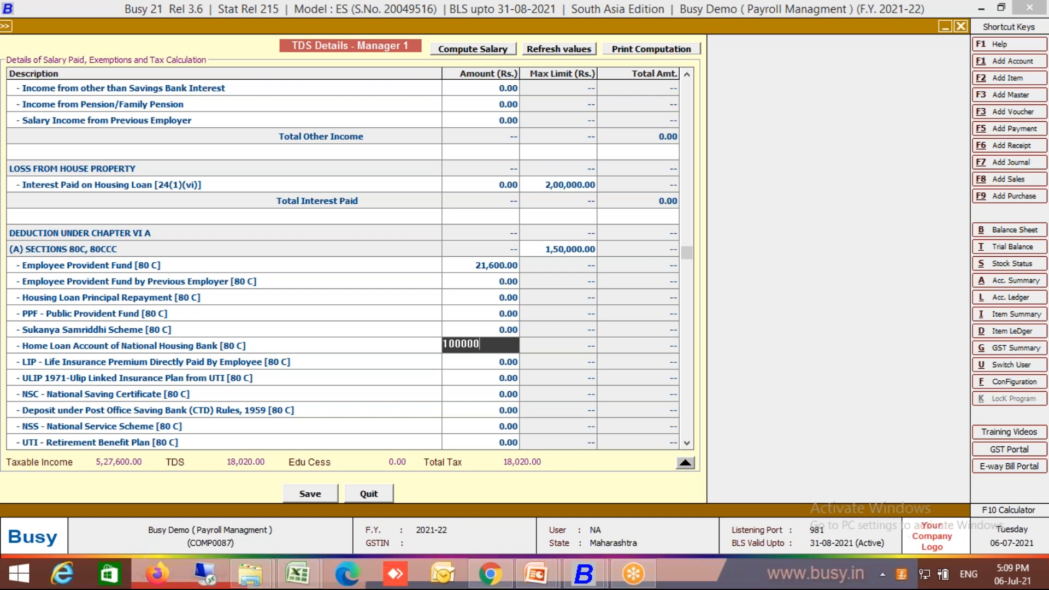
key("Right")
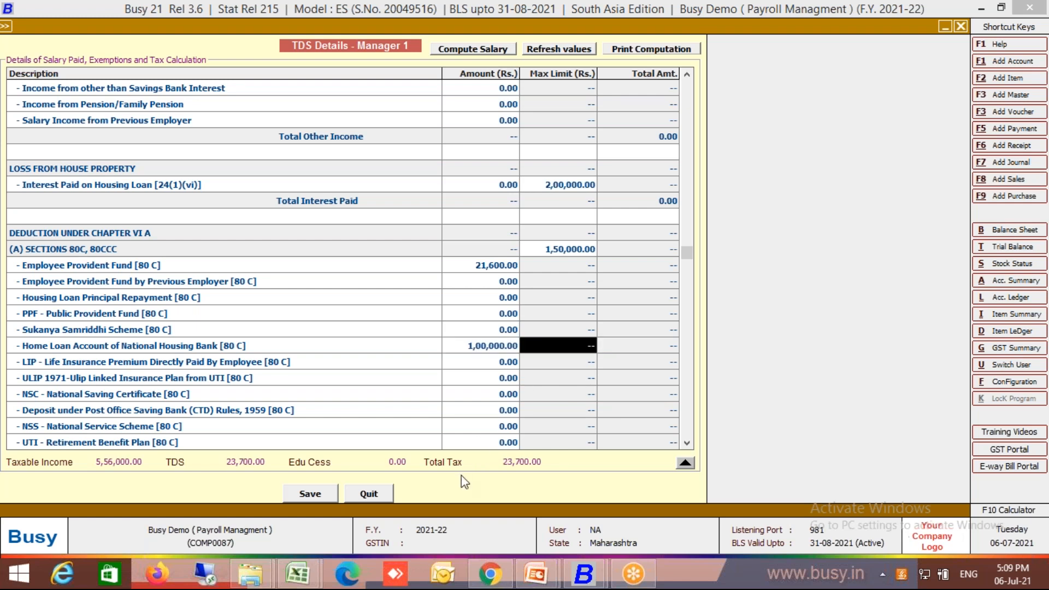
Step: Expand the month-wise TDS deduction details and enter a TDS of 5925 for April and July
left_click(689, 463)
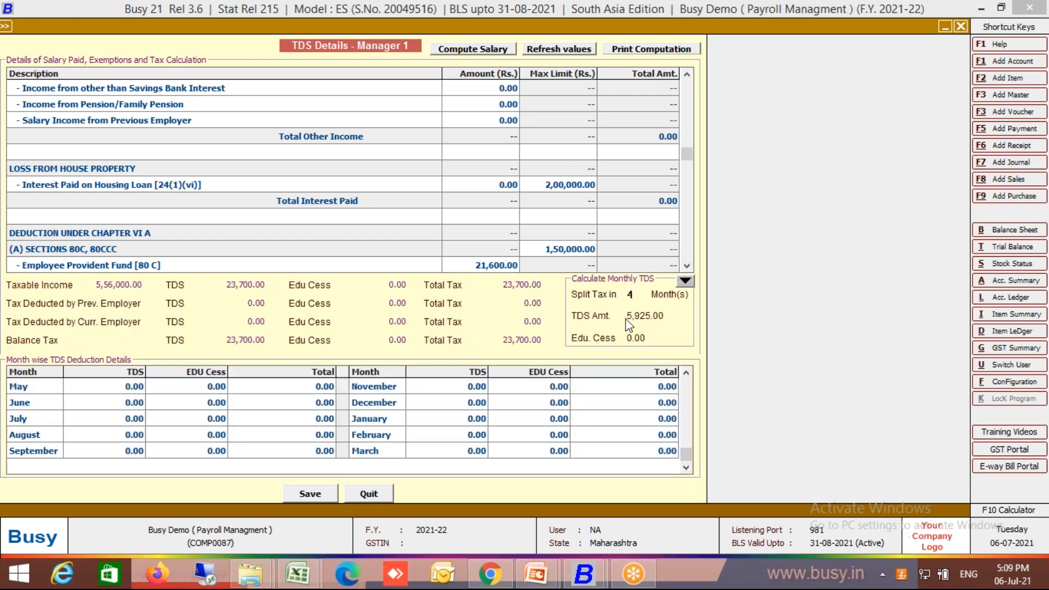
left_click(131, 390)
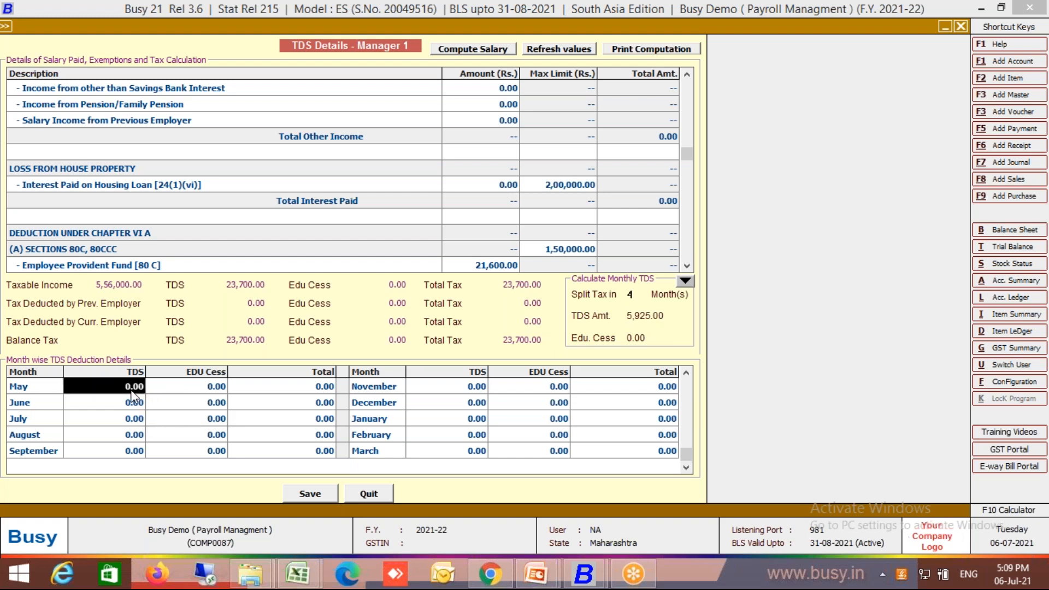
key("Up")
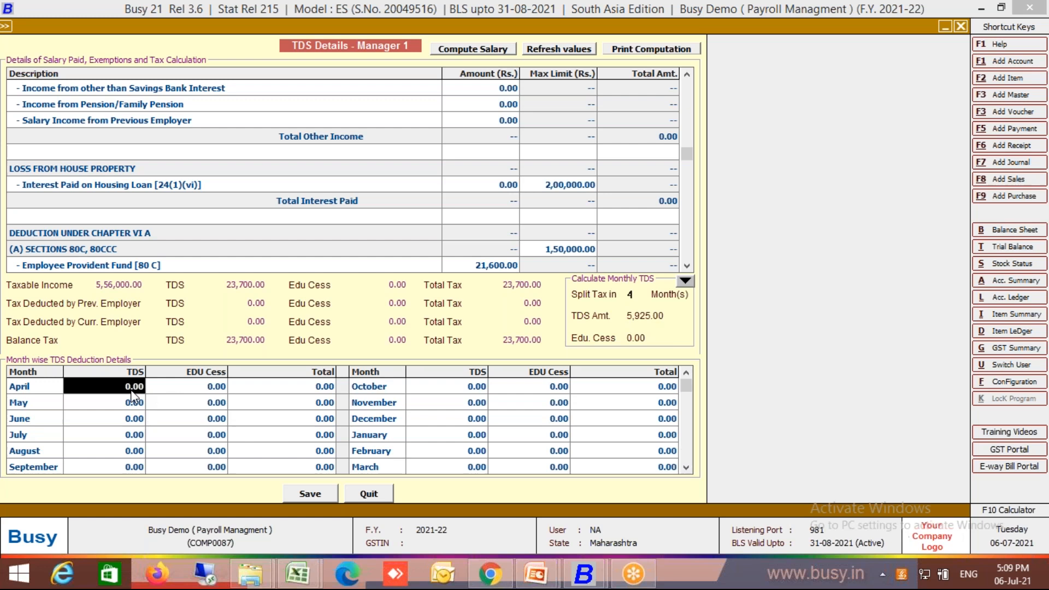
type("5925")
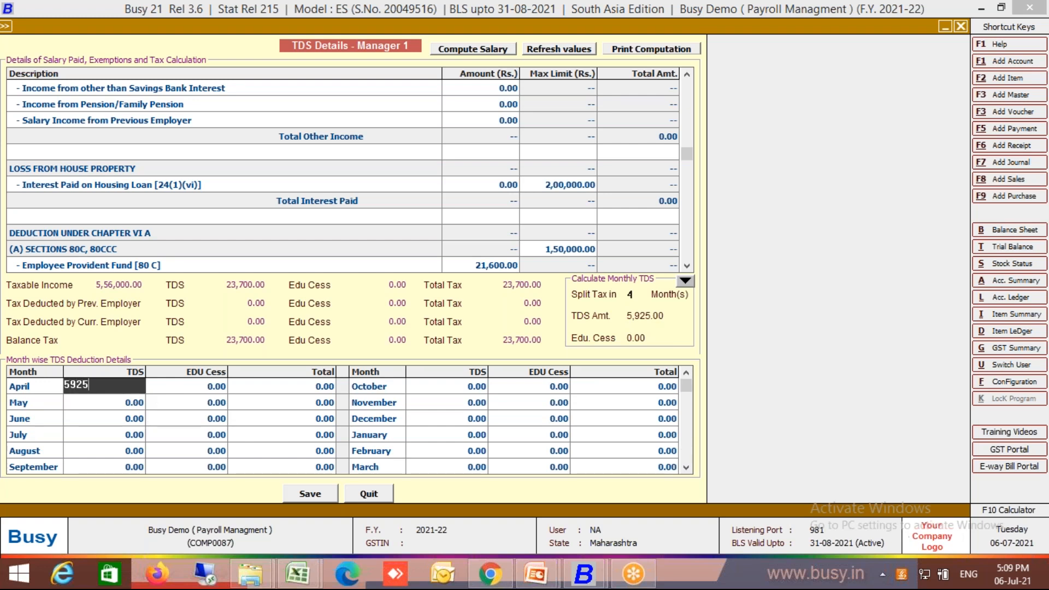
key("Return")
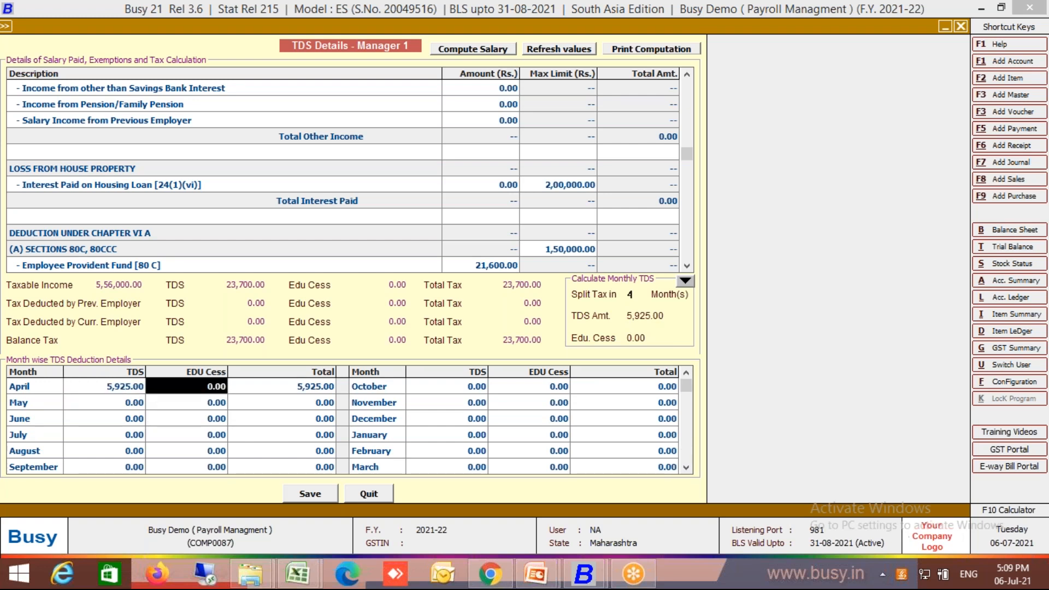
left_click(132, 437)
type("5925")
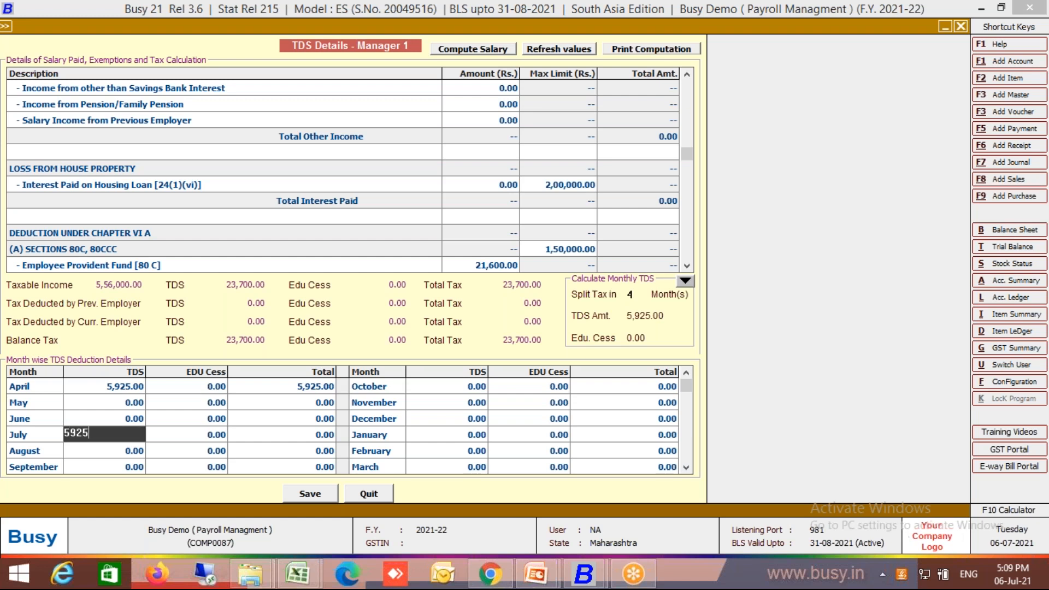
key("Return")
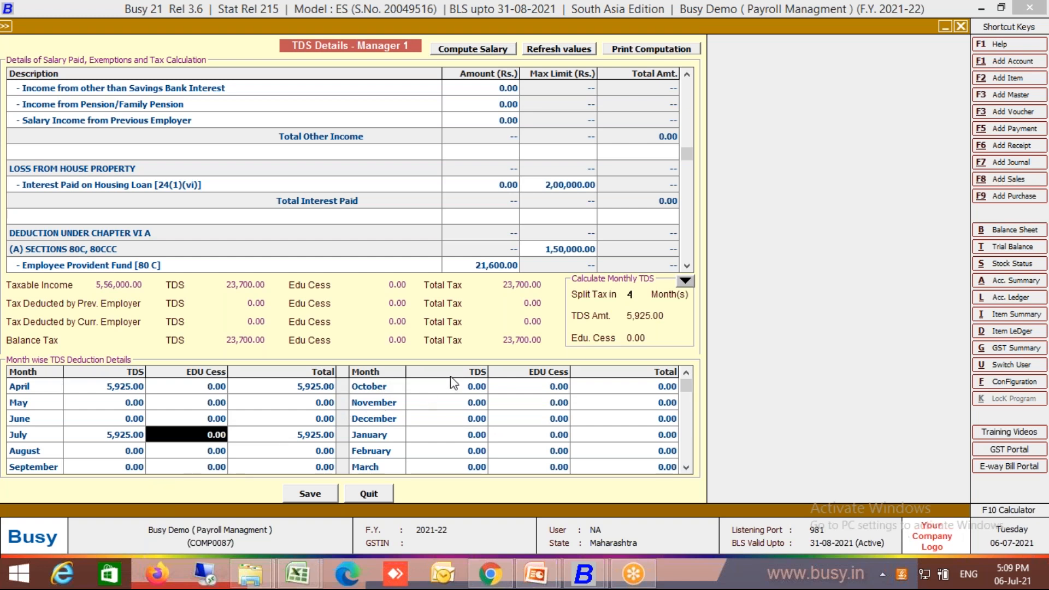
Step: Enter a TDS deduction of 5925 for October and January
left_click(461, 393)
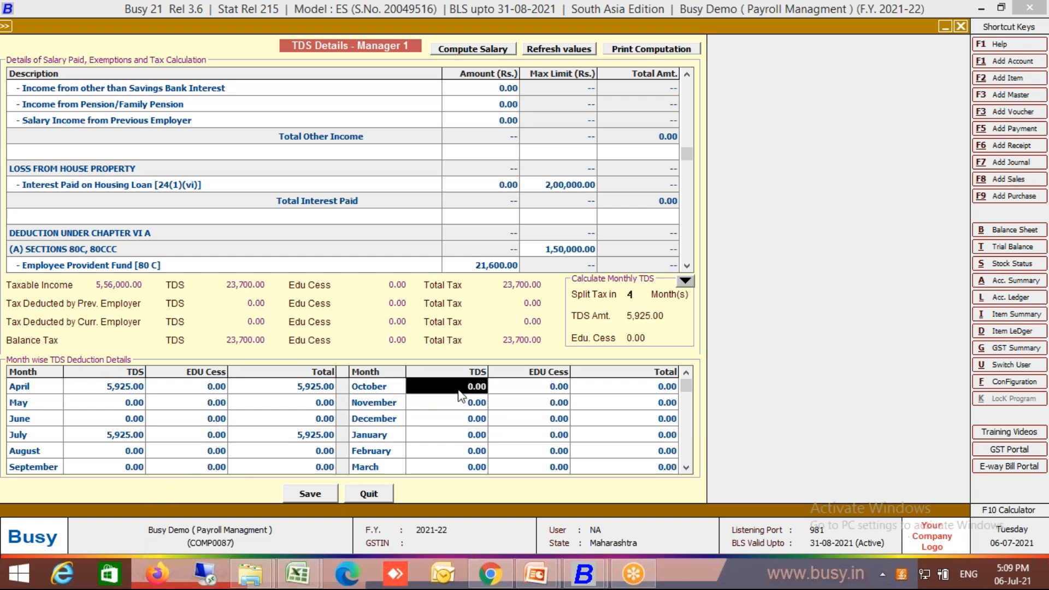
type("5925")
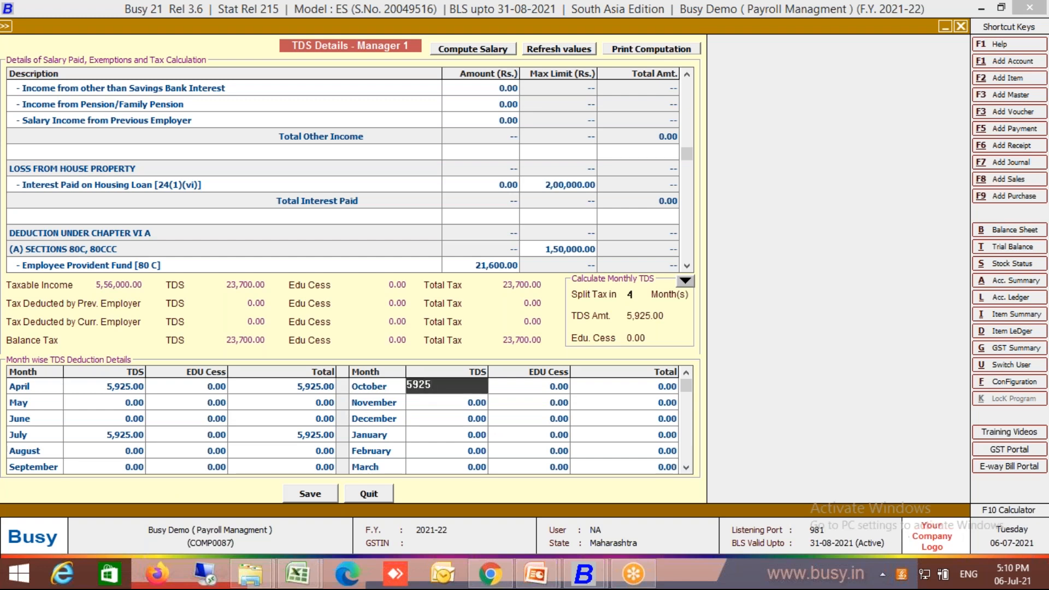
key("Return")
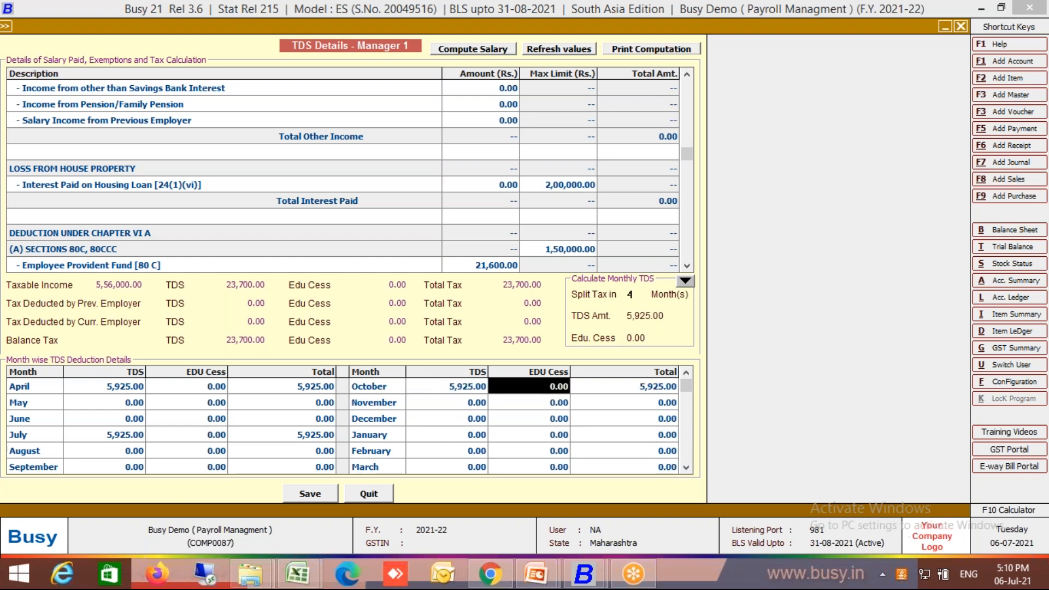
left_click(465, 436)
type("5925")
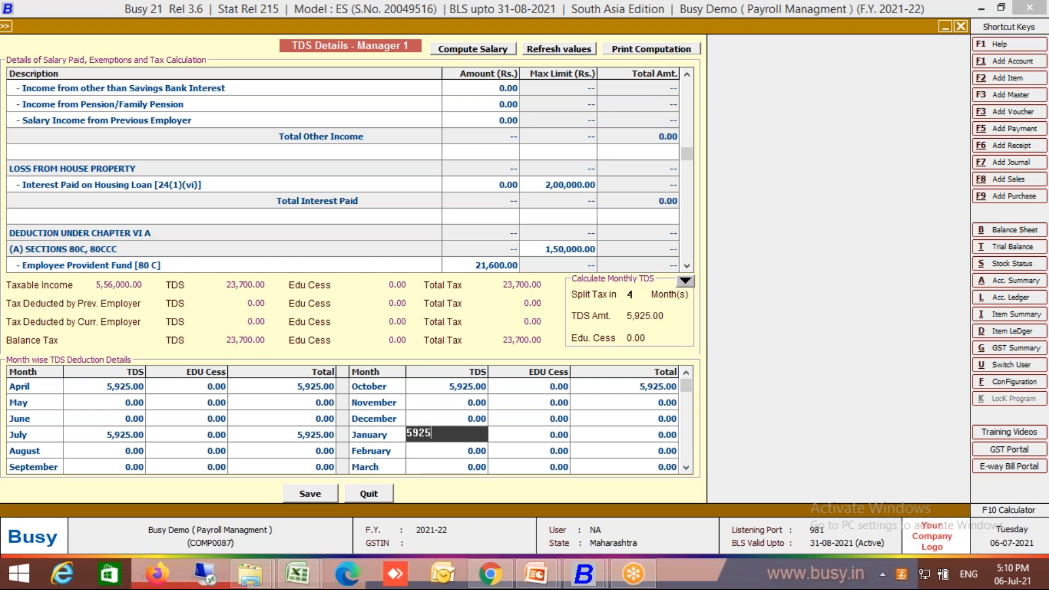
key("Return")
Step: Save the TDS details and the Manager 1 employee master, accepting its payment mode details
left_click(316, 498)
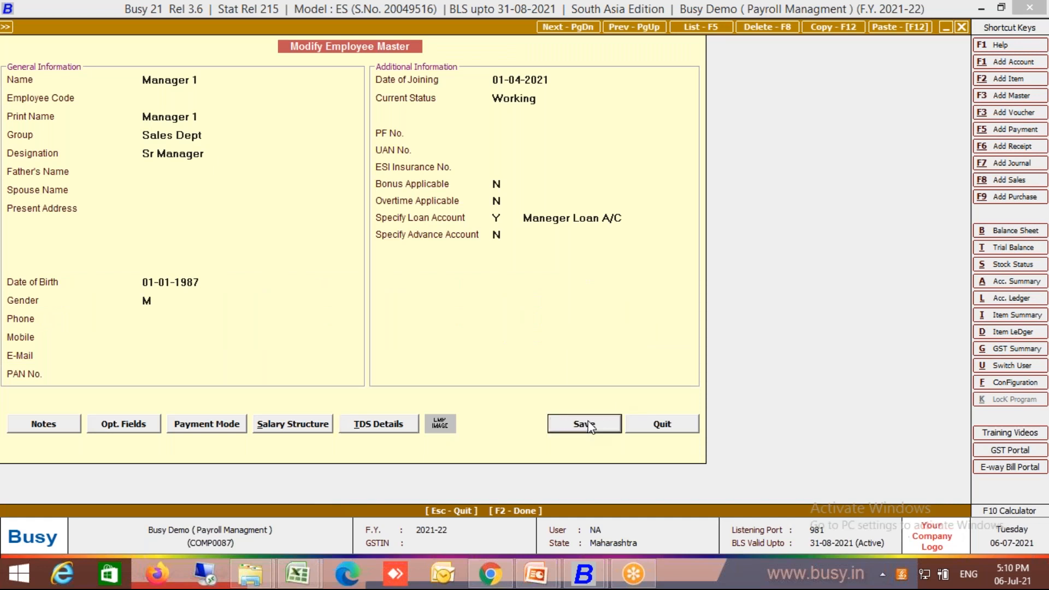
left_click(584, 424)
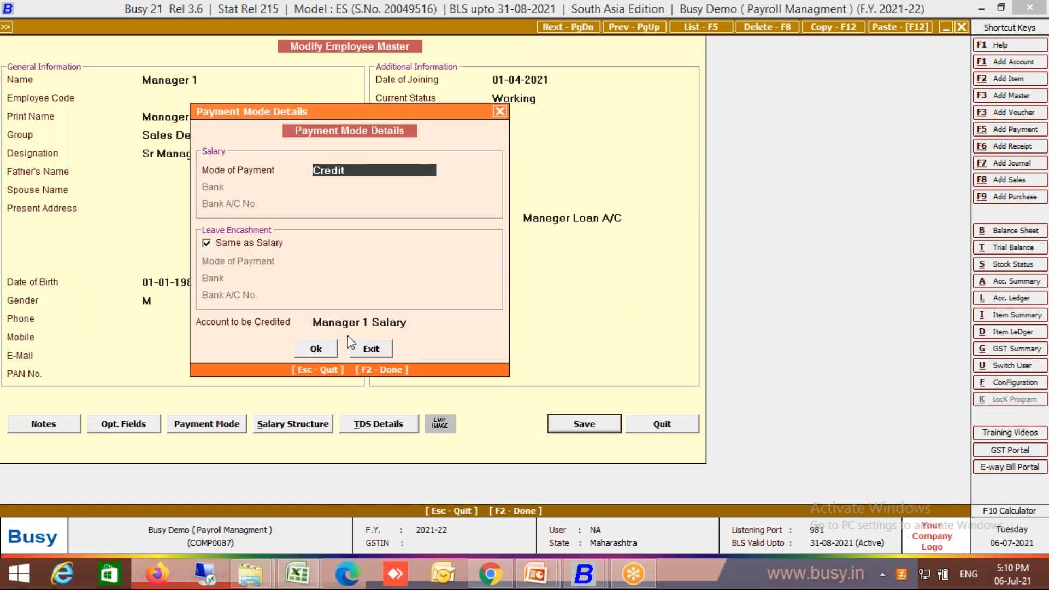
left_click(326, 351)
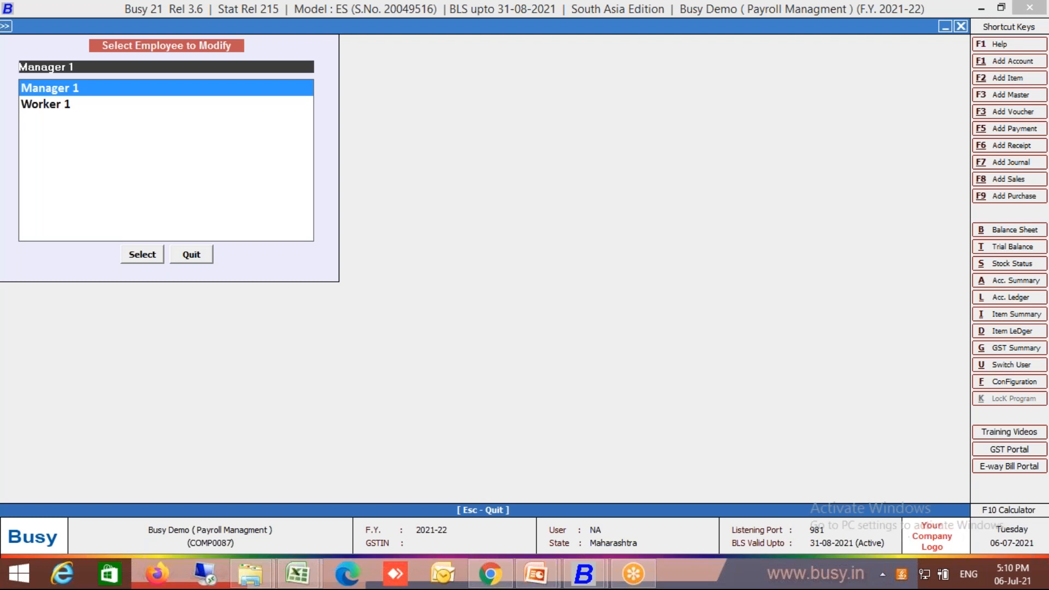
Step: Leave employee modification and open the Voucher Series Configuration
key("Escape")
key("Escape")
key("Escape")
key("Down")
key("Return")
key("Down")
key("Return")
key("Return")
key("Return")
Step: Open the voucher configuration for the Main series of the Salary Calculation voucher type
key("Down")
key("Down")
key("Down")
key("Down")
key("Down")
key("Down")
key("Down")
key("Down")
key("Down")
key("Down")
key("Down")
key("Down")
key("Down")
key("Down")
key("Down")
key("Up")
key("Down")
key("Down")
key("Return")
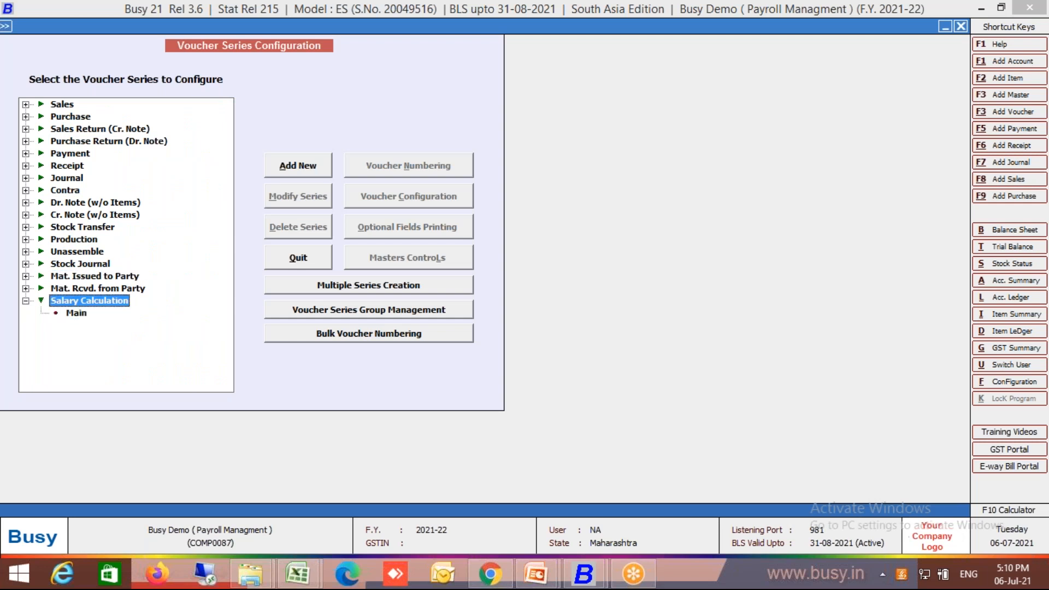
key("Down")
key("Return")
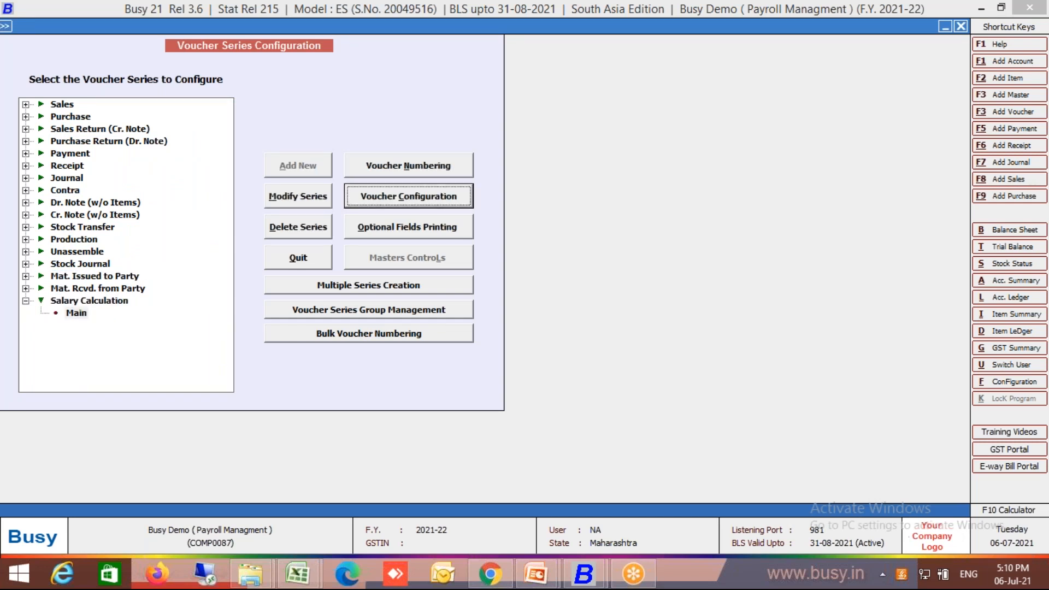
key("Return")
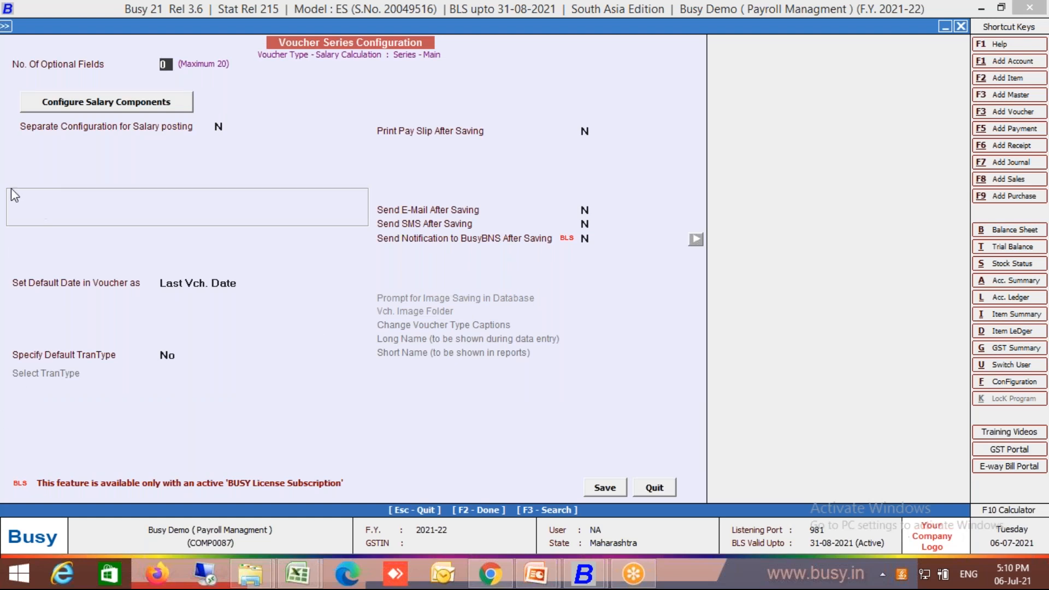
Step: Open the salary component configuration and list Basic and HRA as the first two earning components
left_click(155, 104)
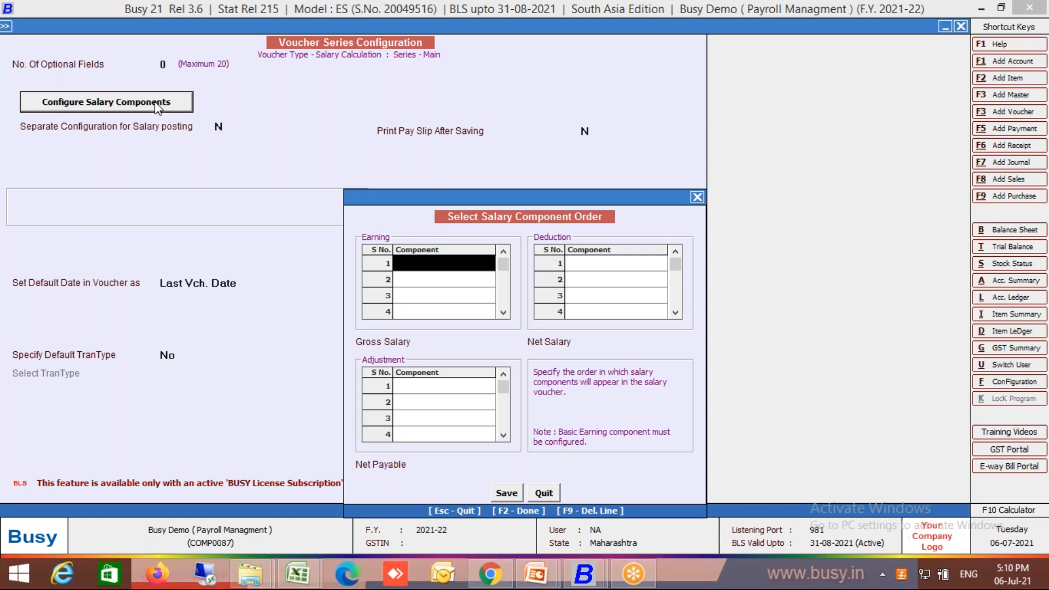
type("basic")
key("Return")
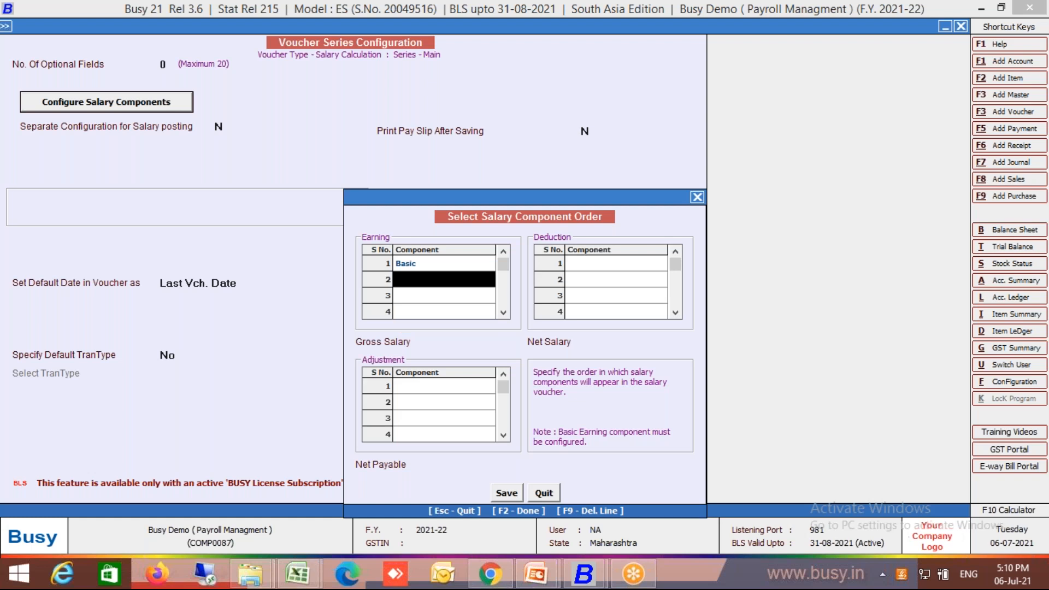
type("hra")
key("Return")
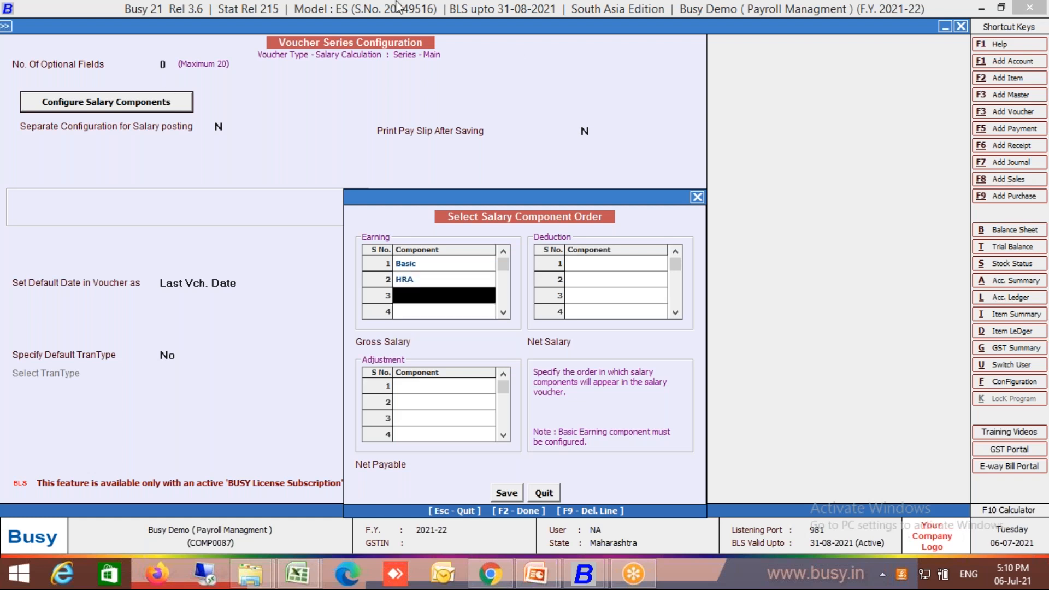
Step: List PF, P Tax and ESI, in that order, as the deduction components
left_click(606, 264)
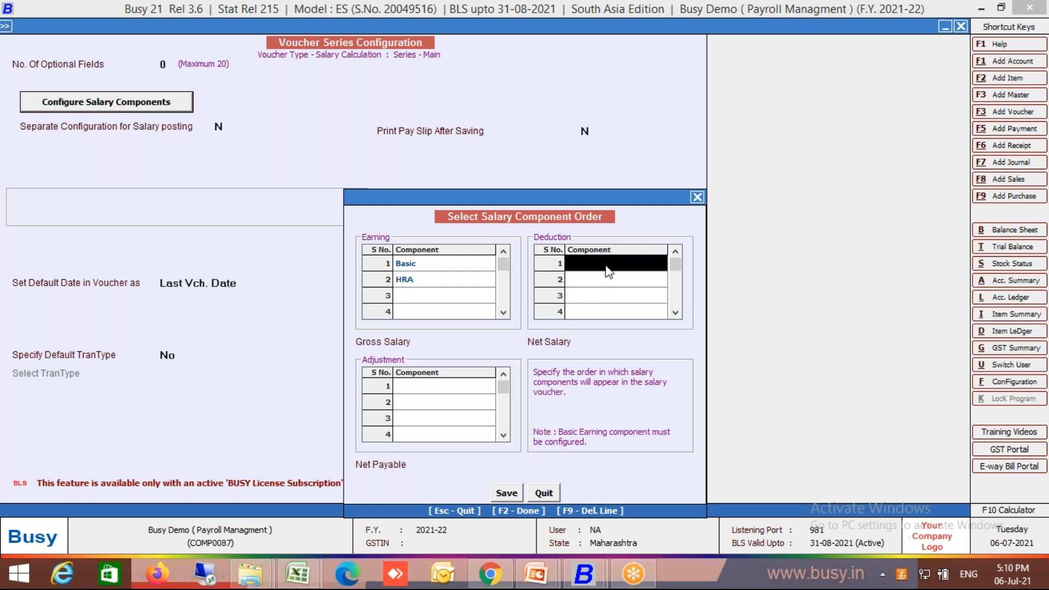
type("pf")
key("Return")
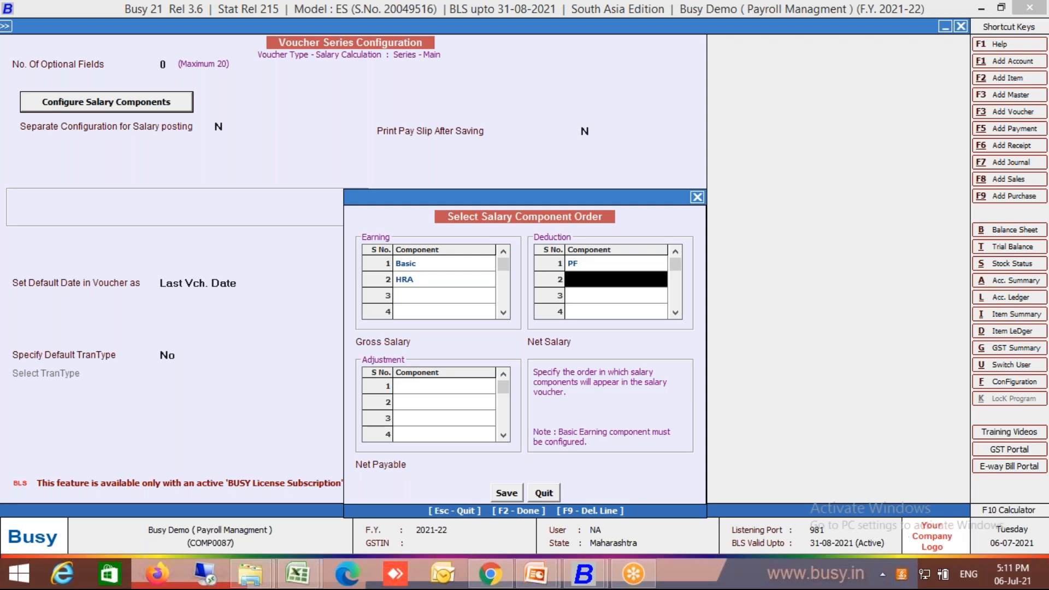
type("pt")
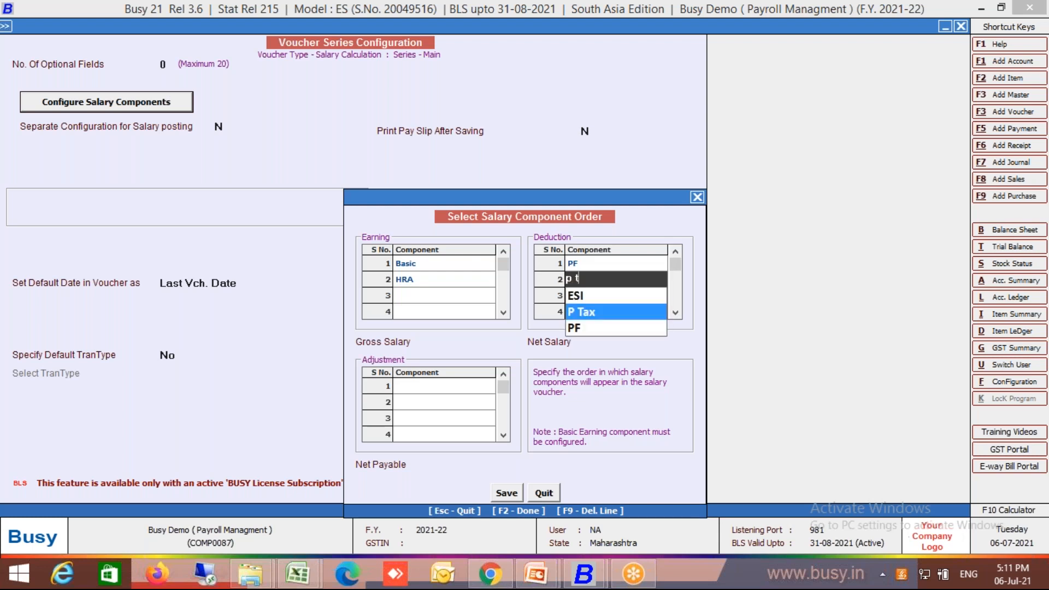
key("Return")
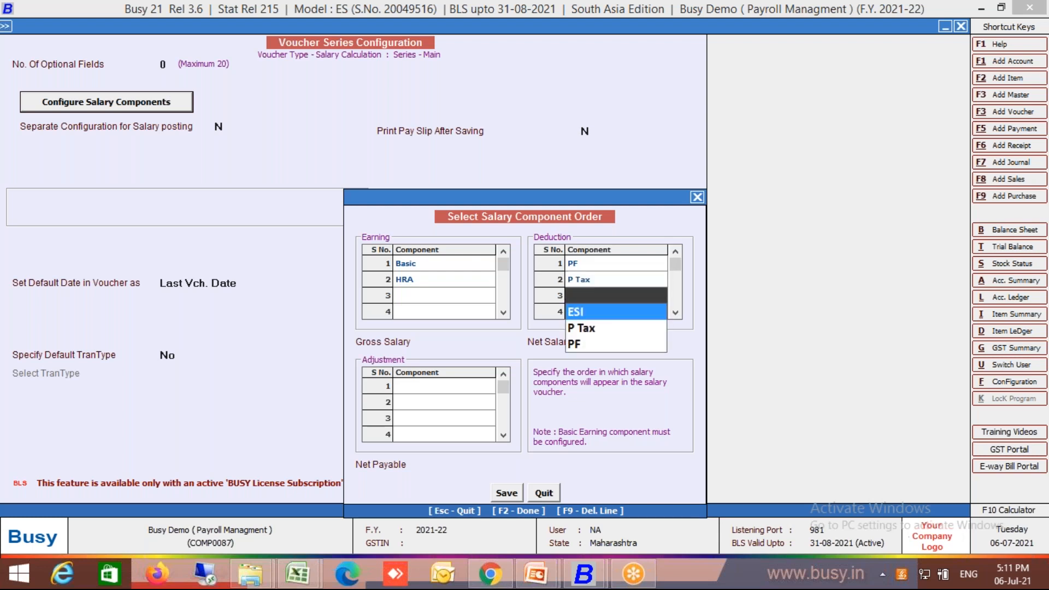
key("Return")
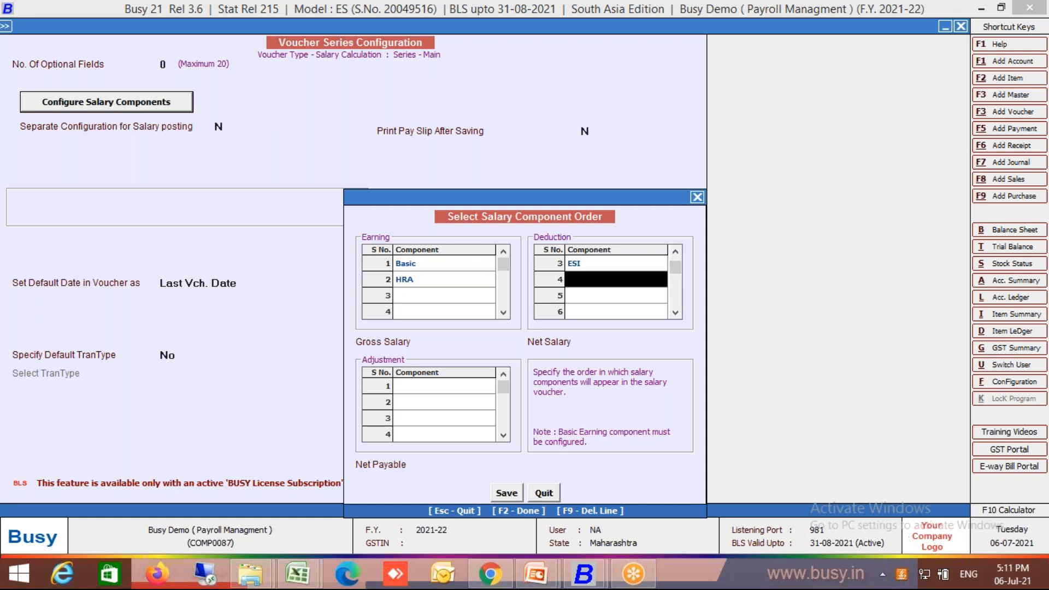
Step: List TDS, Adv. and Loan, in that order, as the salary adjustment components
key("Return")
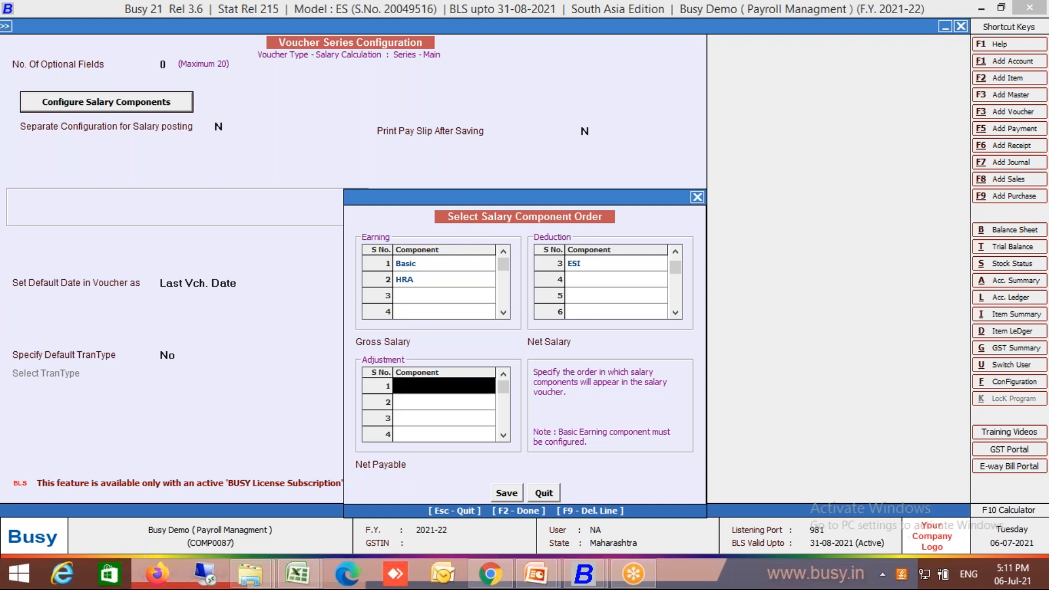
type("tds")
key("Return")
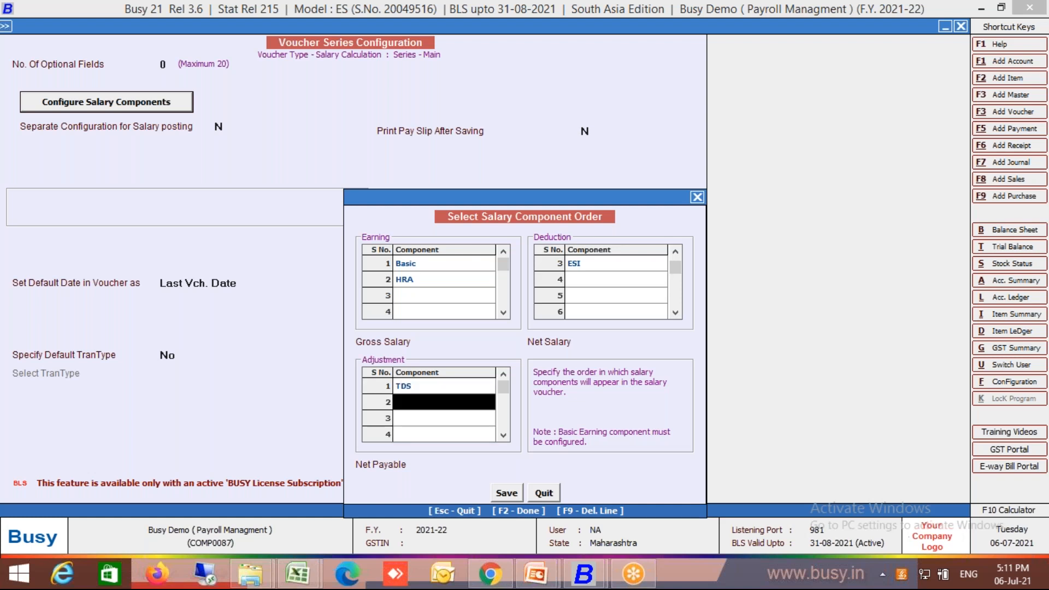
type("ad")
key("Return")
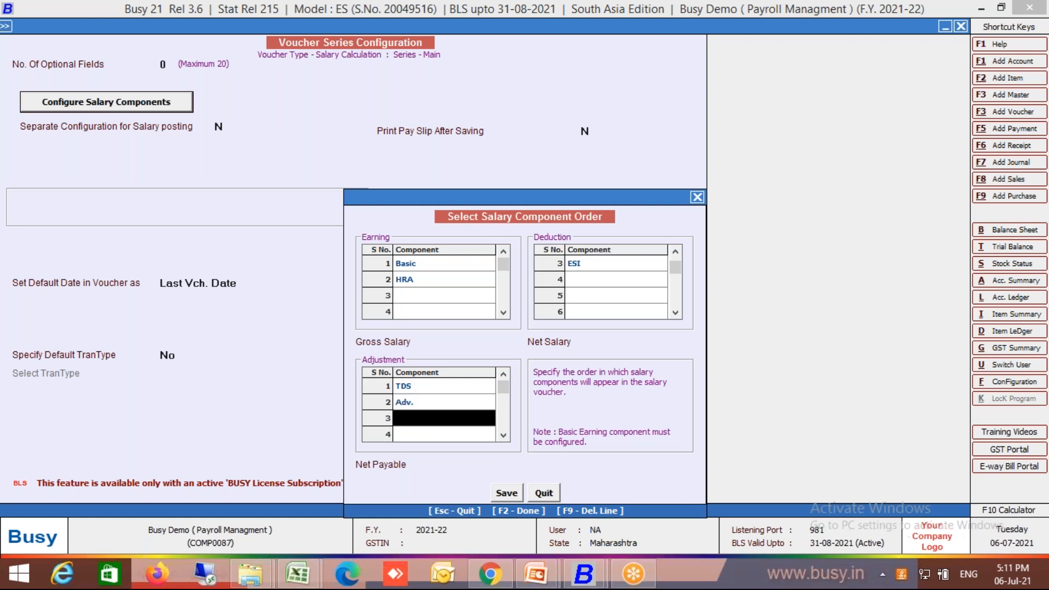
key("Return")
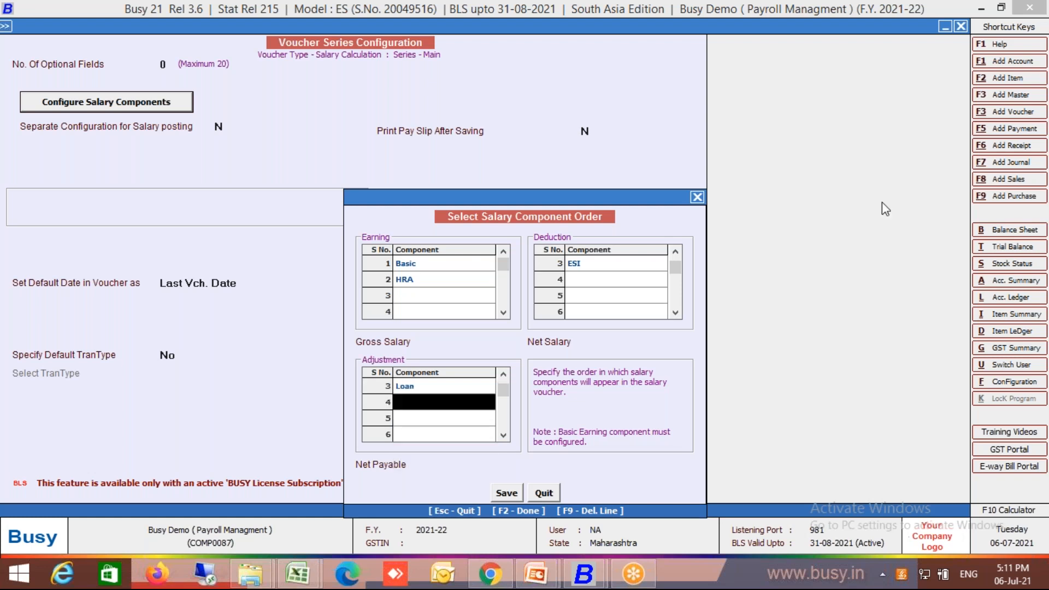
Step: Review the adjustment and deduction lists, then save the component order and the Main series configuration
key("Up")
key("Up")
key("Up")
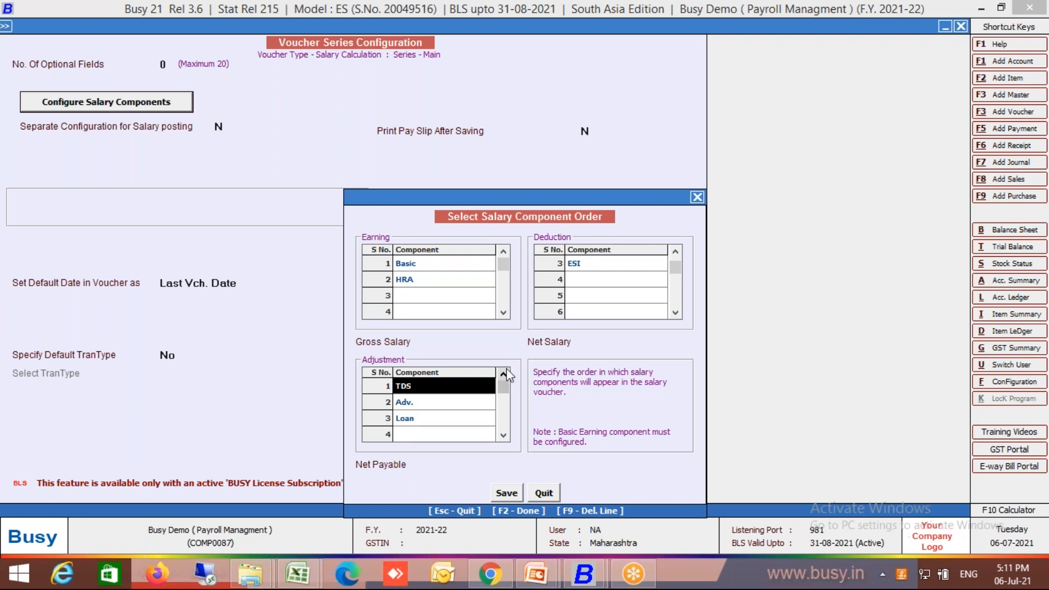
left_click(638, 279)
key("Up")
key("Up")
key("Up")
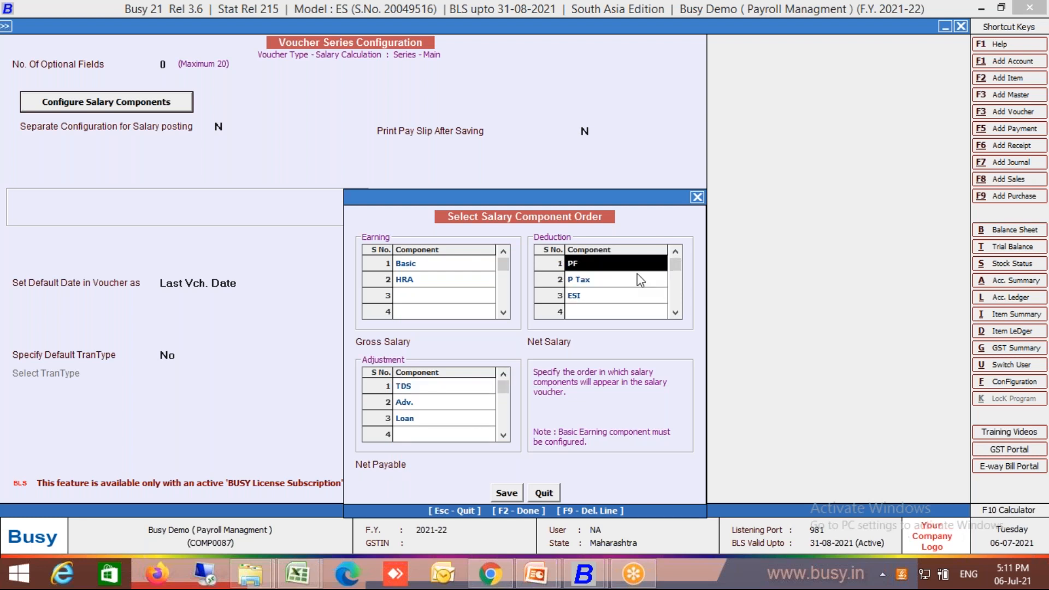
left_click(507, 494)
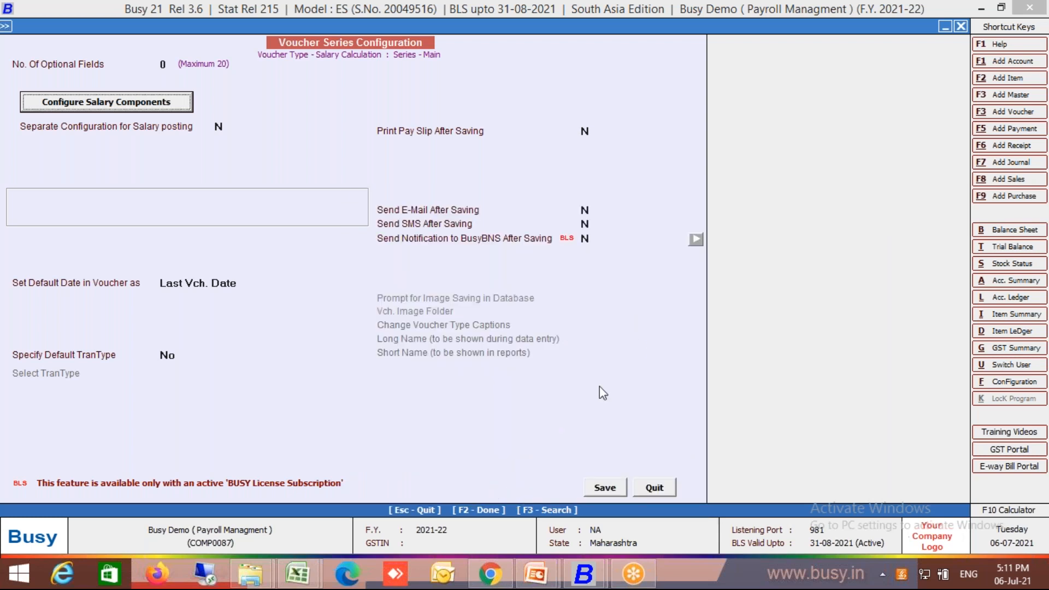
left_click(601, 494)
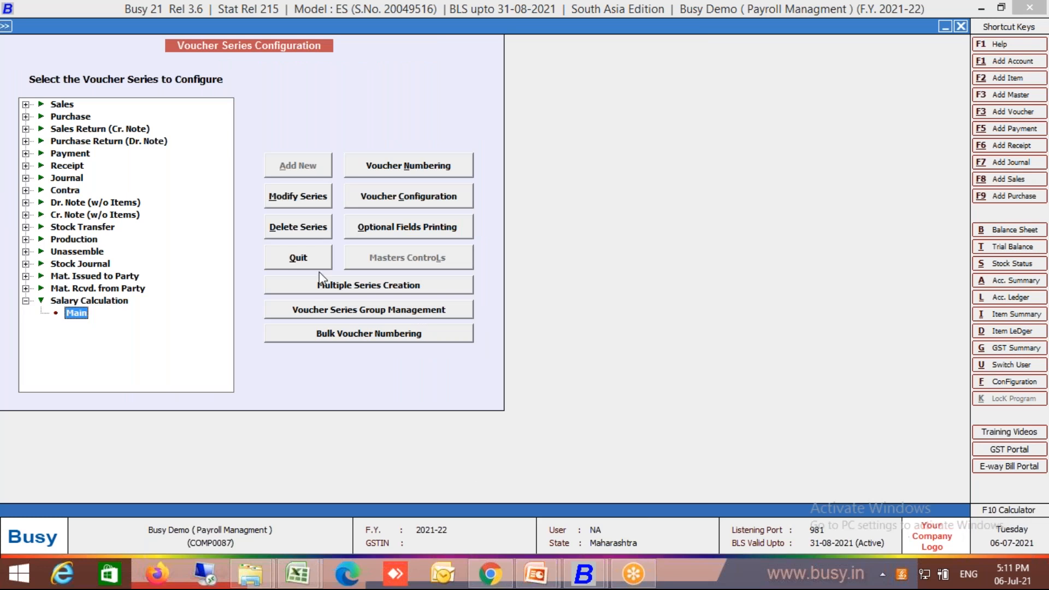
left_click(290, 259)
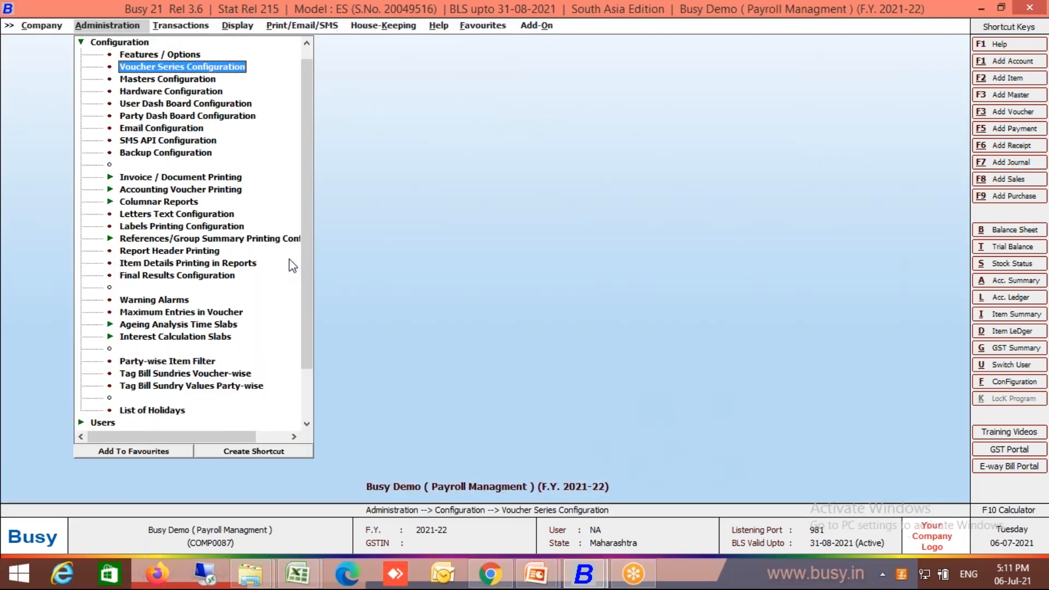
Step: Start a new Salary Calculation voucher in the Main series dated 30-04-2021
key("Escape")
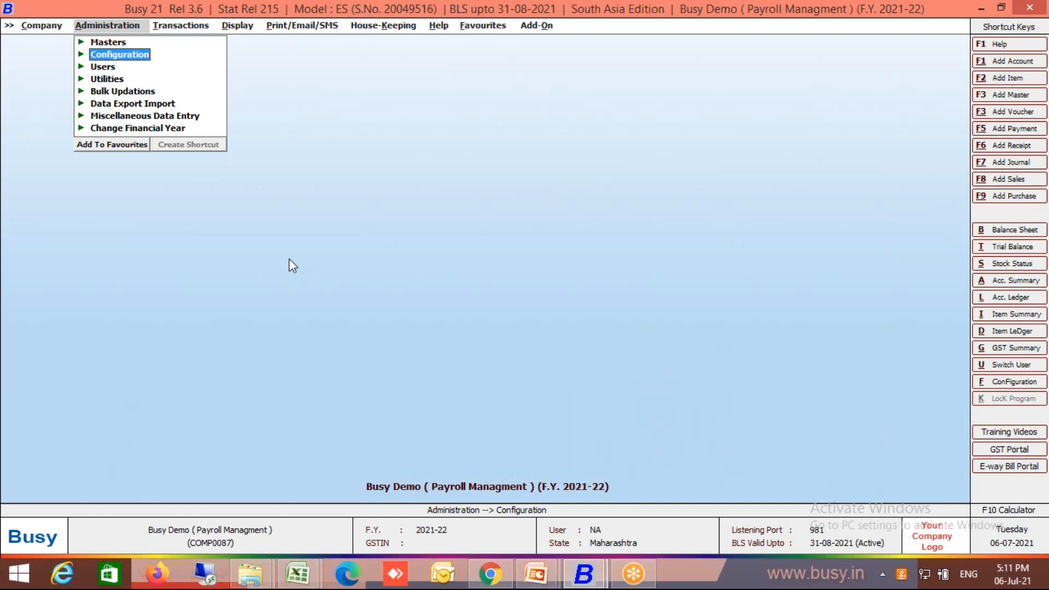
key("Right")
key("Down")
key("Down")
key("Down")
key("Down")
key("Down")
key("Down")
key("Down")
key("Down")
key("Down")
key("Down")
key("Down")
key("Down")
key("Down")
key("Down")
key("Down")
key("Down")
key("Down")
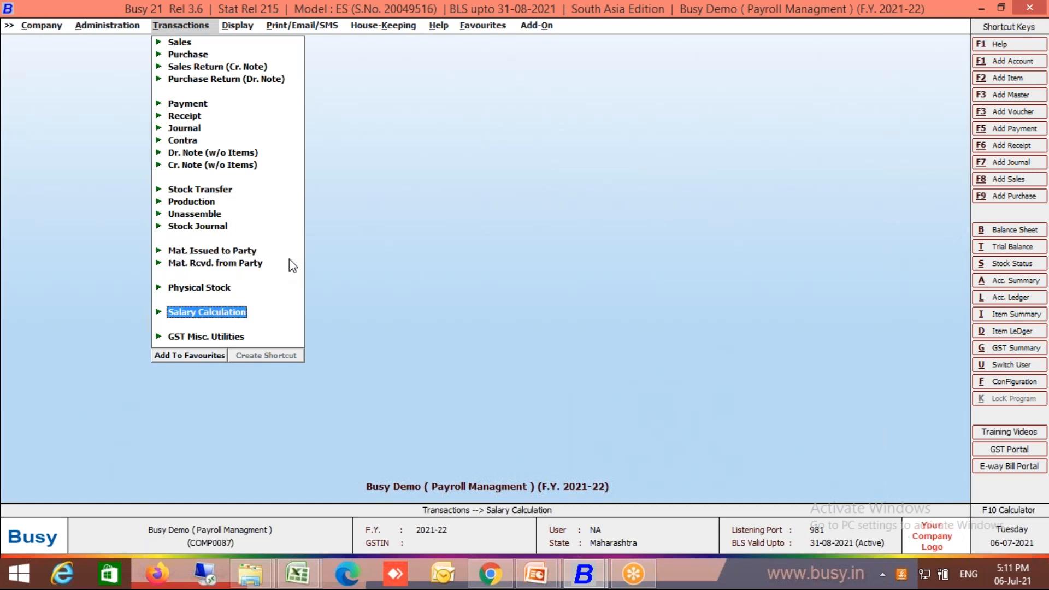
key("Return")
key("Return")
key("Return")
key("BackSpace")
type("2")
key("BackSpace")
type("30.5")
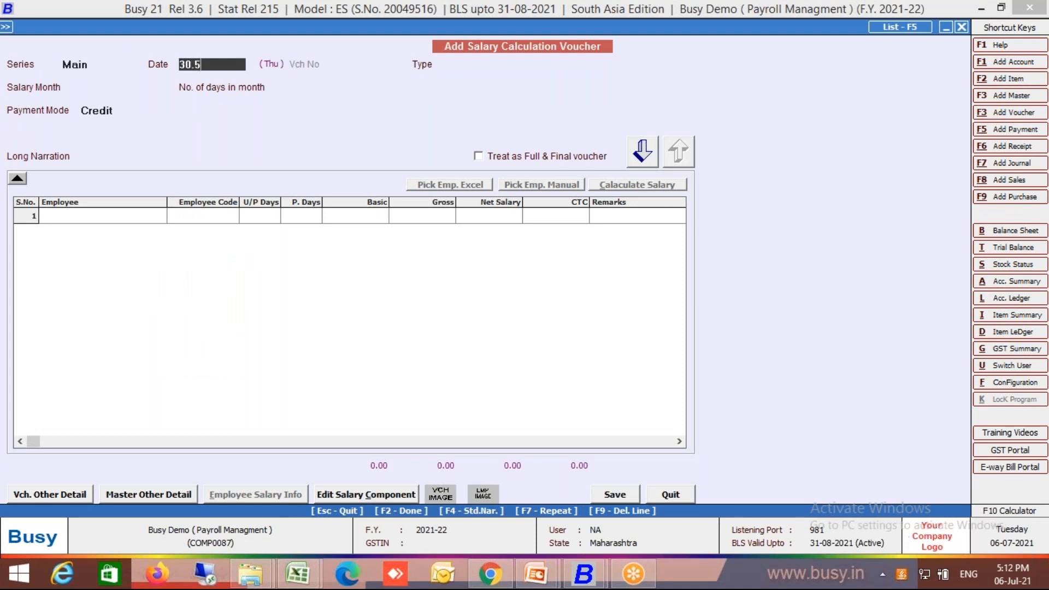
key("BackSpace")
type("4")
key("Return")
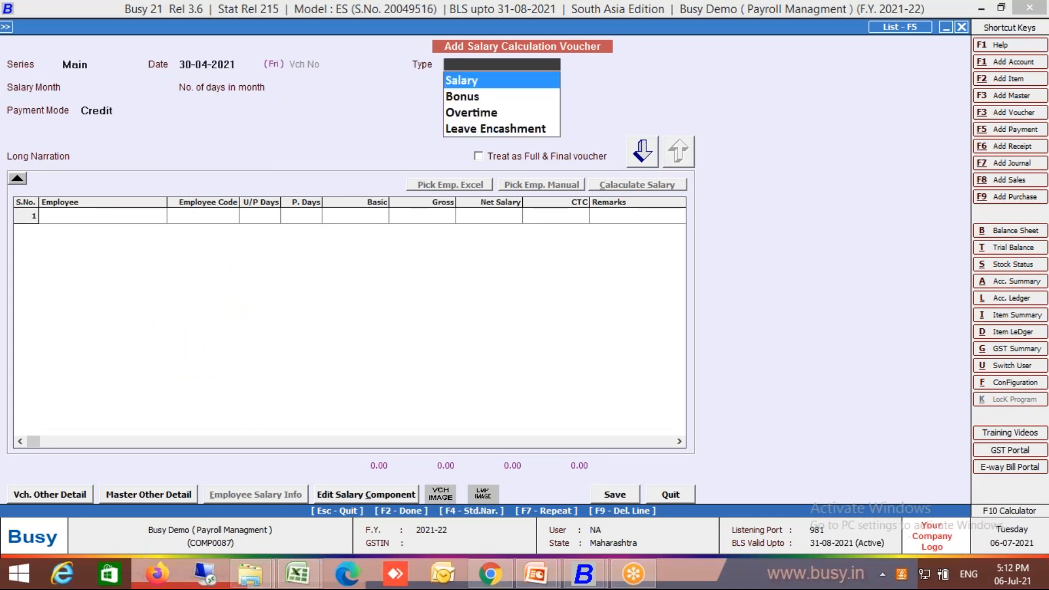
Step: Make it an Overtime voucher with salary date 30-04-2021, accepting structure date 01-04-2021, 30 days in the month and 8 daily working hours
key("Down")
key("Down")
key("Return")
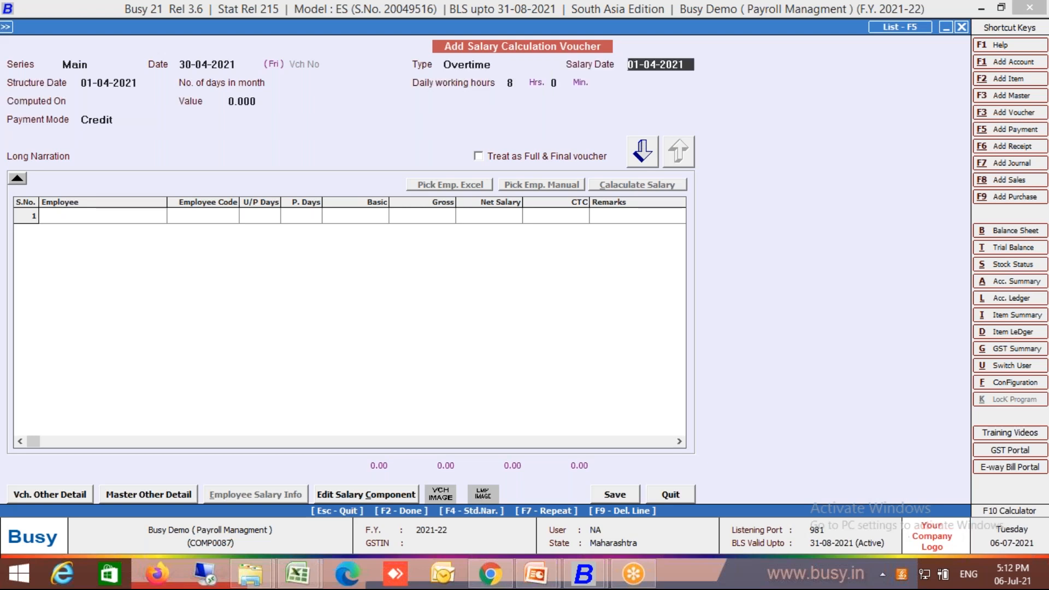
type("30.4")
key("Return")
key("Return")
key("Return")
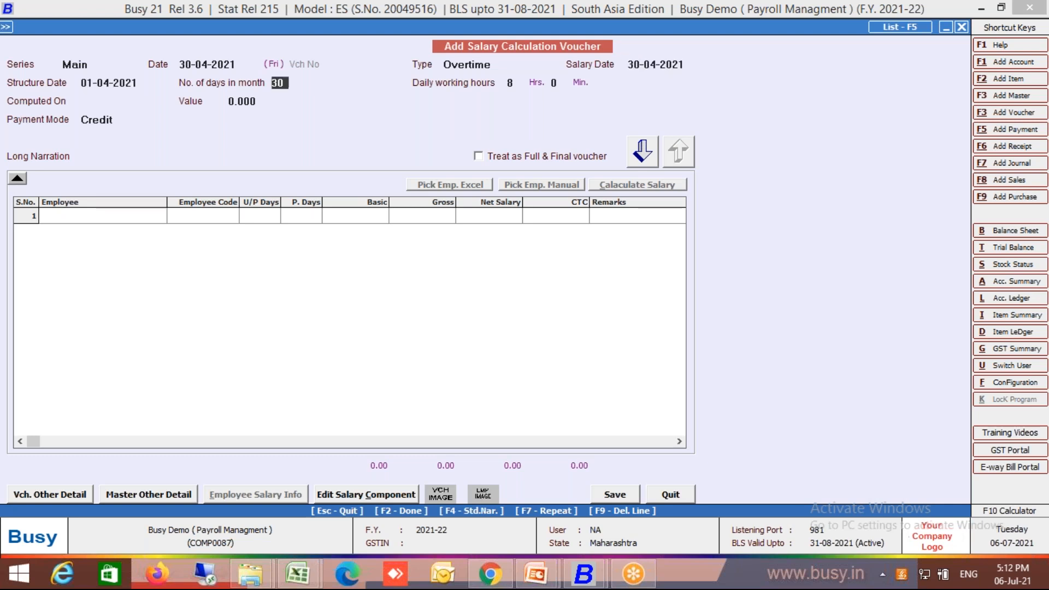
key("Return")
key("Return")
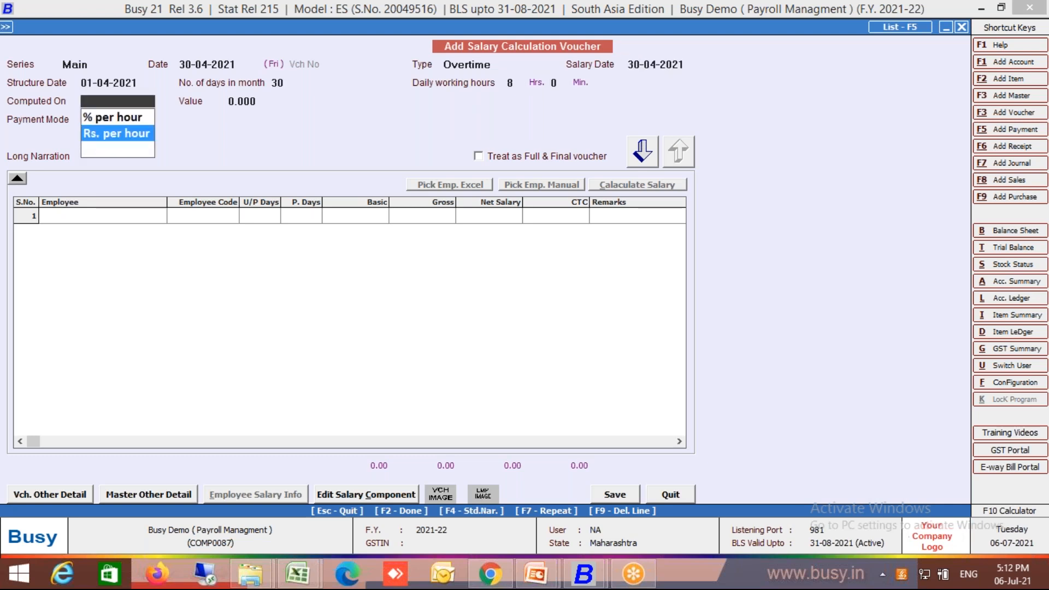
Step: Compute the overtime at 125 % per hour, keep Credit as payment mode, and proceed to the employee entries
key("Return")
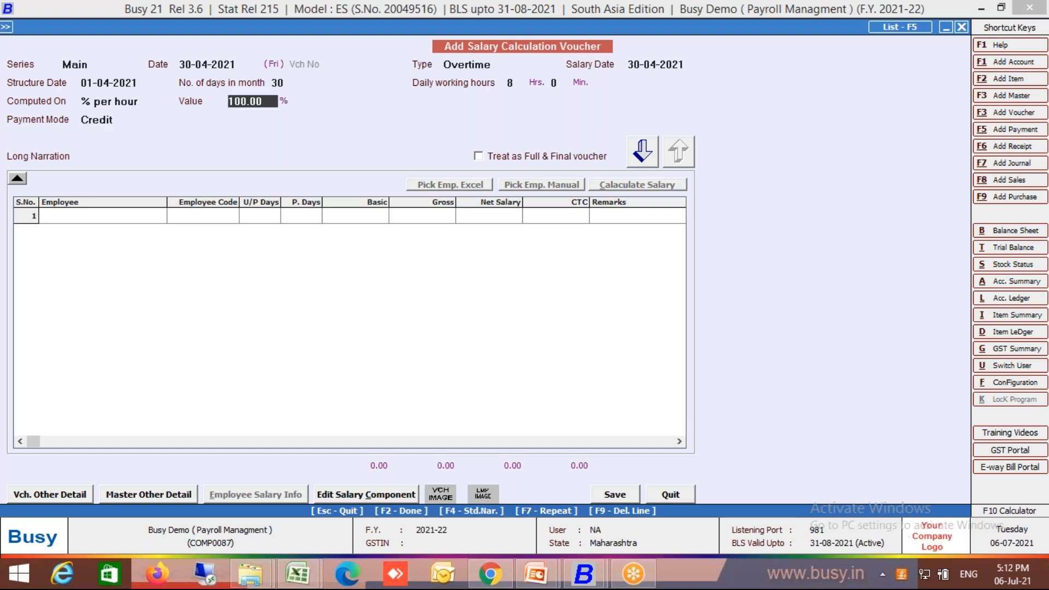
type("125")
key("Return")
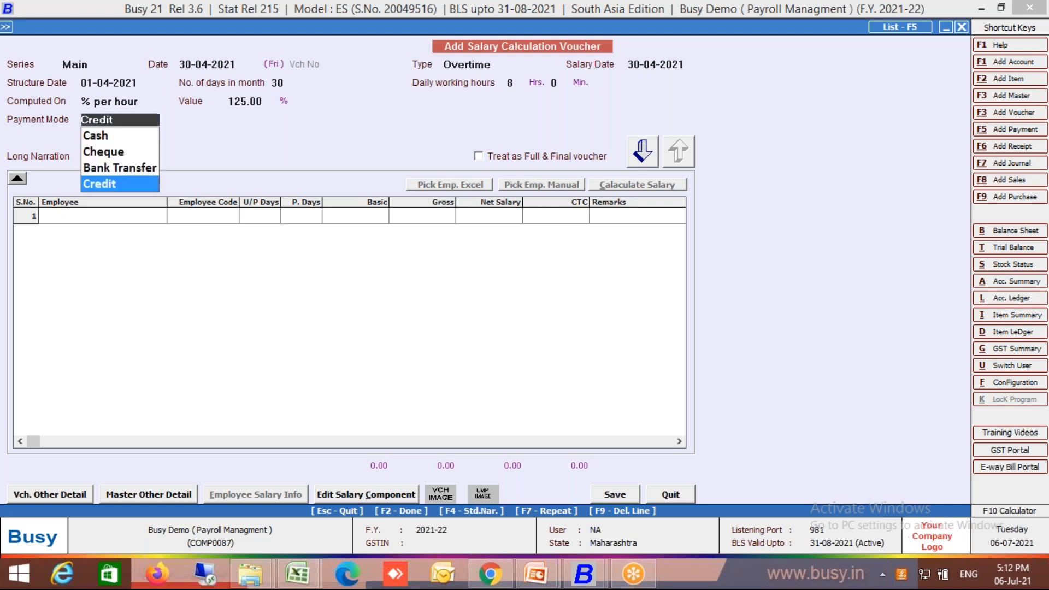
key("Return")
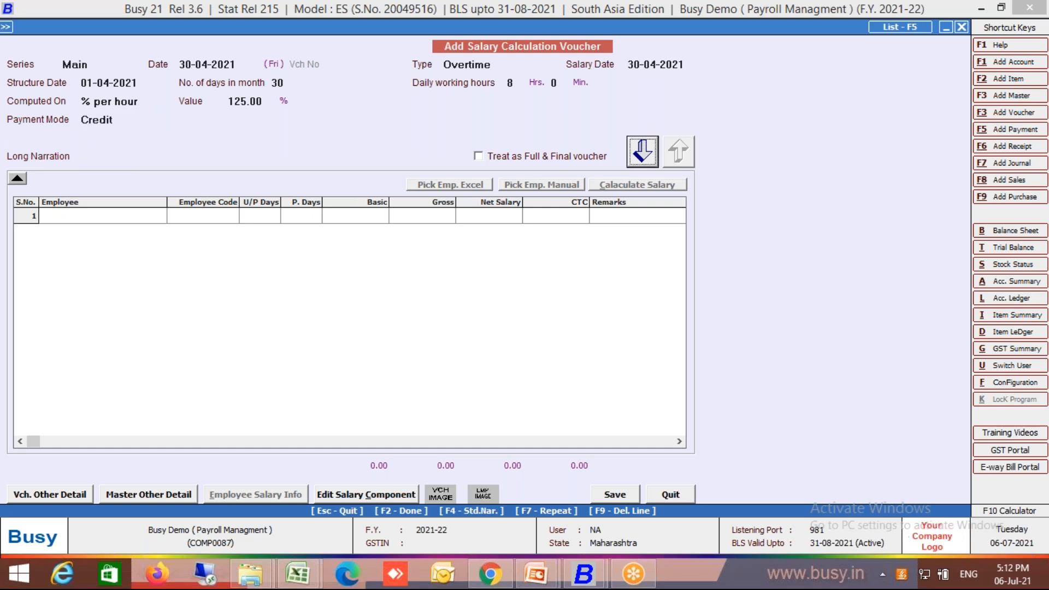
key("Return")
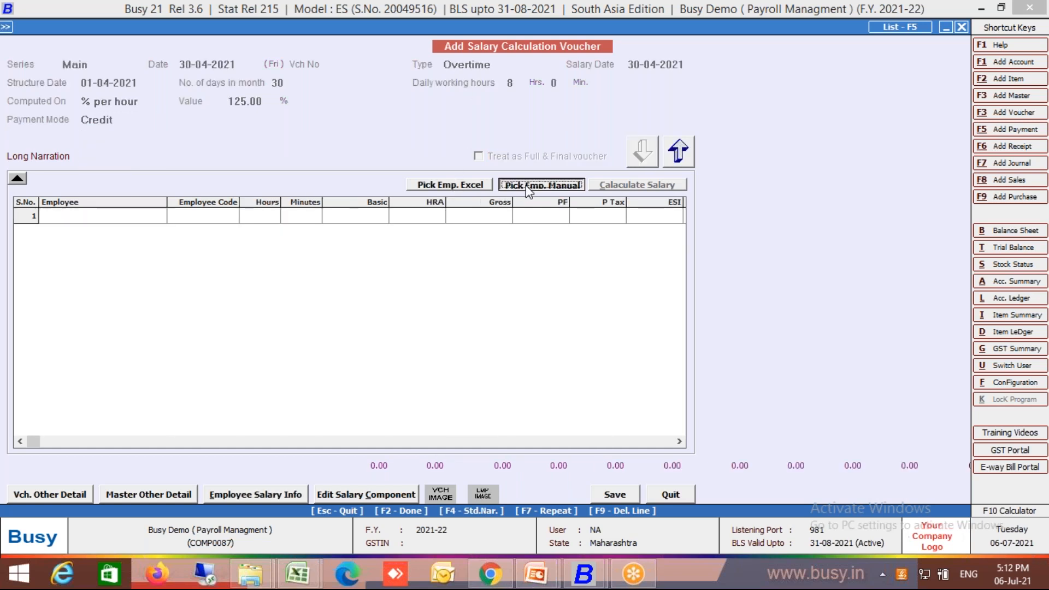
Step: Pick Worker 1 manually for the overtime voucher and enter 27 overtime hours
left_click(526, 185)
left_click(264, 74)
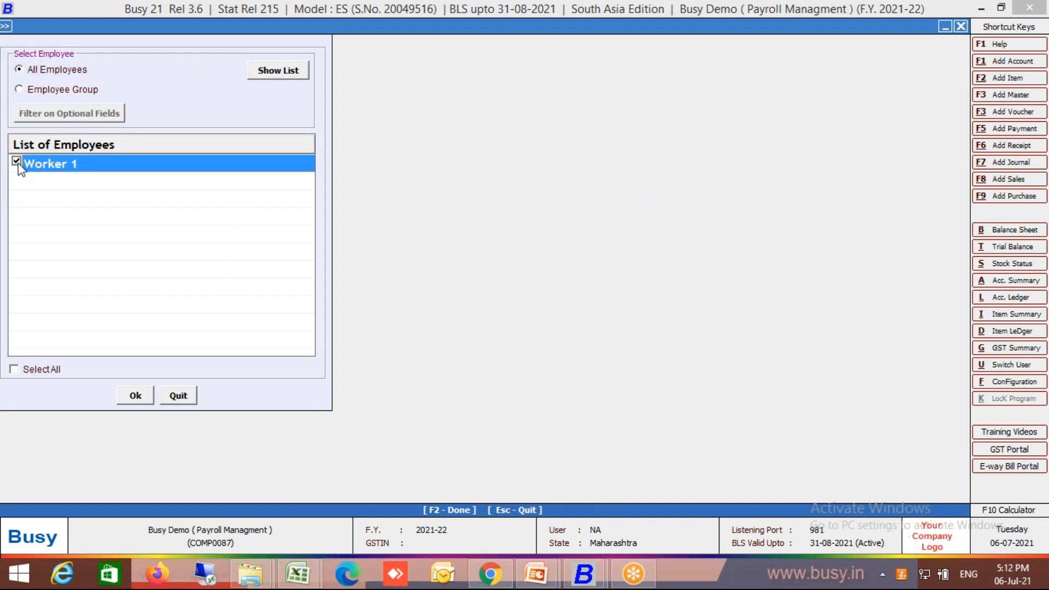
left_click(135, 396)
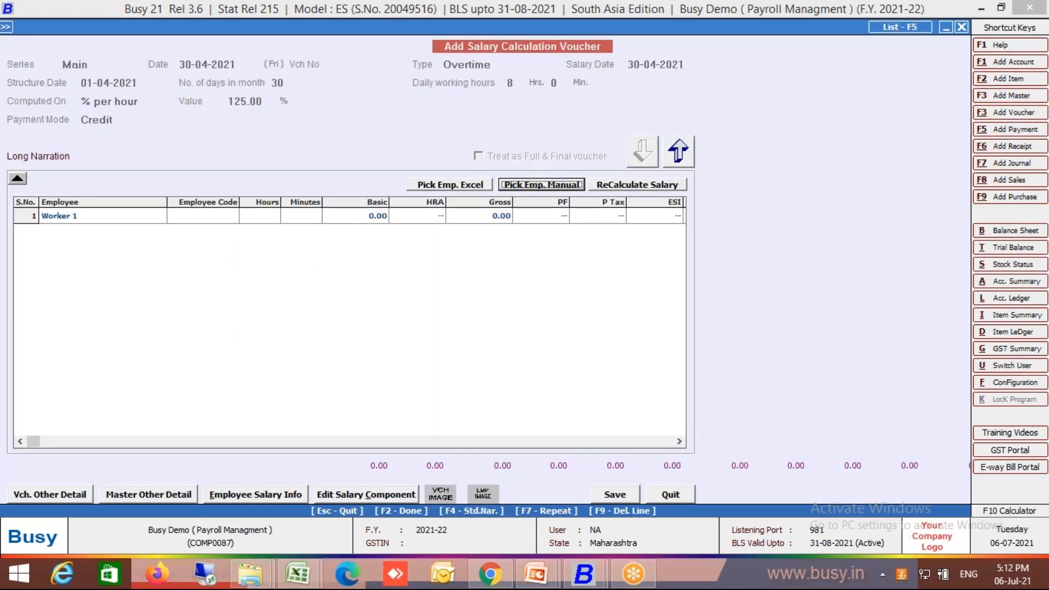
left_click(271, 218)
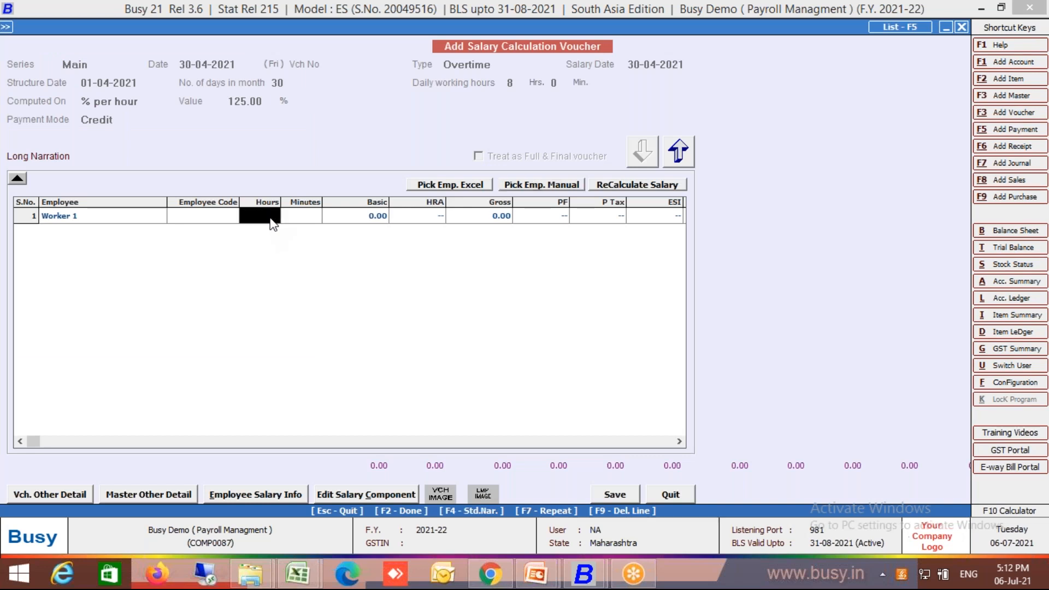
type("27")
key("Return")
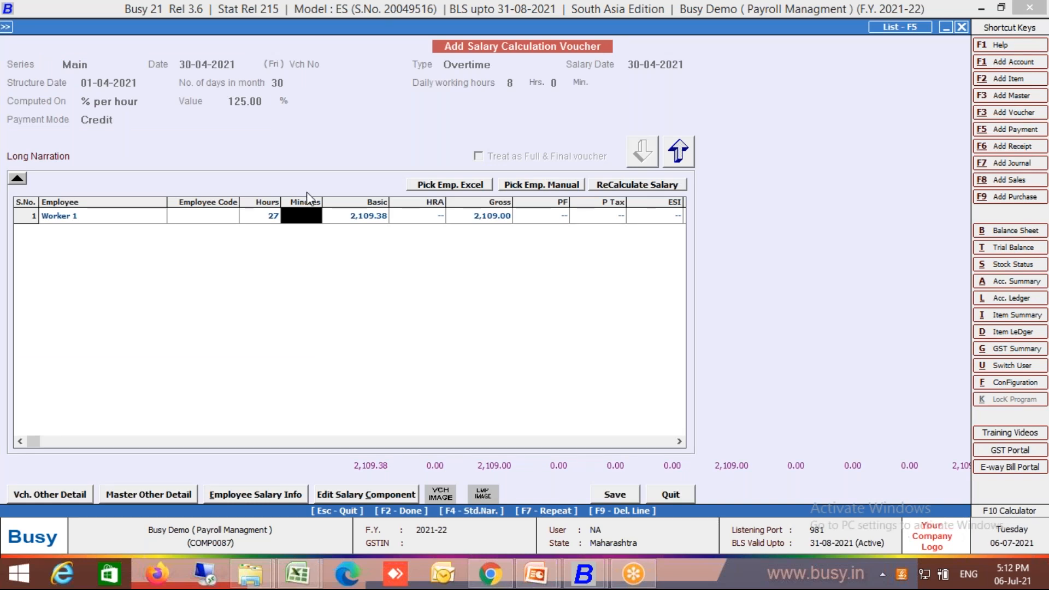
Step: Examine Worker 1's salary structure and the Basic Salary component's overtime setting, then return to the voucher unchanged
left_click(373, 218)
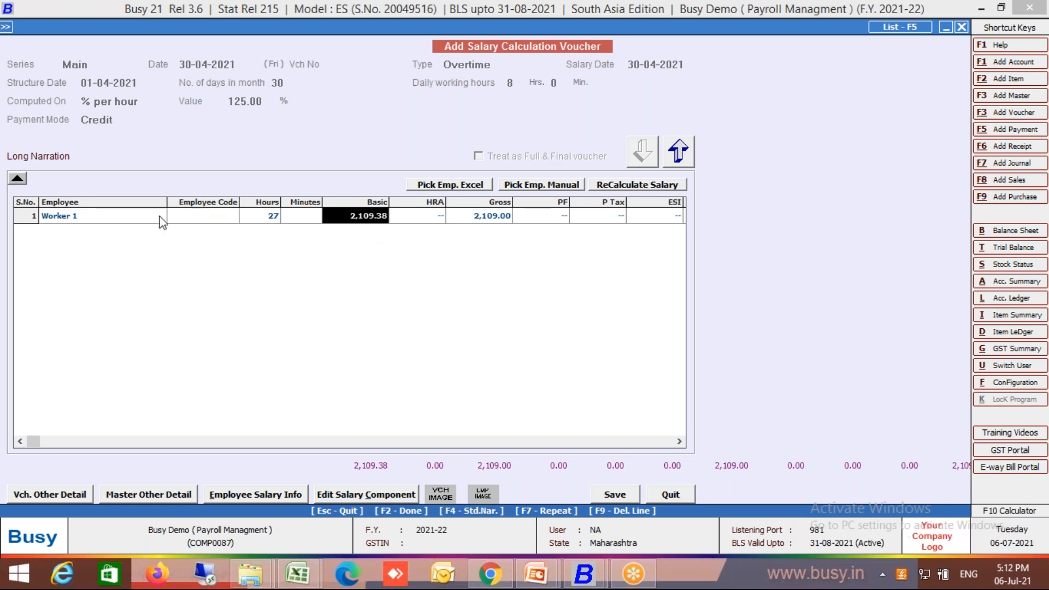
left_click(155, 219)
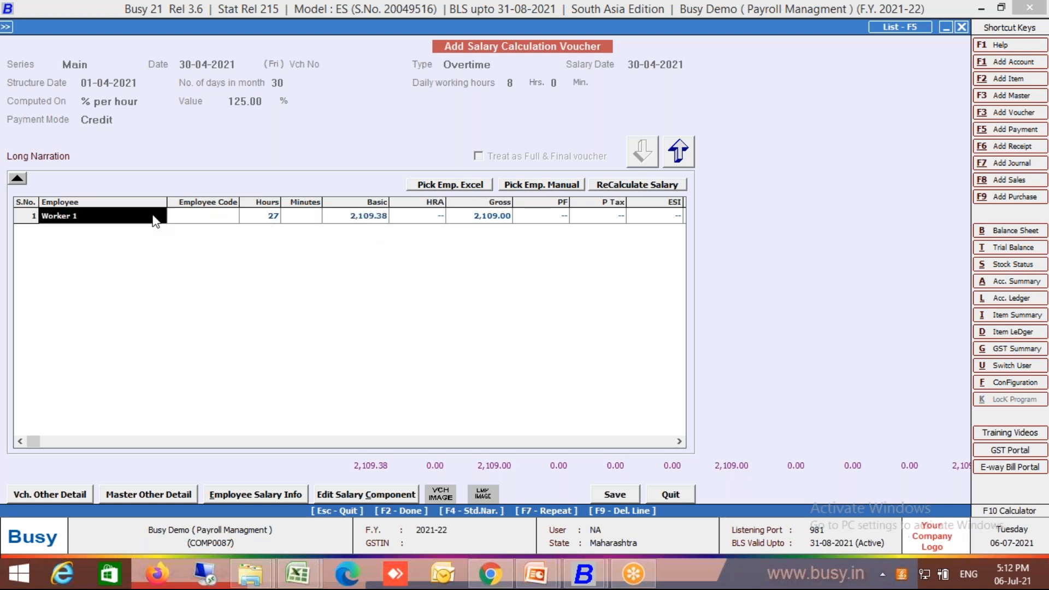
key("alt+m")
left_click(309, 428)
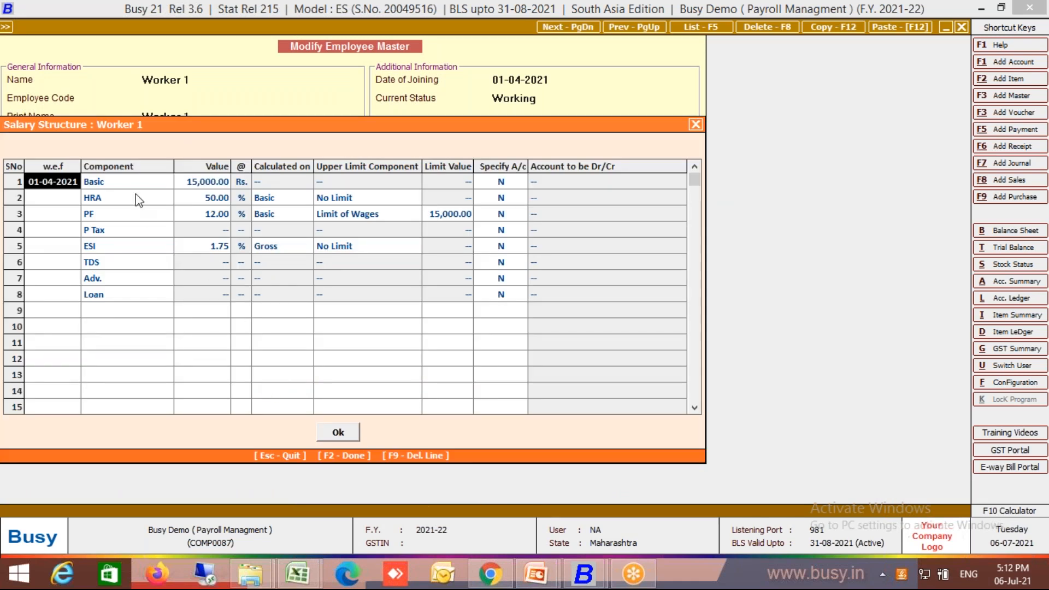
left_click(133, 185)
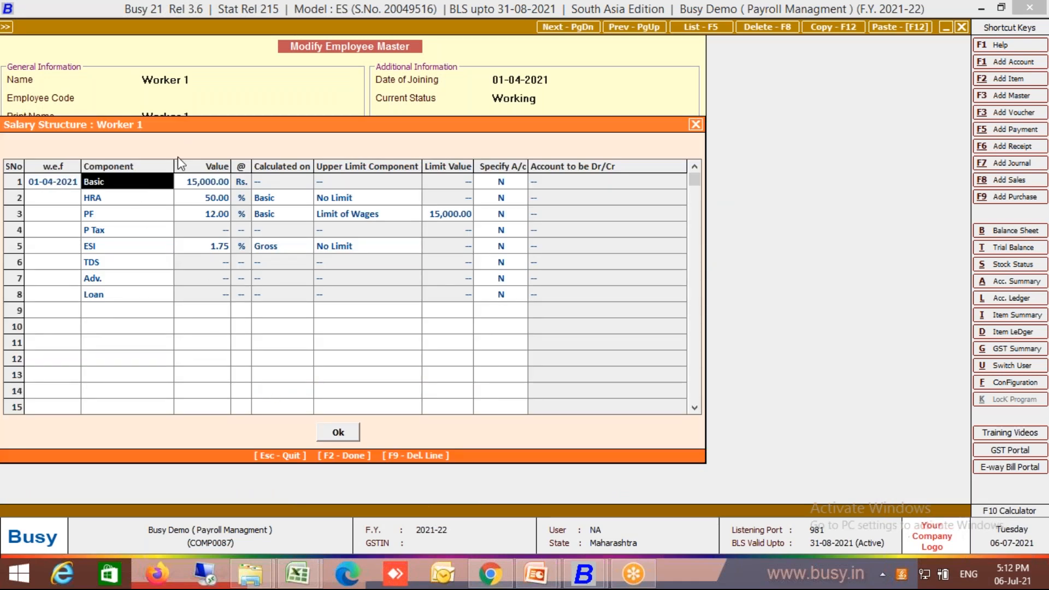
key("alt+m")
left_click(402, 188)
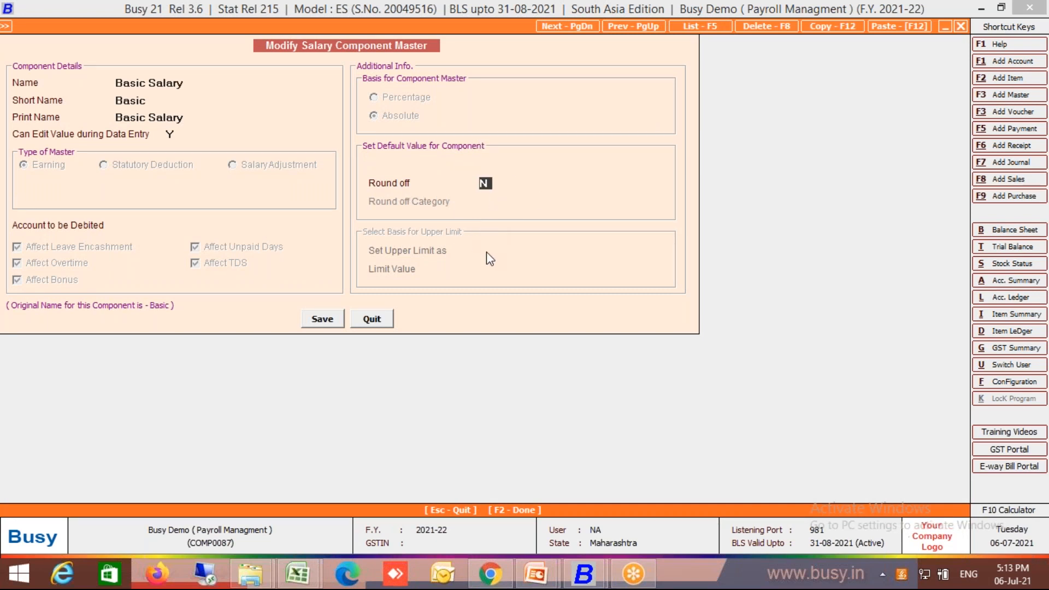
key("Escape")
key("Escape")
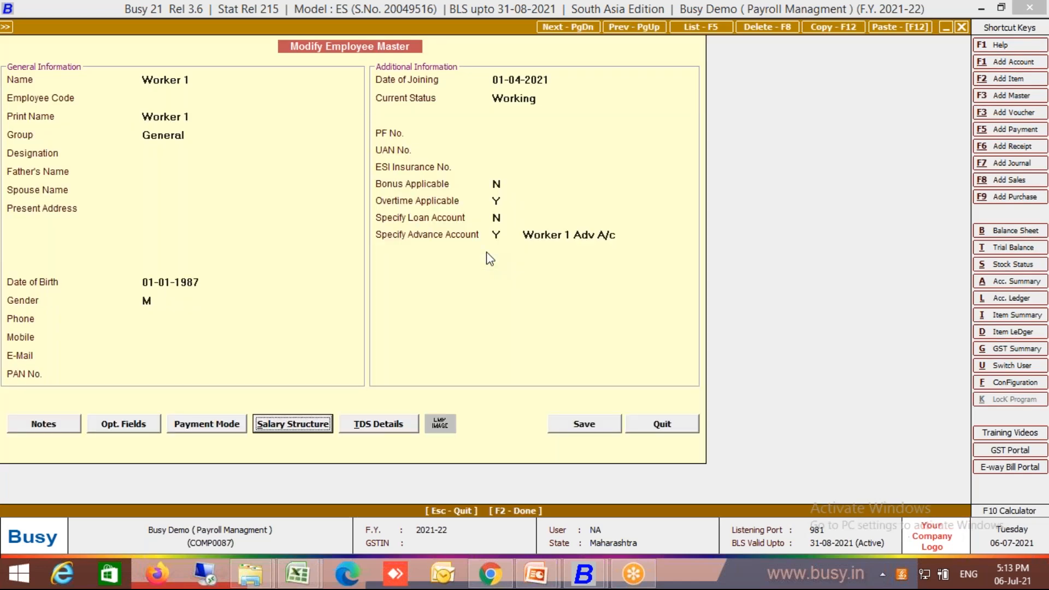
key("Escape")
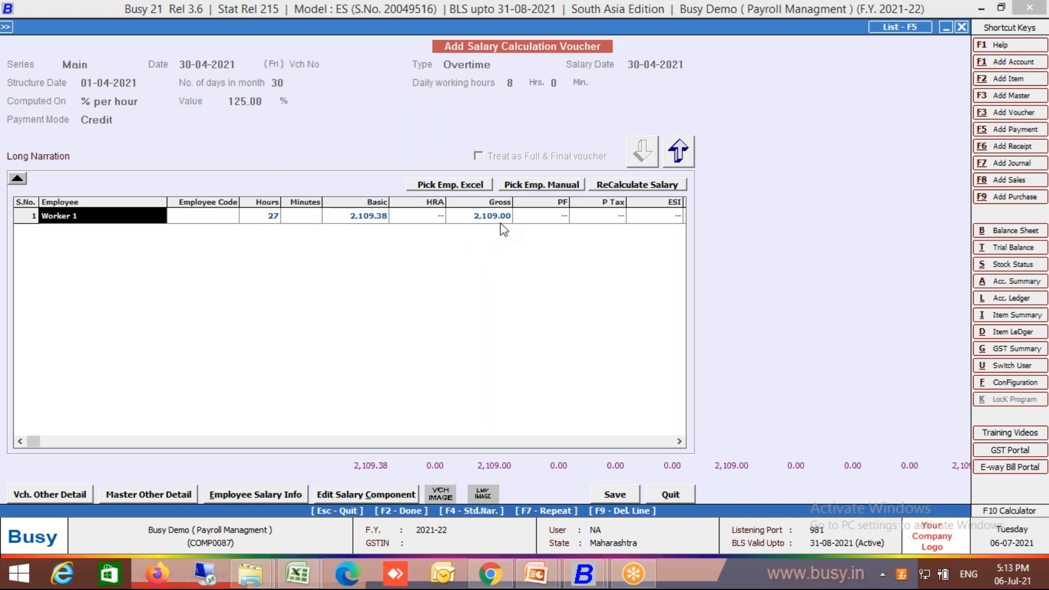
Step: Save the overtime voucher and leave voucher entry
left_click(621, 494)
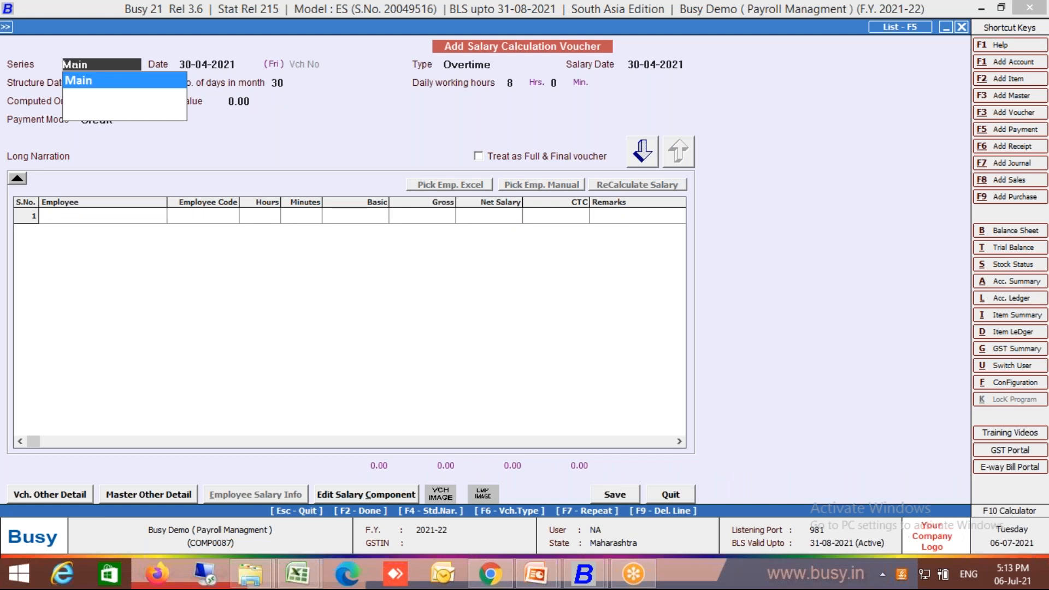
key("Escape")
key("Escape")
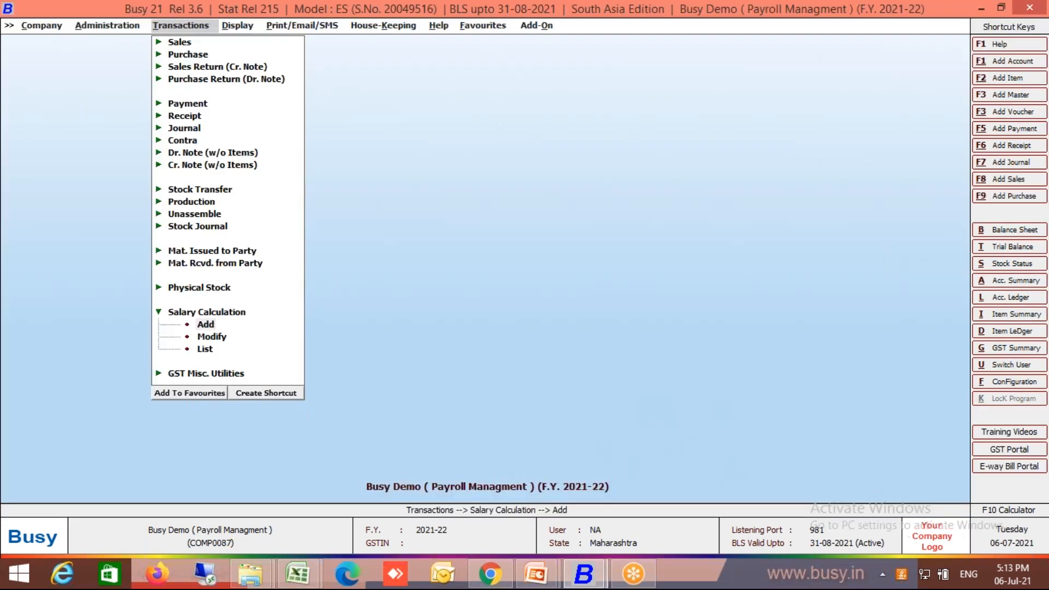
Step: Start another Salary Calculation voucher dated 30-04-2021 with type Salary, month April, 30 days and Credit payment mode
key("Return")
key("Return")
key("Return")
key("Down")
key("Up")
key("Return")
key("Return")
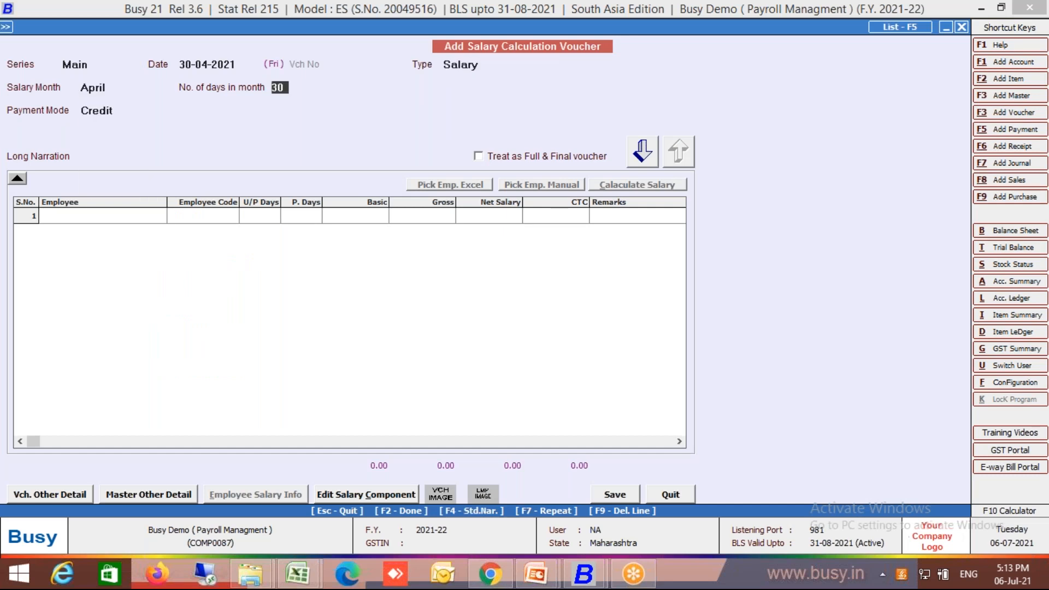
key("Return")
key("Return")
key("Return")
key("Return")
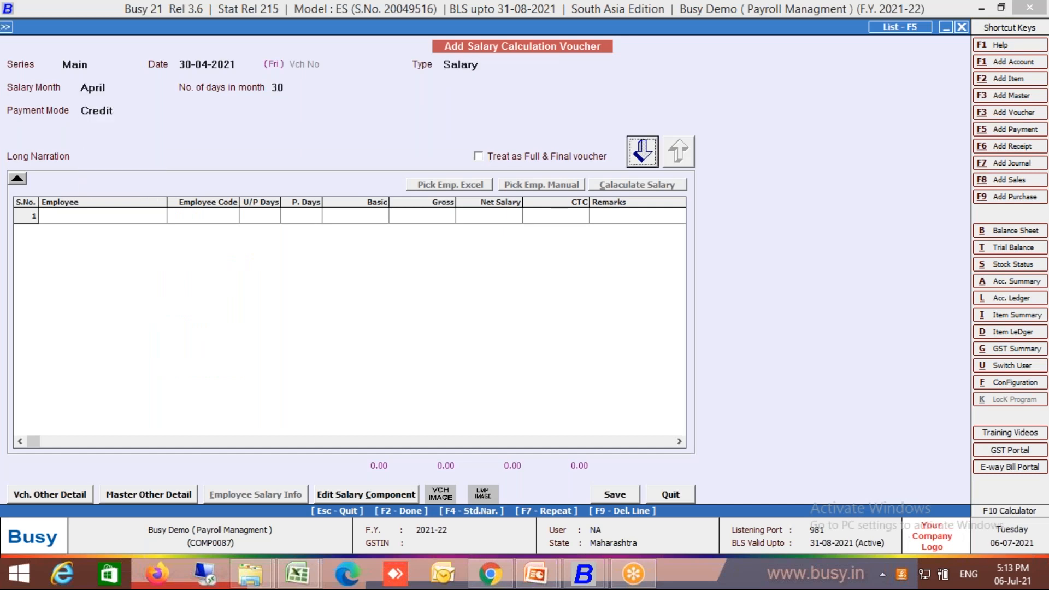
Step: List all employees and pick Manager 1 and Worker 1 manually for the salary voucher
left_click(571, 189)
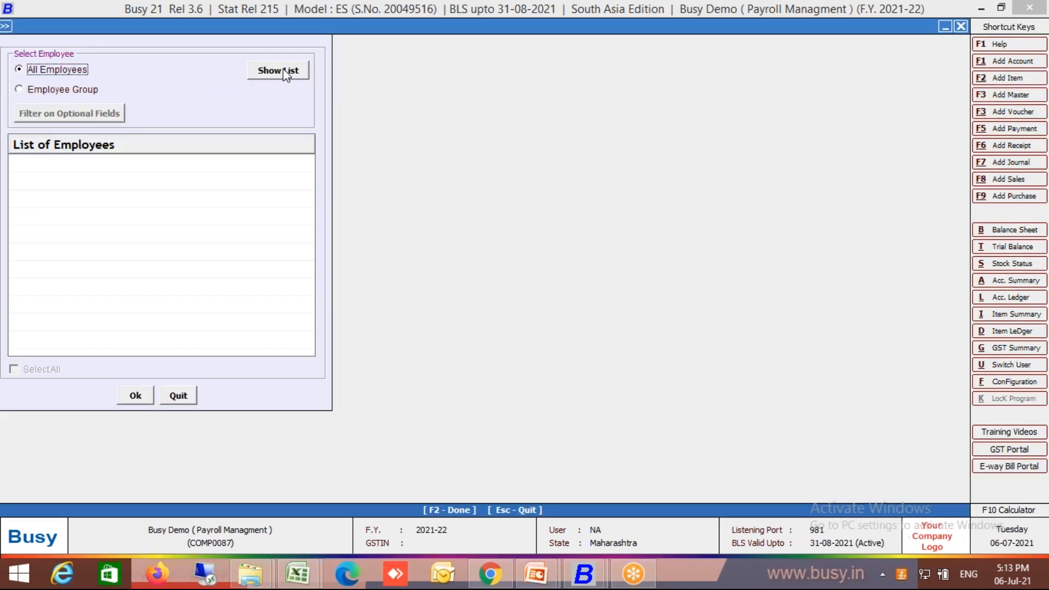
left_click(284, 75)
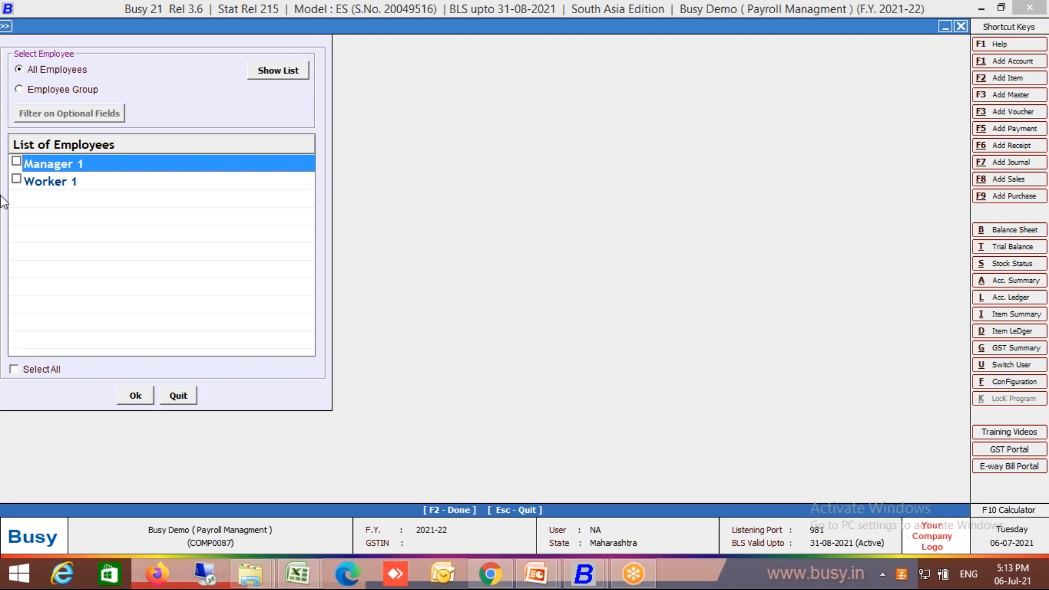
left_click(32, 370)
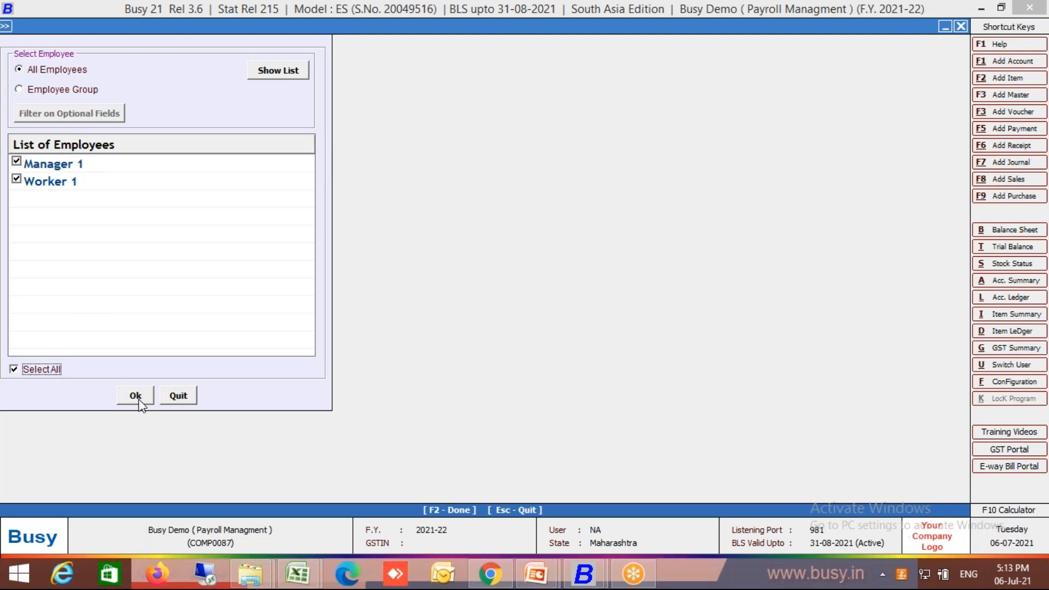
left_click(137, 396)
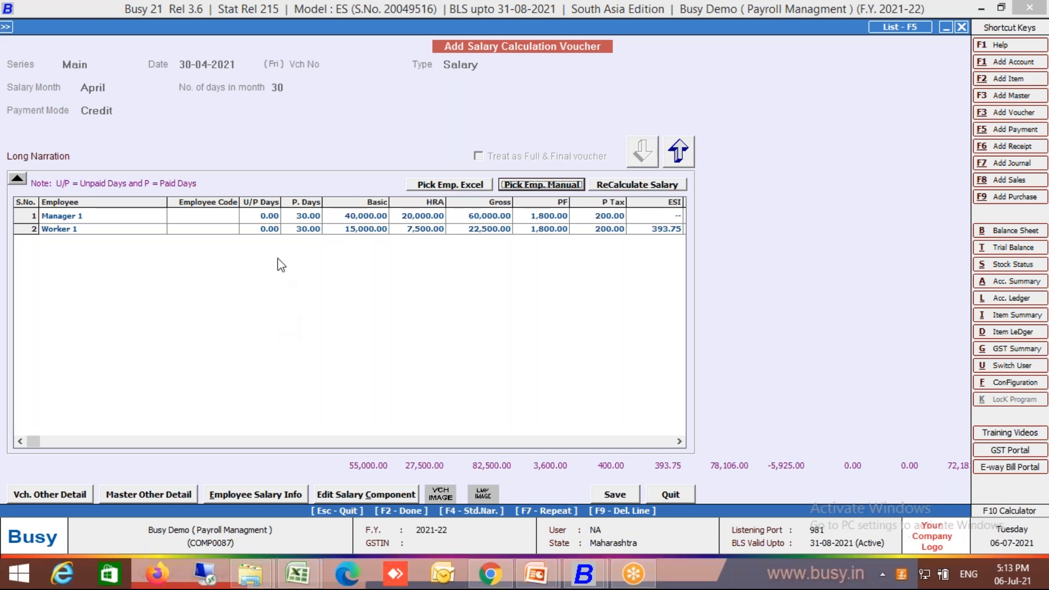
Step: Set the unpaid days to 1 for Worker 1 and 3 for Manager 1 in the salary voucher
left_click(262, 215)
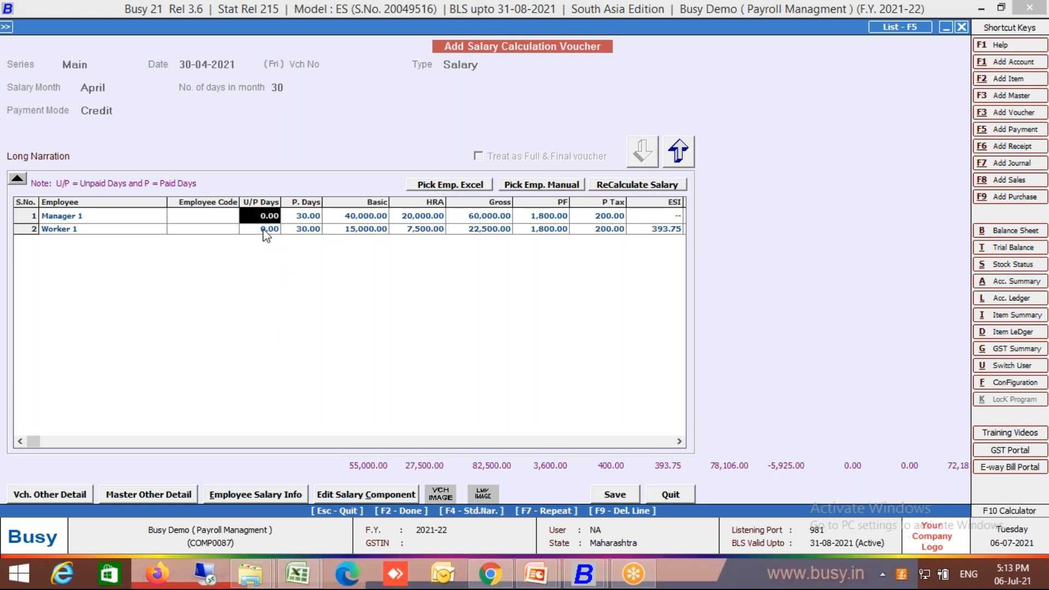
left_click(266, 229)
type("1")
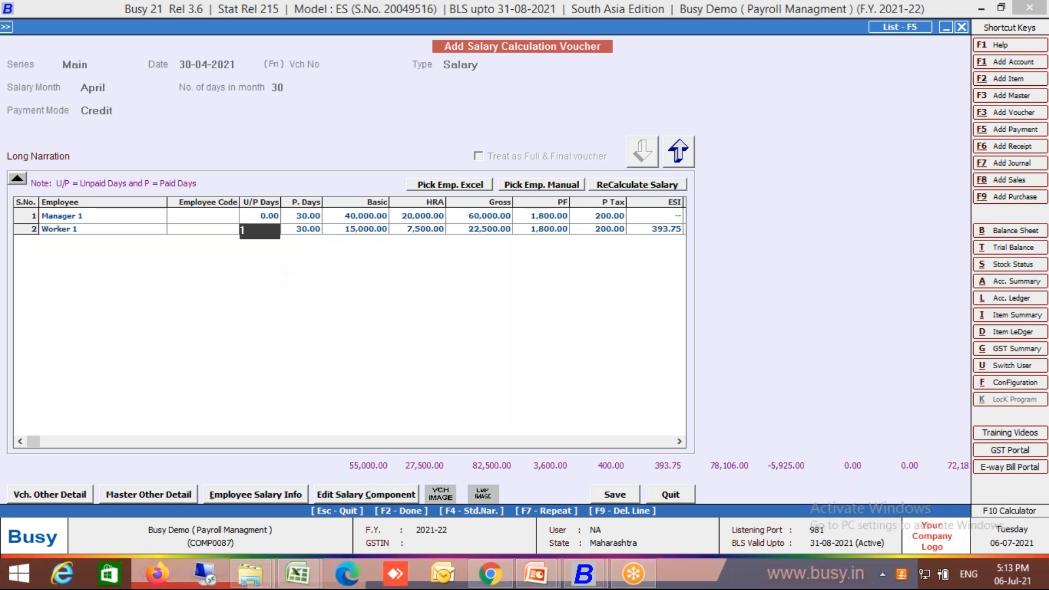
key("Return")
left_click(270, 217)
type("3")
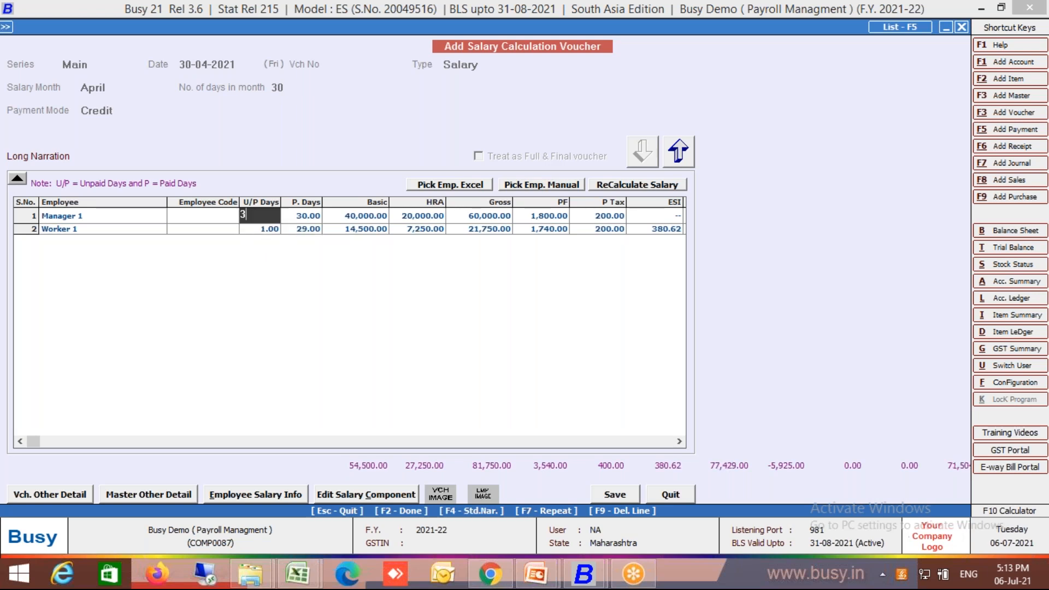
key("Return")
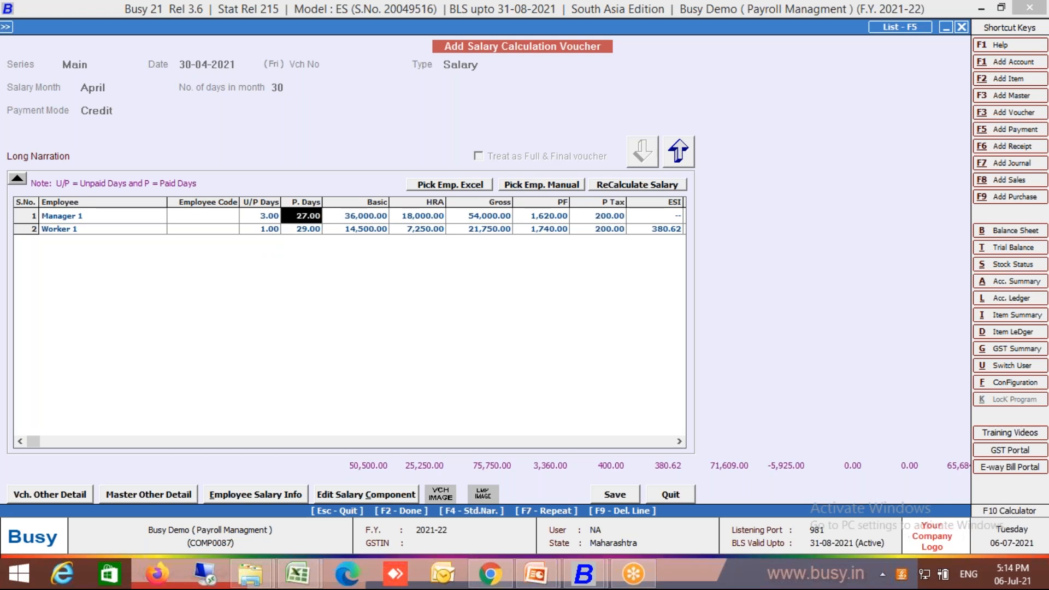
key("Return")
key("Return")
key("Return")
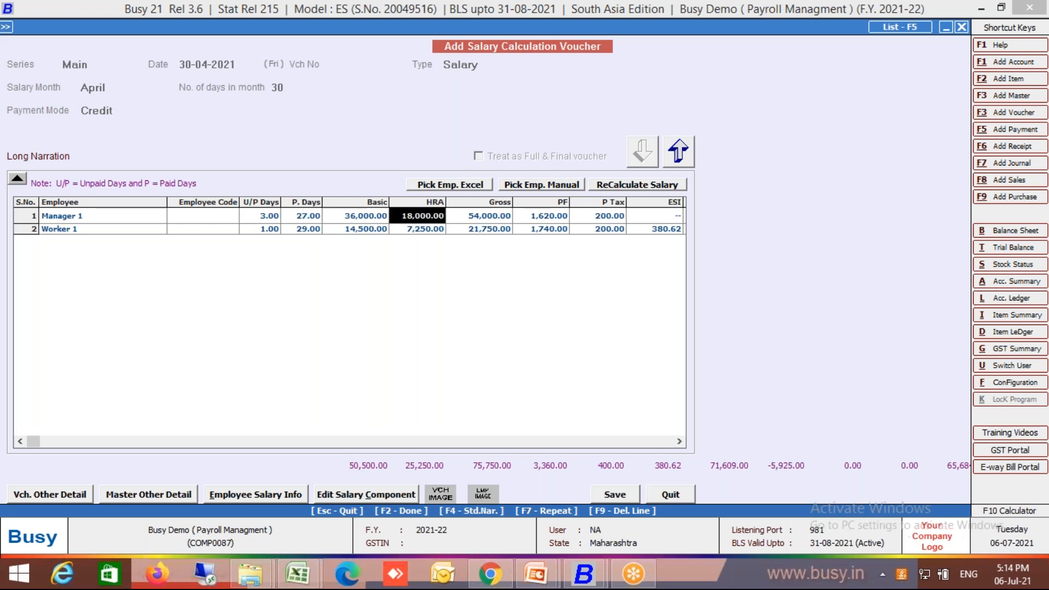
Step: Examine the gross, PF, professional tax and ESI amounts calculated for Manager 1 and Worker 1
key("Right")
key("Down")
key("Up")
key("Down")
key("Up")
key("Down")
key("Up")
key("Down")
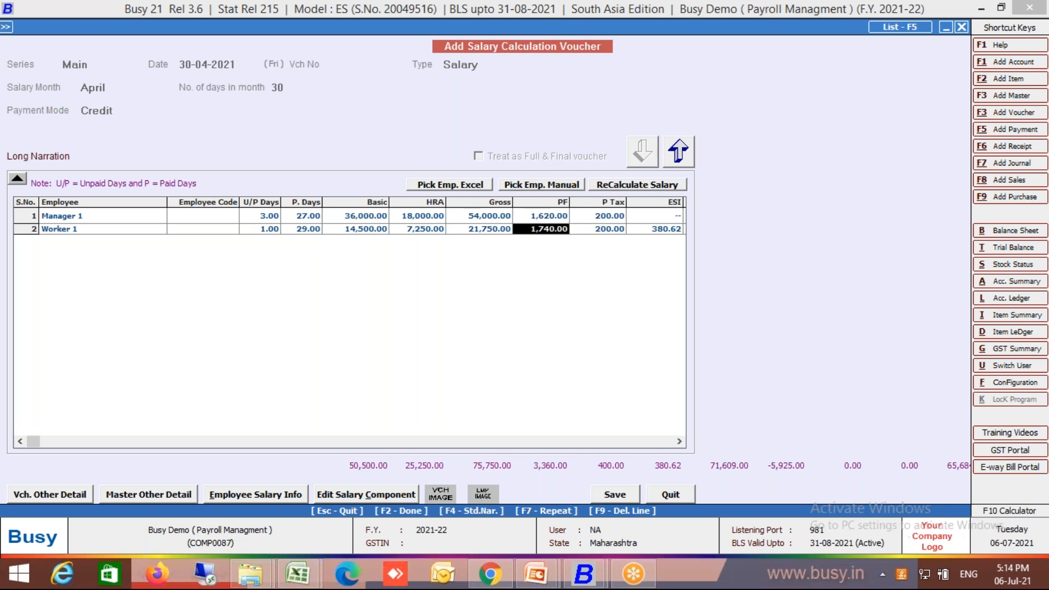
key("Up")
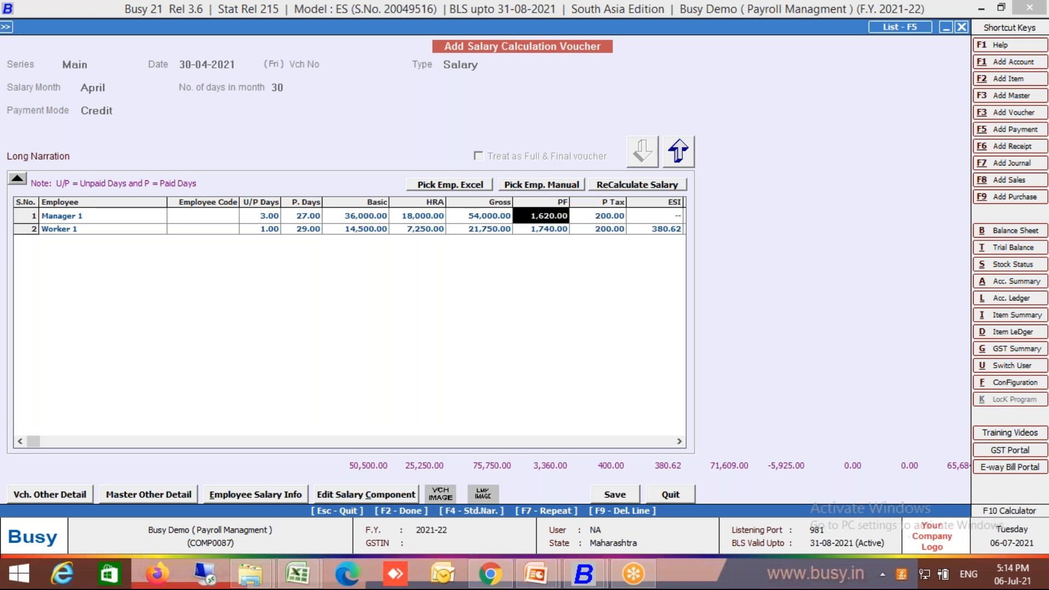
key("Right")
key("Down")
key("Up")
key("Down")
key("Right")
key("Right")
key("Left")
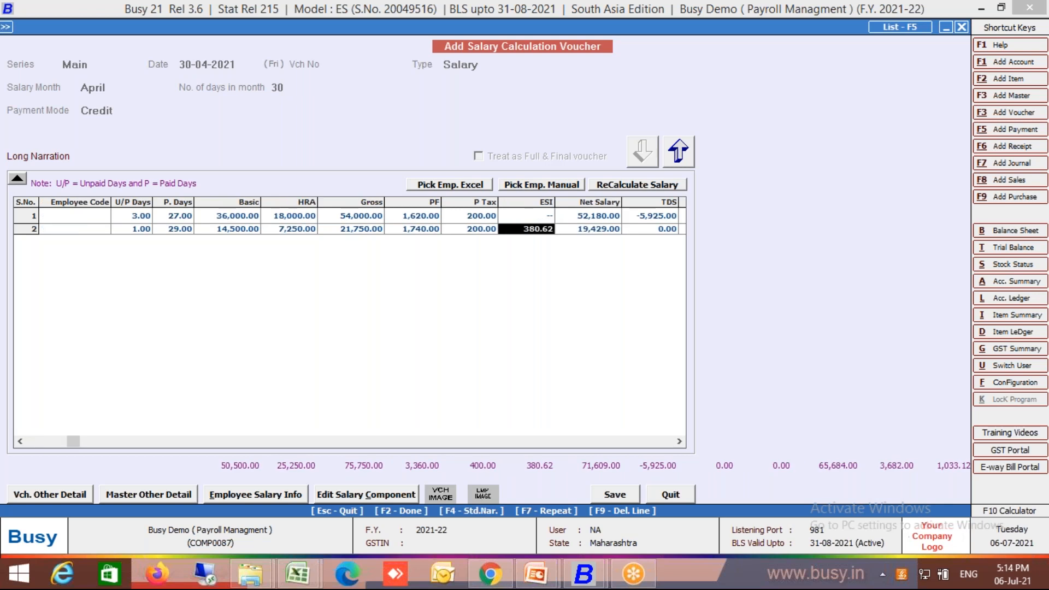
key("Up")
key("Left")
key("Right")
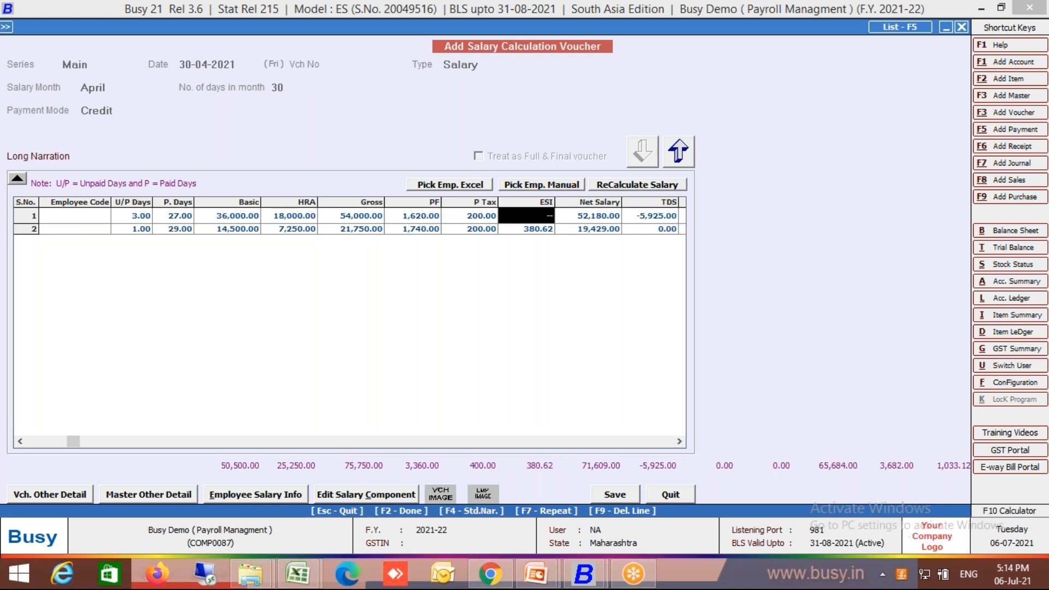
Step: Check the net salary, TDS and advance amounts of both employees, then leave the salary voucher without saving
key("Right")
key("Right")
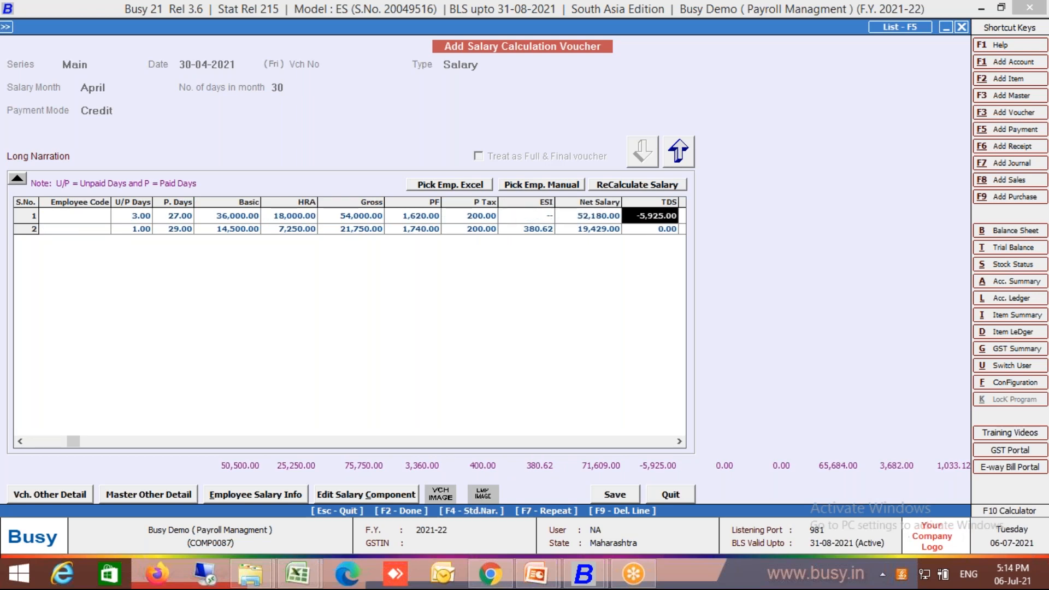
key("Right")
key("Down")
key("Up")
key("Down")
key("Up")
key("Down")
key("Up")
key("Down")
key("Up")
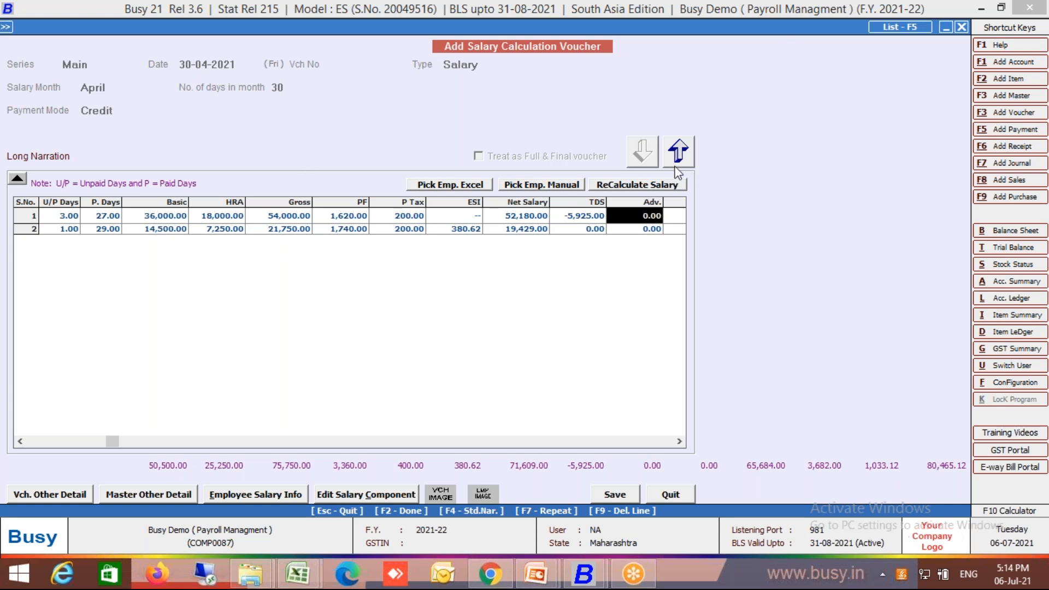
key("Escape")
key("Return")
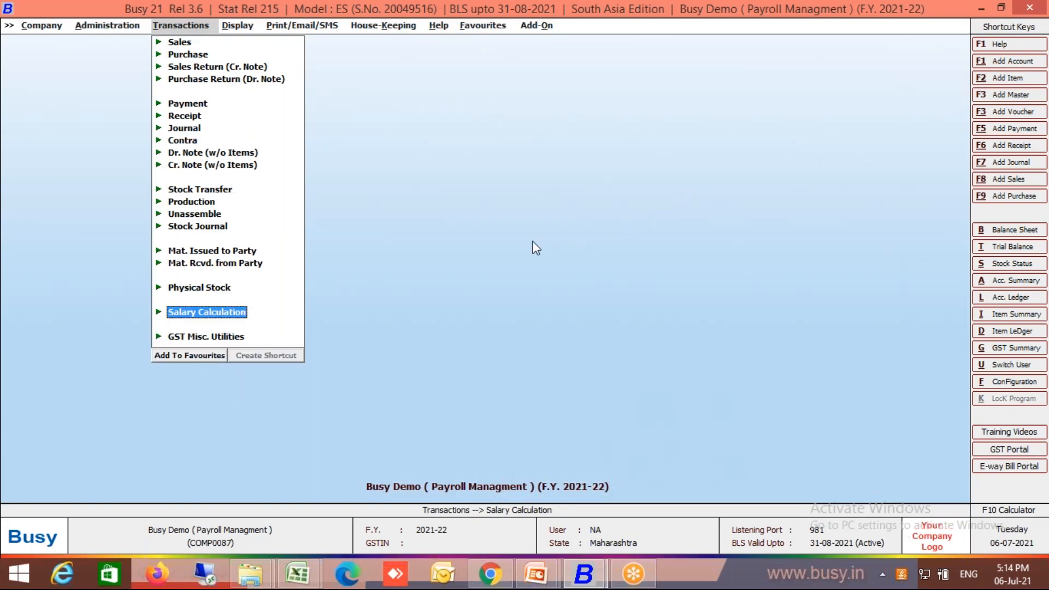
Step: Start a new Payment voucher dated 10-04-2021 with GST nature Not Applicable
key("Up")
key("Up")
key("Up")
key("Down")
key("Down")
key("Up")
key("Up")
key("Up")
key("Up")
key("Up")
key("Up")
key("Up")
key("Up")
key("Up")
key("Up")
key("Up")
key("Return")
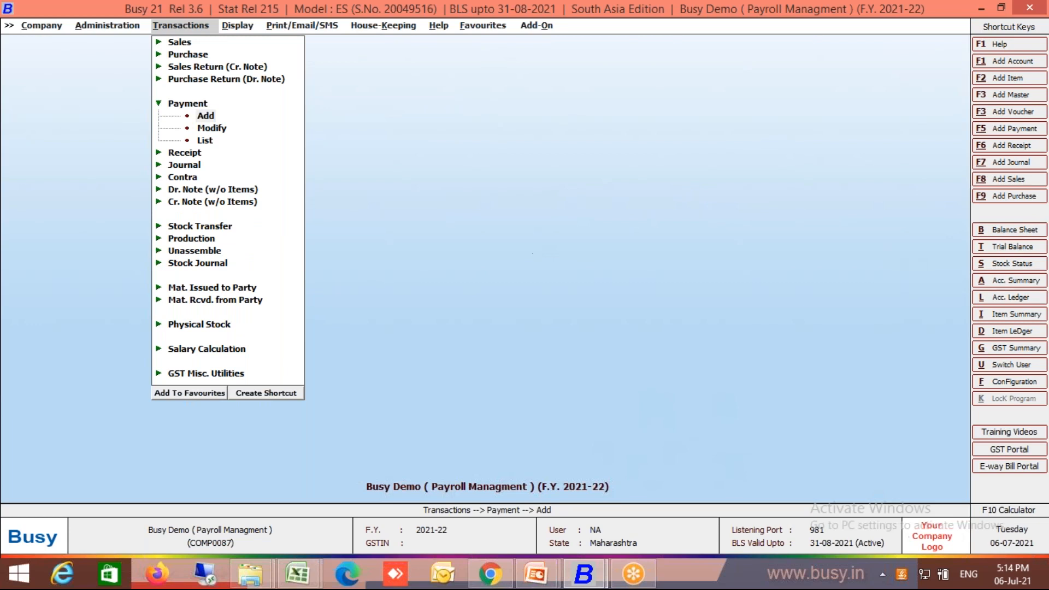
key("Return")
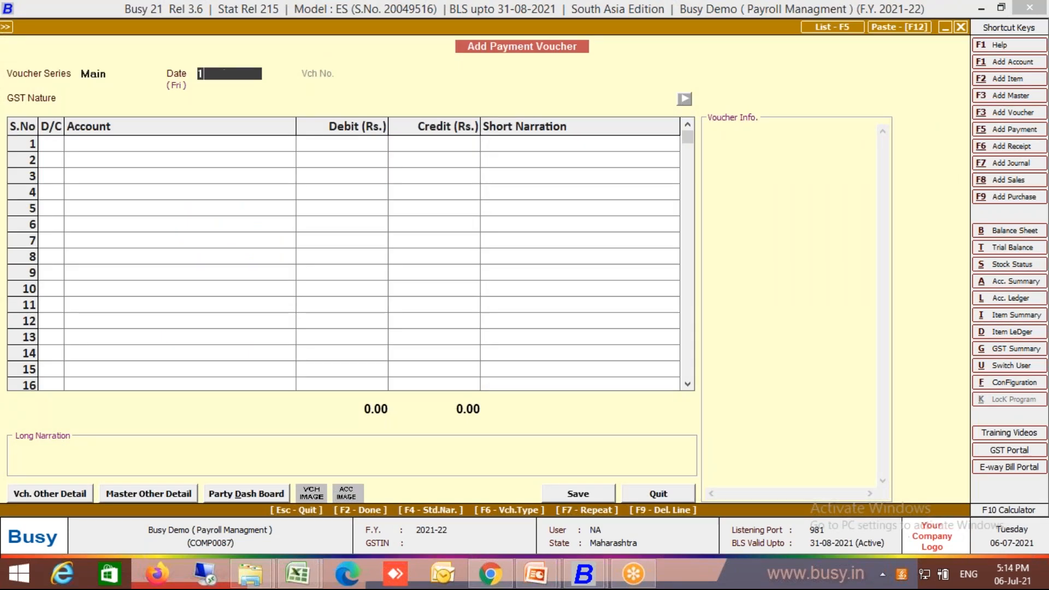
key("Return")
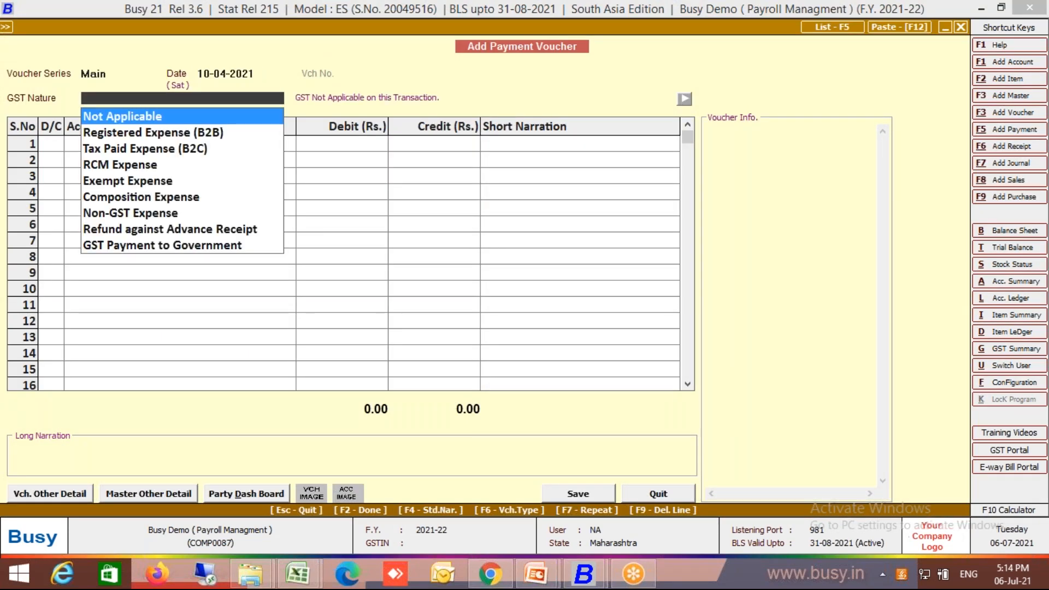
key("Return")
Step: Debit Worker 1 Adv A/c with 2,500 on the first line of the payment voucher
key("Return")
type("adv")
key("Down")
key("Down")
key("Down")
key("Down")
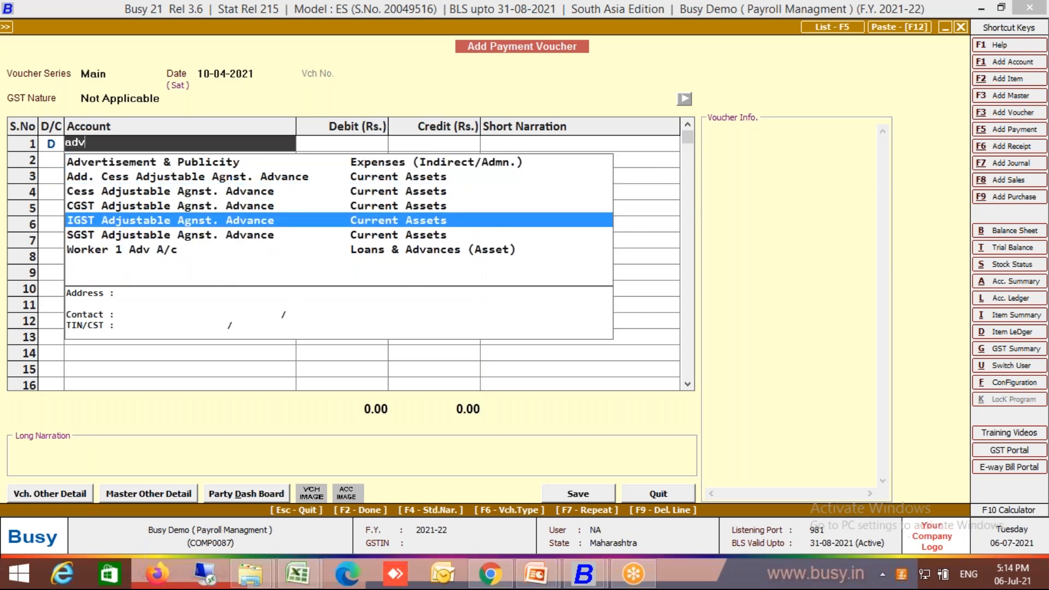
key("Down")
key("Down")
key("Return")
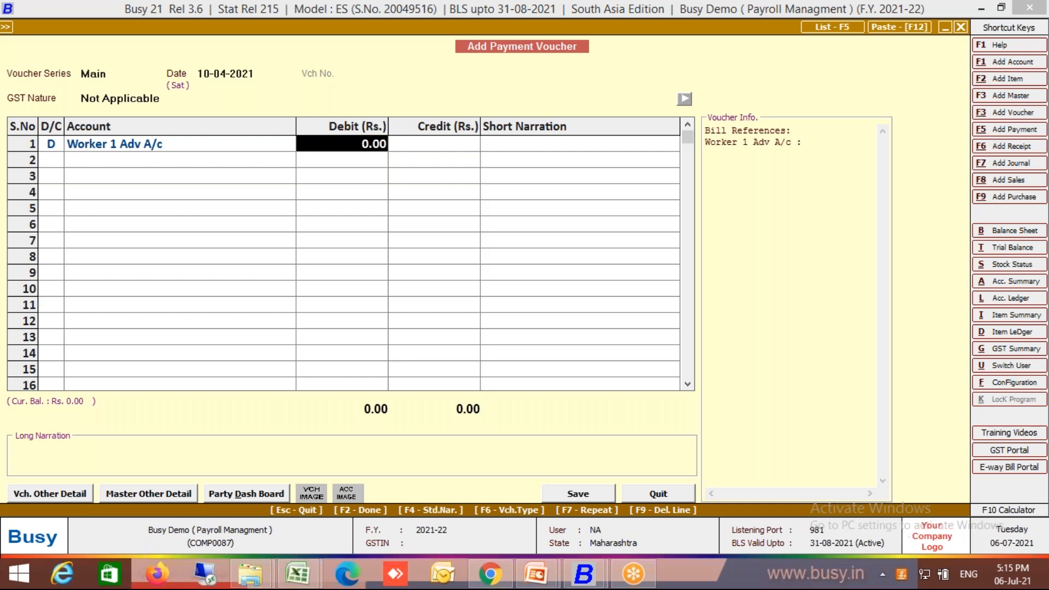
type("2500")
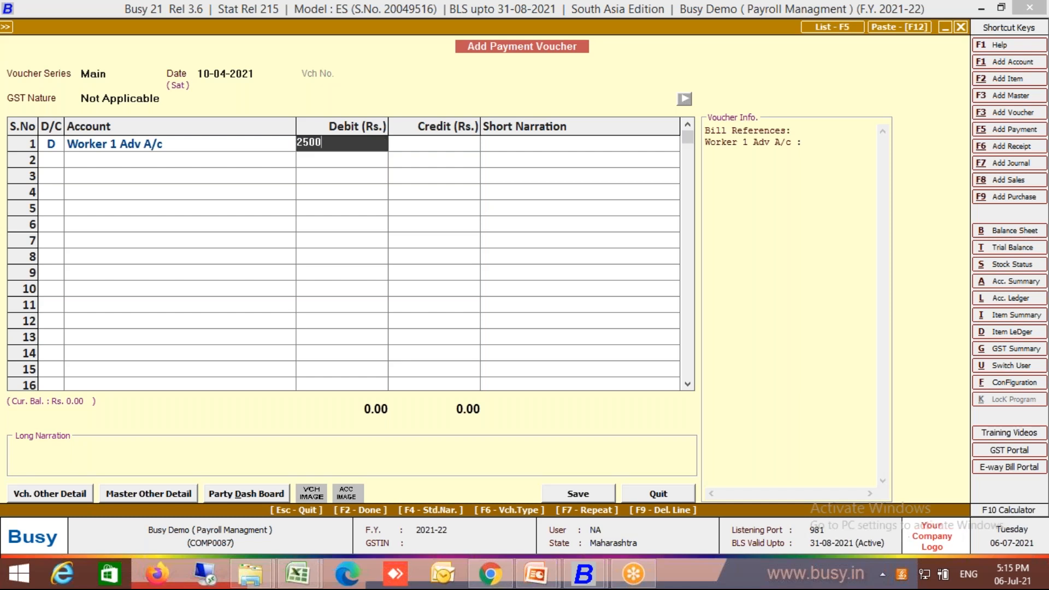
key("Return")
key("Return")
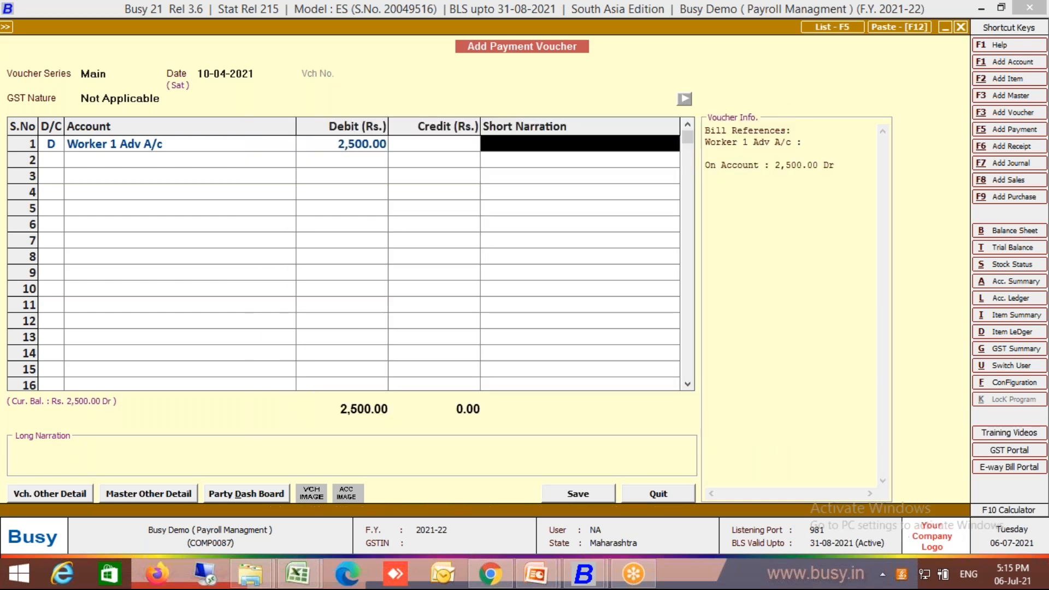
Step: Credit Cash with 2,500 on the second line and save the advance payment voucher
key("Return")
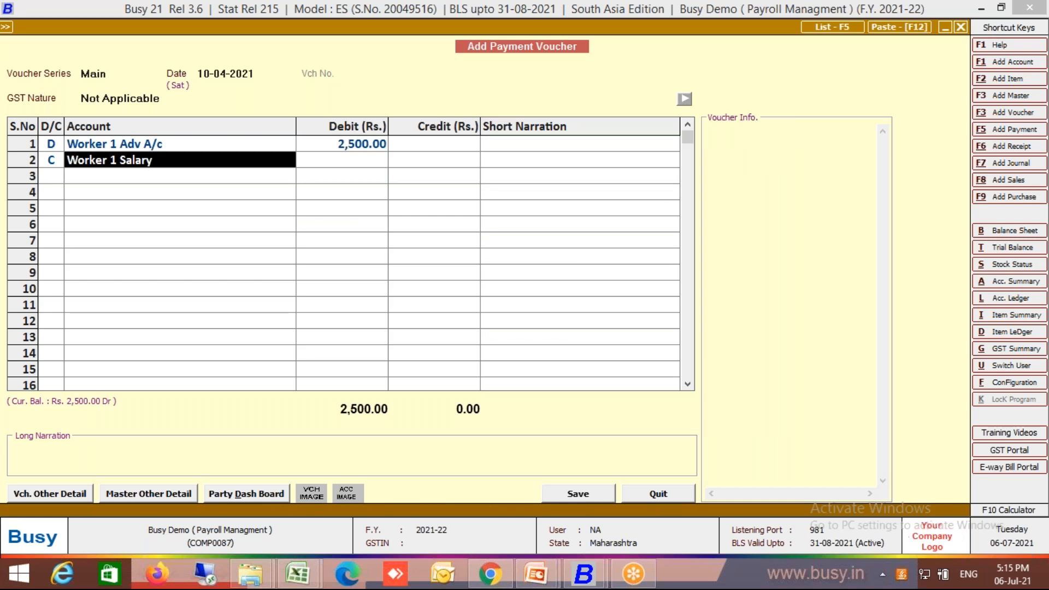
type("ca")
key("Return")
key("Return")
key("Return")
key("Return")
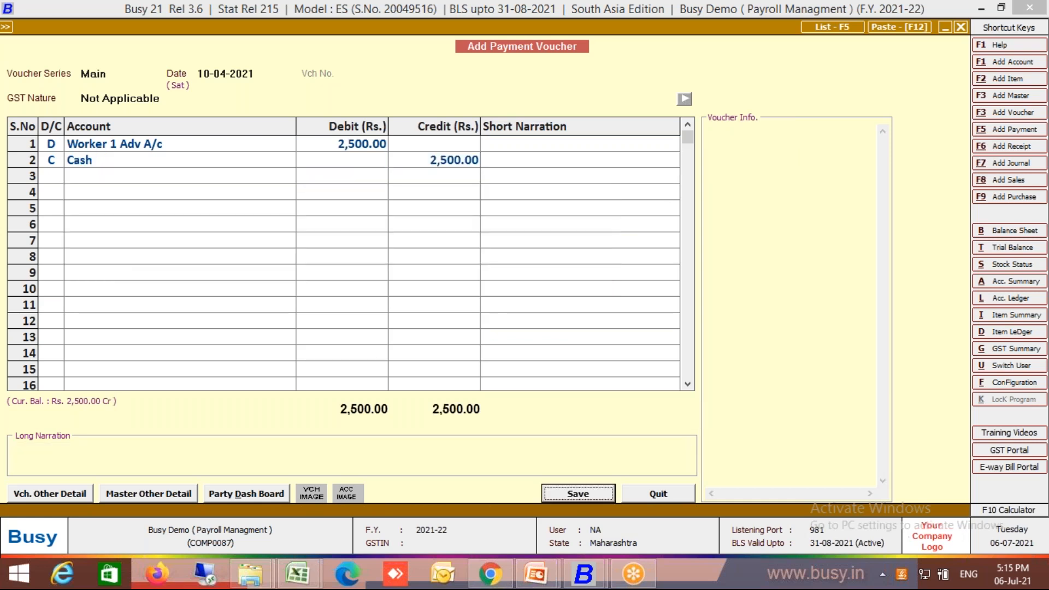
key("Return")
key("Return")
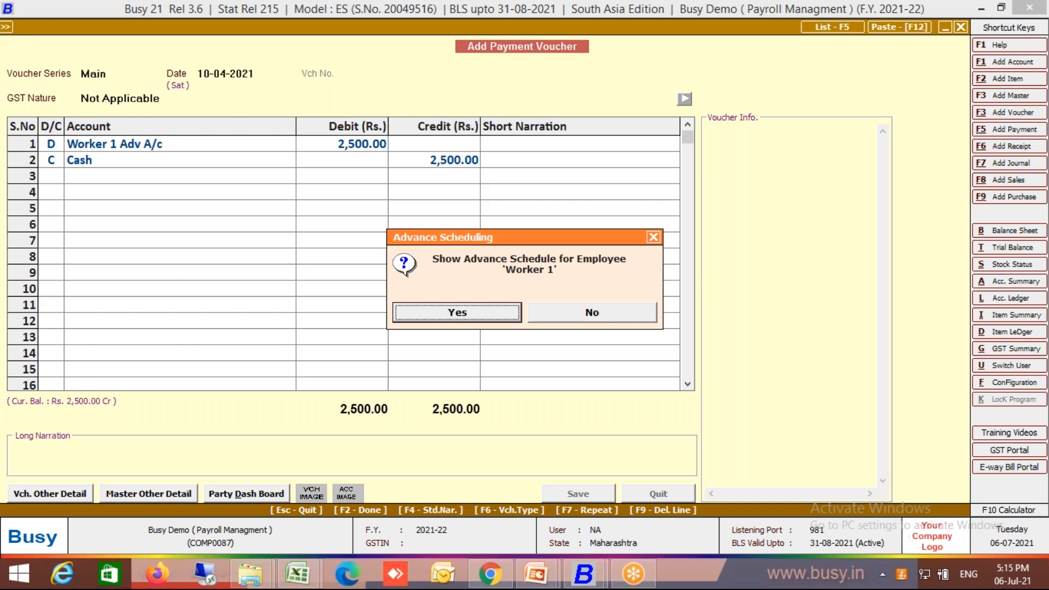
Step: Schedule Worker 1's advance of 2,500 with due date 30-04-2021 and save the schedule
key("Return")
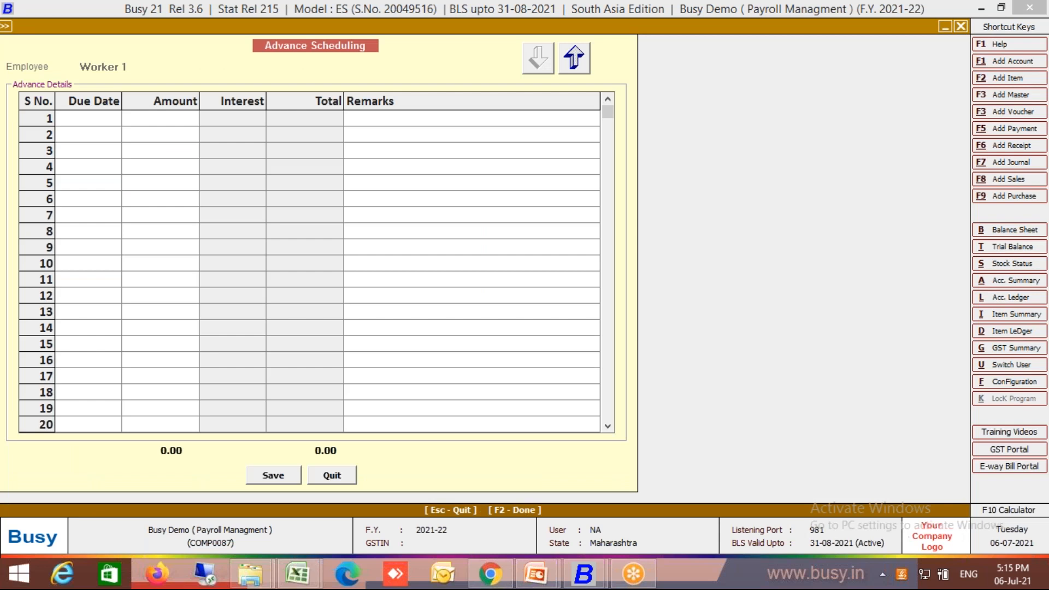
left_click(109, 127)
type("30.4")
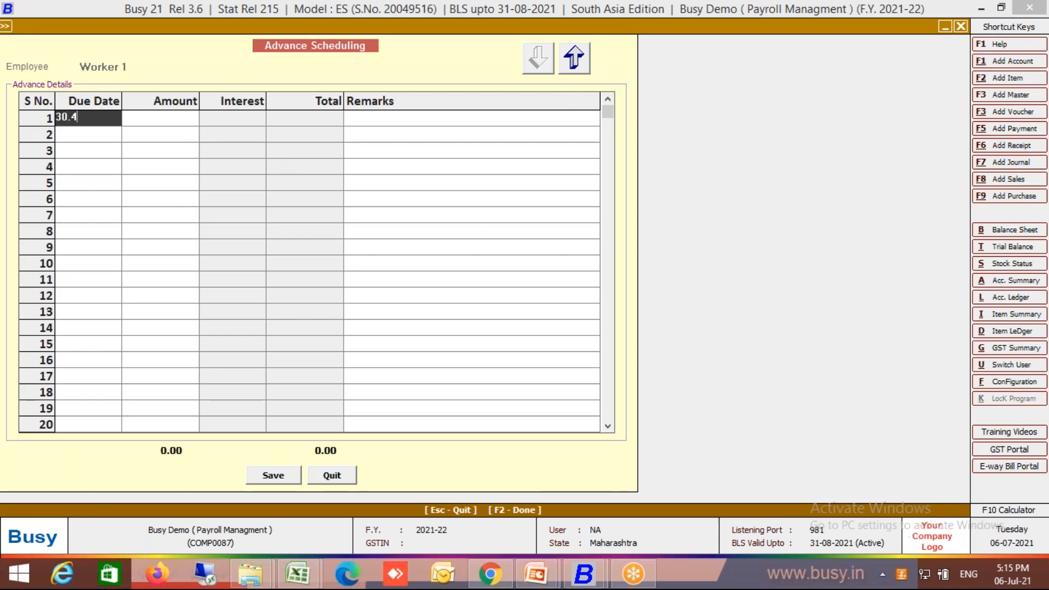
key("Return")
type("2500")
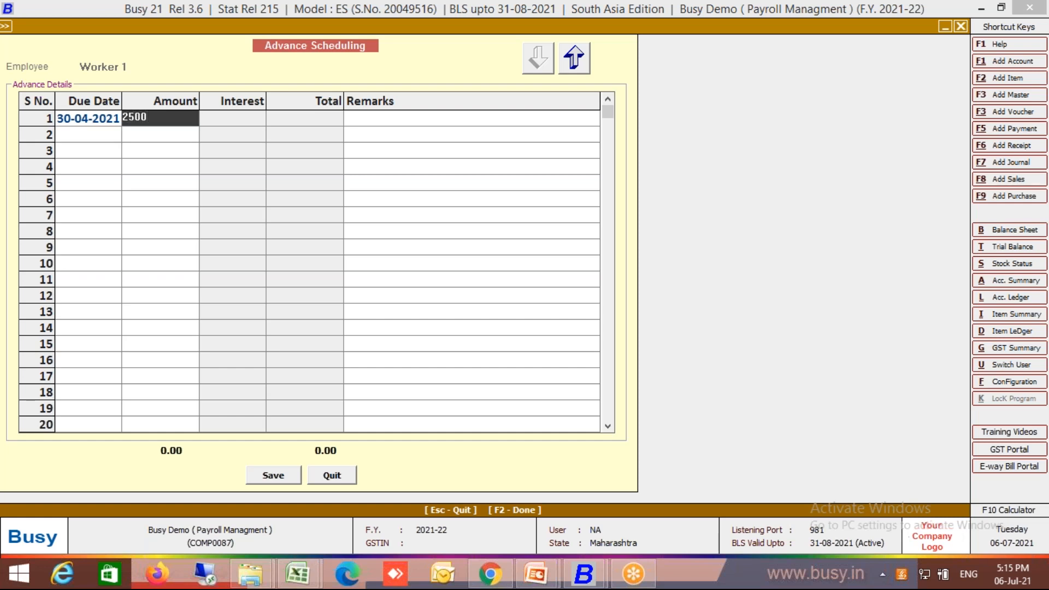
key("Return")
key("F2")
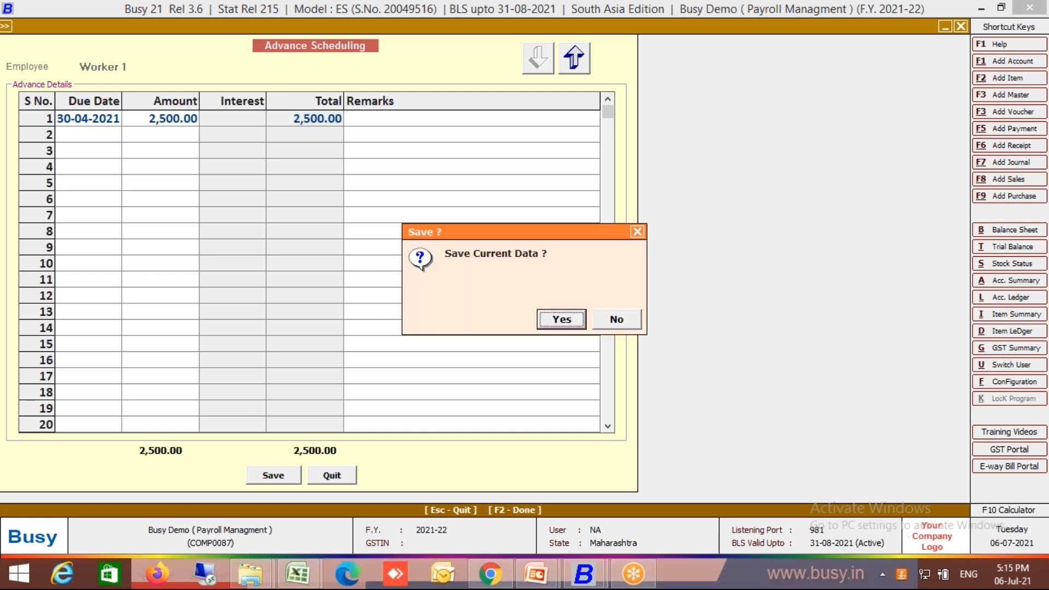
key("Return")
Step: Begin another payment voucher dated 10-04-2021, GST nature Not Applicable, debiting Maneger Loan A/C with 25,000
key("Return")
key("Return")
key("Return")
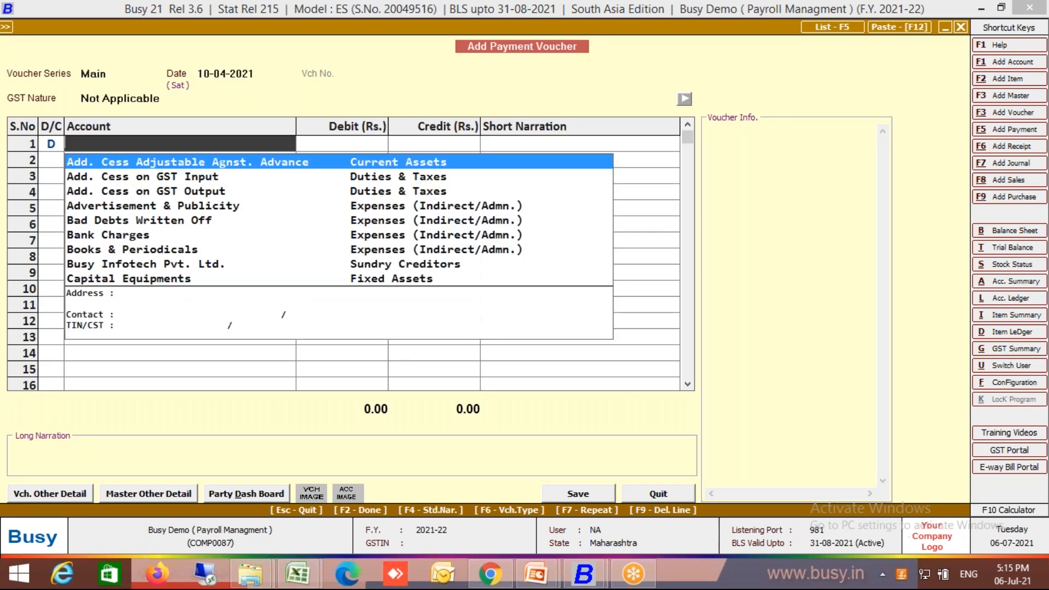
type("loan")
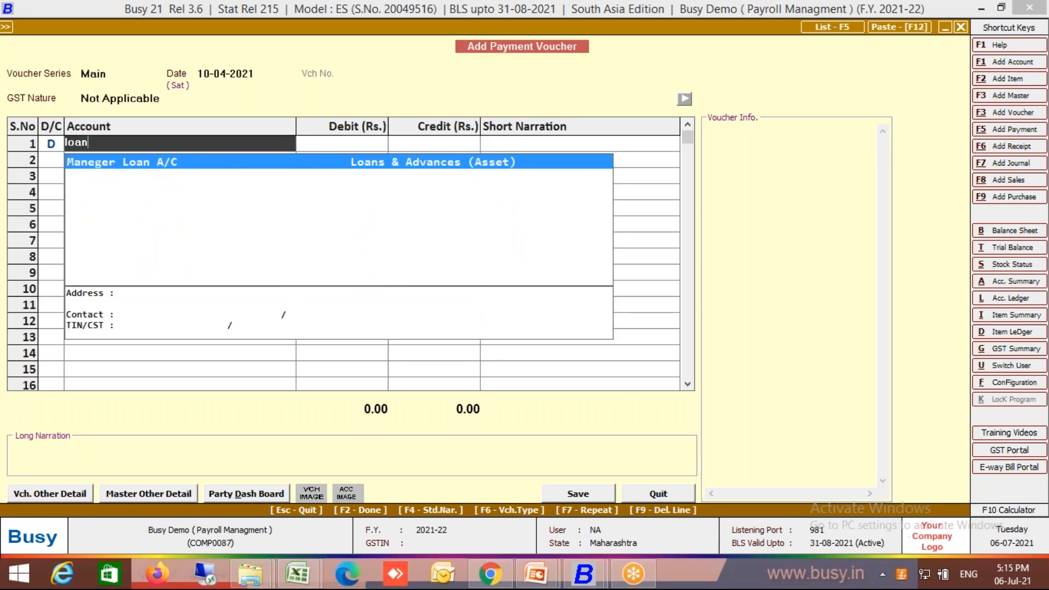
key("Return")
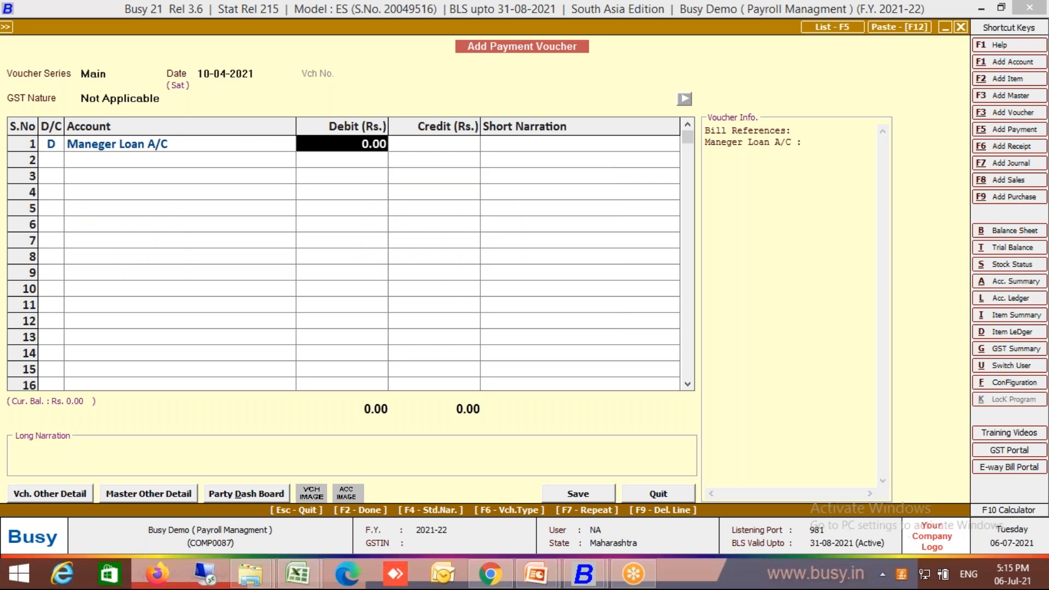
key("BackSpace")
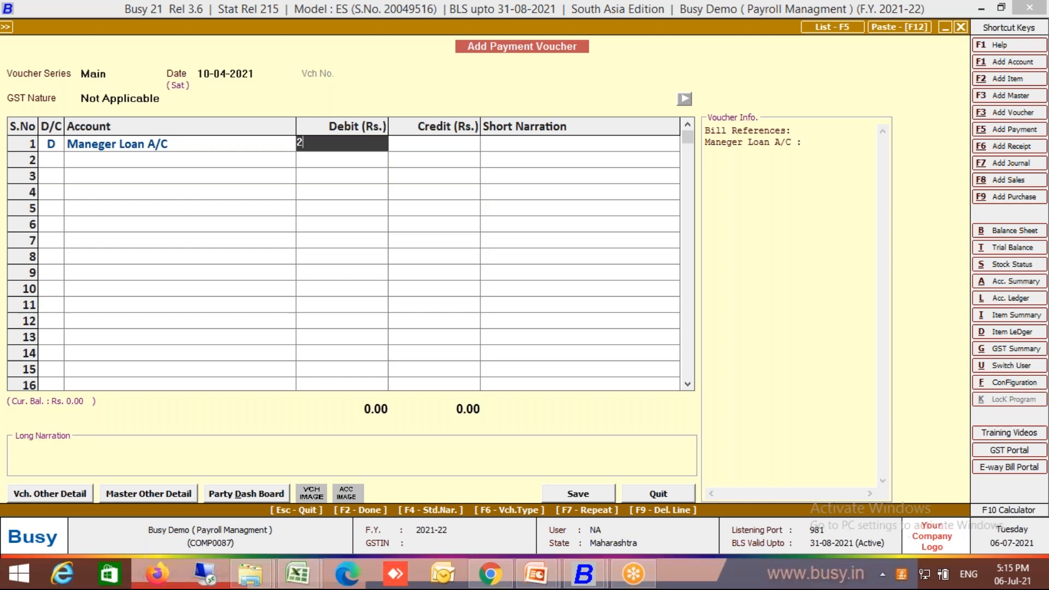
type("25000")
key("Return")
key("Escape")
Step: Credit Cash with 25,000 on the second line and save the loan payment voucher
key("Return")
key("Return")
key("Return")
key("Return")
key("Left")
key("Return")
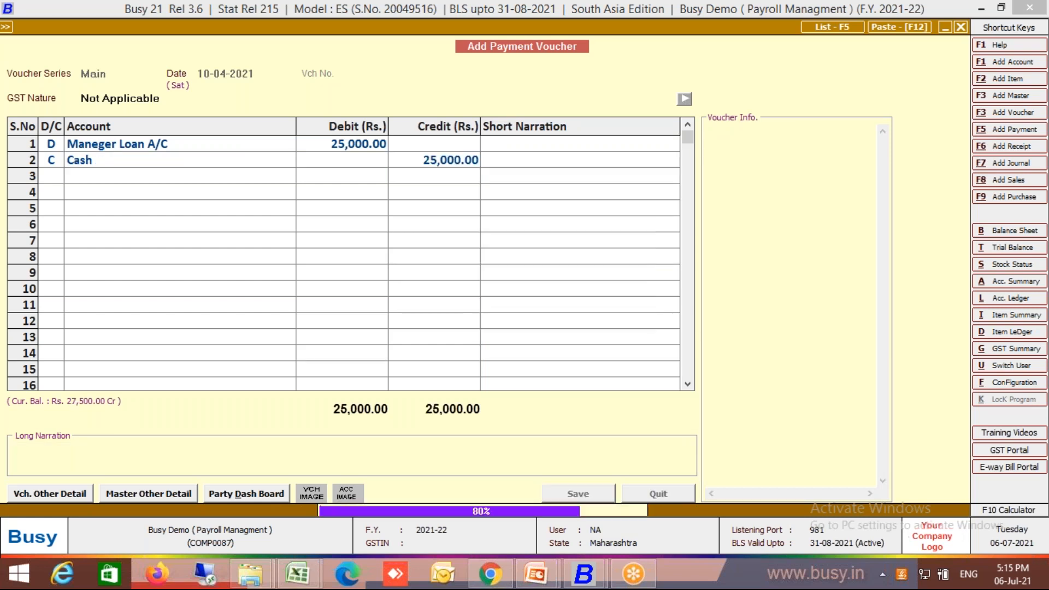
Step: Schedule the first instalment of Manager 1's loan with due date 30-04-2021 and amount 15,000
key("Return")
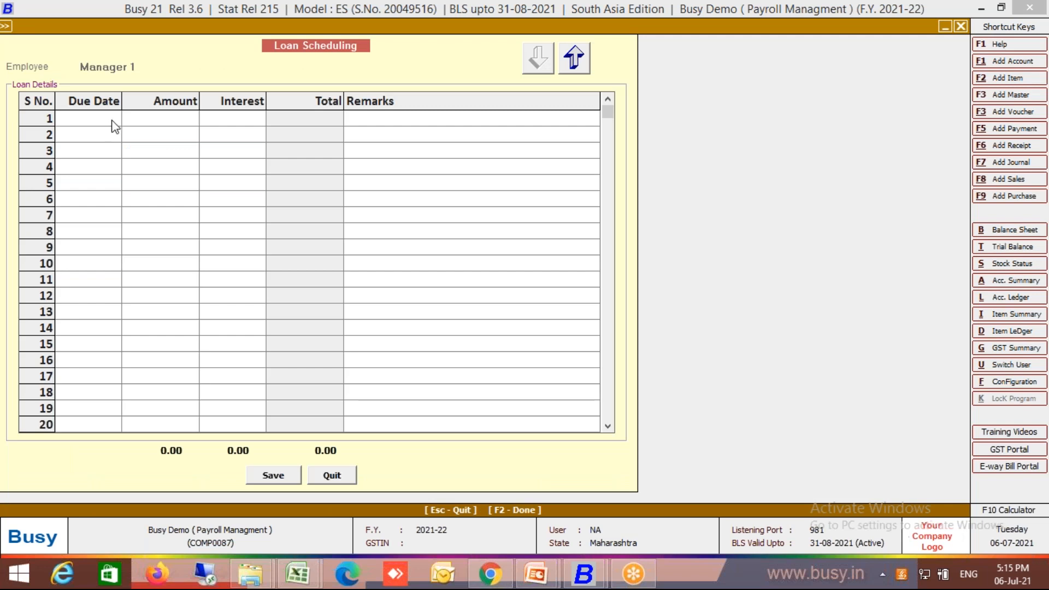
left_click(99, 125)
type("20.")
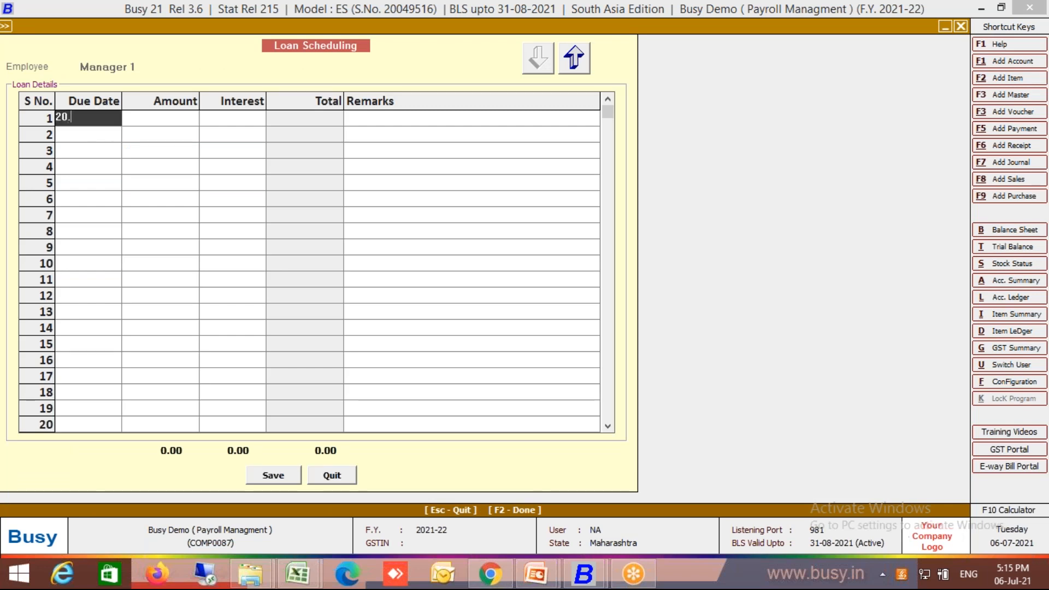
key("BackSpace")
key("BackSpace")
key("BackSpace")
type("30.4")
key("Return")
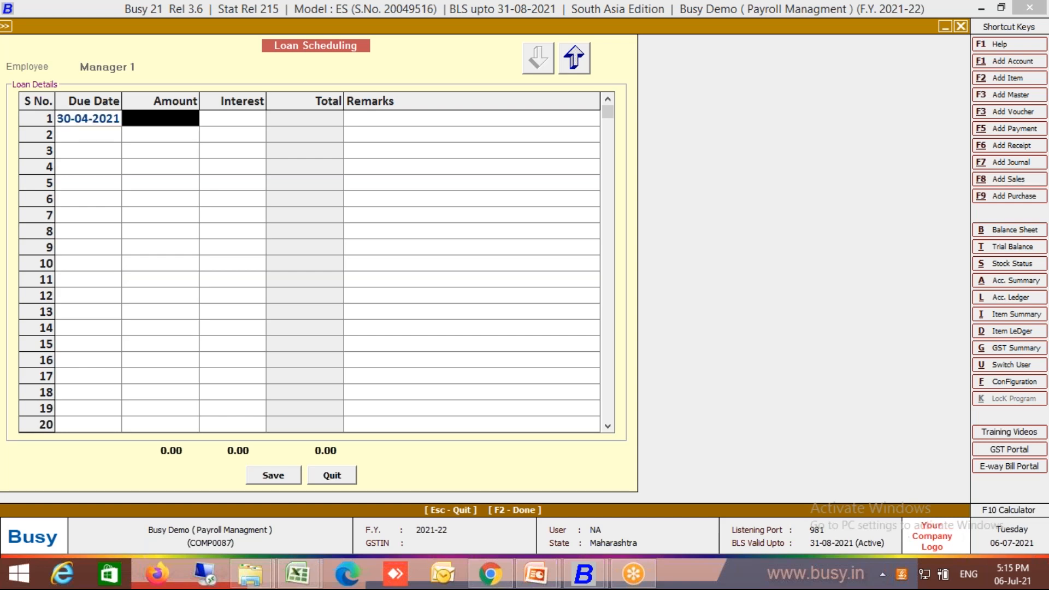
type("15000")
key("Return")
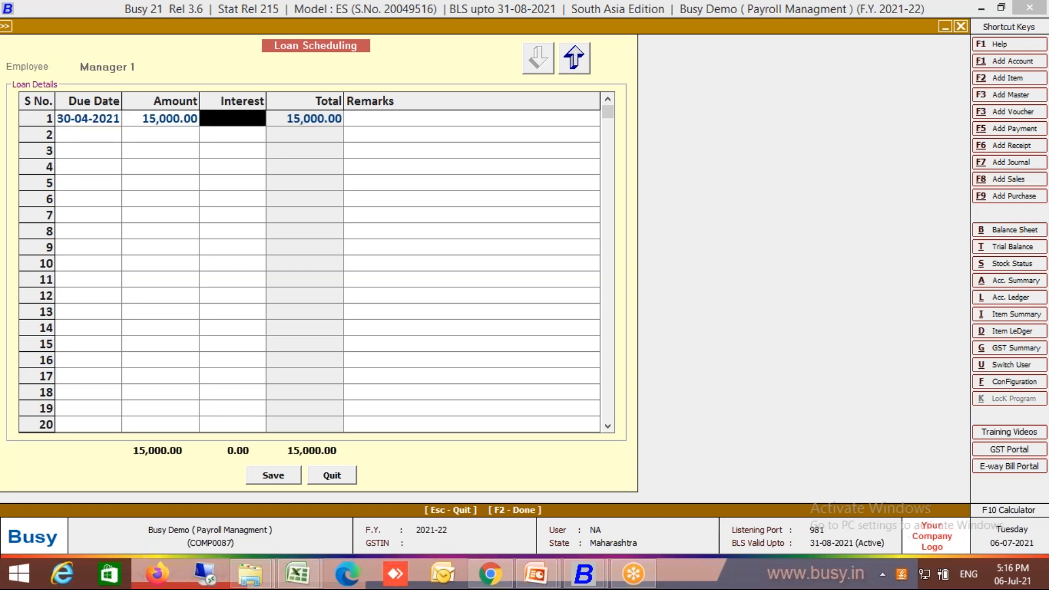
key("Return")
key("Return")
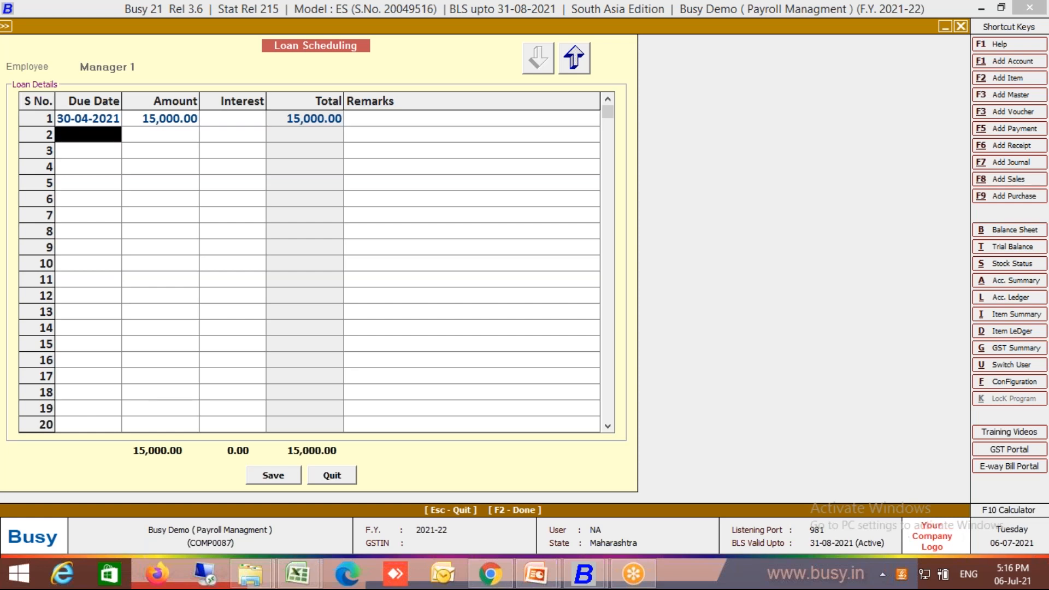
Step: Add a second loan instalment for Manager 1 with due date 31-05-2021 and amount 10,000
key("Up")
key("Return")
key("Return")
key("Return")
key("Return")
key("Return")
key("Left")
type("31-5")
key("Return")
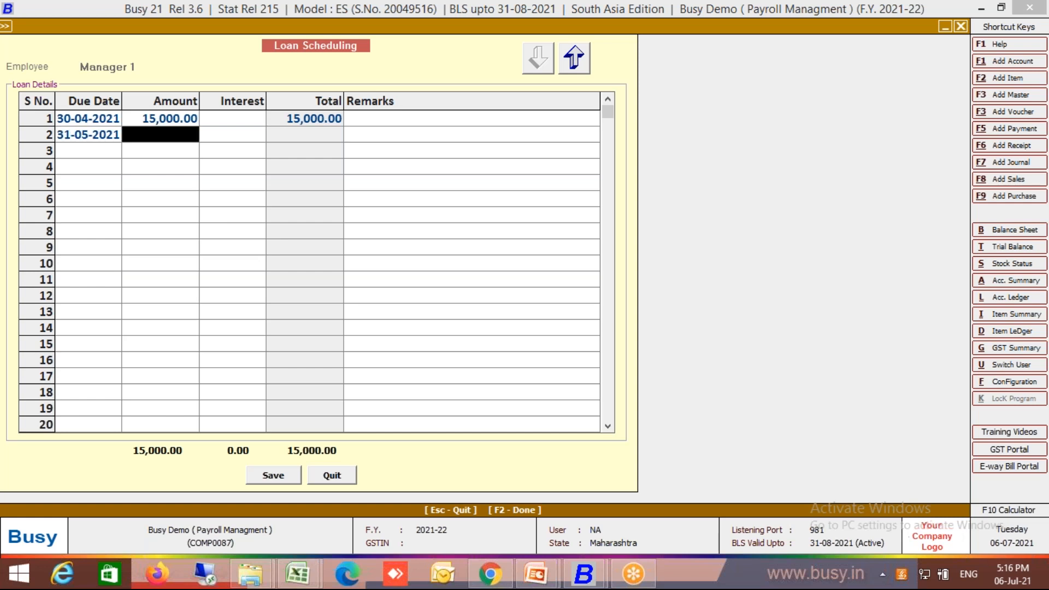
type("10000")
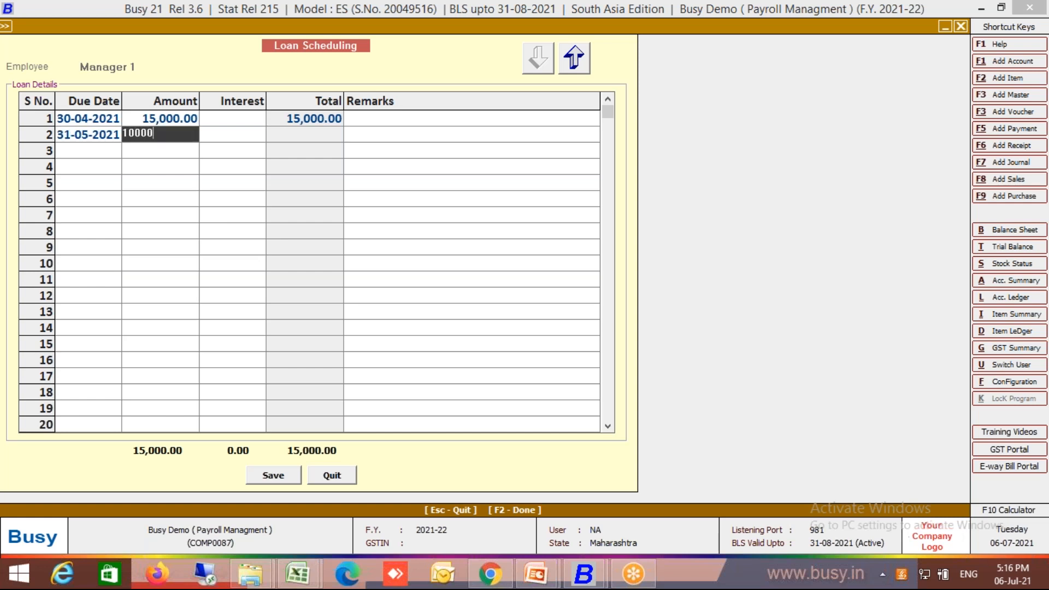
key("Return")
key("Return")
key("Return")
key("Return")
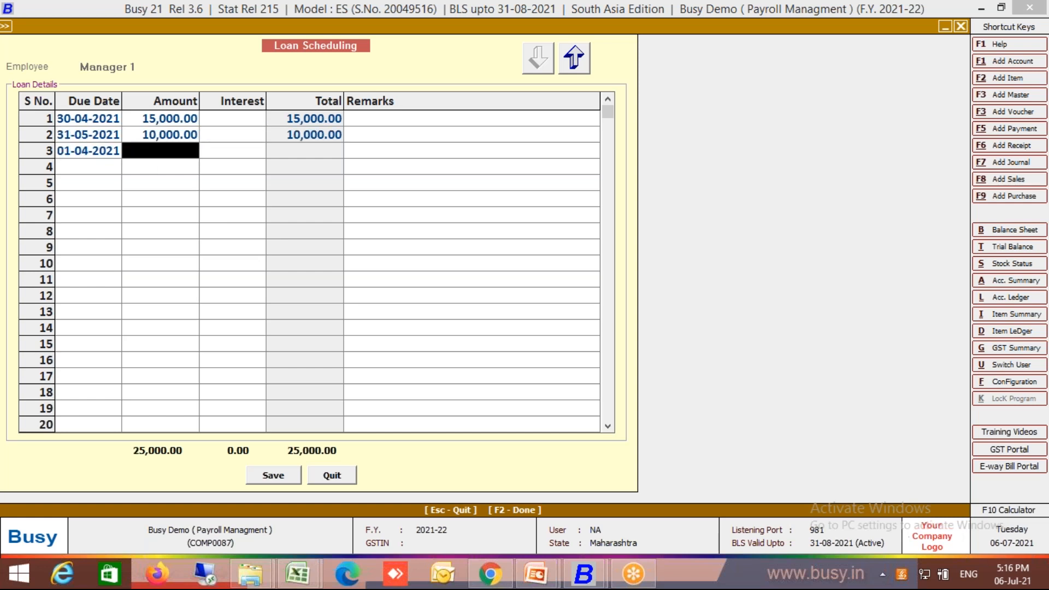
Step: Delete the first loan instalment row and reinsert it with due date 30-04-2021 and amount 15,000
key("Up")
key("Up")
key("F9")
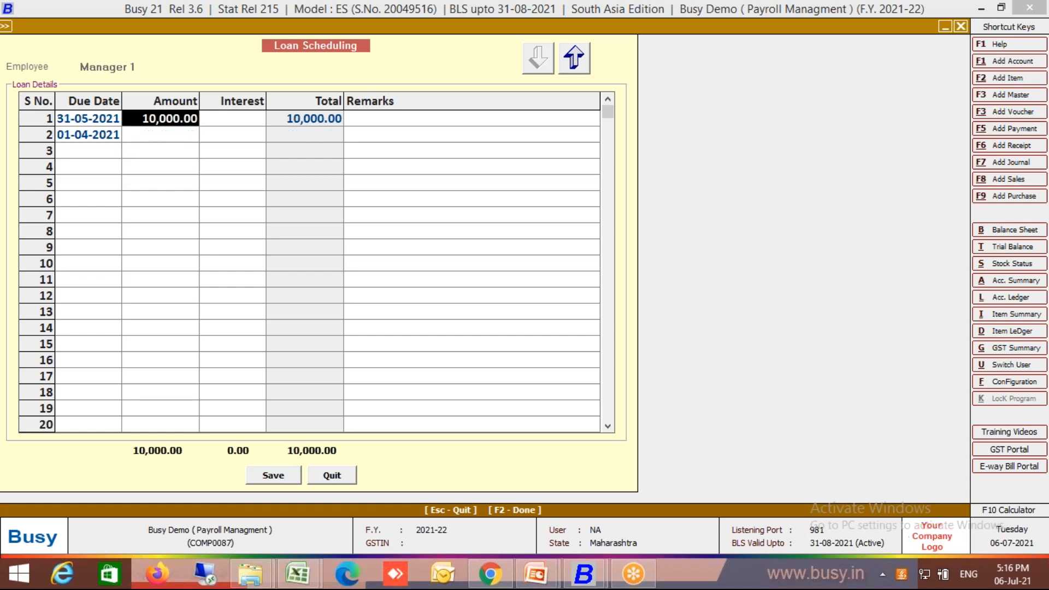
key("Left")
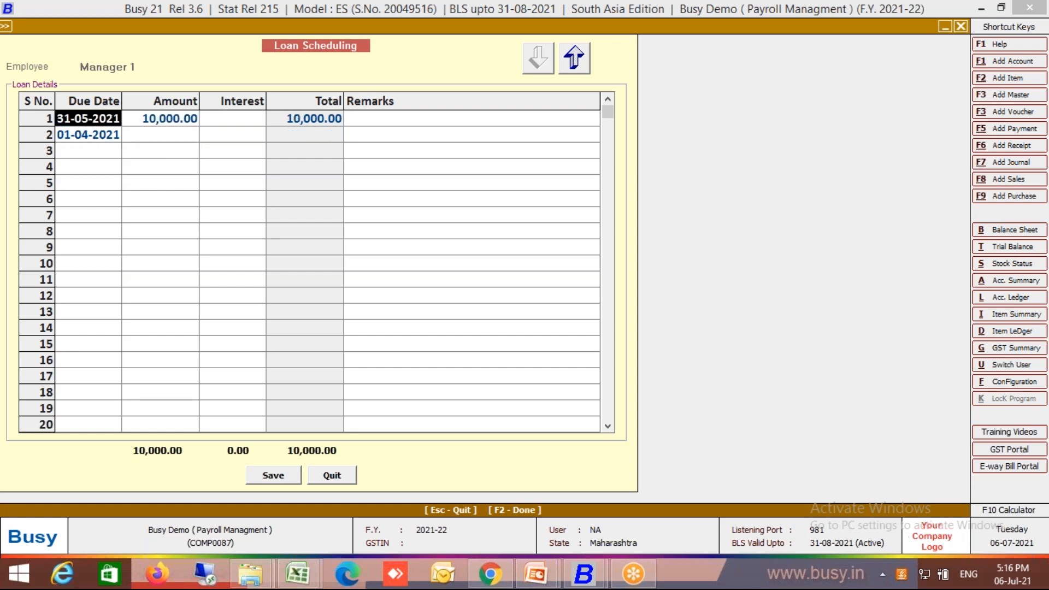
key("F9")
type("30-04-2021")
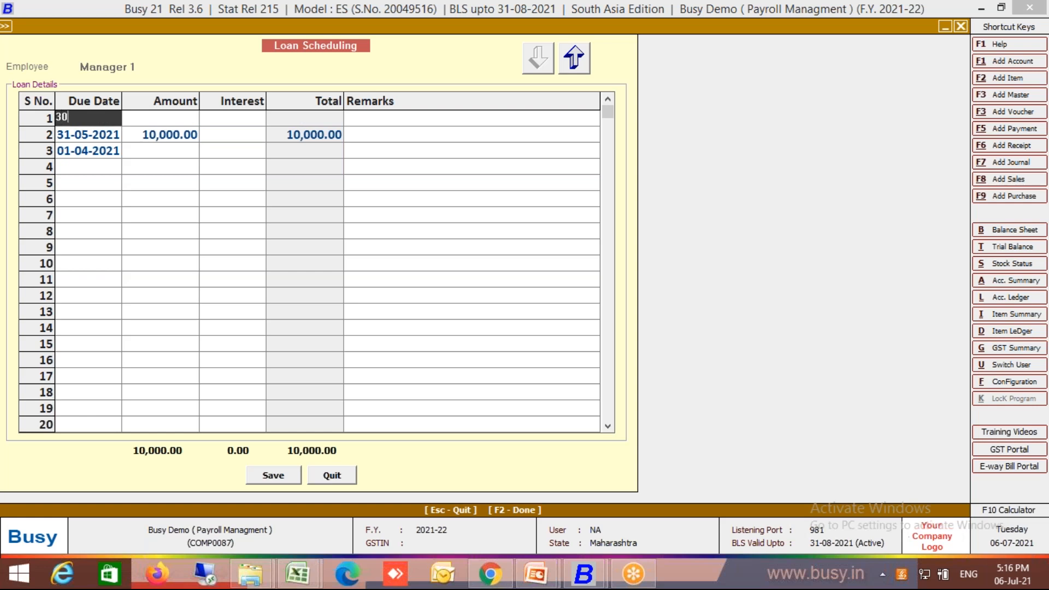
key("Return")
type("15000")
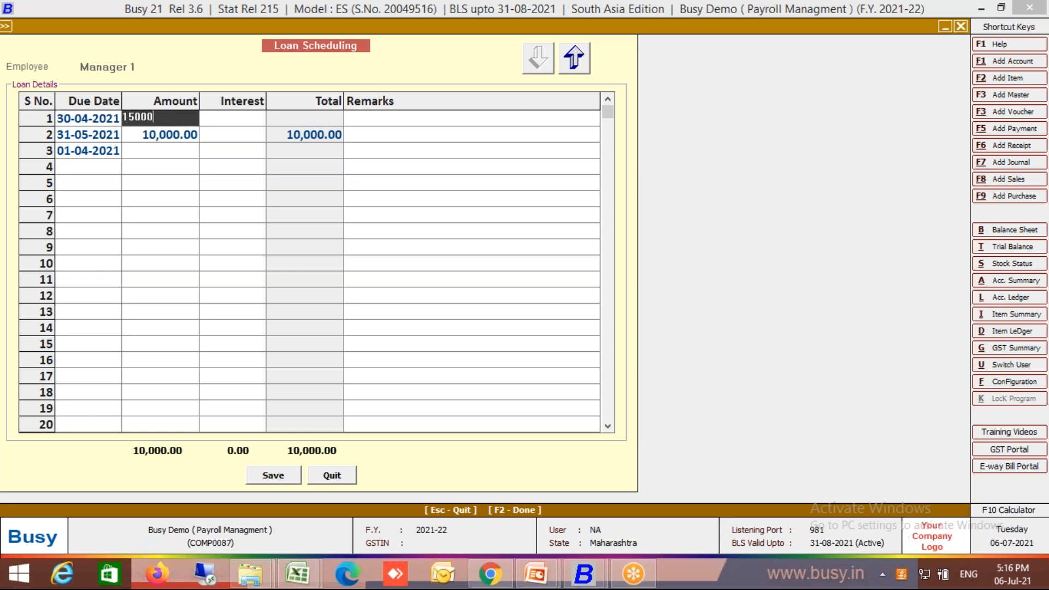
key("Return")
Step: Delete the stray third instalment row dated 01-04-2021 and save Manager 1's loan schedule
key("Down")
key("Down")
key("Left")
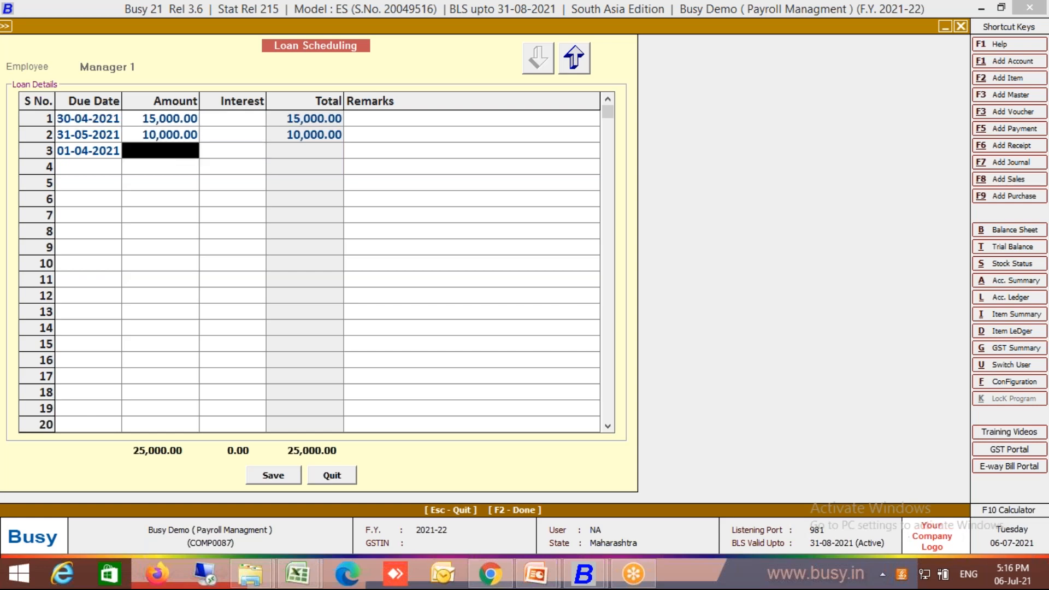
key("F9")
key("F2")
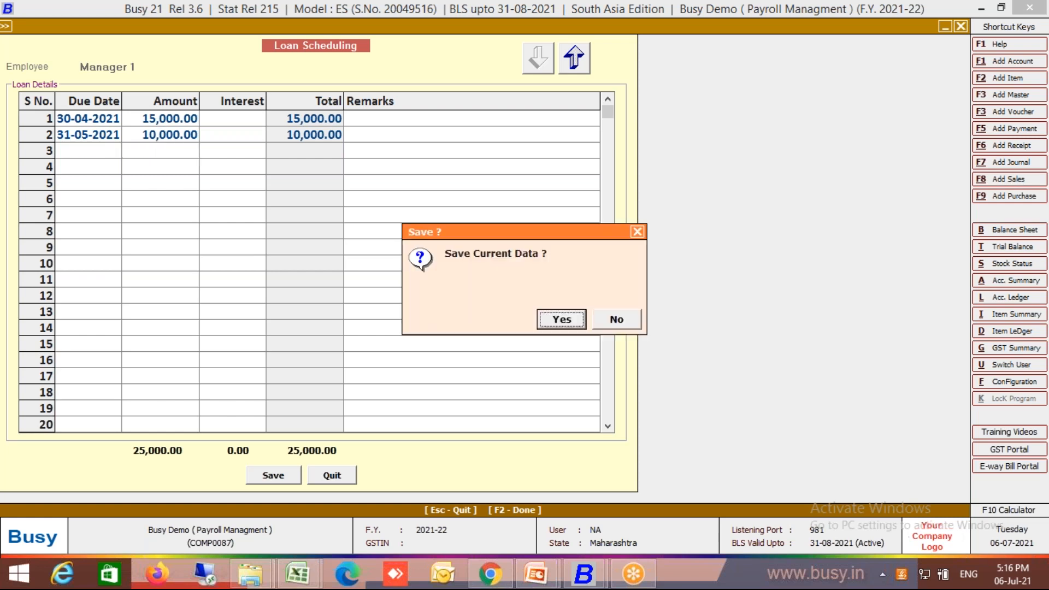
key("Return")
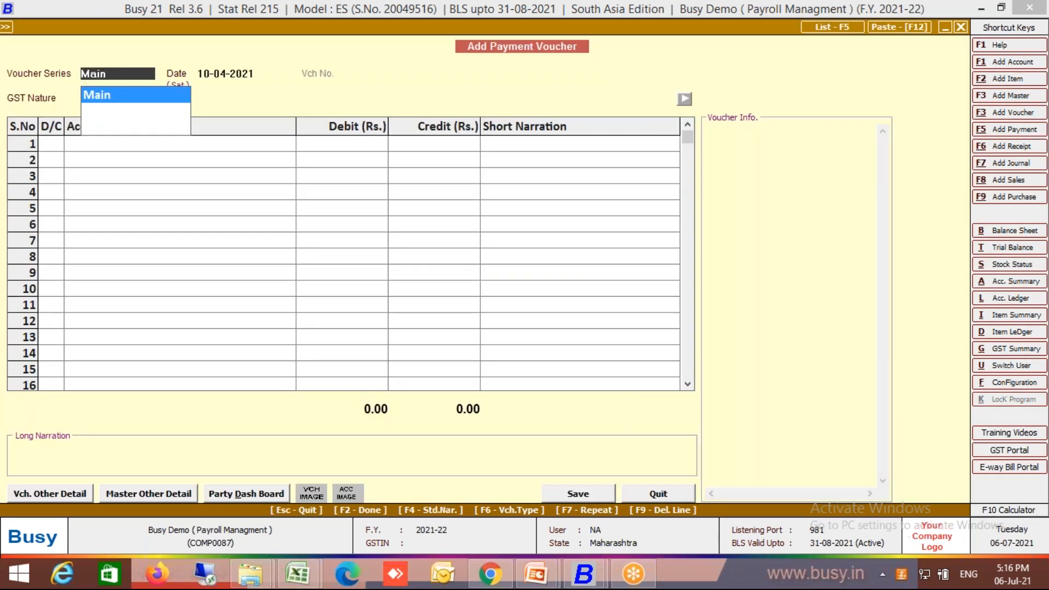
Step: Close payment voucher entry and bring up the Salary Calculation transaction options
key("Escape")
key("Escape")
key("Escape")
key("Right")
key("Left")
key("End")
key("Up")
key("Up")
key("Down")
key("Return")
key("Down")
key("Return")
key("Return")
key("Return")
key("Return")
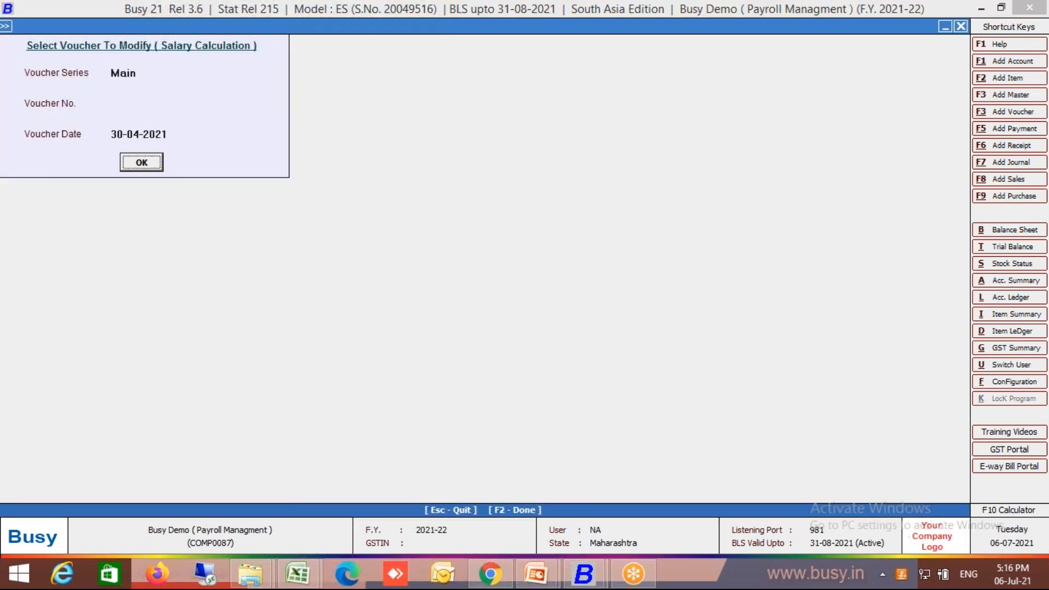
key("Return")
key("Escape")
key("Escape")
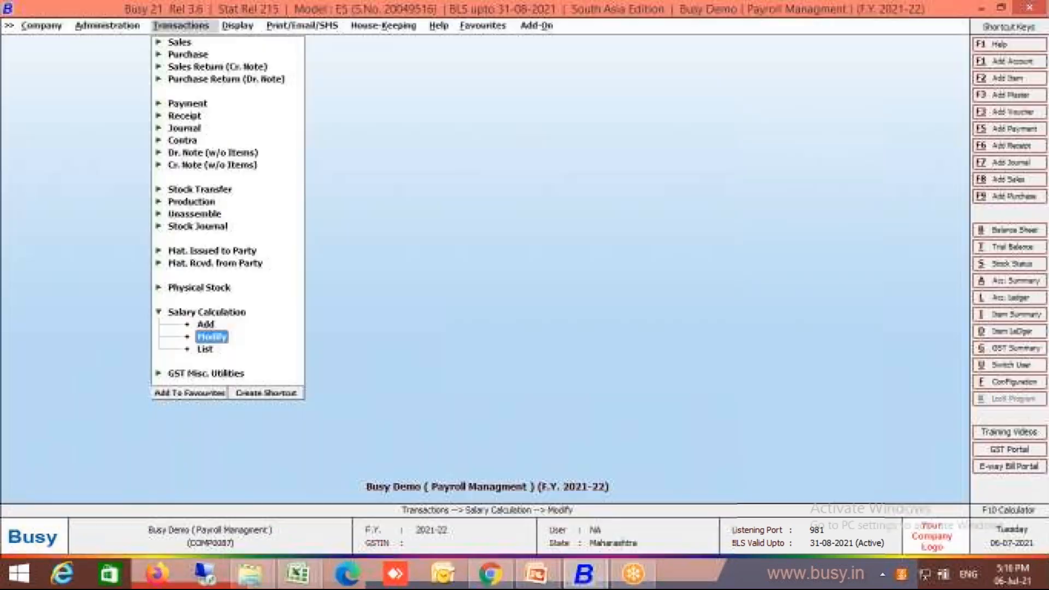
Step: Start a new salary calculation voucher dated 30-04-2021, type Salary, salary month April with 30 days, payment mode Credit
key("Up")
key("Return")
key("Return")
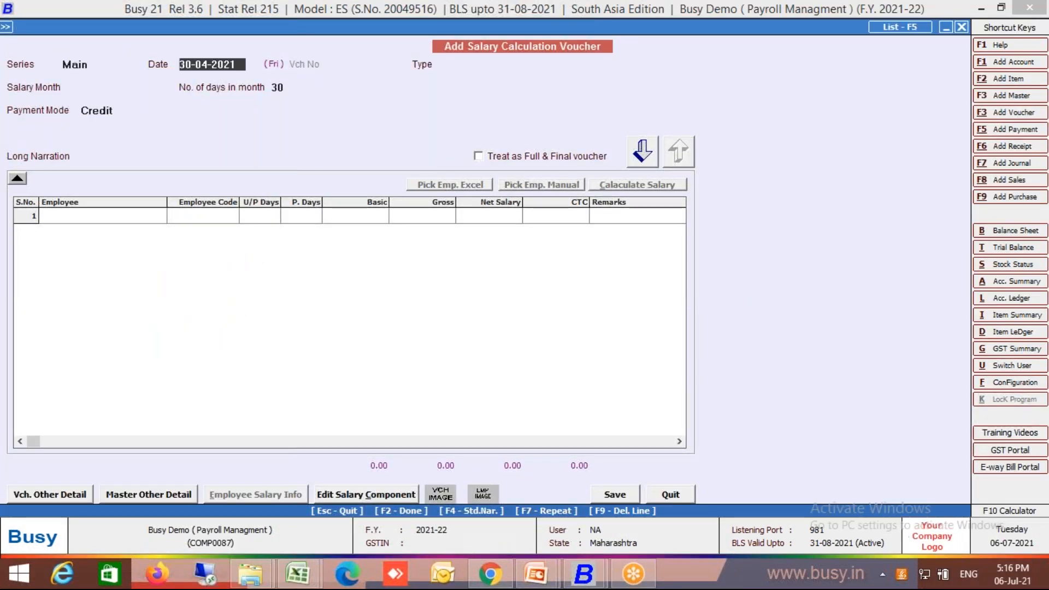
key("Return")
key("Return")
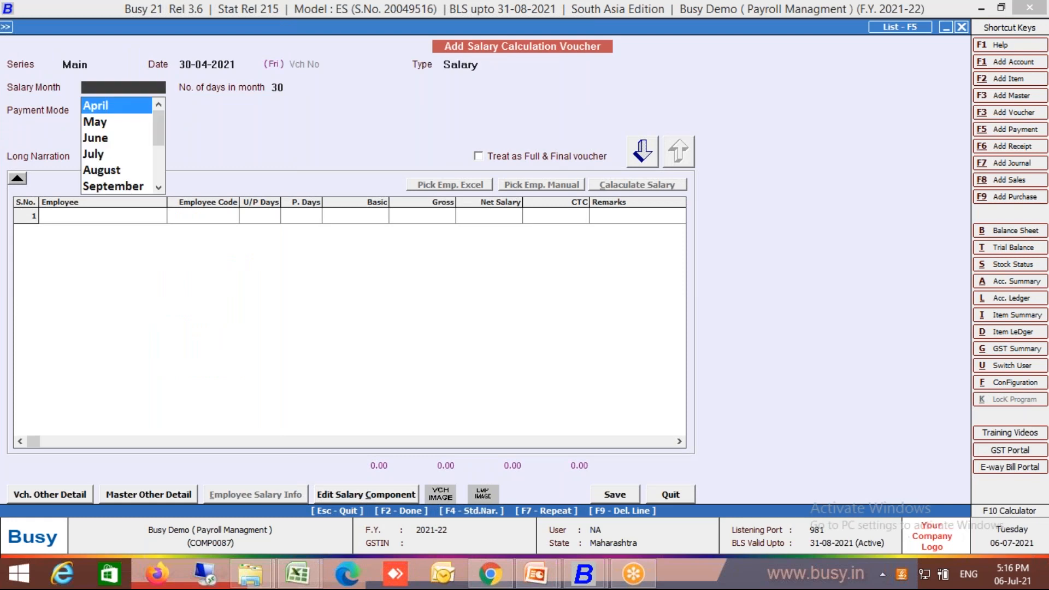
key("Return")
key("Return")
key("Return")
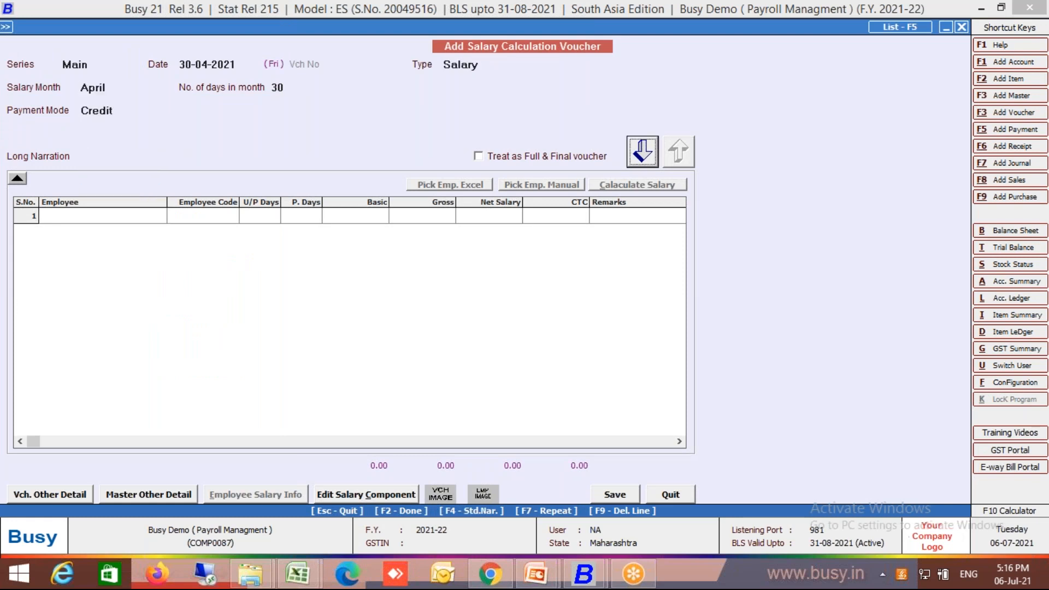
key("Return")
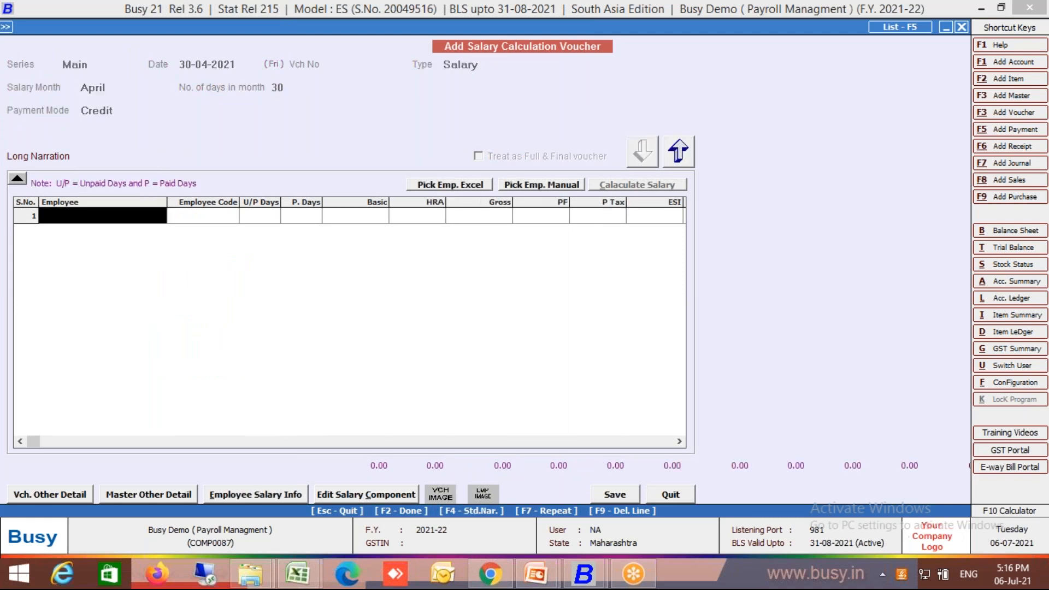
Step: Manually pick all employees, Manager 1 and Worker 1, into the salary calculation voucher
left_click(522, 189)
key("Return")
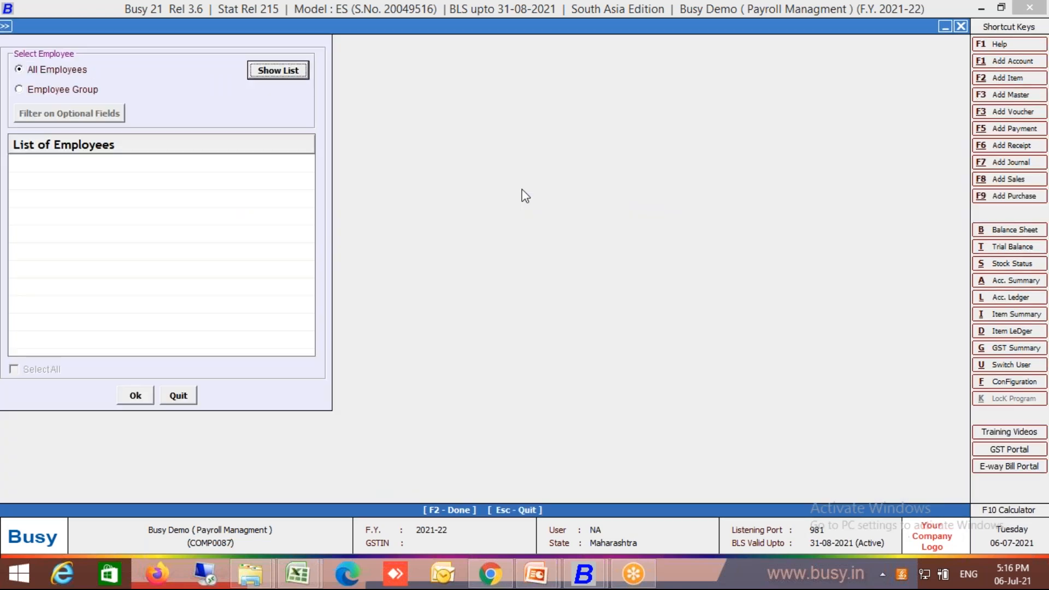
key("Return")
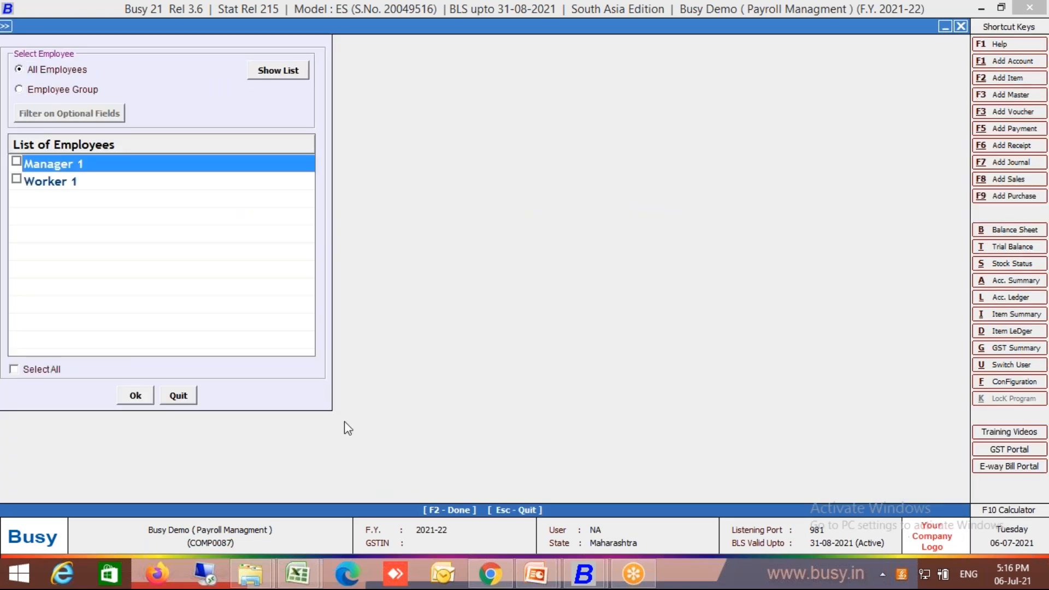
left_click(59, 369)
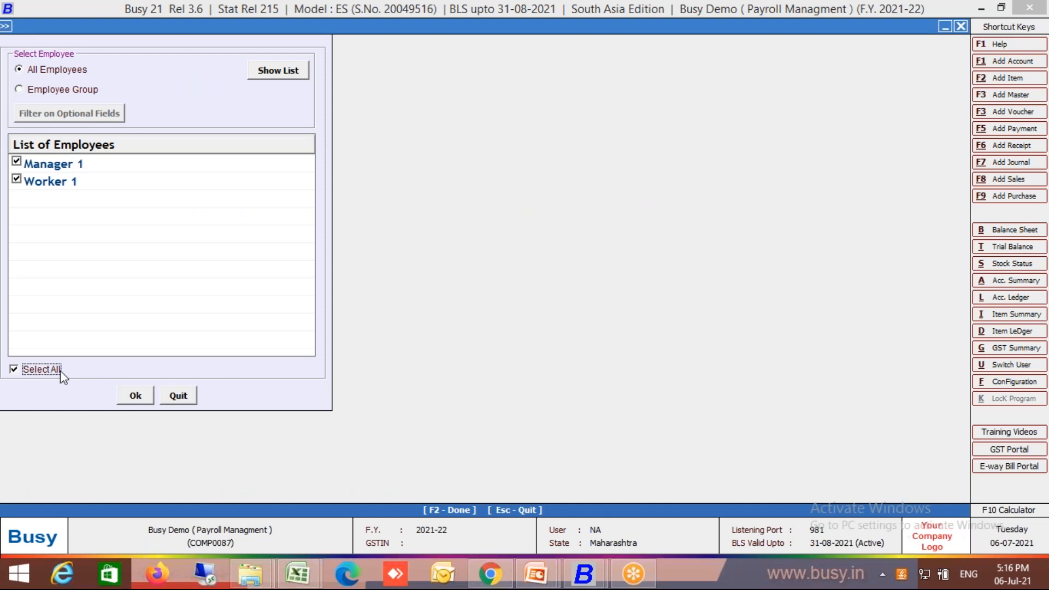
left_click(135, 395)
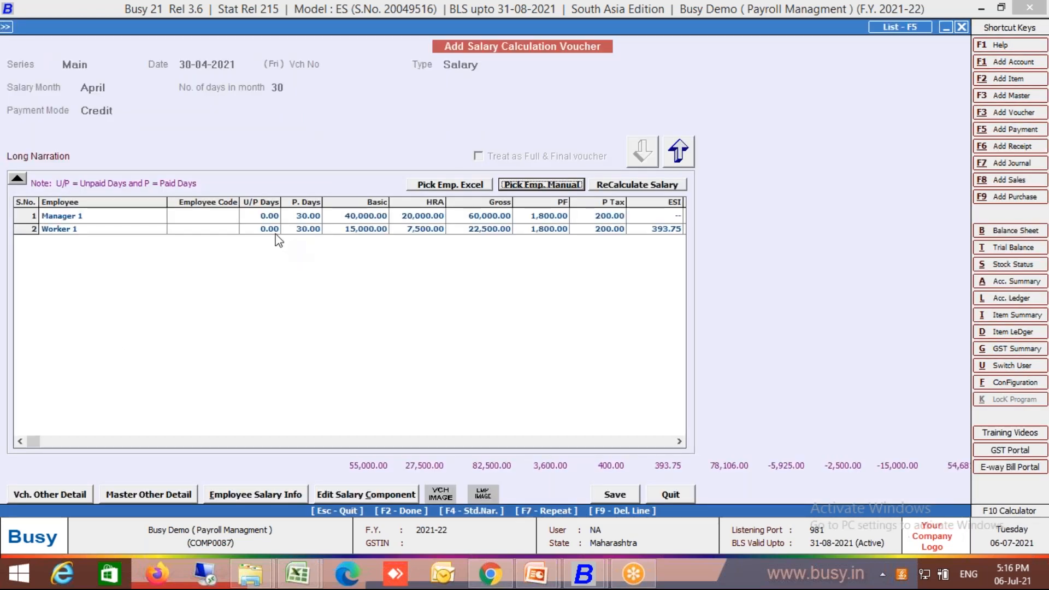
Step: Set the unpaid days to 1 for Worker 1 and 3 for Manager 1
left_click(278, 233)
type("1")
key("Return")
key("Up")
key("Left")
type("3")
key("Return")
Step: Review Manager 1's April salary components from the paid days through net payable, employer contributions and CTC
key("Return")
key("Return")
key("Return")
key("Return")
key("Return")
key("Return")
key("Return")
key("Return")
key("Return")
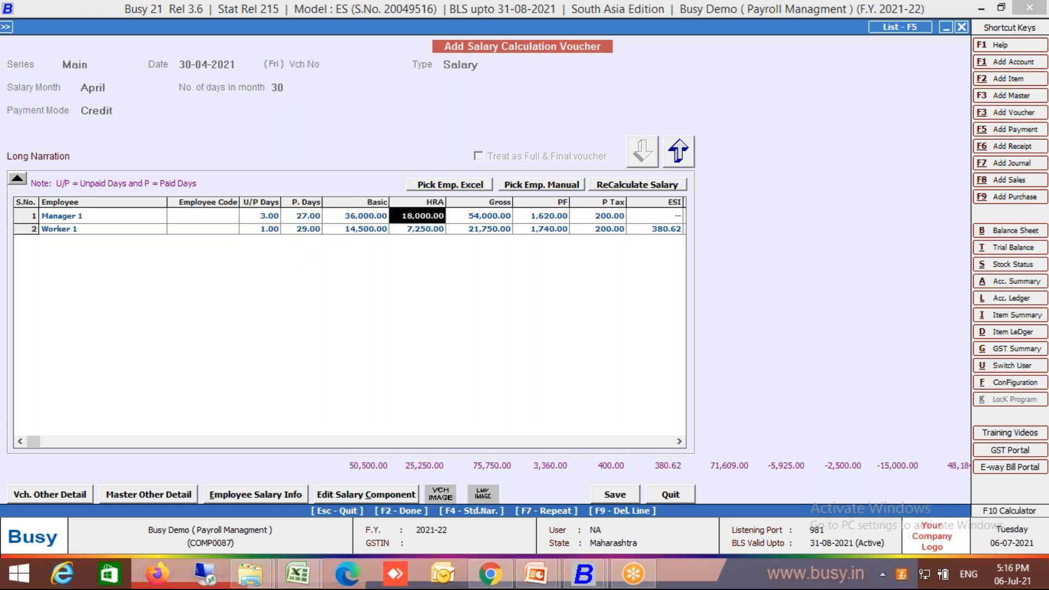
key("Return")
key("Return")
key("Return")
key("Return")
key("Return")
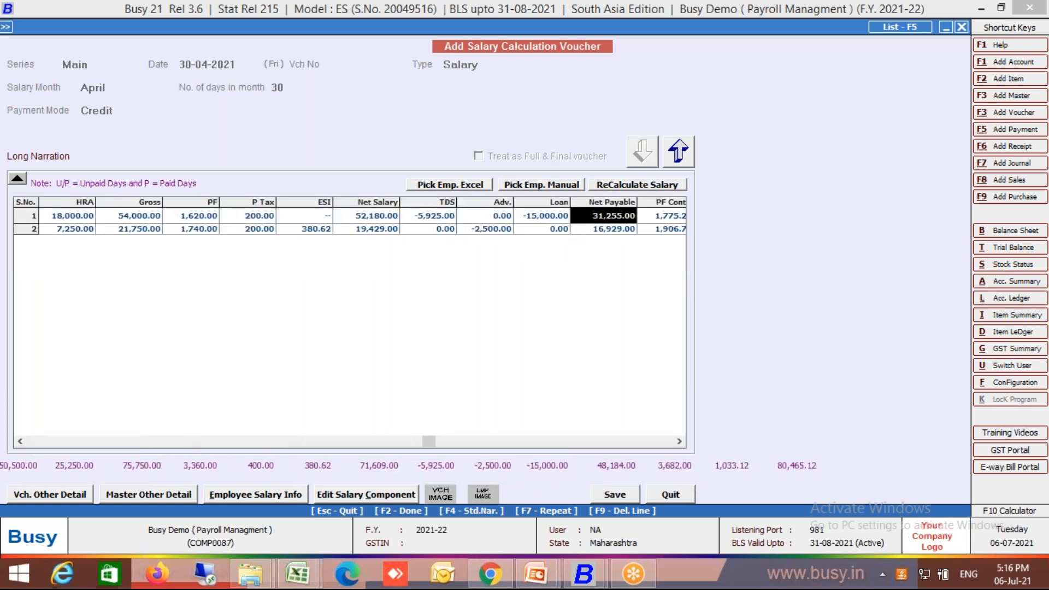
key("Return")
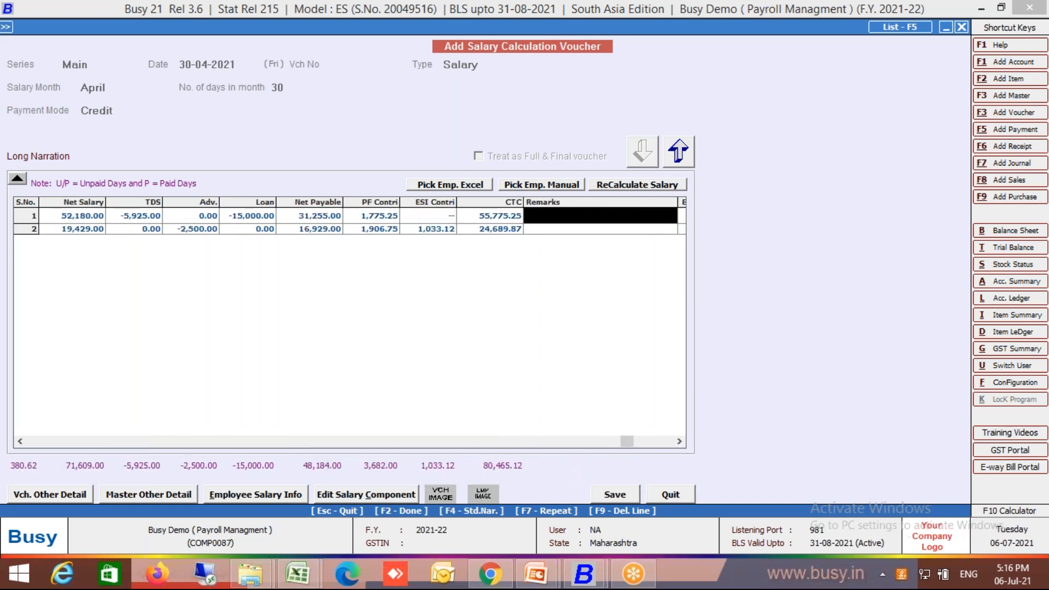
Step: Check the loan, advance and net payable figures of both employees in the salary voucher
key("Right")
key("Left")
key("Left")
key("Left")
key("Left")
key("Left")
key("Left")
key("Left")
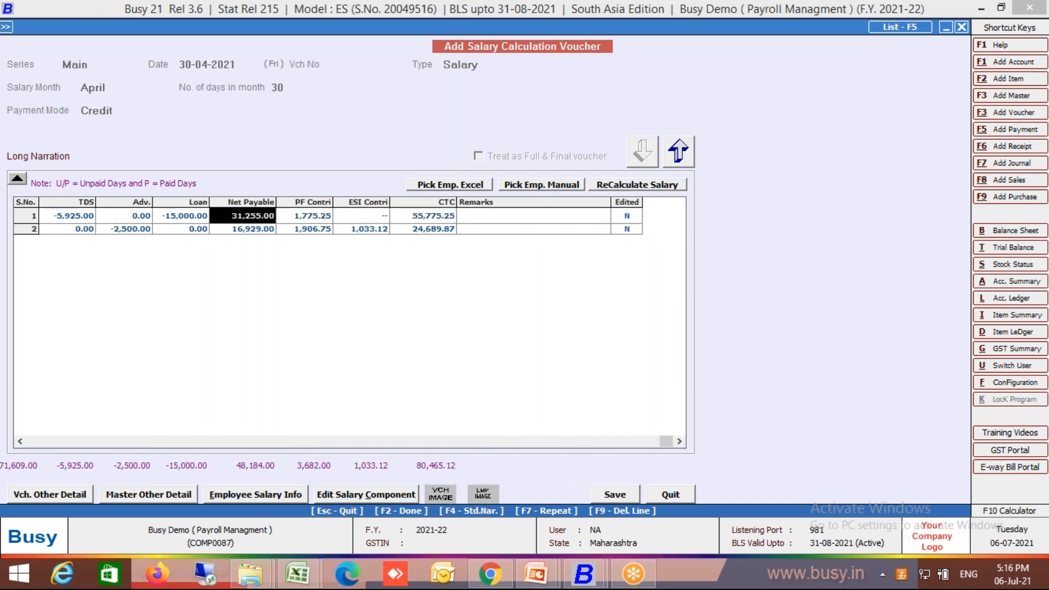
key("Left")
key("Right")
key("Right")
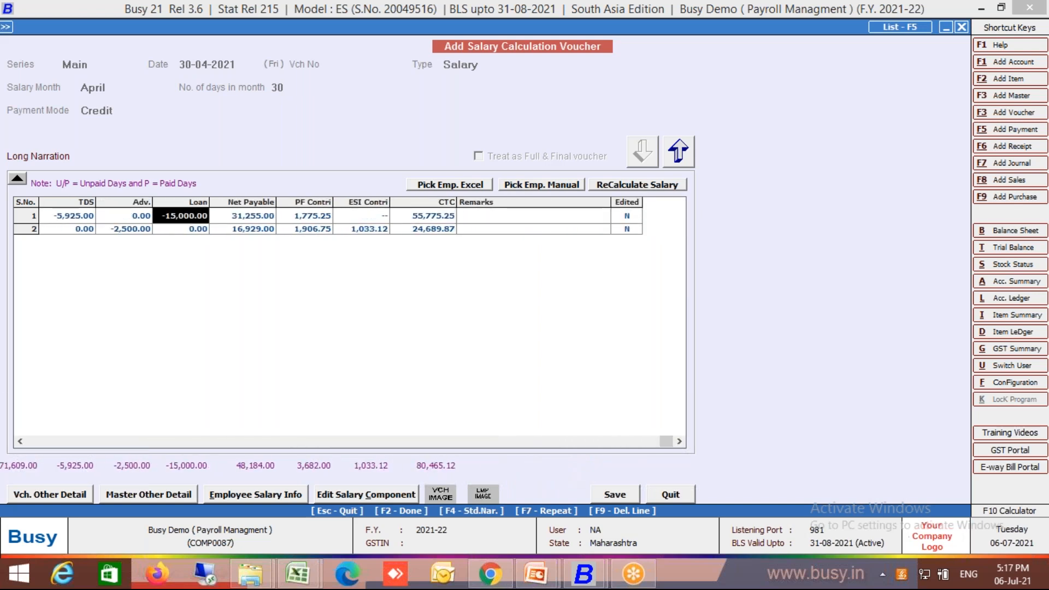
key("Left")
key("Down")
key("Up")
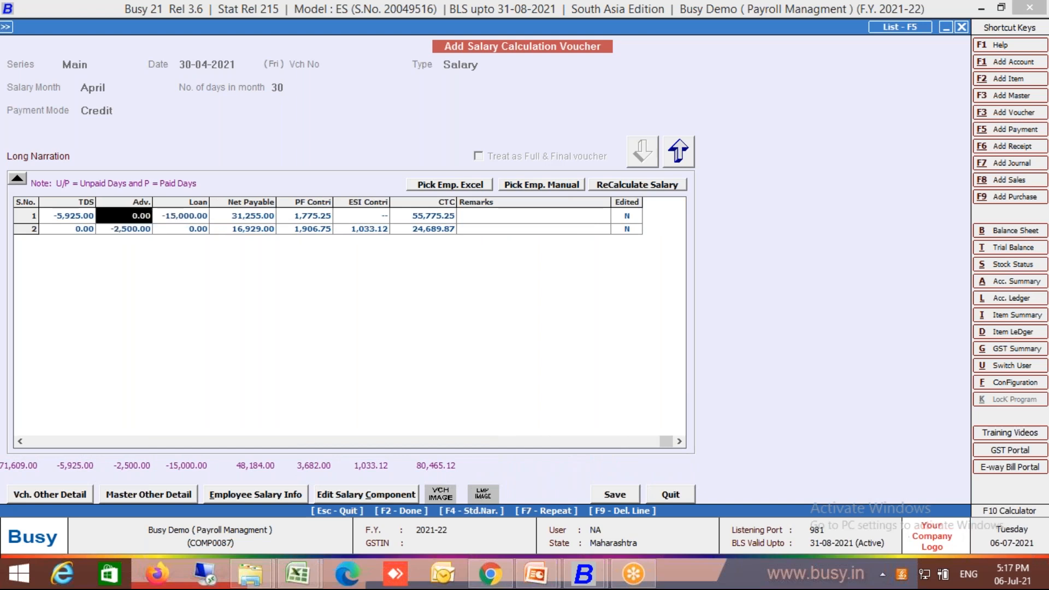
key("Right")
key("Down")
Step: Compare Worker 1's ESI, net salary and deductions with Manager 1's TDS in the salary voucher
key("Left")
key("Left")
key("Left")
key("Left")
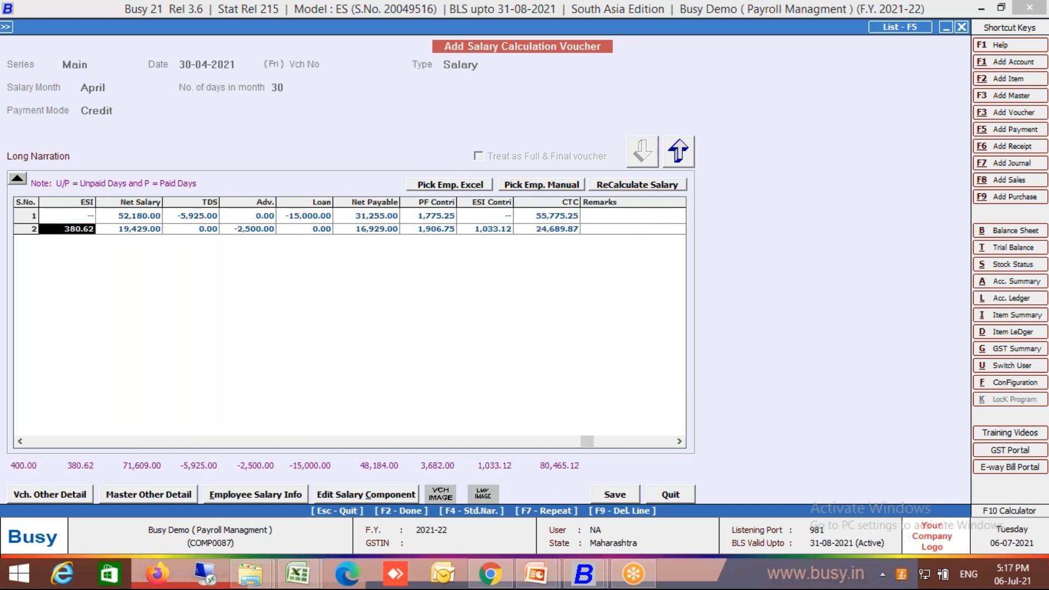
key("Right")
key("Right")
key("Left")
key("Left")
key("Up")
key("Right")
key("Down")
key("Right")
key("Right")
key("Right")
key("Left")
key("Left")
key("Left")
key("Left")
key("Left")
key("Left")
key("Left")
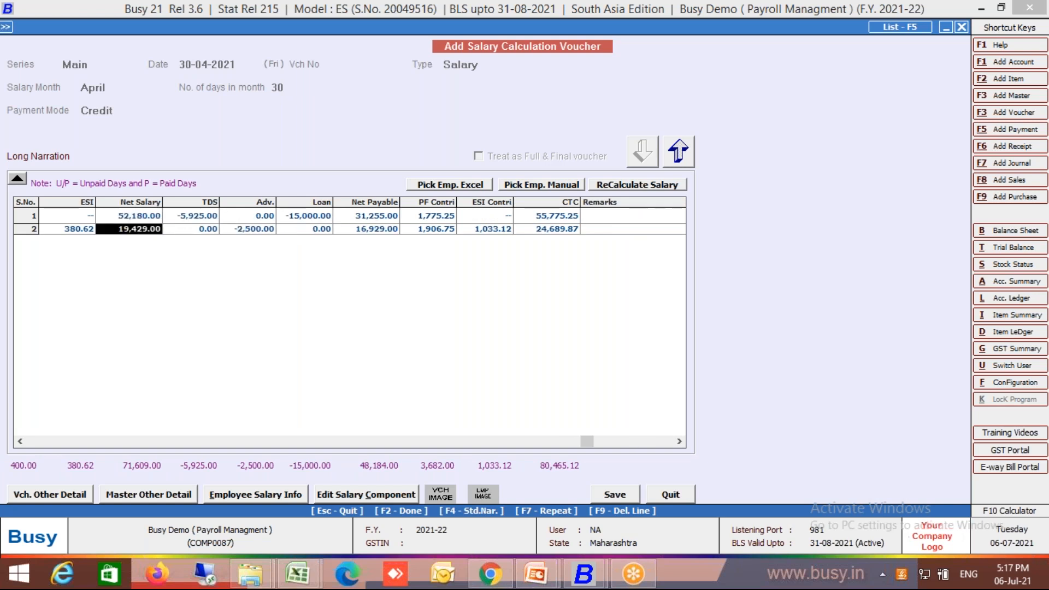
key("Right")
key("Right")
key("Right")
key("Right")
key("Right")
key("Up")
key("Left")
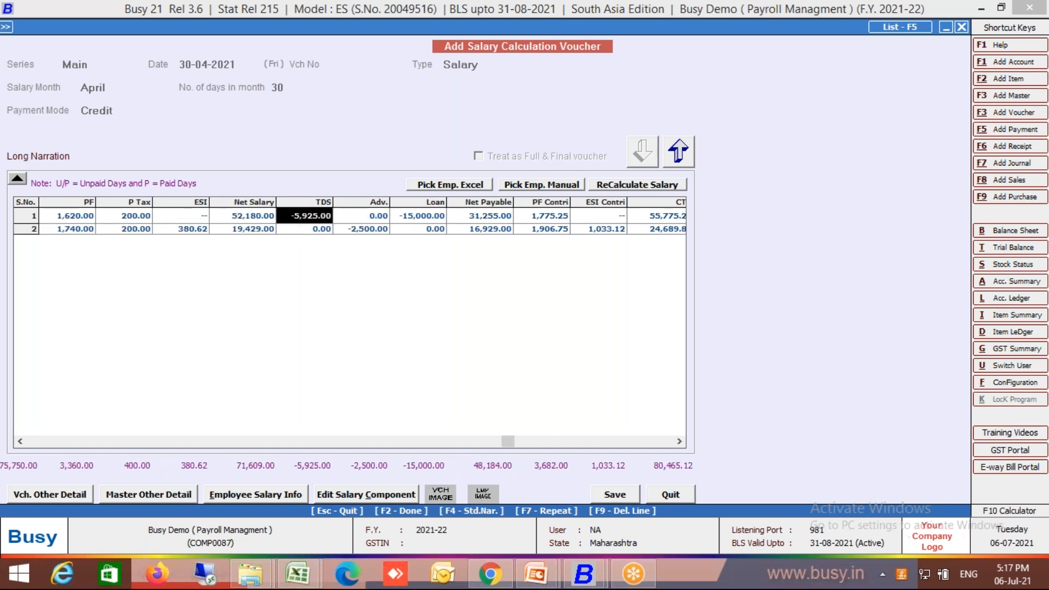
Step: Try to save the April salary calculation voucher for both employees
key("F2")
key("Return")
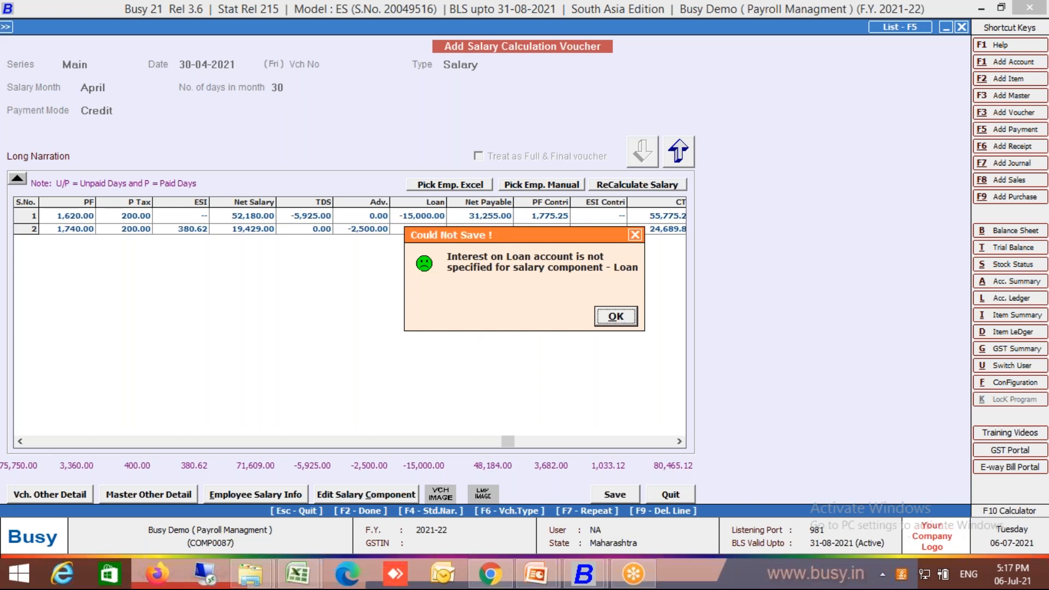
Step: Close the save message and open the Loan Deduction salary component master for modification
key("Return")
key("Return")
key("Return")
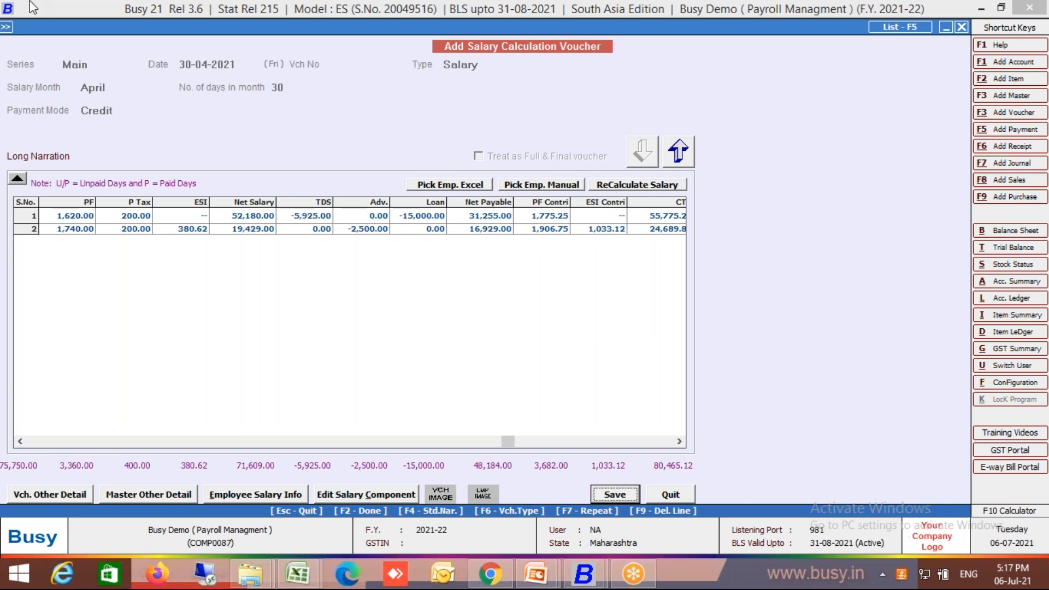
left_click(5, 28)
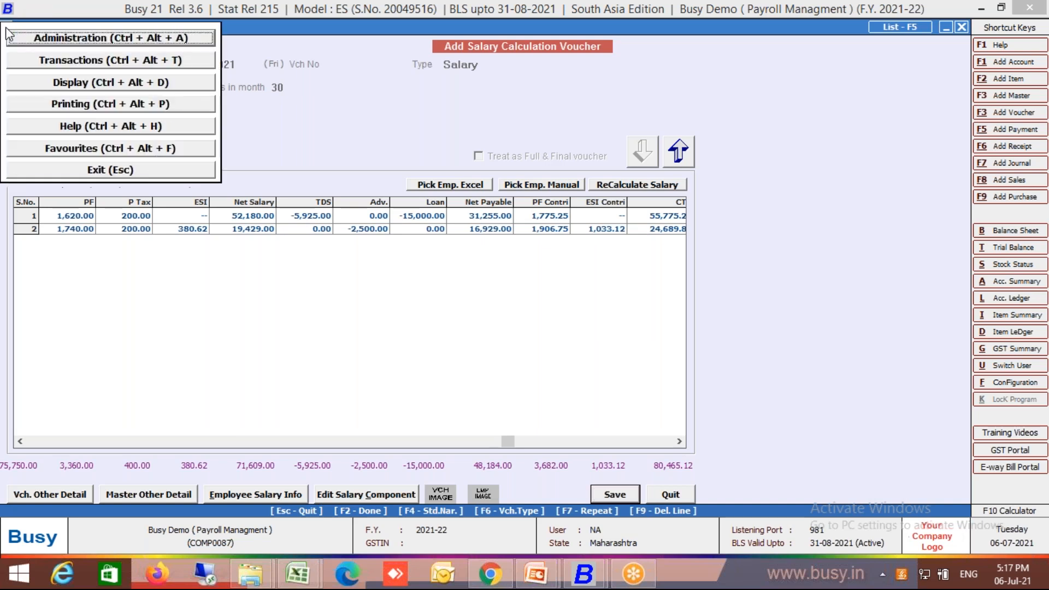
key("Return")
key("Down")
key("Down")
key("Down")
key("Up")
key("Up")
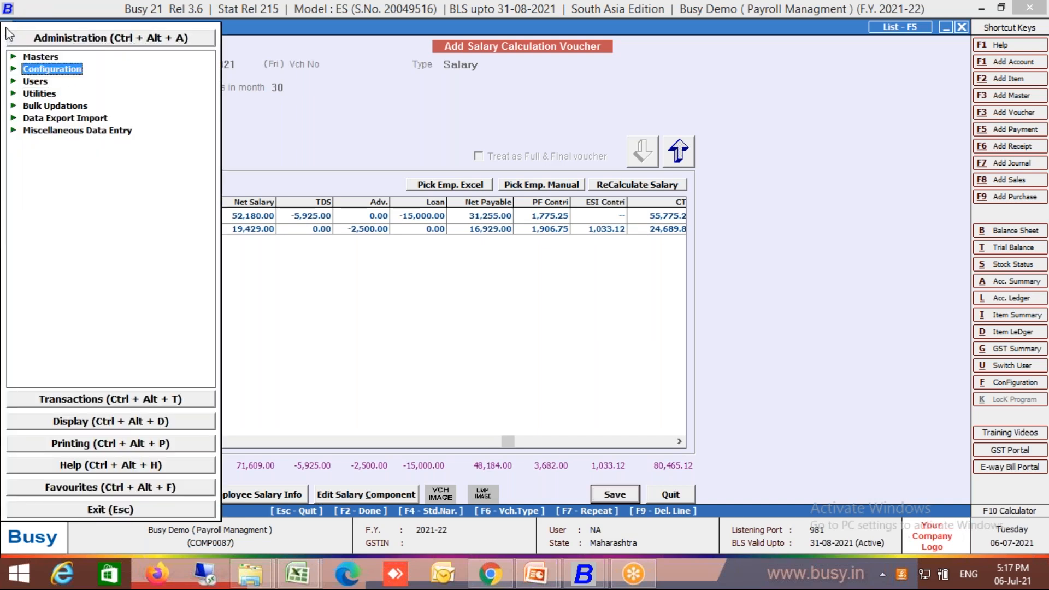
key("Up")
key("Return")
key("Down")
key("Down")
key("Down")
key("Down")
key("Down")
key("Down")
key("Down")
key("Down")
key("Down")
key("Down")
key("Down")
key("Down")
key("Down")
key("Down")
key("Down")
key("Down")
key("Down")
key("Down")
key("Down")
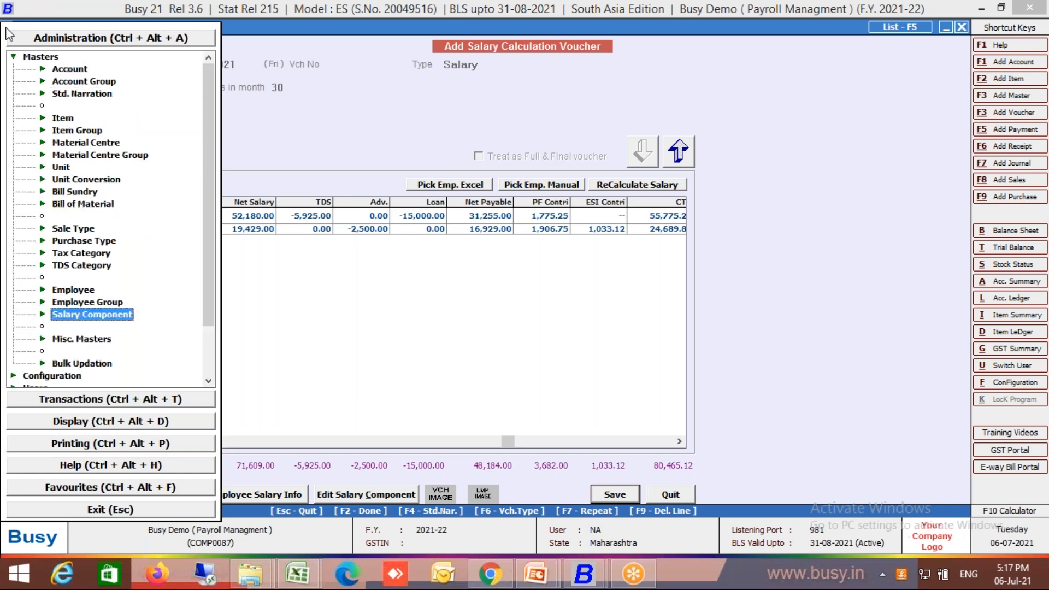
key("Up")
key("Up")
key("Up")
key("Down")
key("Return")
key("Down")
key("Down")
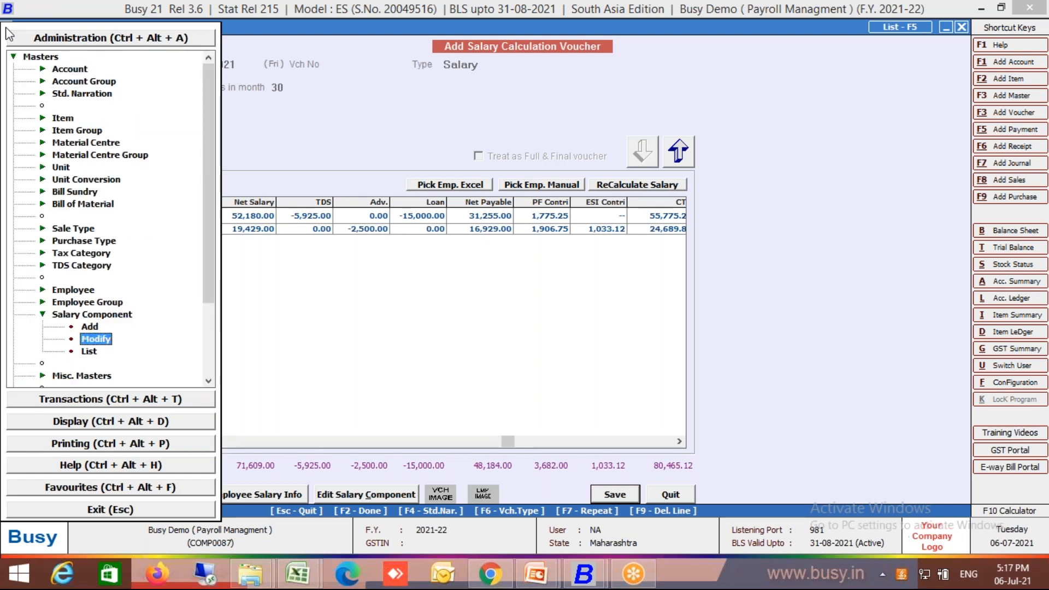
key("Return")
type("Loan")
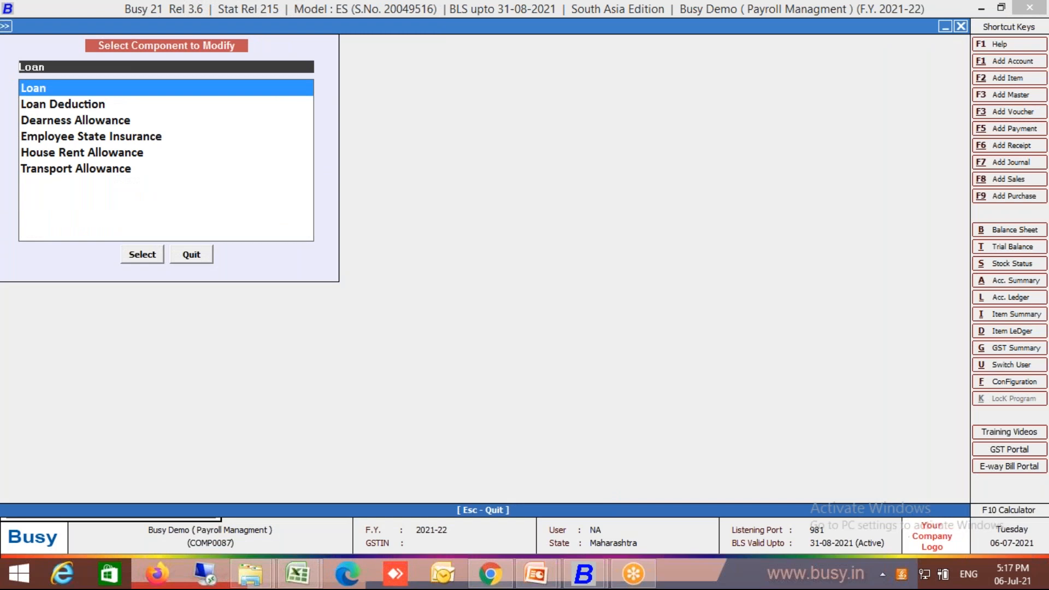
key("Down")
key("Return")
Step: Create an account named Interest on Loan A/C under an income group for the component's interest on loan account
key("Return")
key("Return")
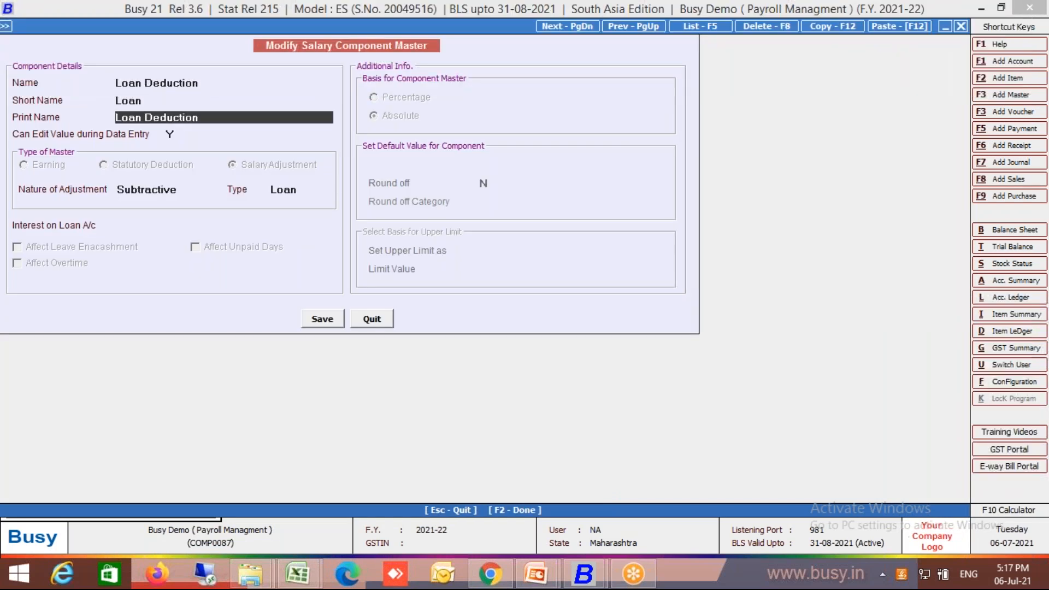
key("Return")
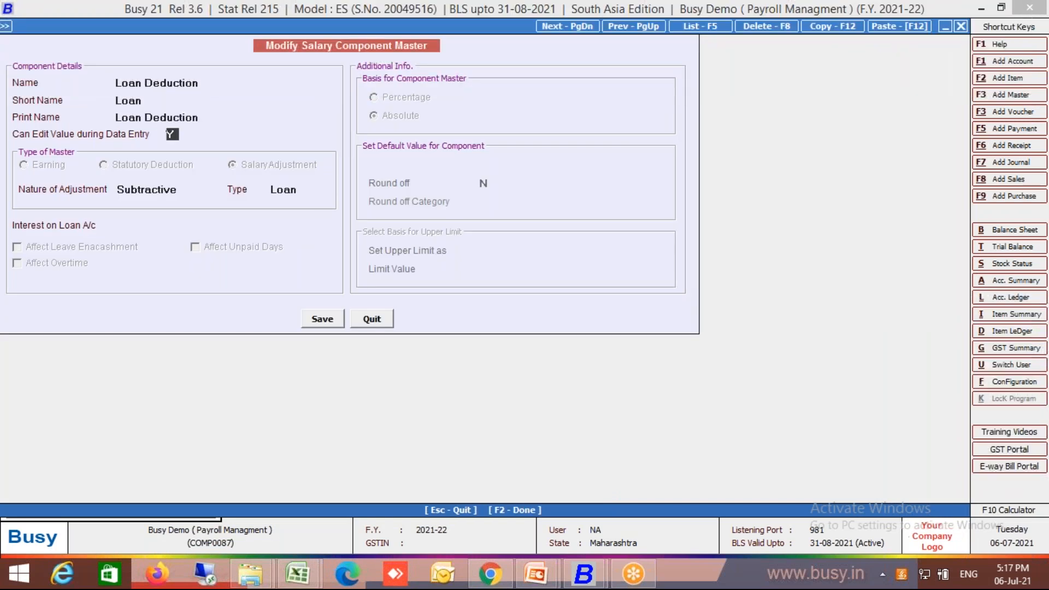
key("Return")
key("Return")
key("Return")
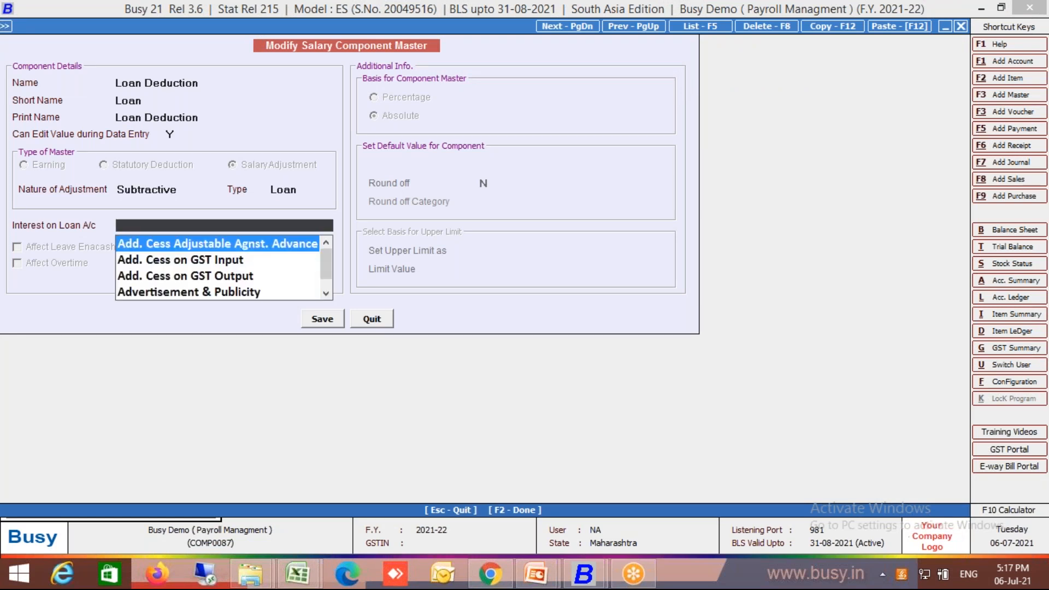
key("F3")
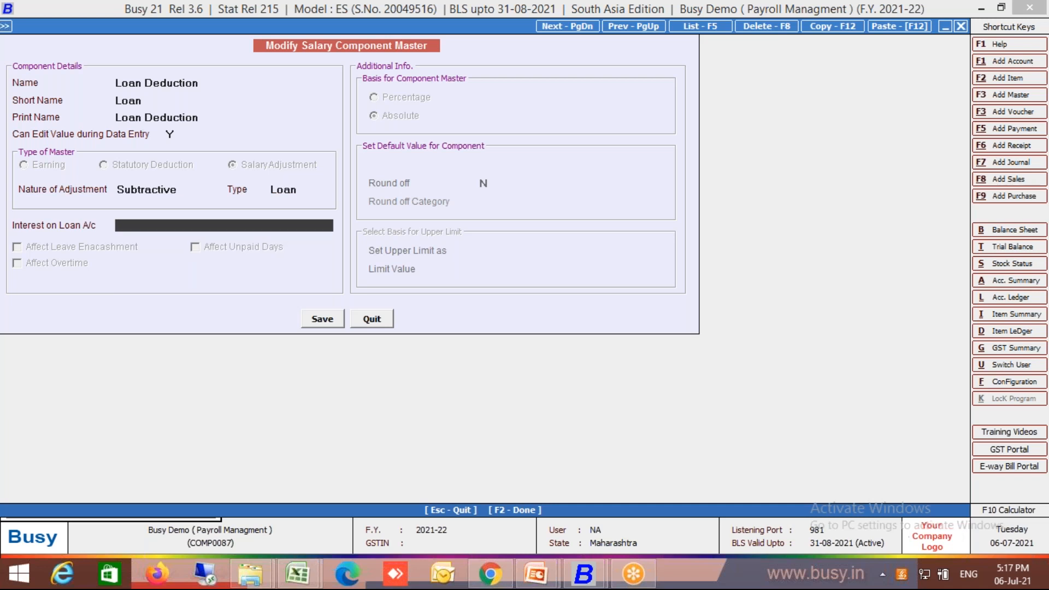
type("Inter")
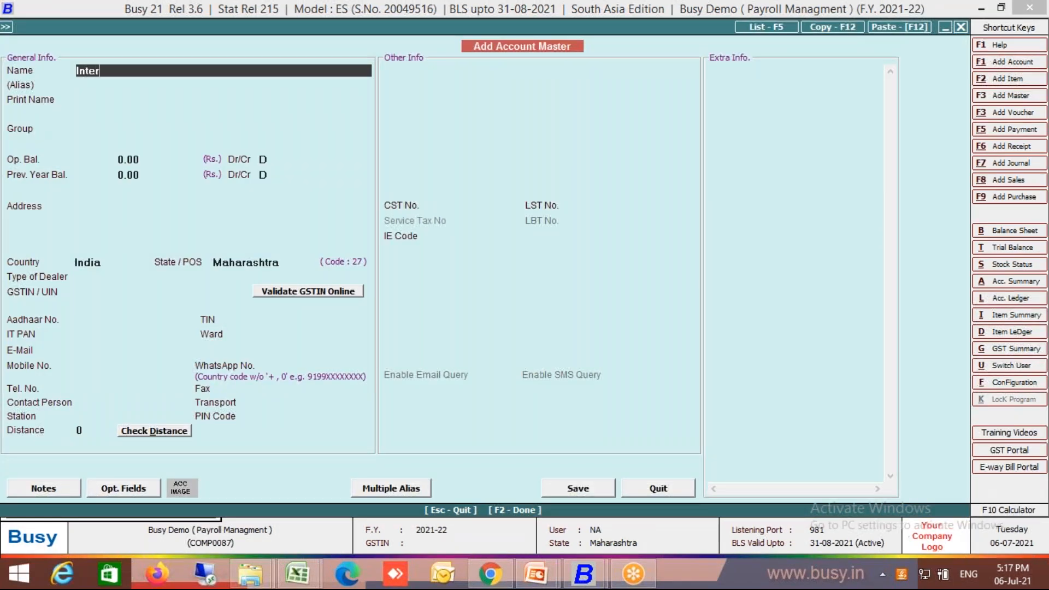
type("est on loan a/C")
key("Return")
key("Return")
key("Return")
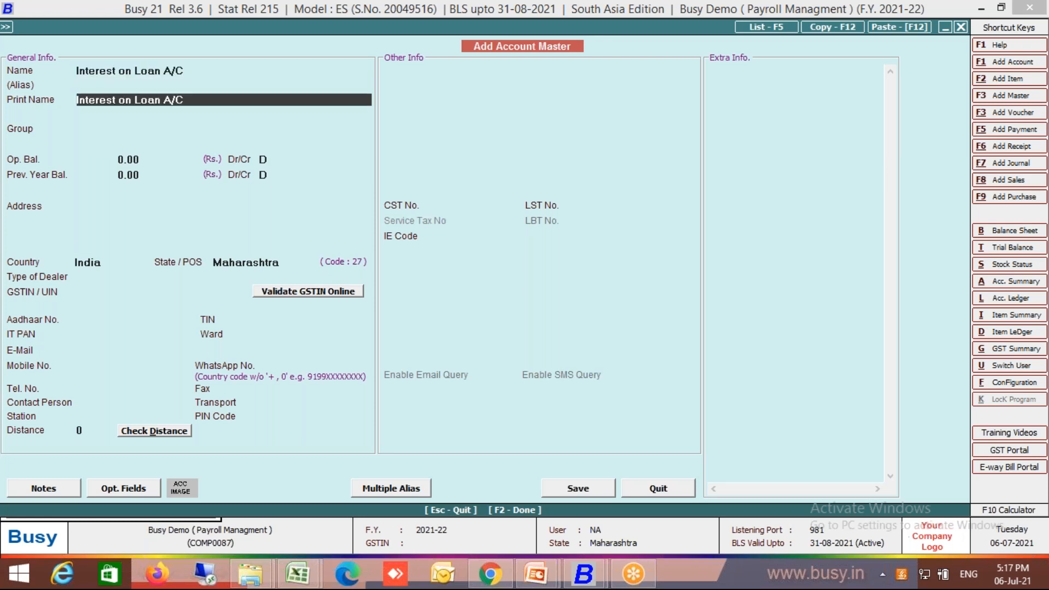
type("inc")
key("Down")
key("Return")
key("F2")
key("Return")
Step: Save the modified Loan Deduction component and return to the open salary calculation voucher
key("F2")
key("Return")
key("Escape")
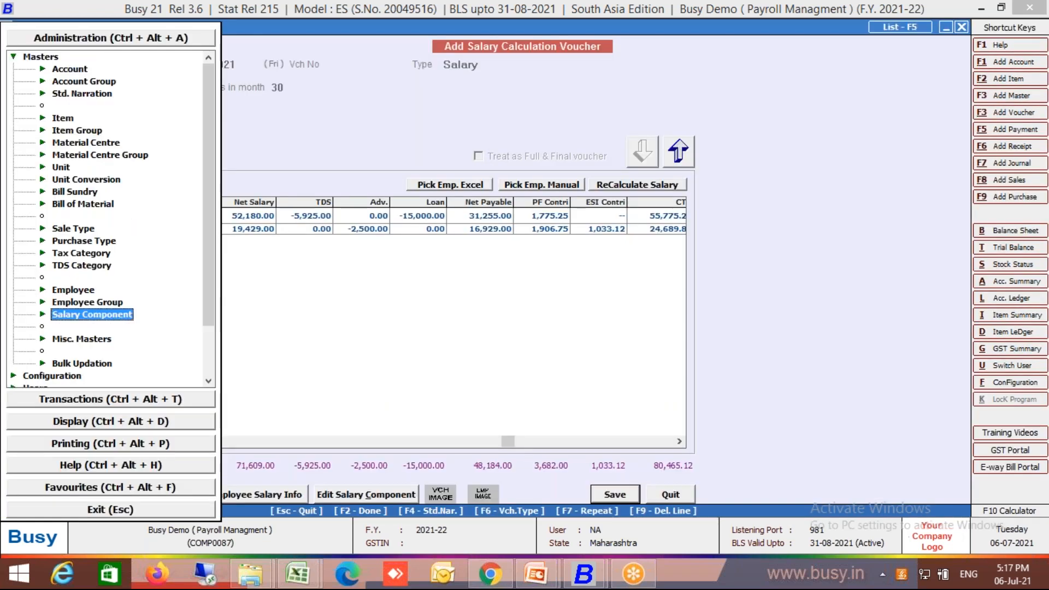
key("Escape")
key("Escape")
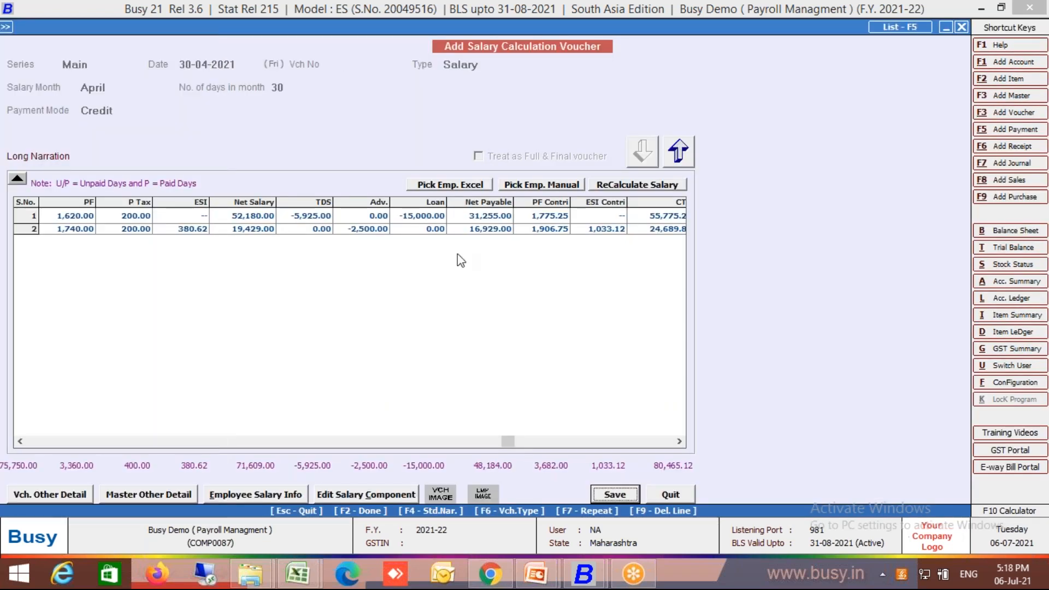
Step: Quit the unsaved salary voucher and reopen the company Busy Demo ( Payroll Managment )
key("Escape")
key("Return")
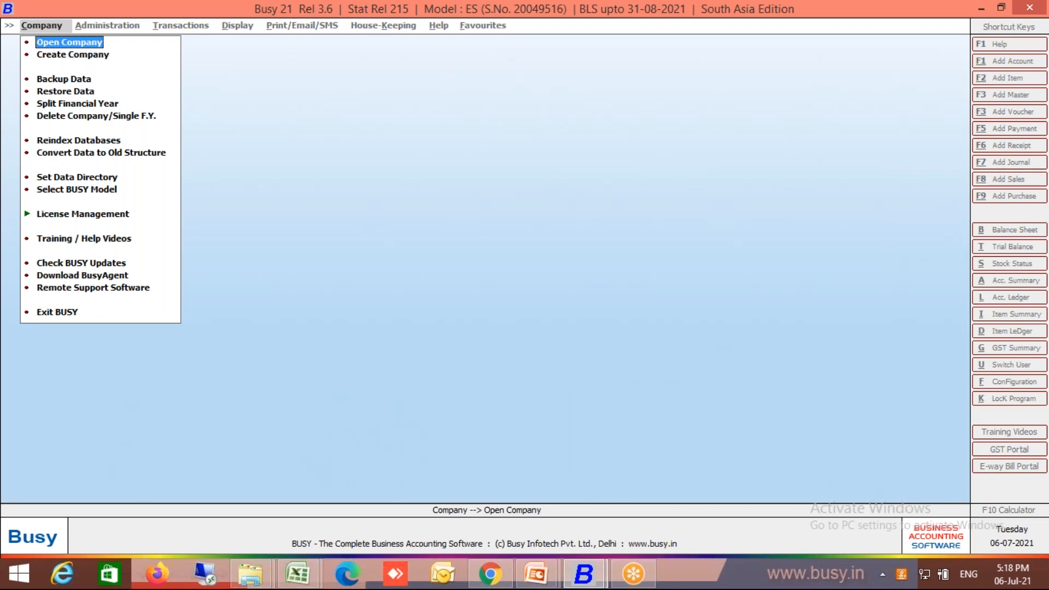
key("Return")
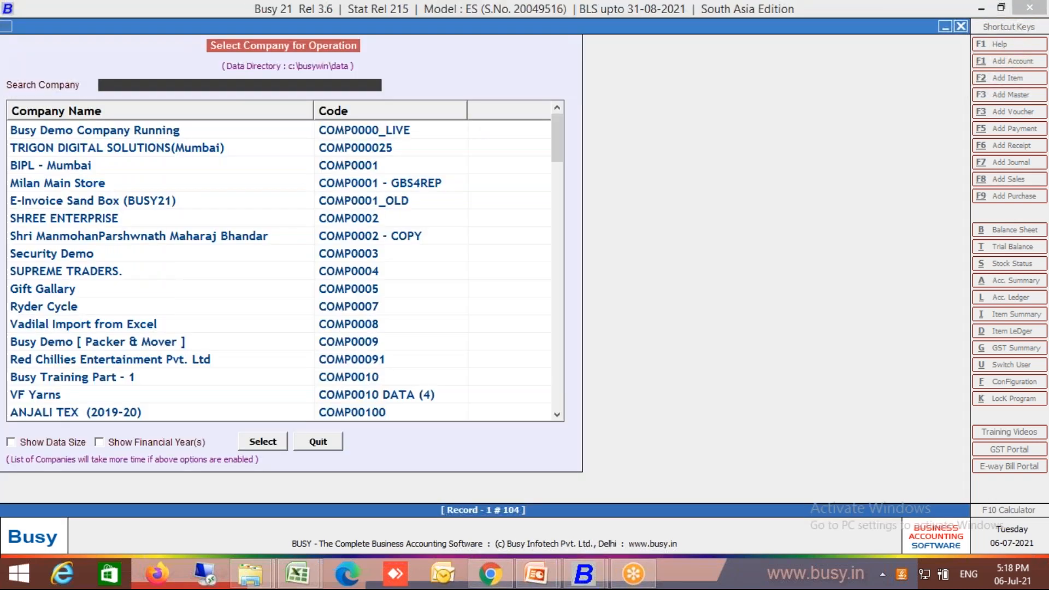
type("PAYR")
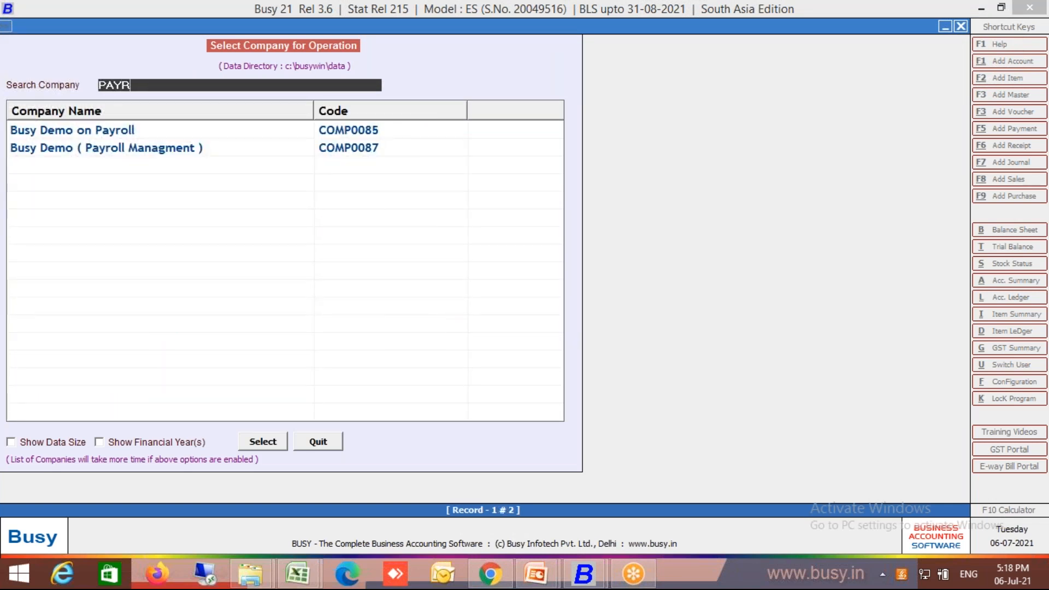
key("Down")
key("Return")
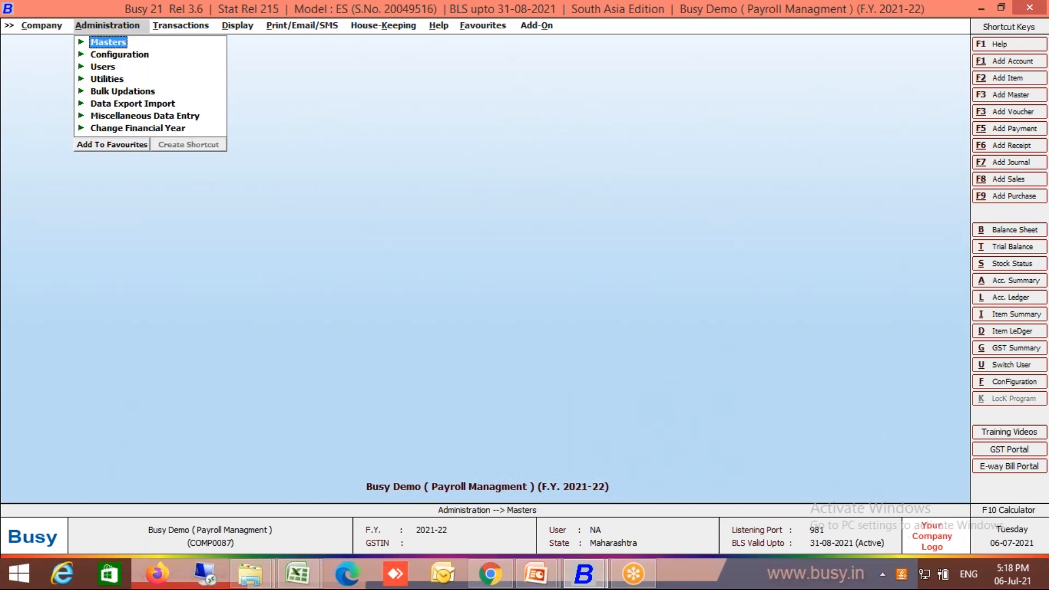
Step: Start a new salary calculation voucher dated 30-04-2021, type Salary, for April with 30 days and Credit payment mode
key("Right")
key("Right")
key("Left")
key("Up")
key("Up")
key("Up")
key("Up")
key("Down")
key("Down")
key("Down")
key("Right")
key("Left")
key("Up")
key("Right")
key("Return")
key("Return")
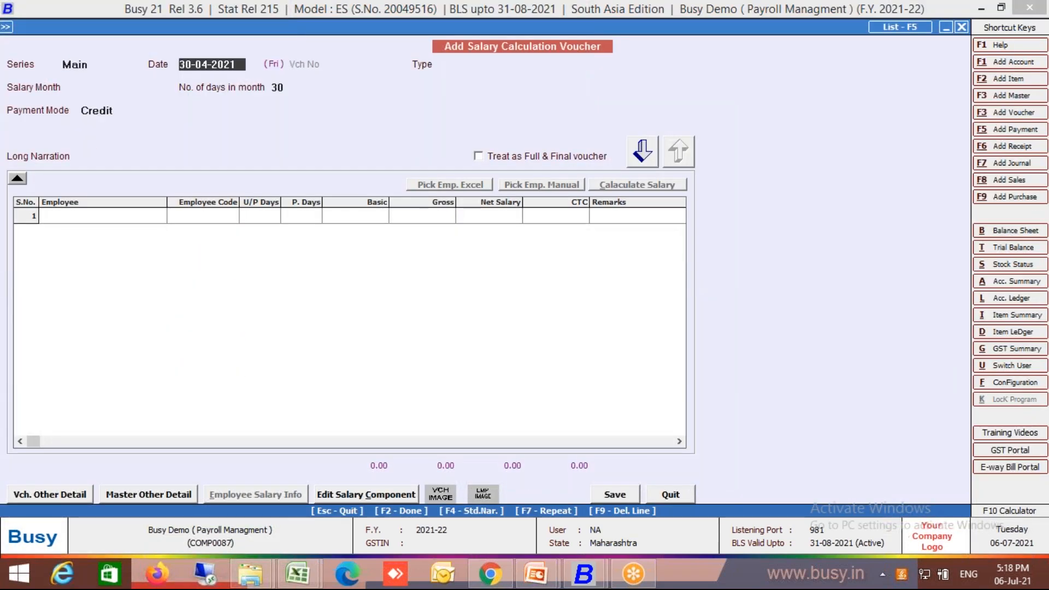
key("Return")
key("Return")
key("Return")
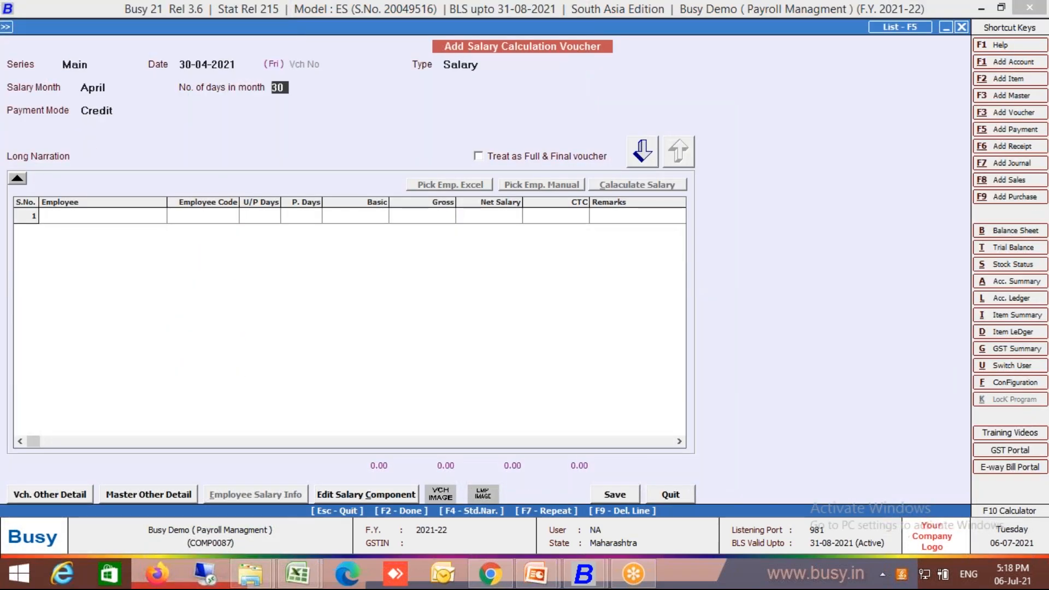
key("Return")
key("Return")
key("Return")
key("Return")
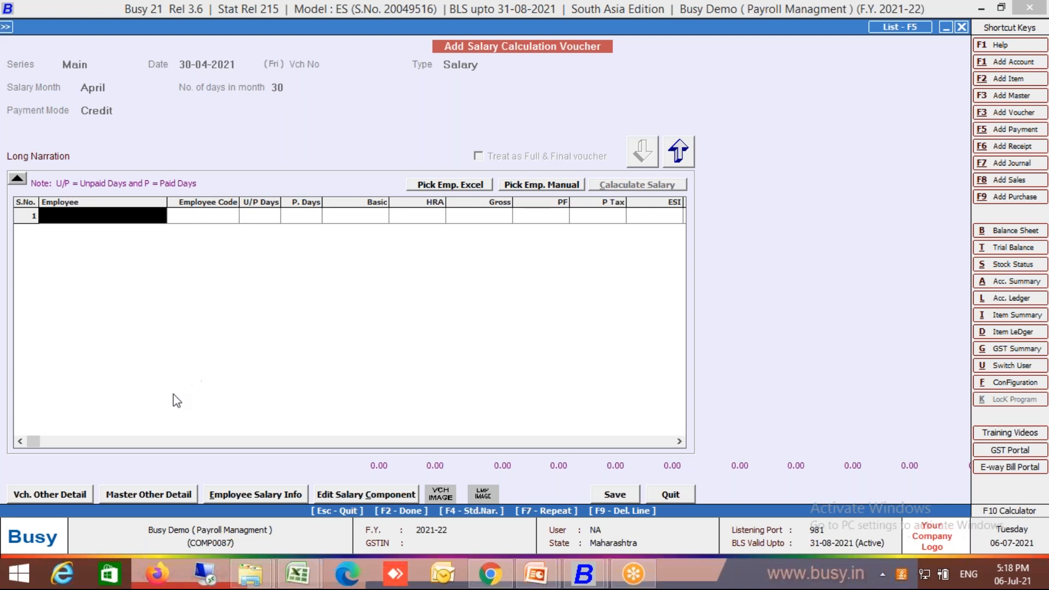
Step: Enable Print Pay Slip After Saving in the Main salary calculation series' voucher configuration and save it
left_click(82, 494)
left_click(85, 496)
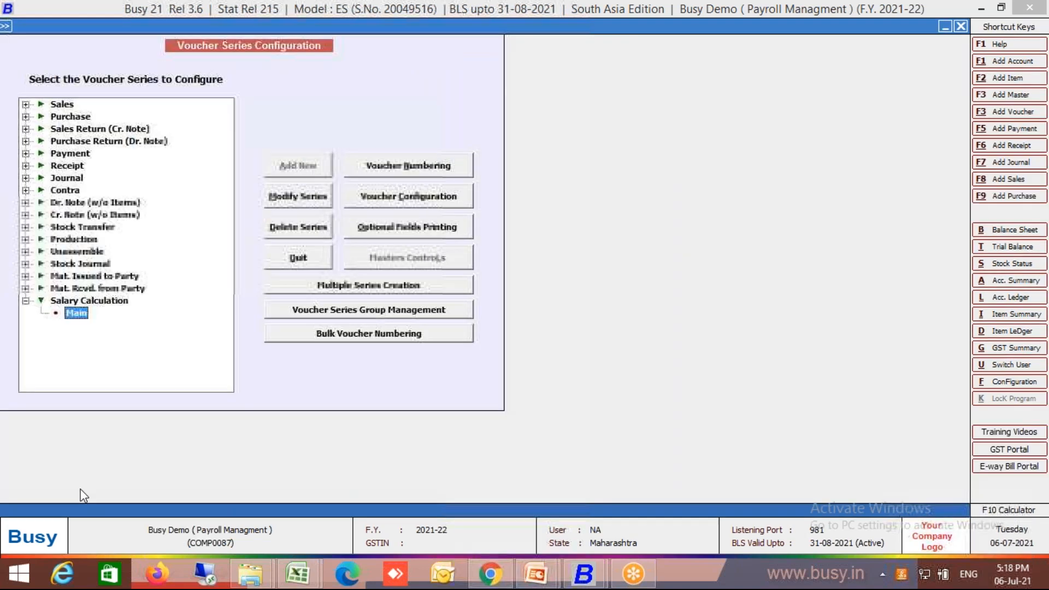
left_click(423, 199)
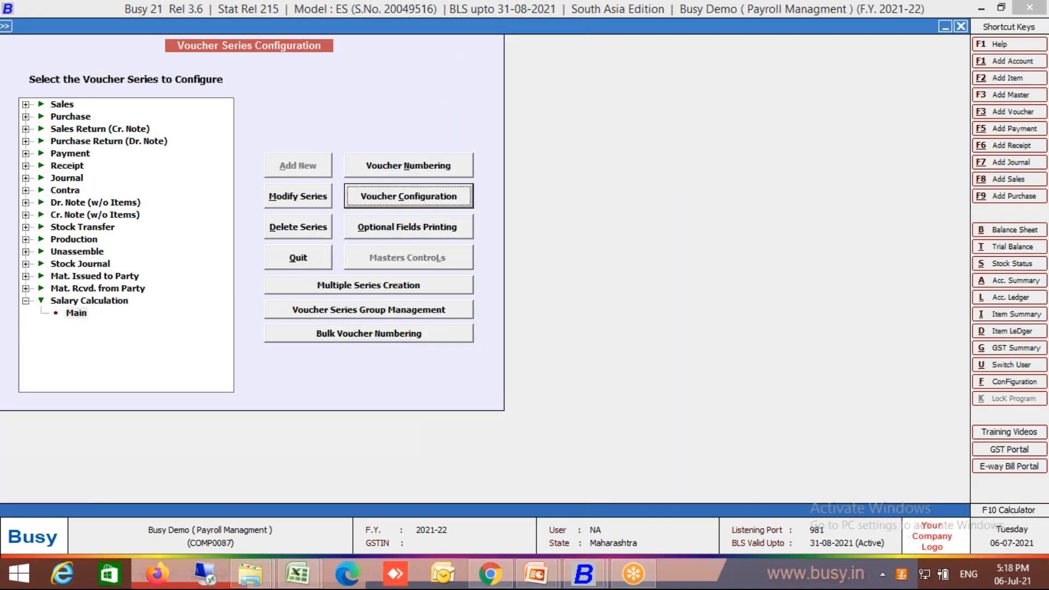
left_click(422, 130)
type("Y")
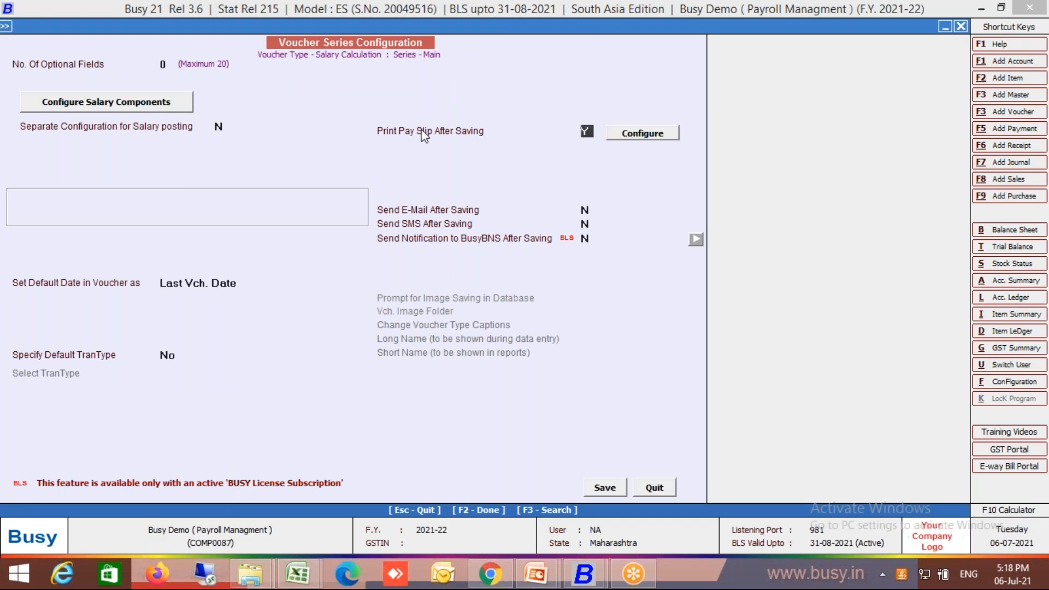
left_click(604, 487)
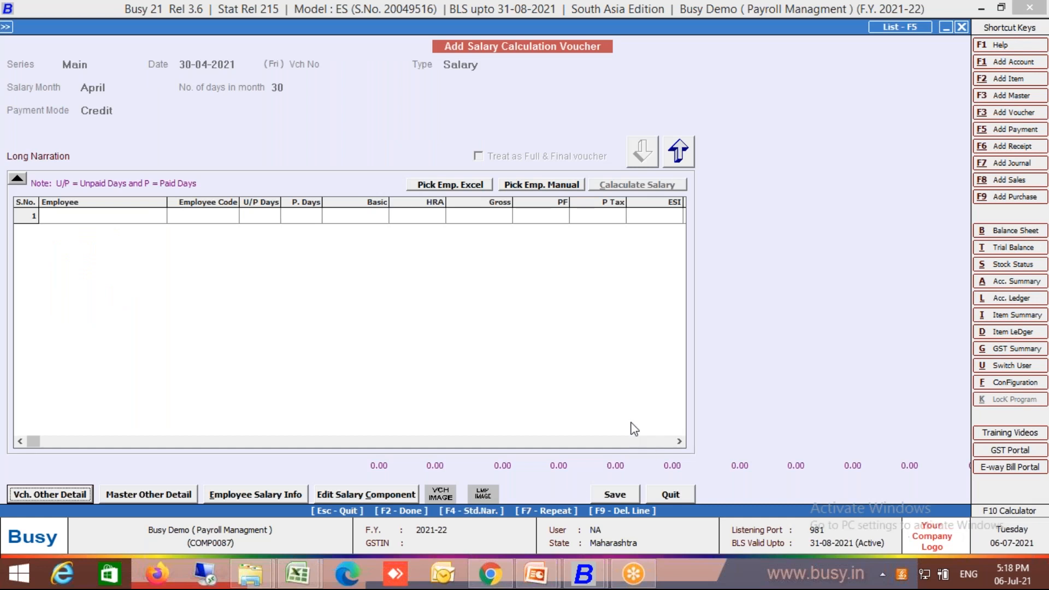
Step: Pick Manager 1 and Worker 1 manually into the April salary voucher
left_click(557, 186)
key("Return")
key("space")
key("Down")
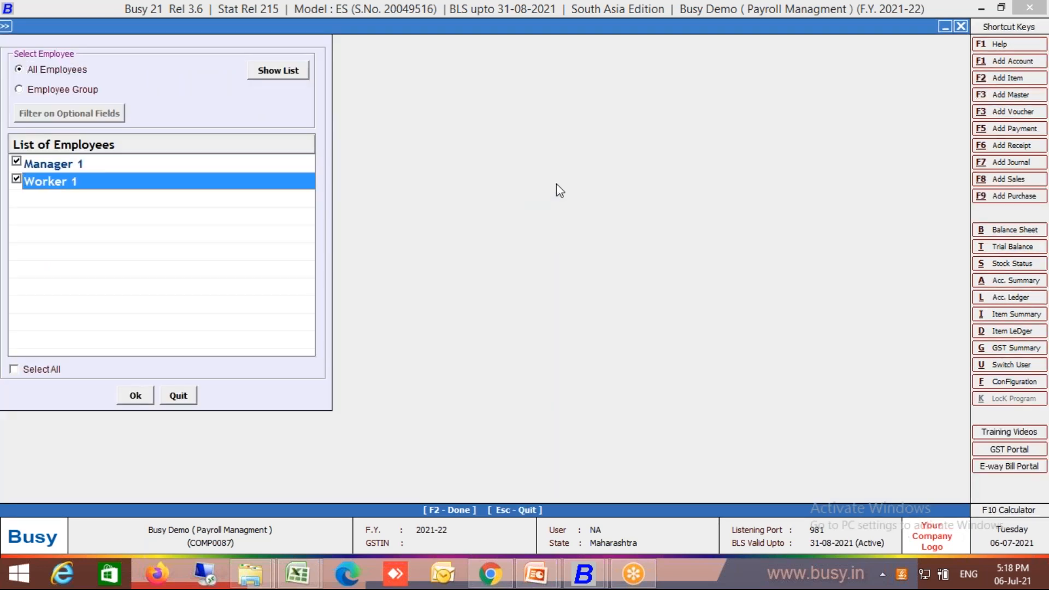
key("F2")
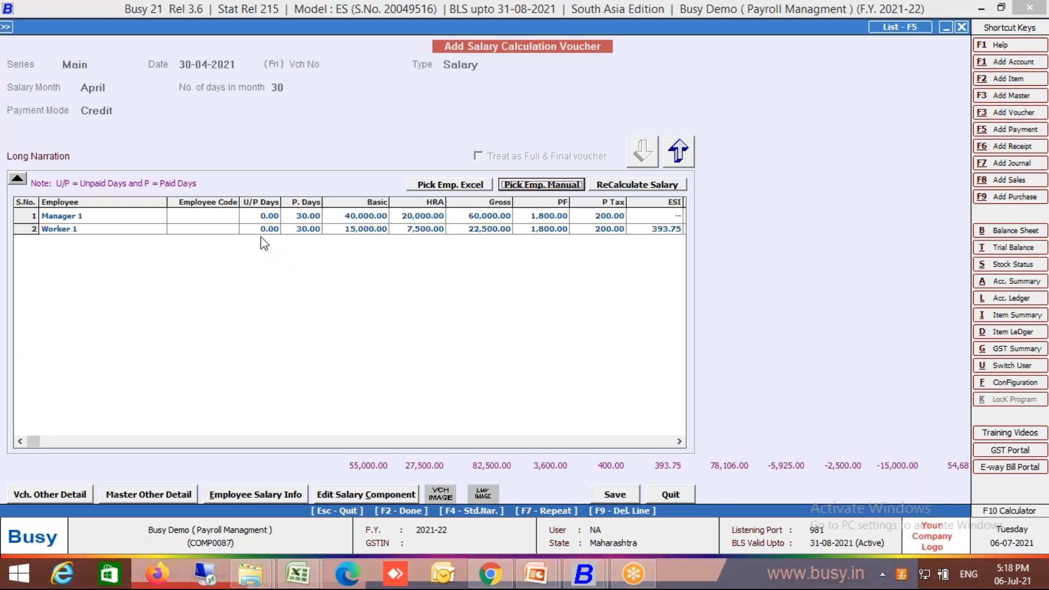
Step: Set the unpaid days to 1 for Worker 1 and 3 for Manager 1
left_click(261, 230)
type("1")
key("Return")
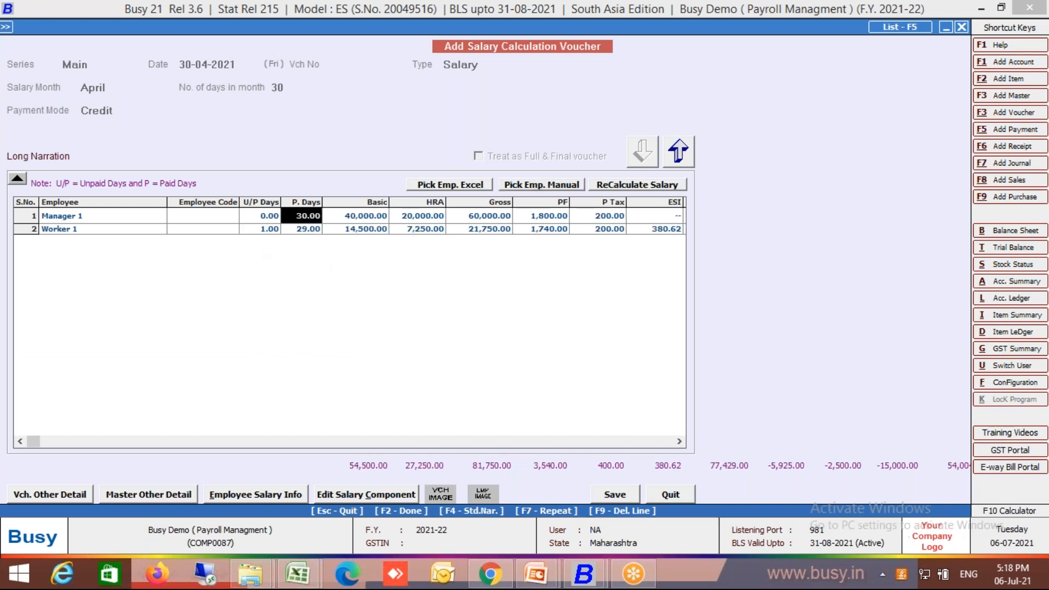
key("Left")
type("3")
key("Return")
Step: Review Manager 1's recalculated salary components across the voucher row, including ESI, net salary, TDS and advance
key("Return")
key("Return")
key("Return")
key("Return")
key("Return")
key("Return")
key("Return")
key("Return")
key("Right")
key("Right")
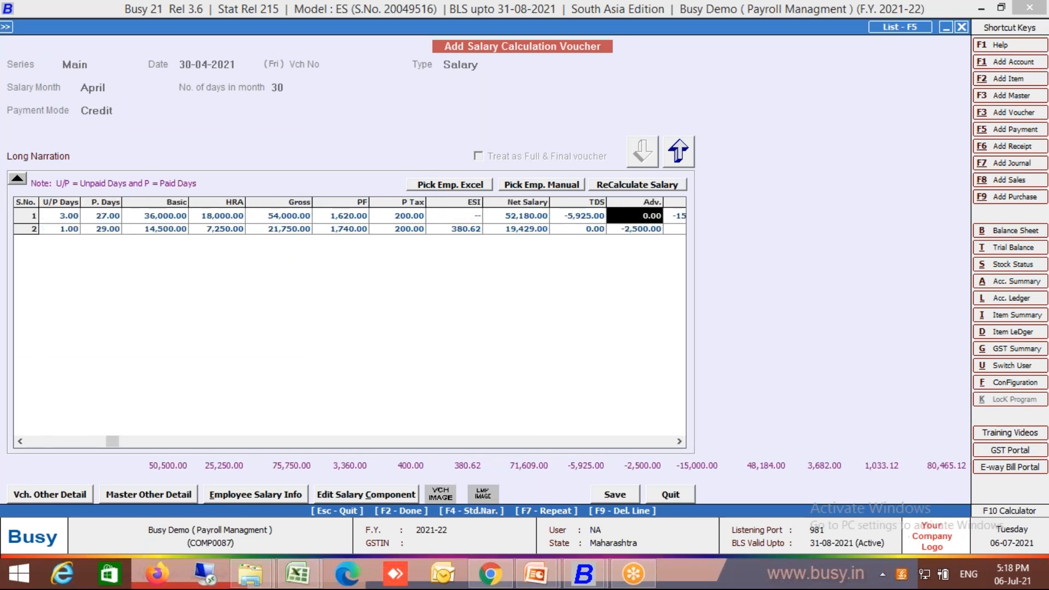
key("Left")
key("Left")
key("Left")
key("Left")
key("Right")
key("Right")
key("Left")
key("Left")
key("Left")
key("Right")
key("Right")
key("Right")
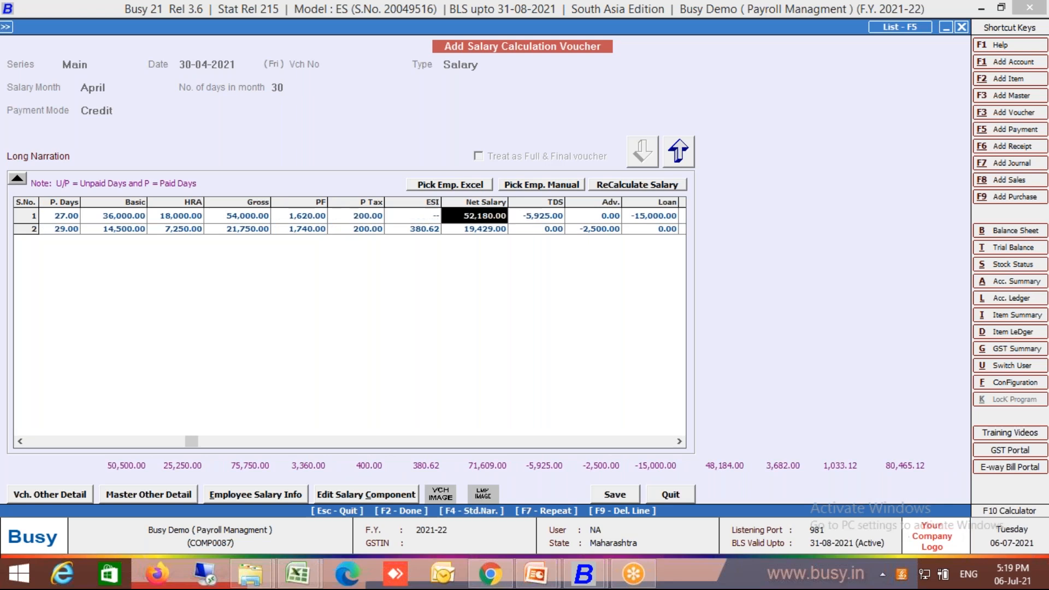
key("Left")
key("Left")
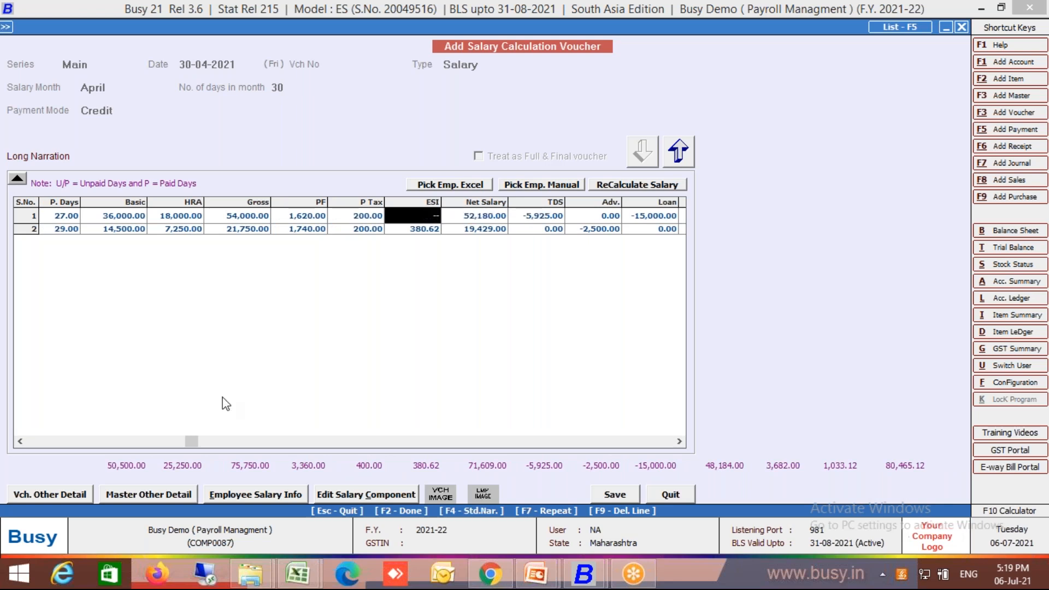
Step: Check both employees' Basic amounts in the salary component editor and quit without updating them
left_click(353, 495)
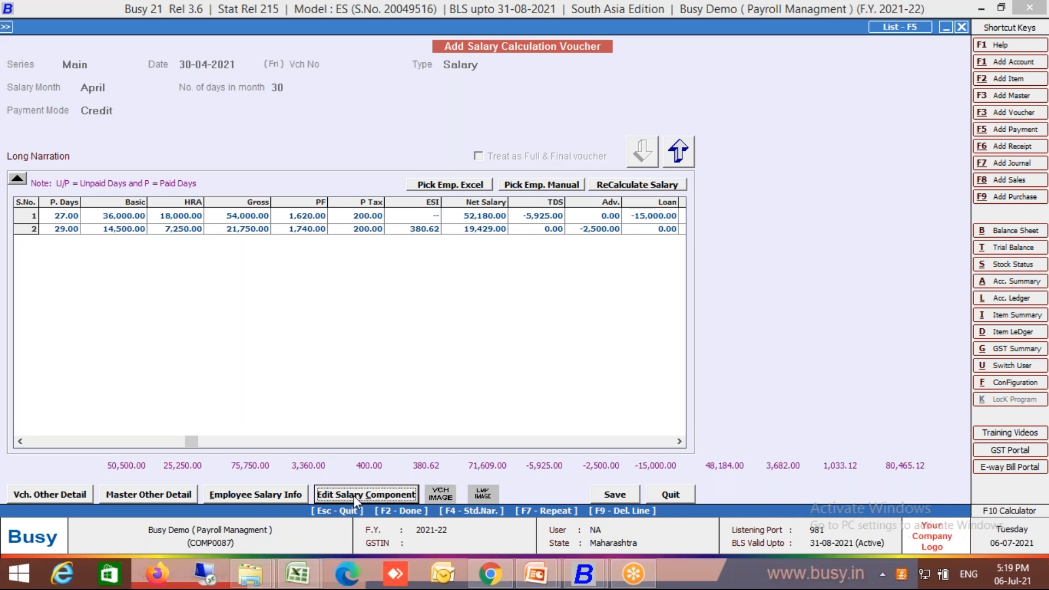
key("Down")
key("Up")
key("Return")
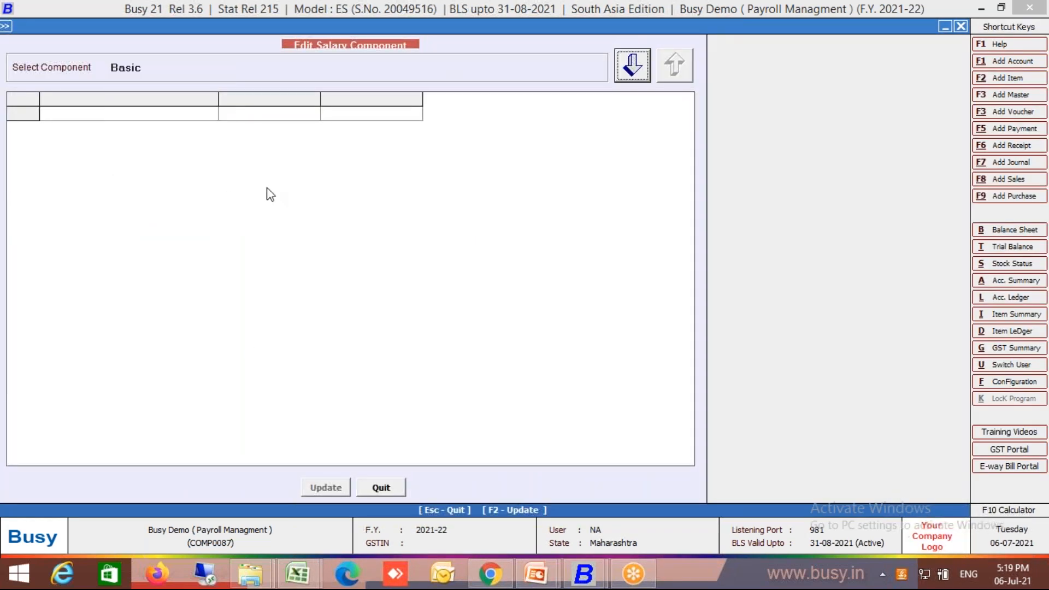
key("Down")
key("Up")
key("Down")
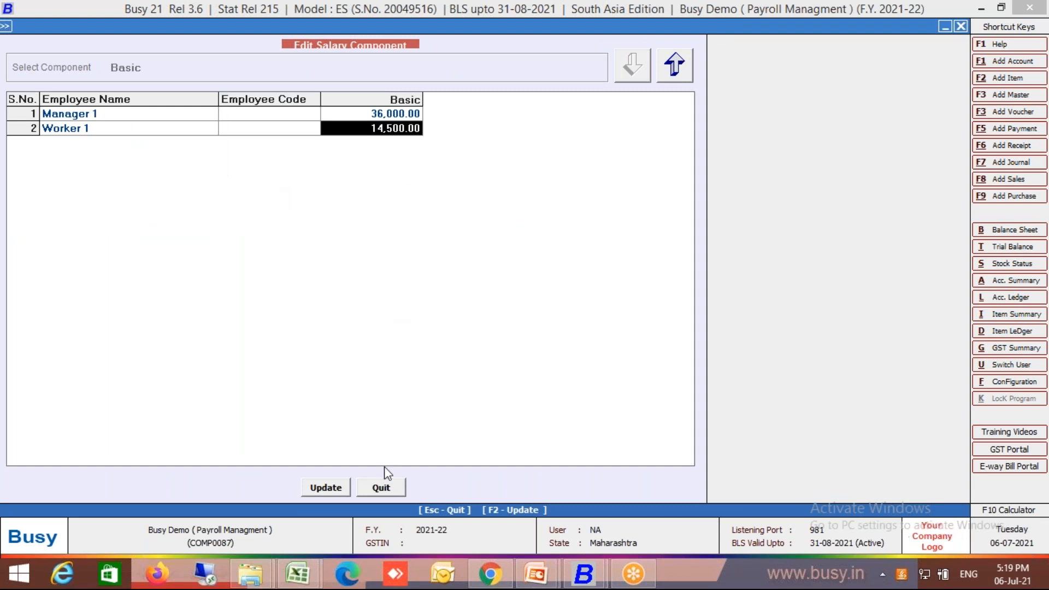
left_click(381, 488)
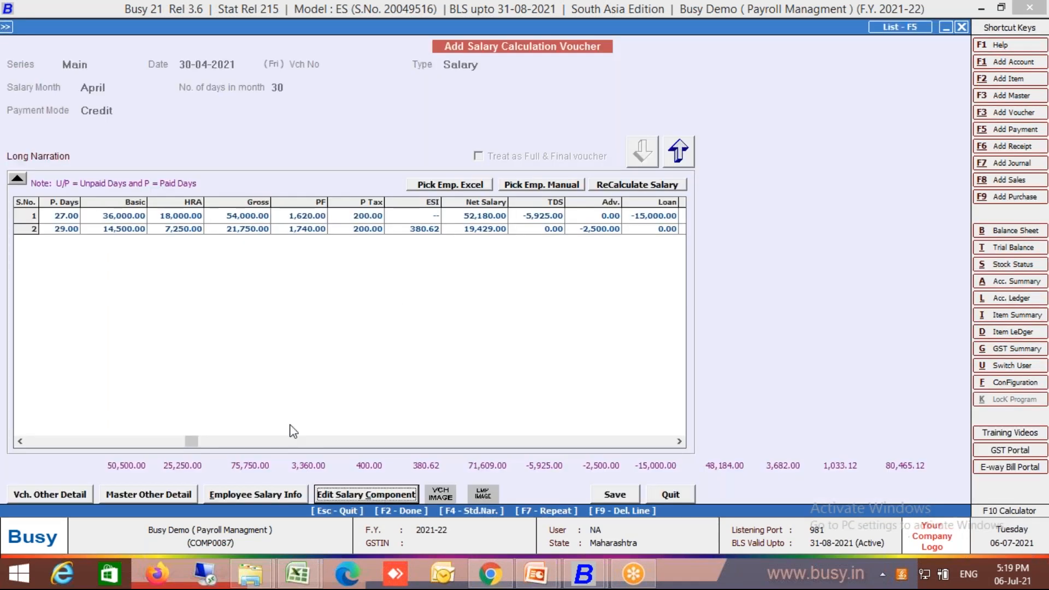
Step: Review Manager 1's earnings, deductions, adjustments and contributions in the employee salary details and return to the voucher
left_click(277, 496)
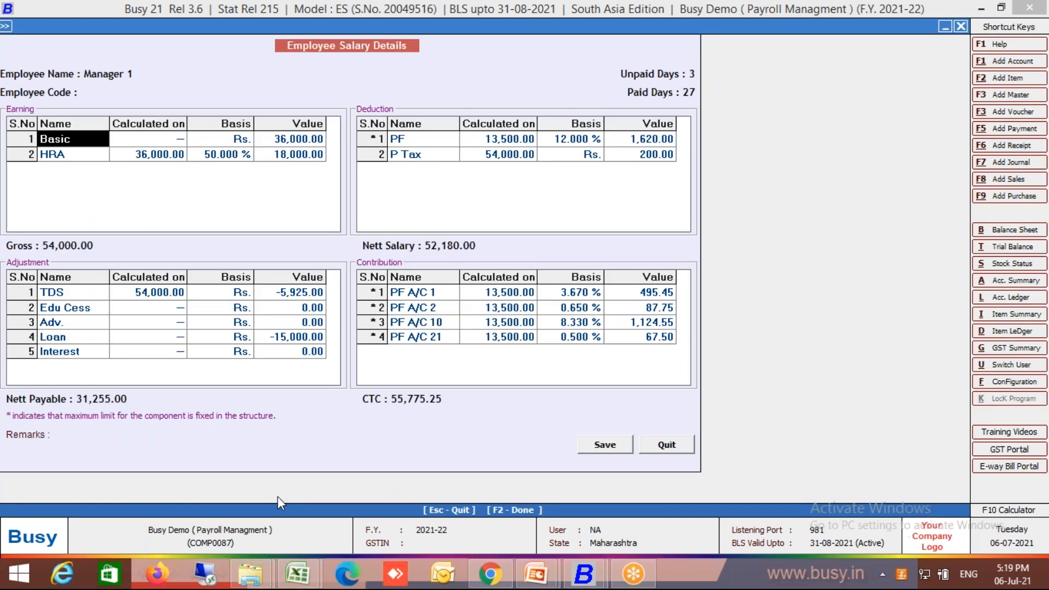
key("Return")
key("Return")
key("Return")
key("Return")
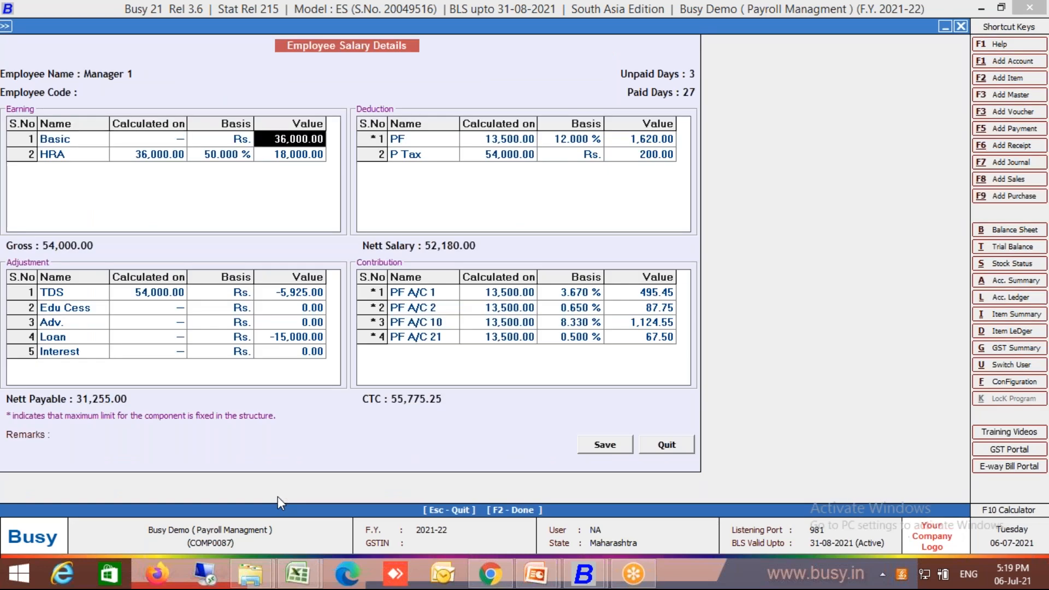
key("Return")
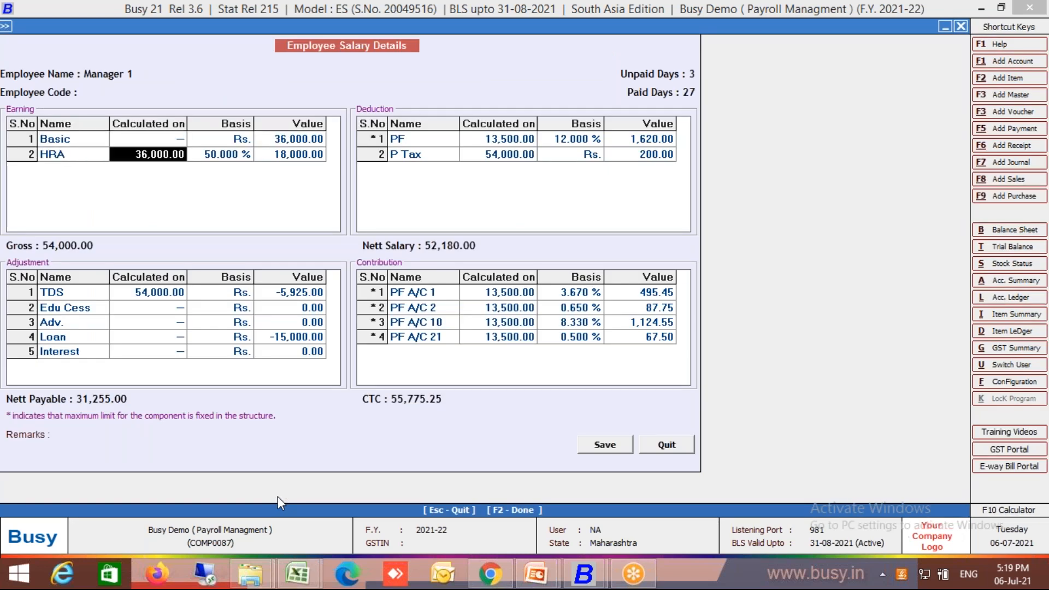
key("Escape")
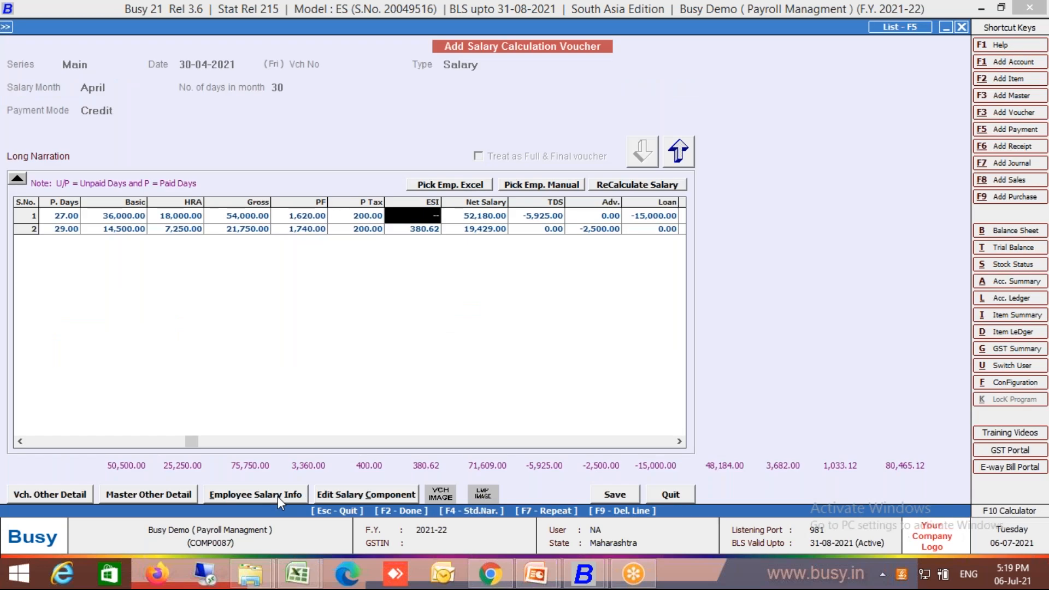
Step: Try to save the April salary voucher and retry after dismissing the message
key("F2")
key("Return")
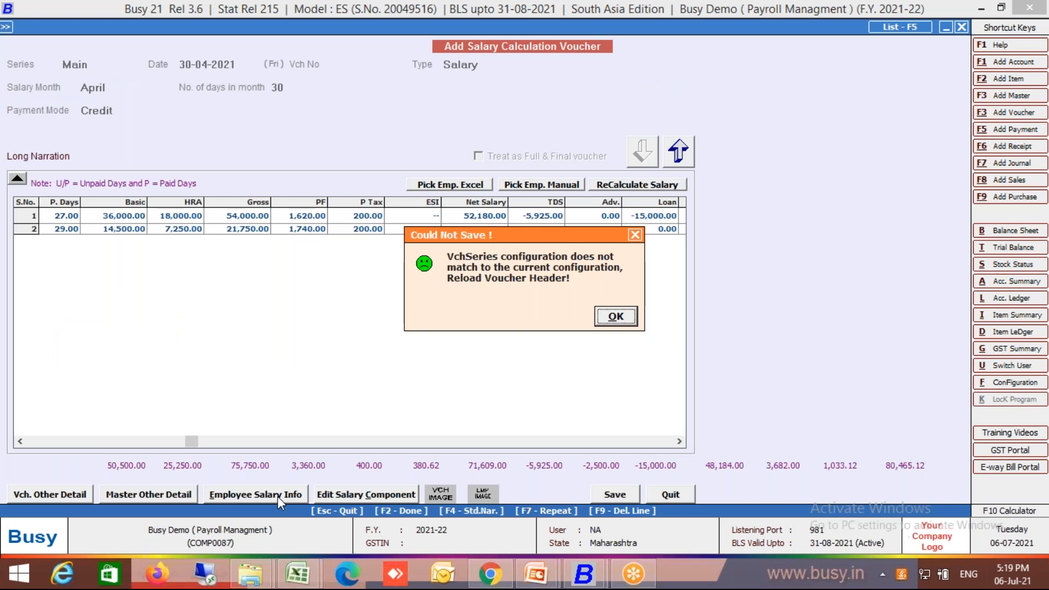
key("Return")
key("Tab")
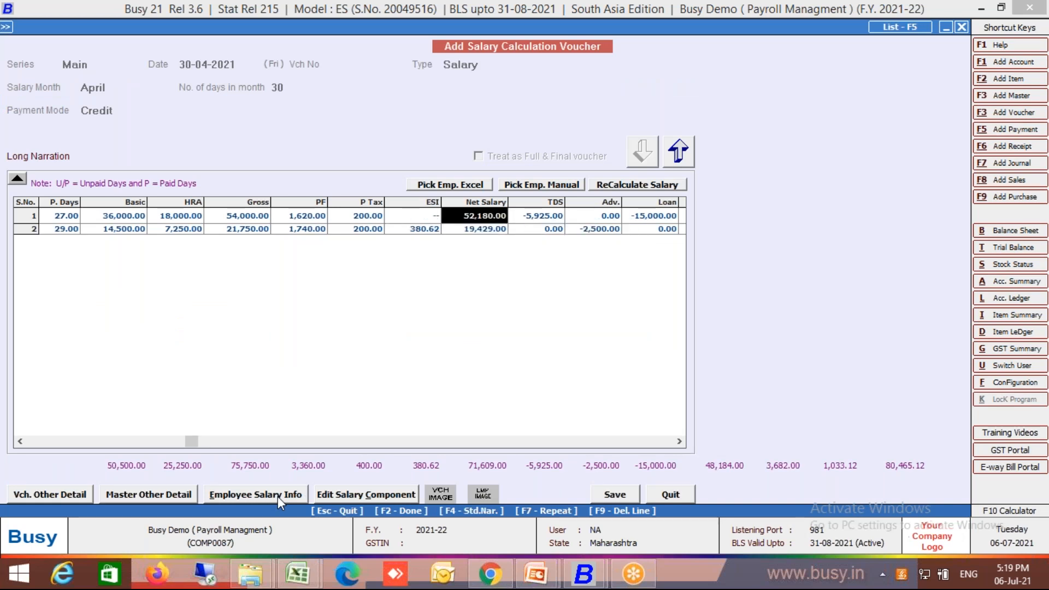
key("F2")
key("Return")
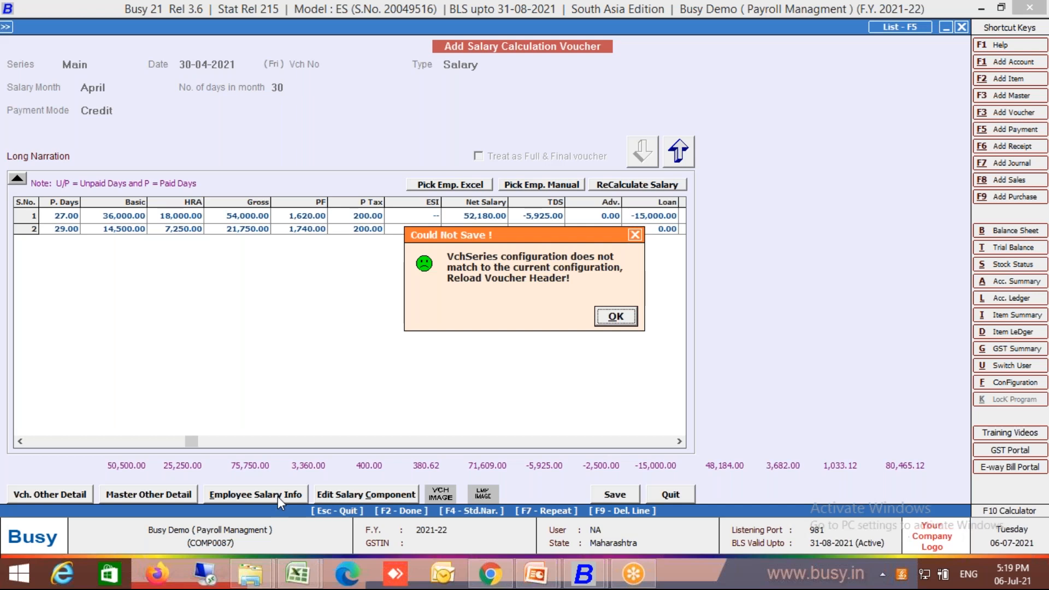
key("Return")
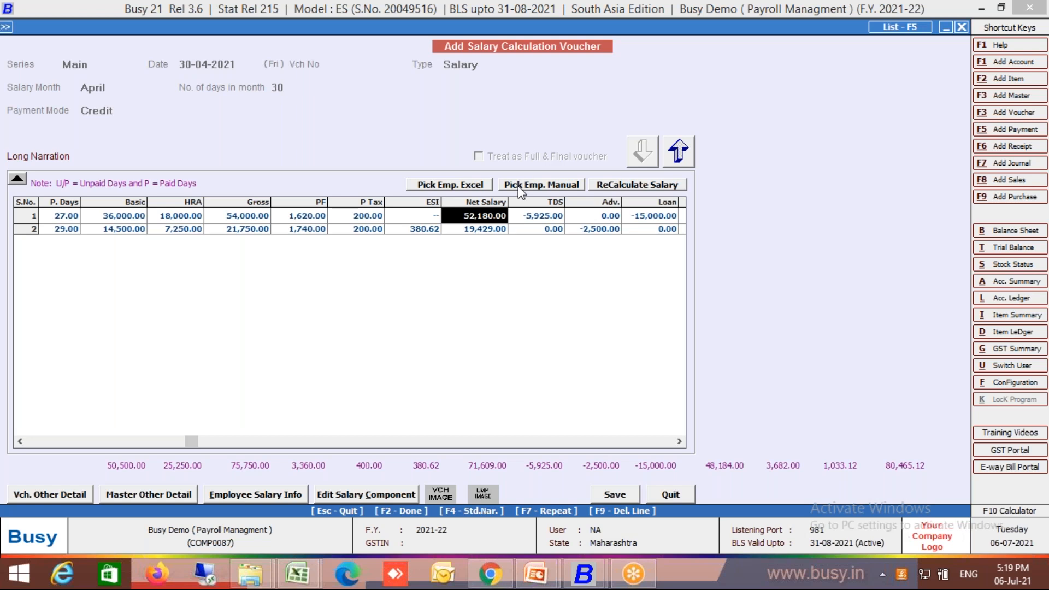
Step: Delete both employee rows from the April salary voucher and pick Manager 1 and Worker 1 manually again
key("F9")
key("F9")
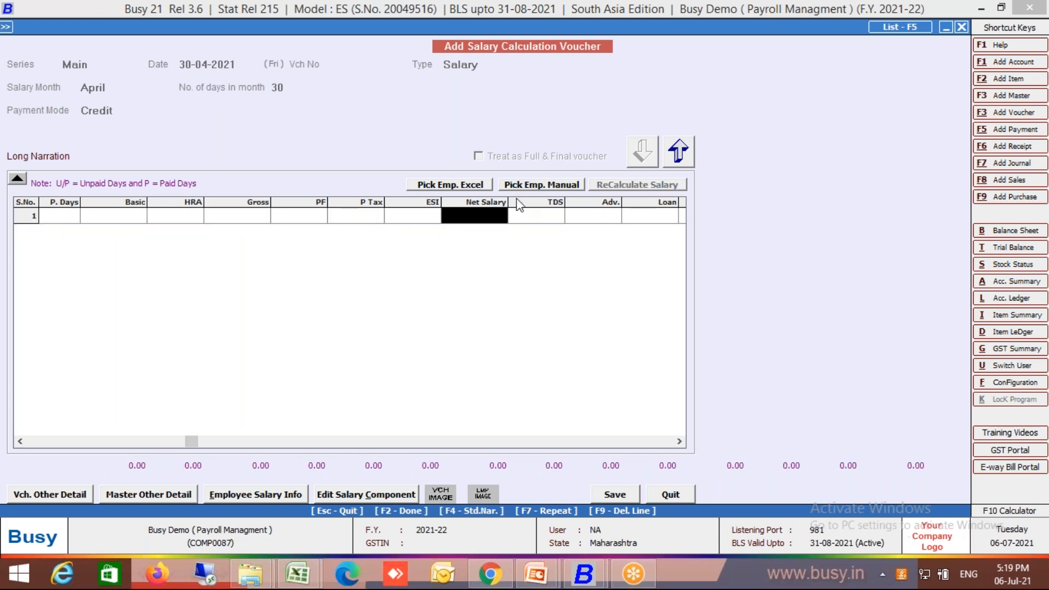
left_click(539, 187)
key("Return")
key("space")
key("Down")
key("space")
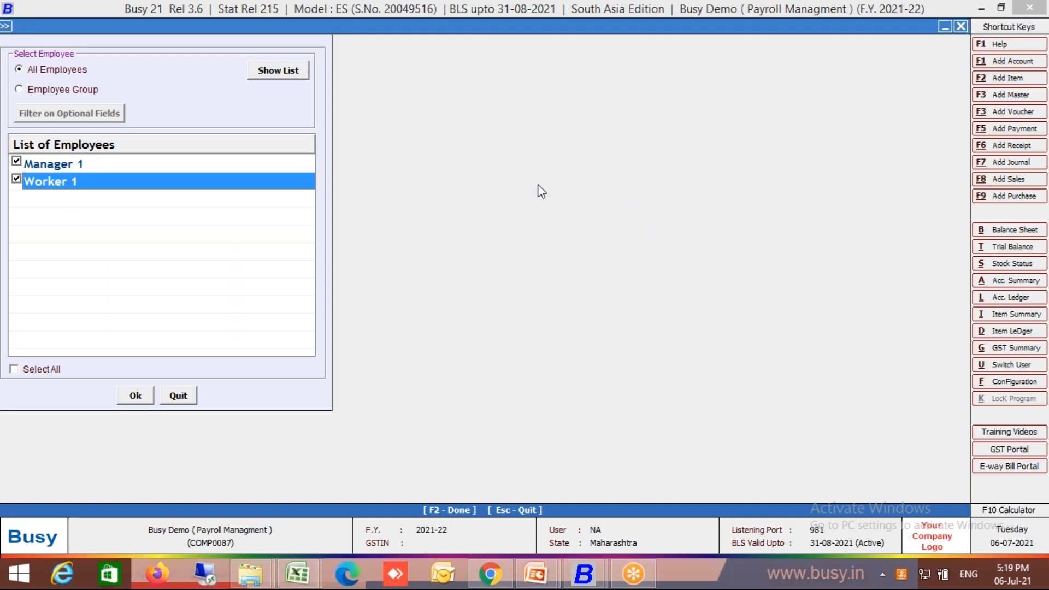
key("F2")
Step: Set the unpaid days to 1 for Worker 1 and 3 for Manager 1, and try to save the voucher
left_click(118, 218)
key("Left")
key("Left")
key("Left")
key("Left")
key("Right")
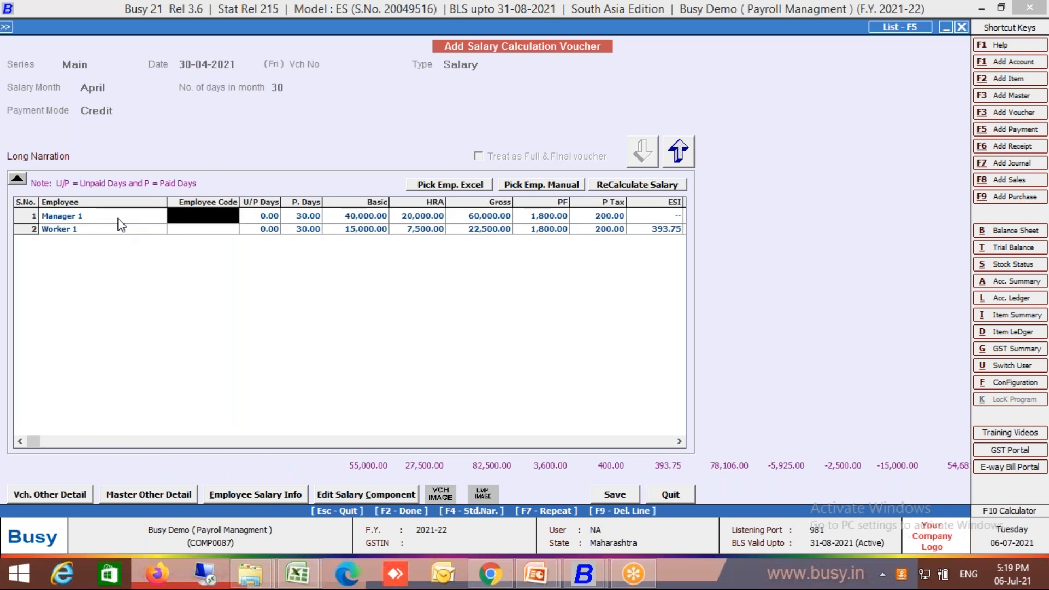
key("Right")
key("Down")
key("Right")
key("Left")
key("Return")
type("1")
key("Return")
key("Up")
key("Left")
key("Return")
type("3")
key("Return")
key("F2")
key("Return")
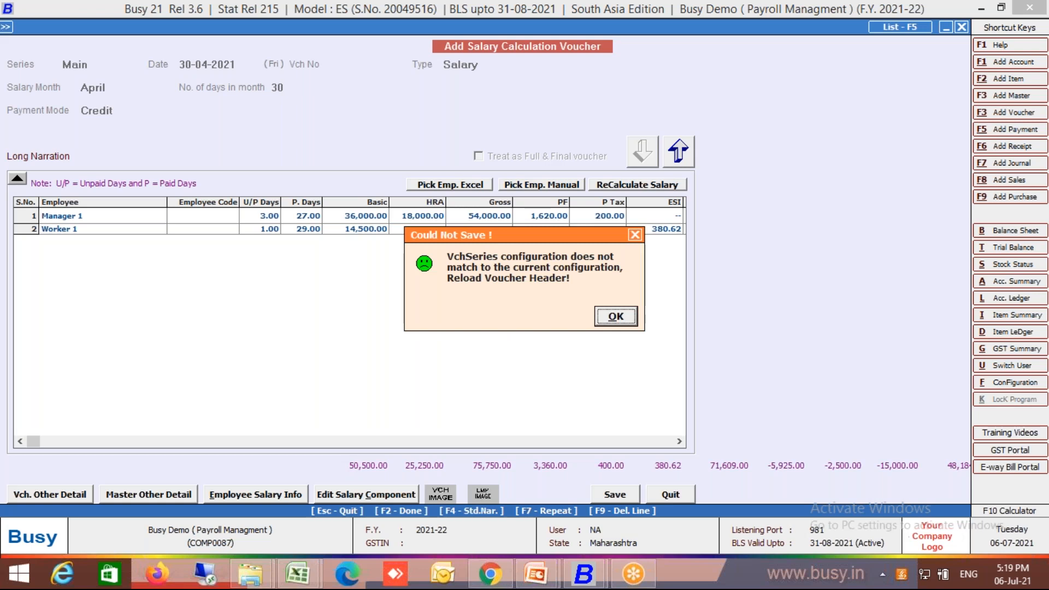
key("Return")
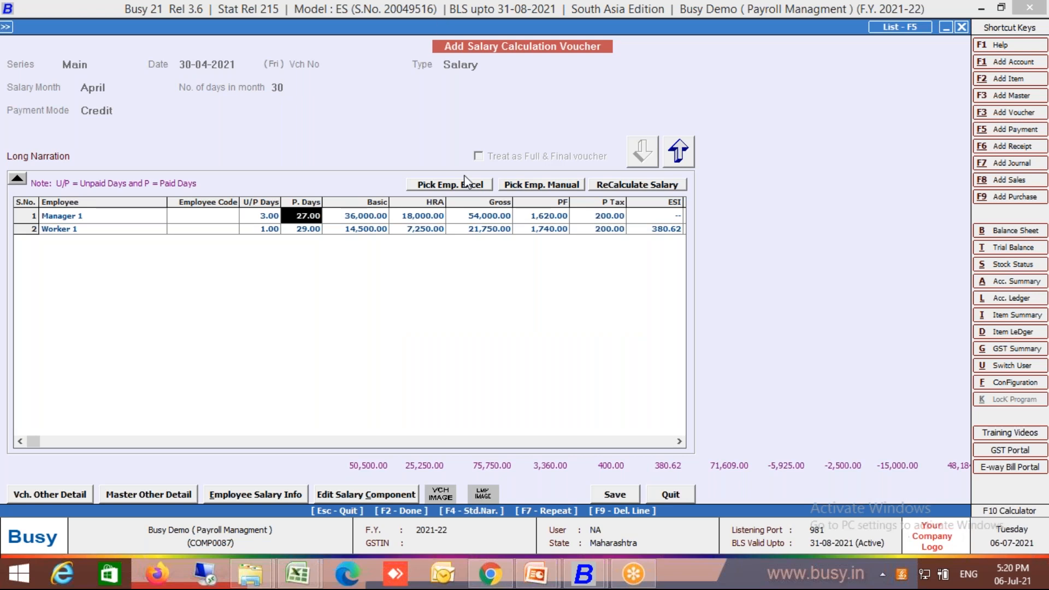
Step: Recalculate the salary for all employees in the voucher and try to save it again
left_click(611, 186)
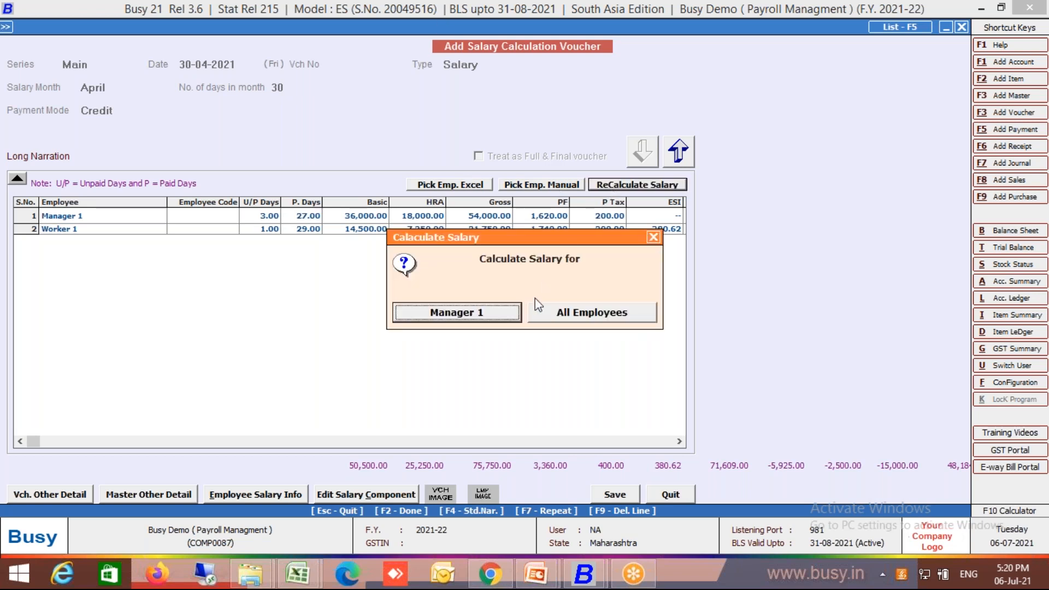
left_click(560, 319)
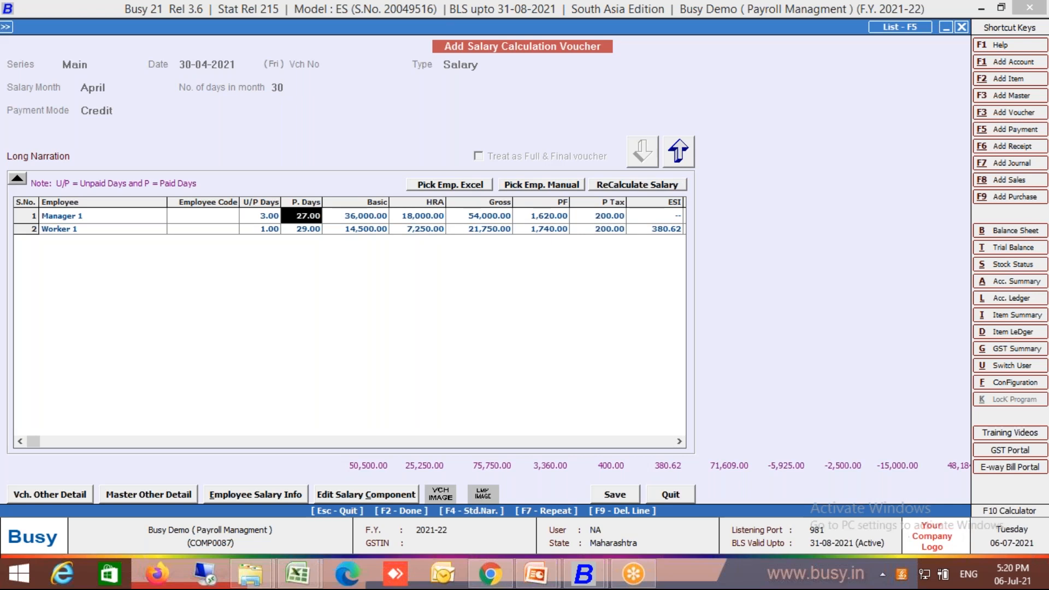
key("F2")
key("Return")
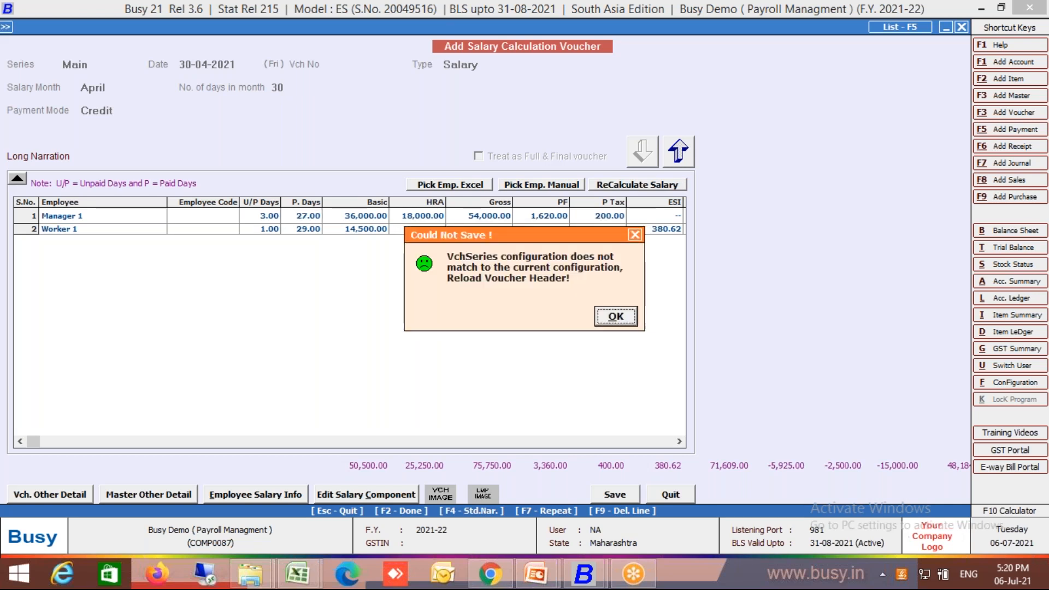
key("Return")
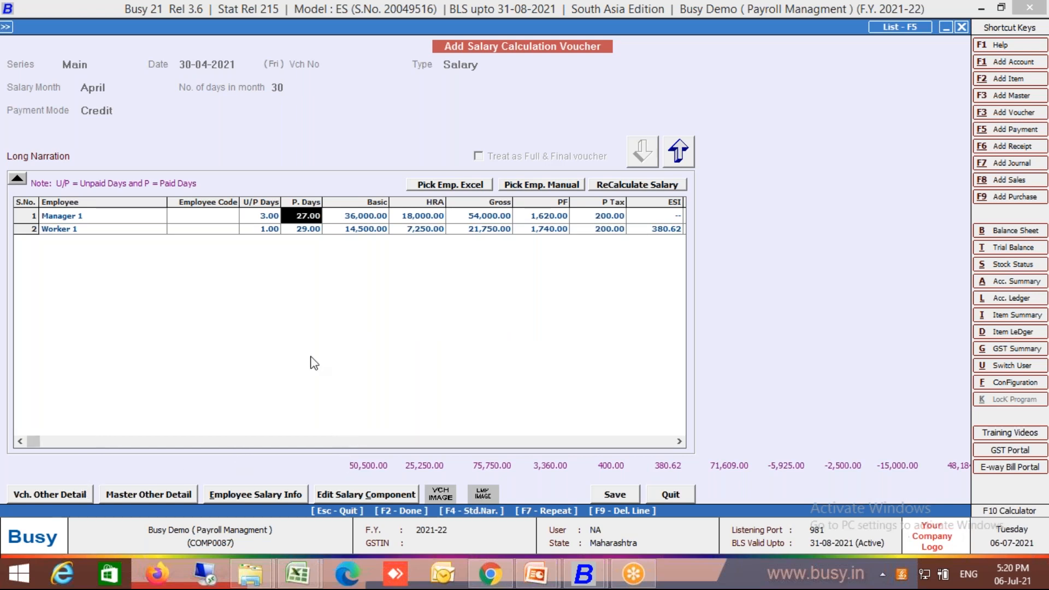
Step: Check the salary voucher's other details and close them without changes
key("Escape")
key("Right")
key("Return")
left_click(54, 493)
left_click(863, 238)
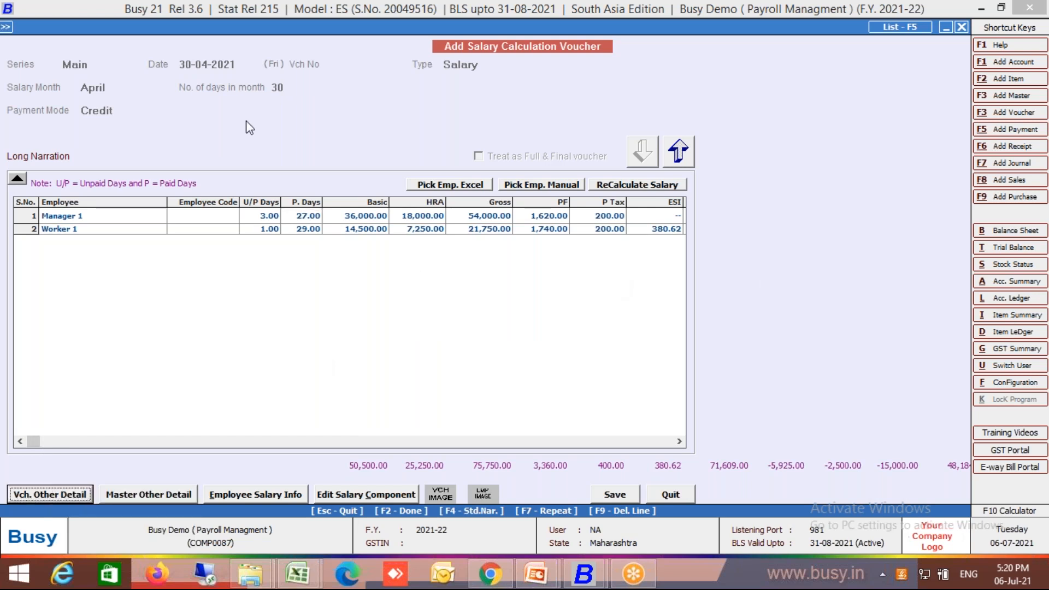
Step: Open the voucher configuration of the Main series under Salary Calculation in Voucher Series Configuration
left_click(9, 29)
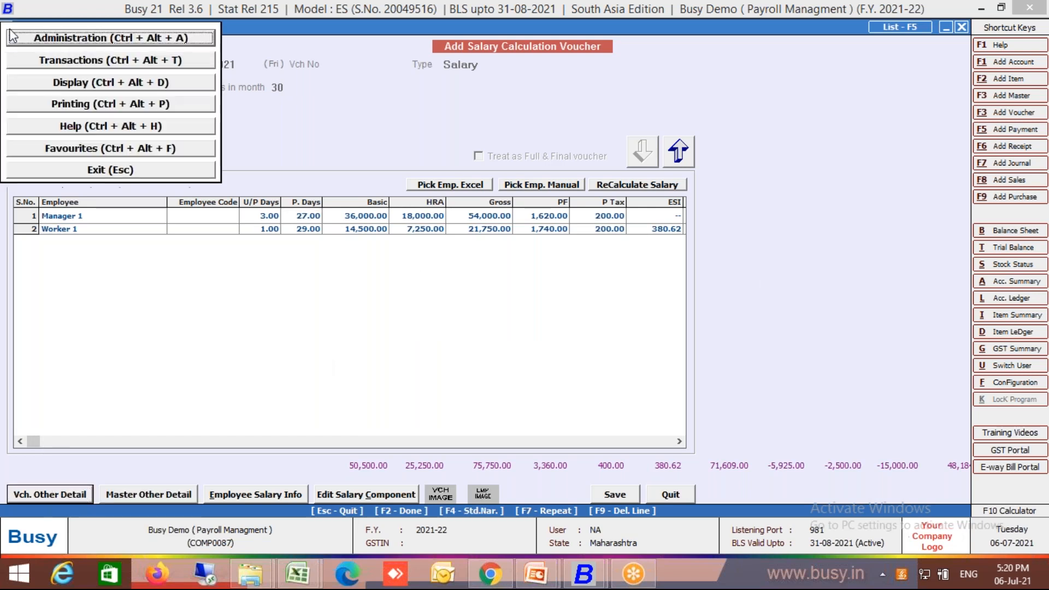
key("Return")
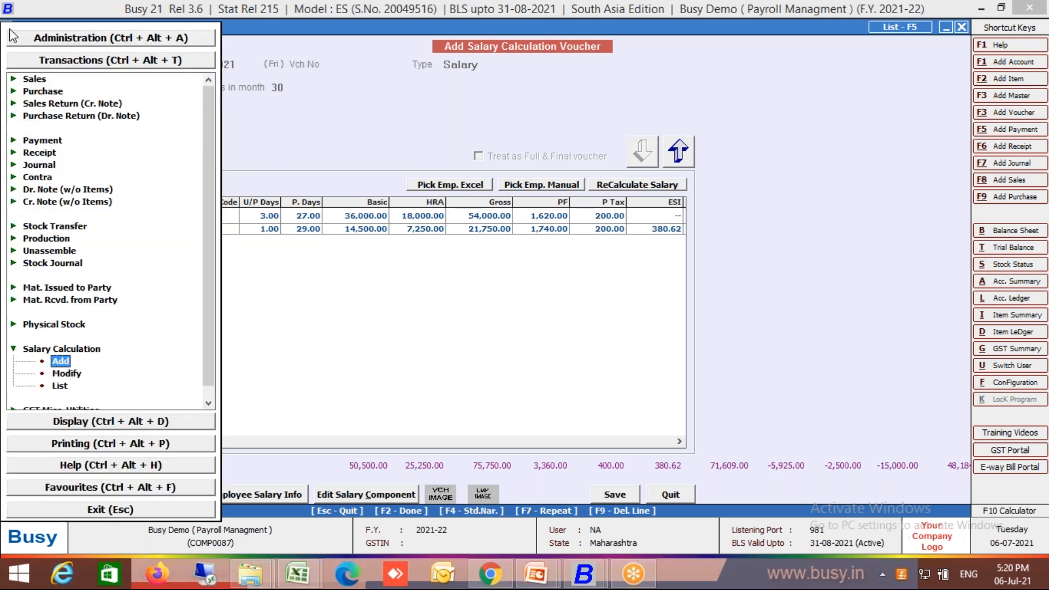
key("Escape")
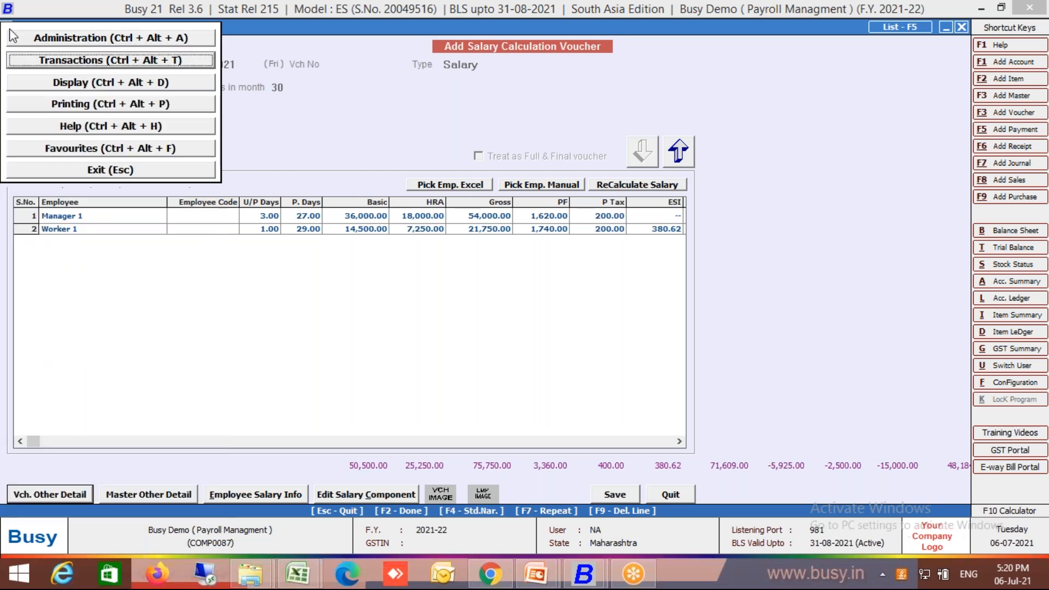
key("Up")
key("Down")
key("Up")
key("Return")
key("Down")
key("Return")
key("Down")
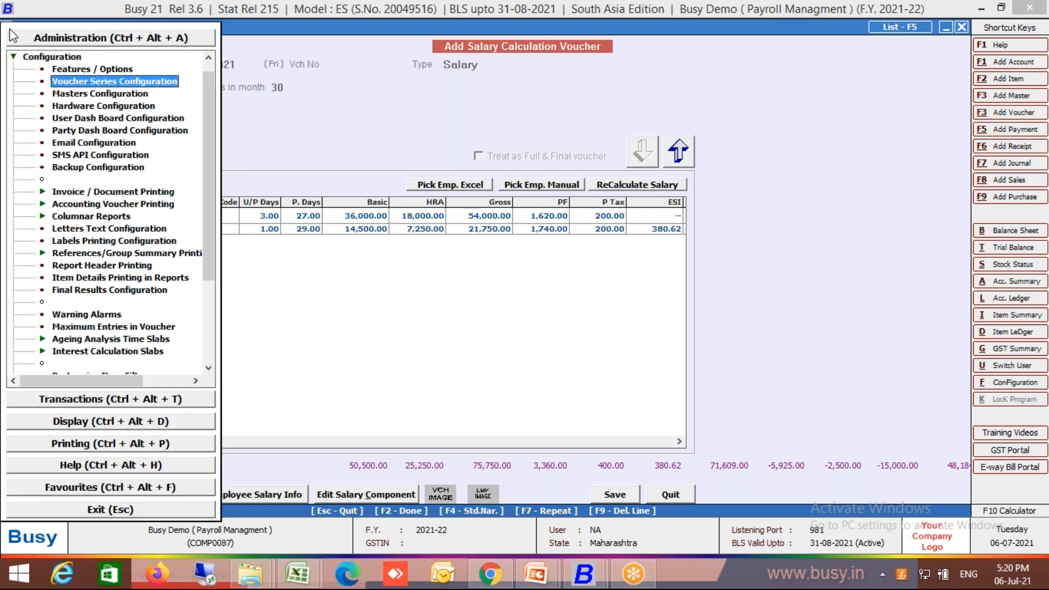
key("Return")
key("Left")
key("Down")
key("Down")
key("Down")
key("Down")
key("Down")
key("Down")
key("Down")
key("Down")
key("Down")
key("Down")
key("Down")
key("Down")
key("Down")
key("Down")
key("Down")
key("Down")
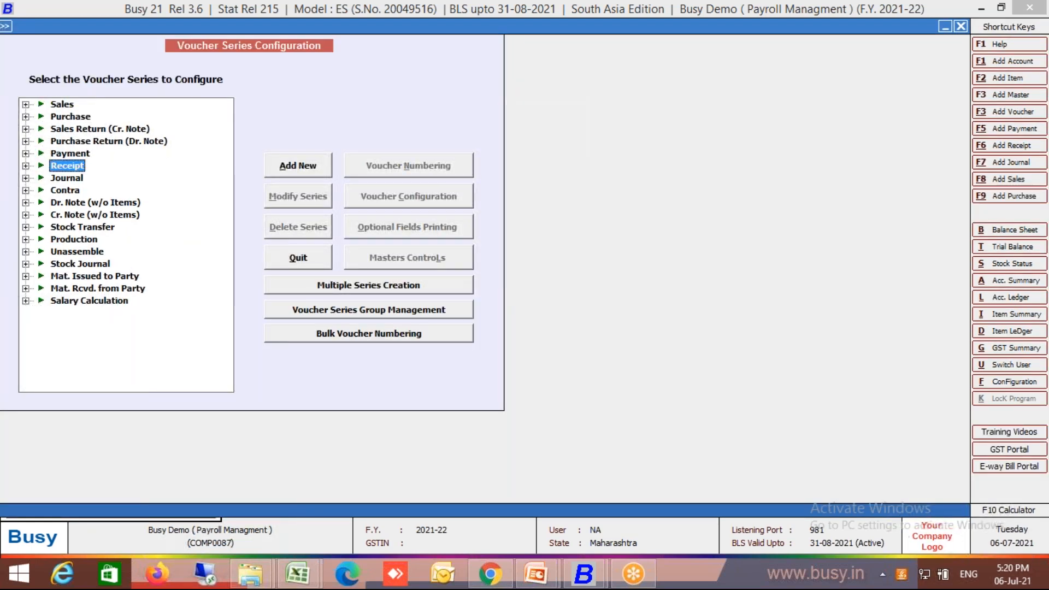
key("Right")
key("Down")
key("Return")
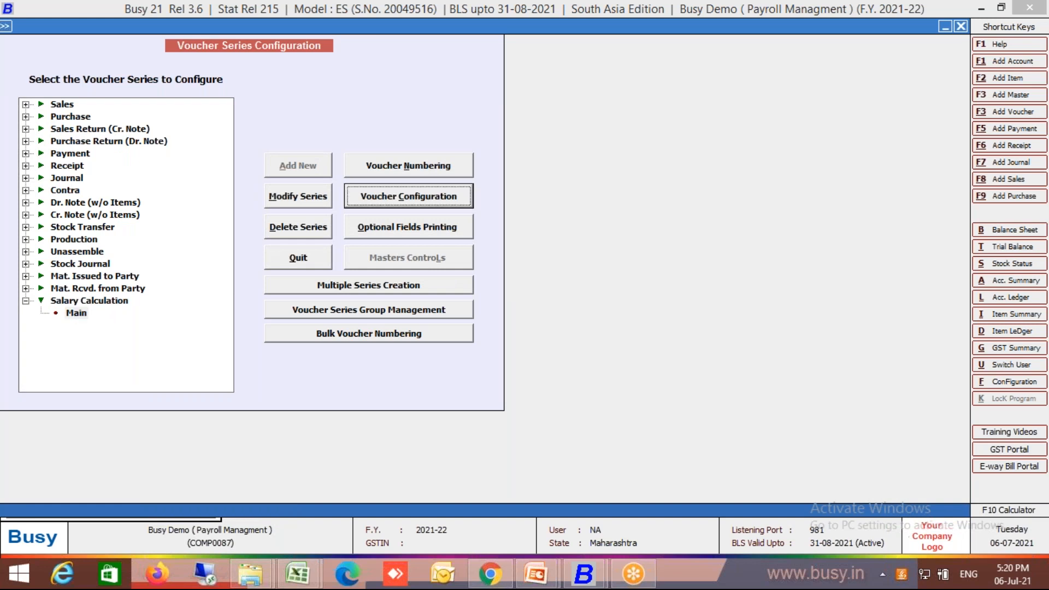
key("Return")
Step: Check the salary component order for earnings, deductions and adjustments, and quit the series configuration without changes
left_click(171, 108)
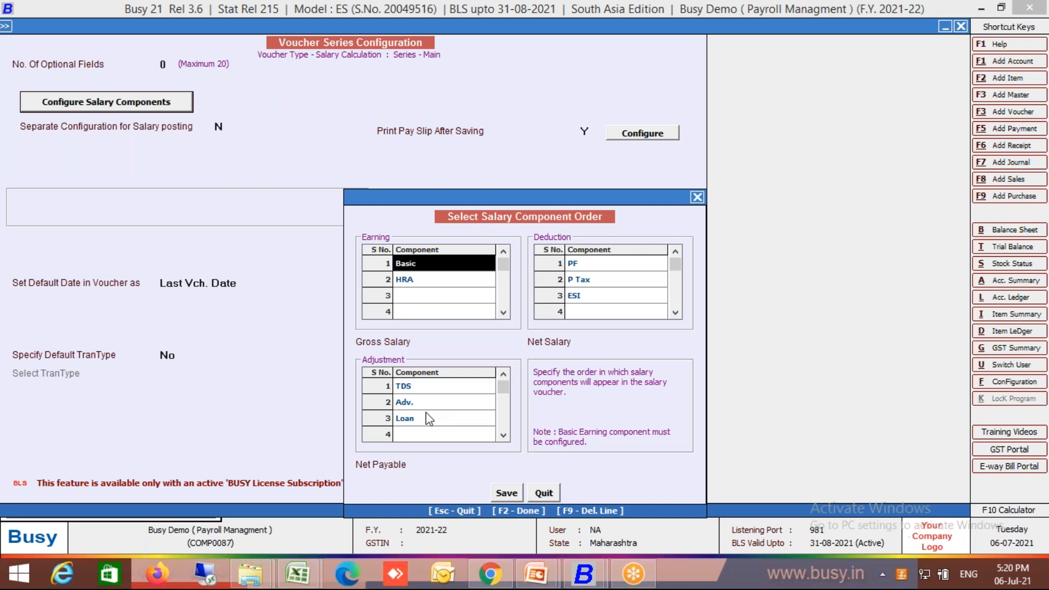
key("Escape")
key("Escape")
key("Escape")
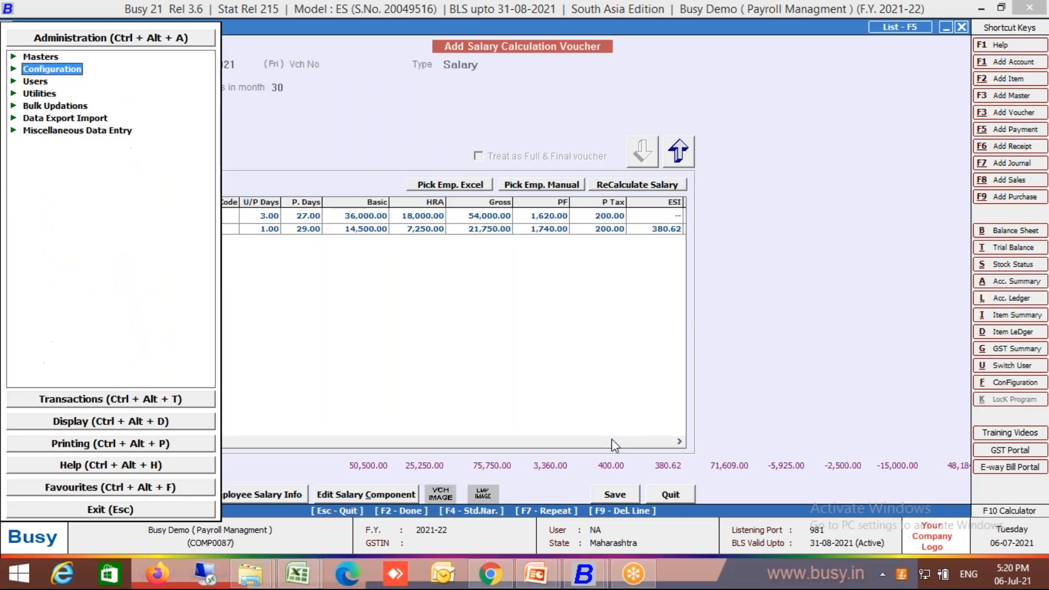
Step: Open Manager 1's employee master for modification, check the salary structure and quit without changes
key("Escape")
key("Return")
key("Return")
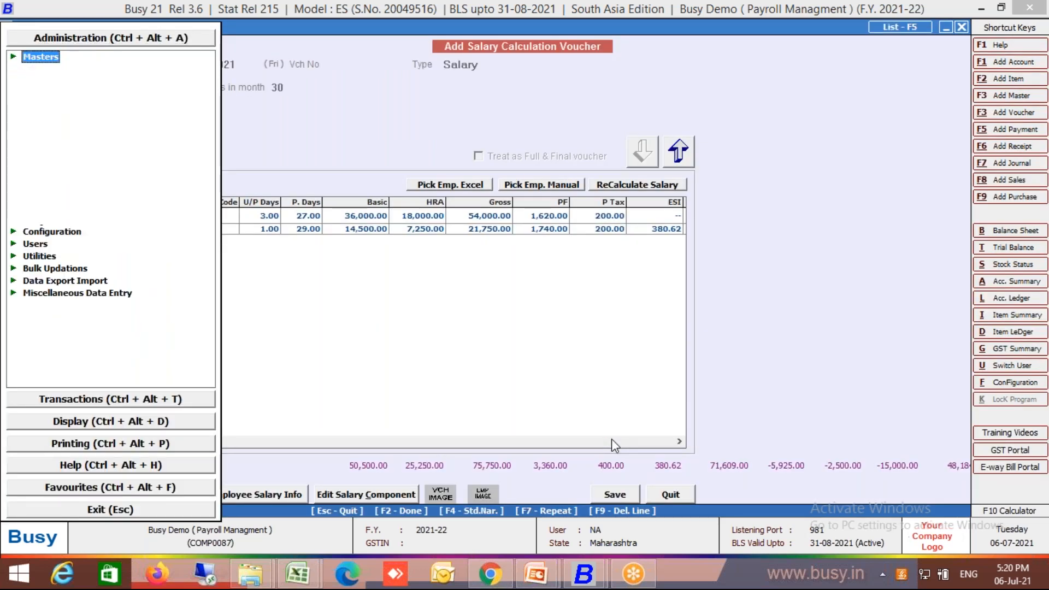
key("End")
key("Up")
key("Up")
key("Up")
key("Up")
key("Up")
key("Up")
key("Up")
key("Up")
key("Up")
key("Up")
key("Return")
key("Down")
key("Return")
key("Return")
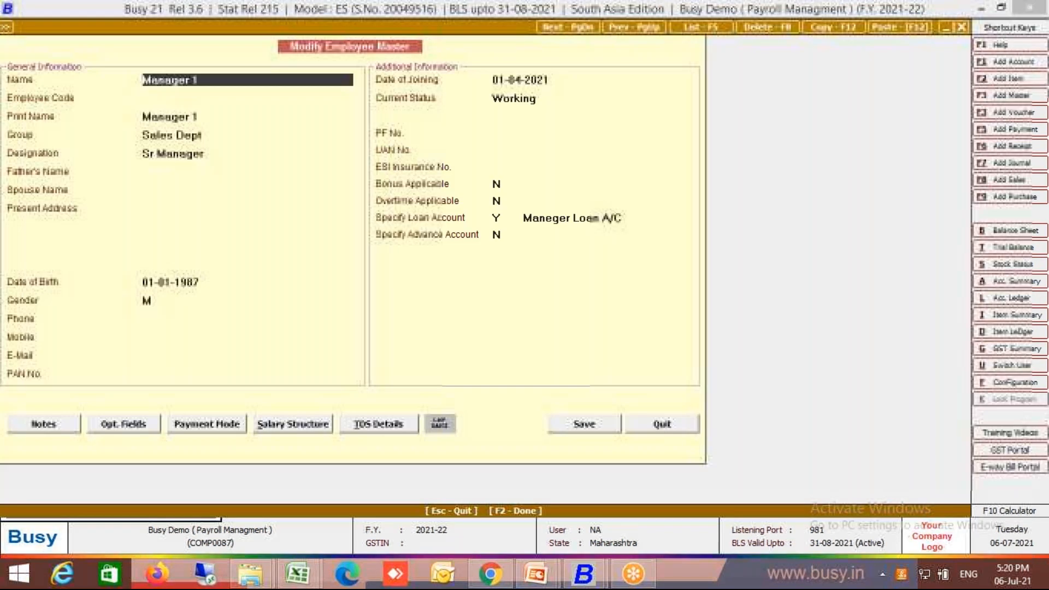
left_click(330, 425)
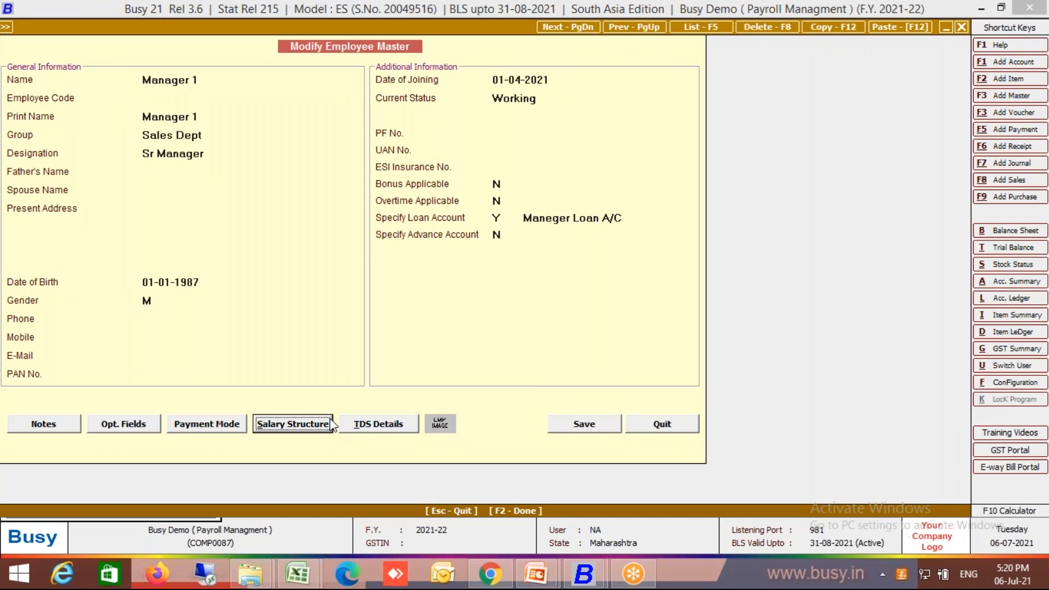
left_click(306, 424)
key("Escape")
key("Escape")
Step: Open Worker 1's employee master, check its salary structure components and quit without changes
key("Down")
key("Return")
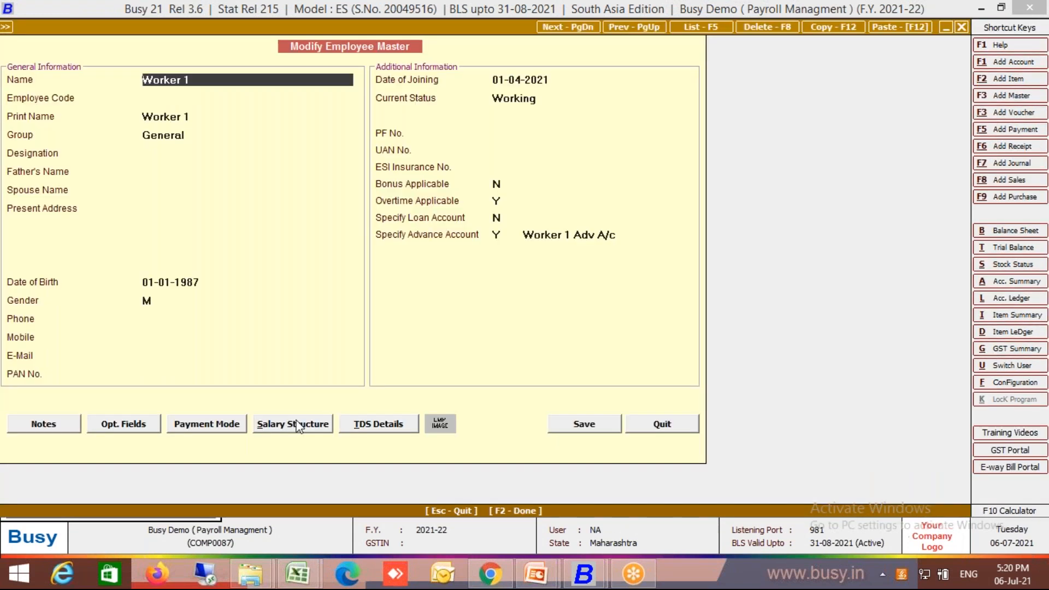
left_click(297, 425)
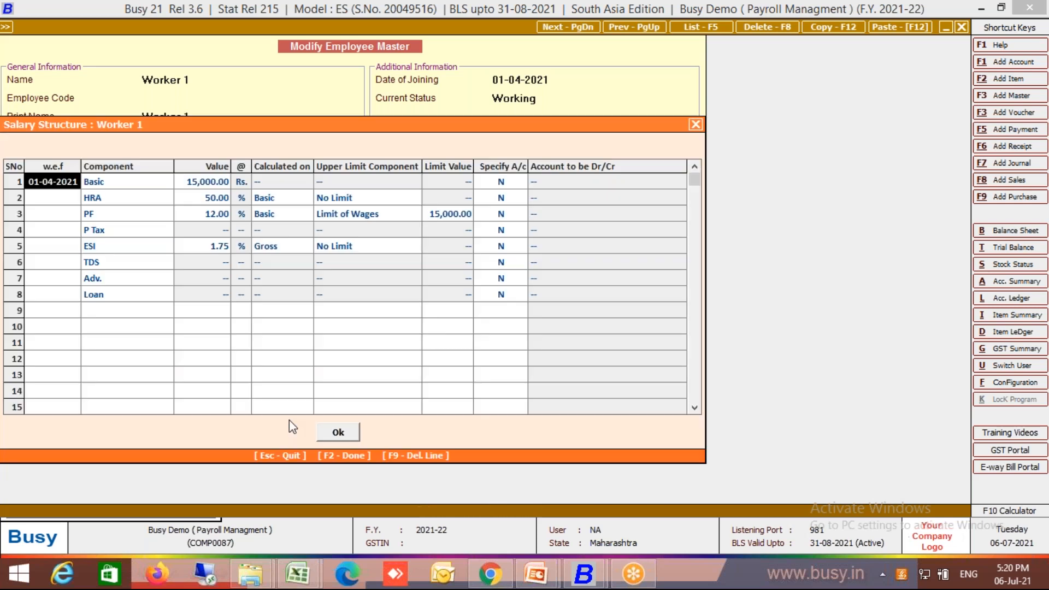
key("Escape")
key("Escape")
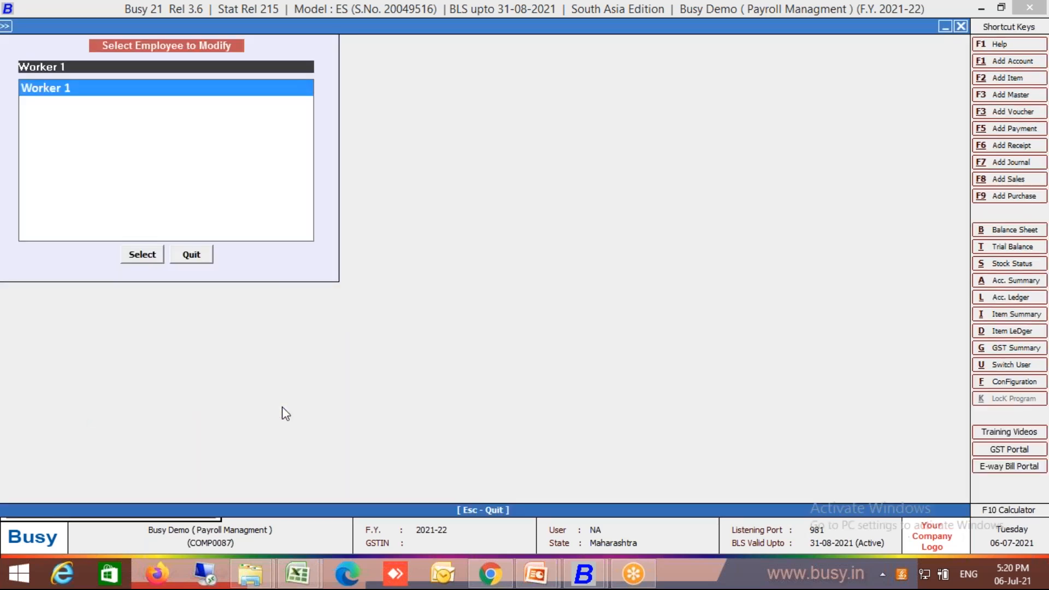
Step: Return to the April salary voucher, try to save it and dismiss the message
key("Escape")
key("Escape")
key("Escape")
key("Escape")
key("F2")
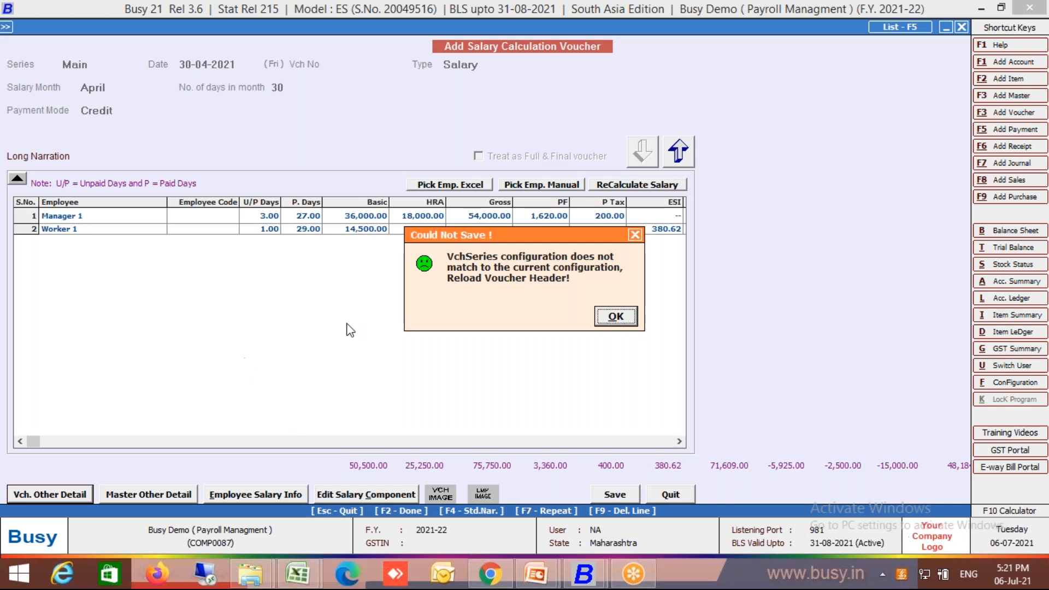
left_click(611, 318)
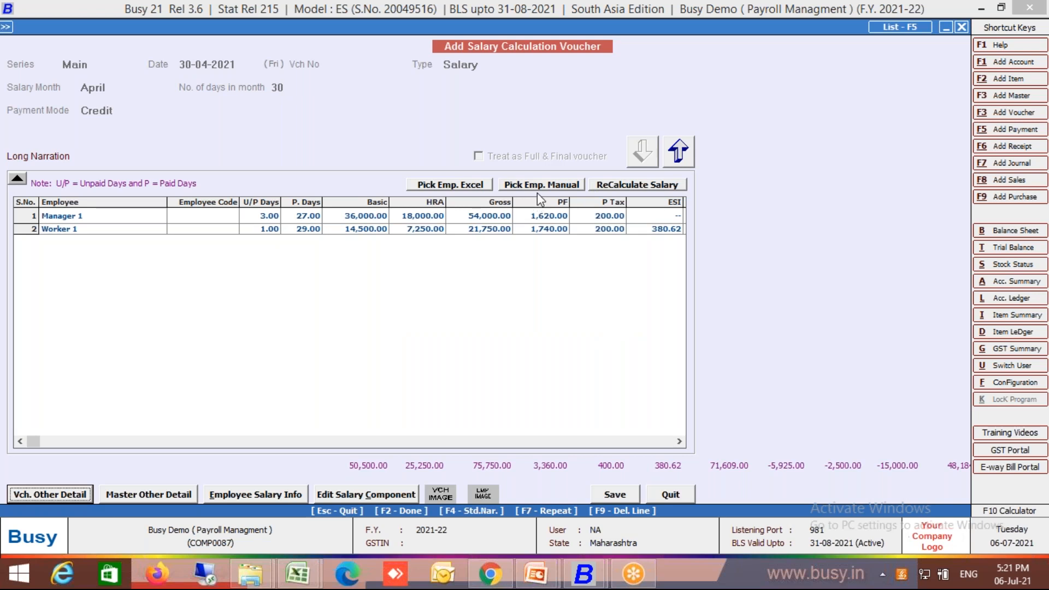
Step: Try to reload the April salary voucher with only Worker 1 picked from the employee list
left_click(536, 190)
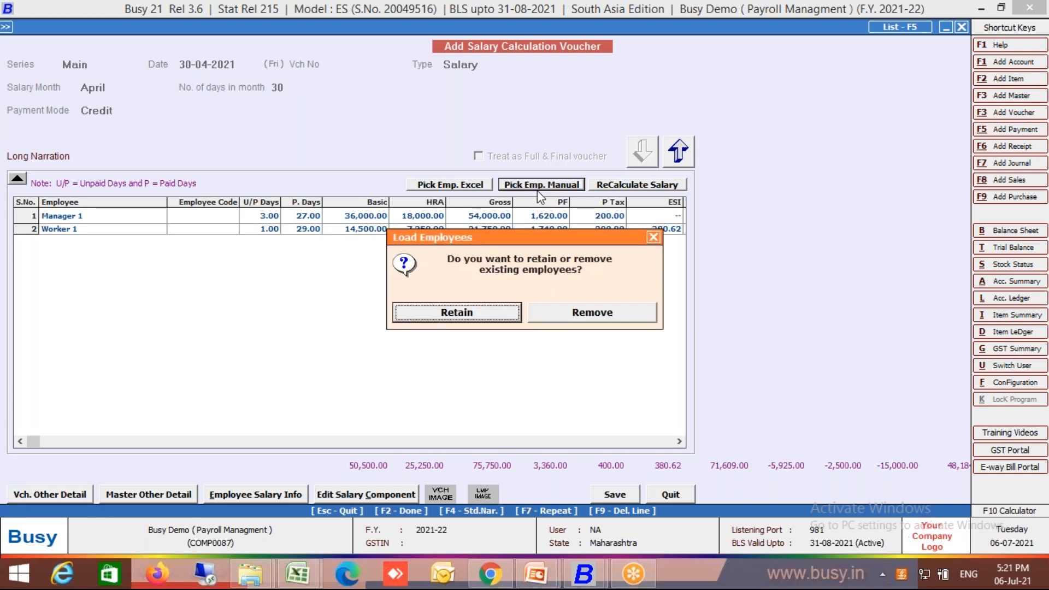
key("Return")
key("Tab")
key("Return")
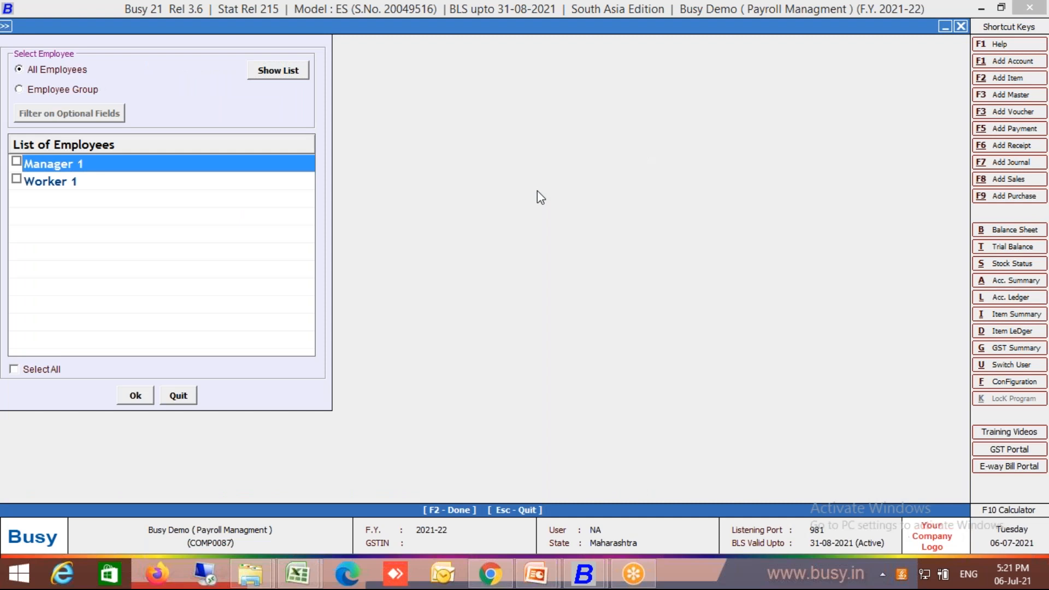
key("Down")
key("space")
key("F2")
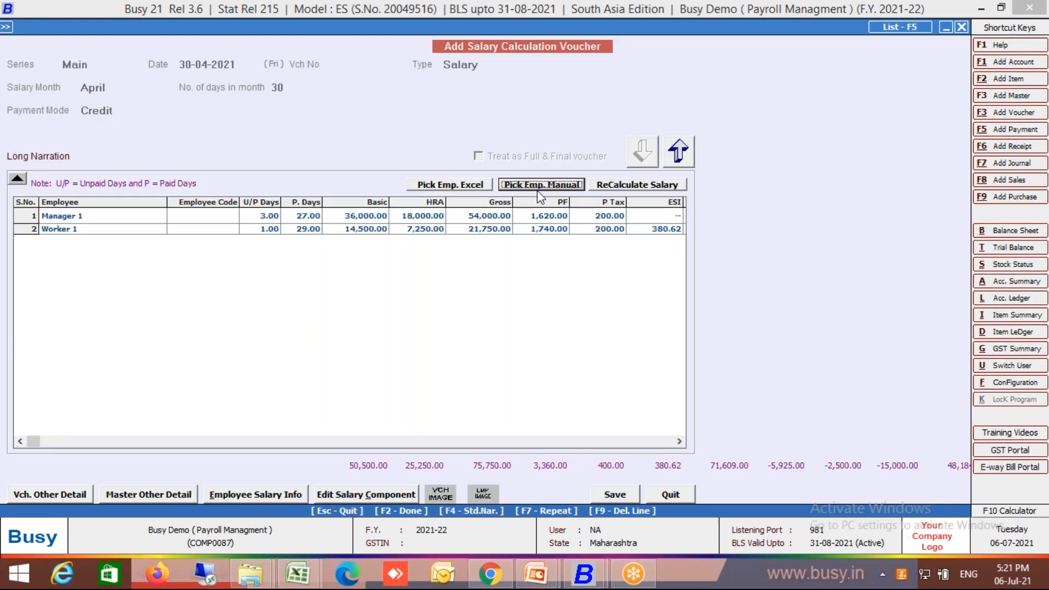
Step: Quit the salary calculation voucher containing both employees without saving it
left_click(511, 216)
key("Escape")
key("Right")
key("Return")
key("Escape")
key("Right")
key("Return")
key("Escape")
key("Right")
key("Left")
key("Return")
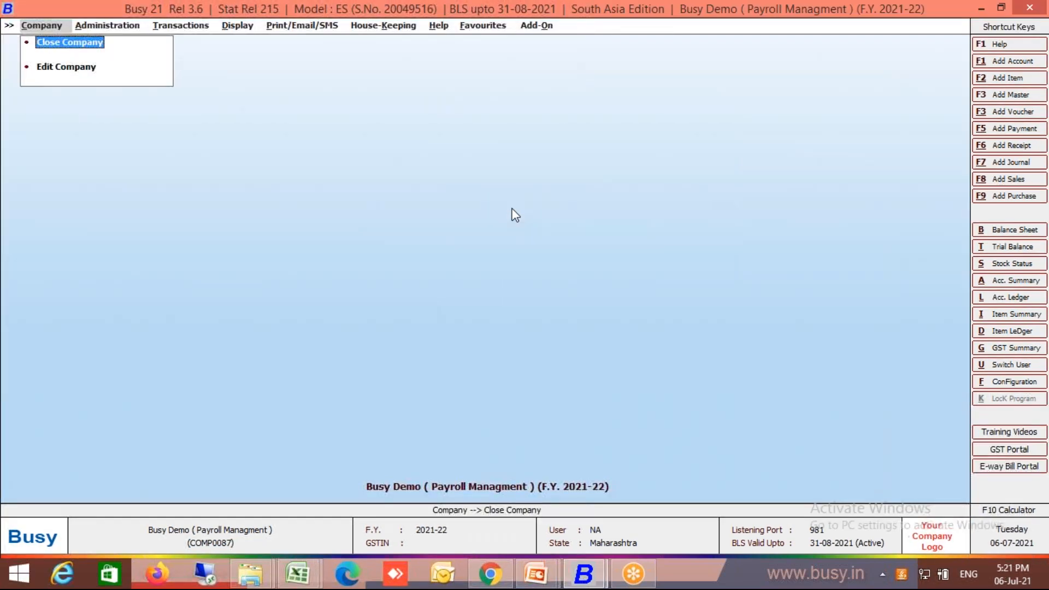
Step: Start a new salary calculation voucher in series Main dated 30-04-2021, with type Salary, month April and payment mode Credit
key("Right")
key("Right")
key("Right")
key("Left")
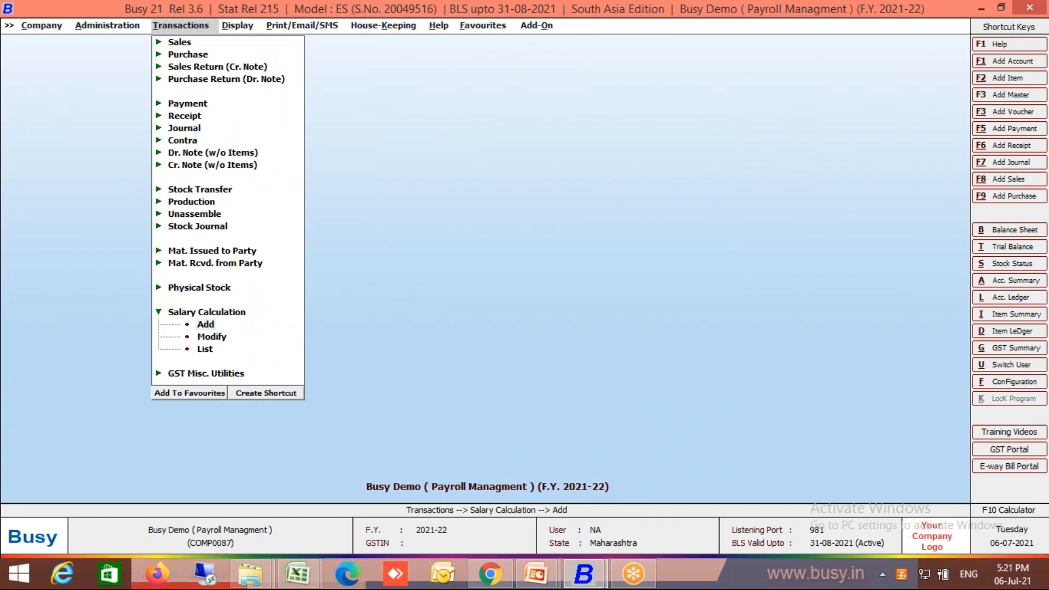
key("Return")
key("Return")
key("Return")
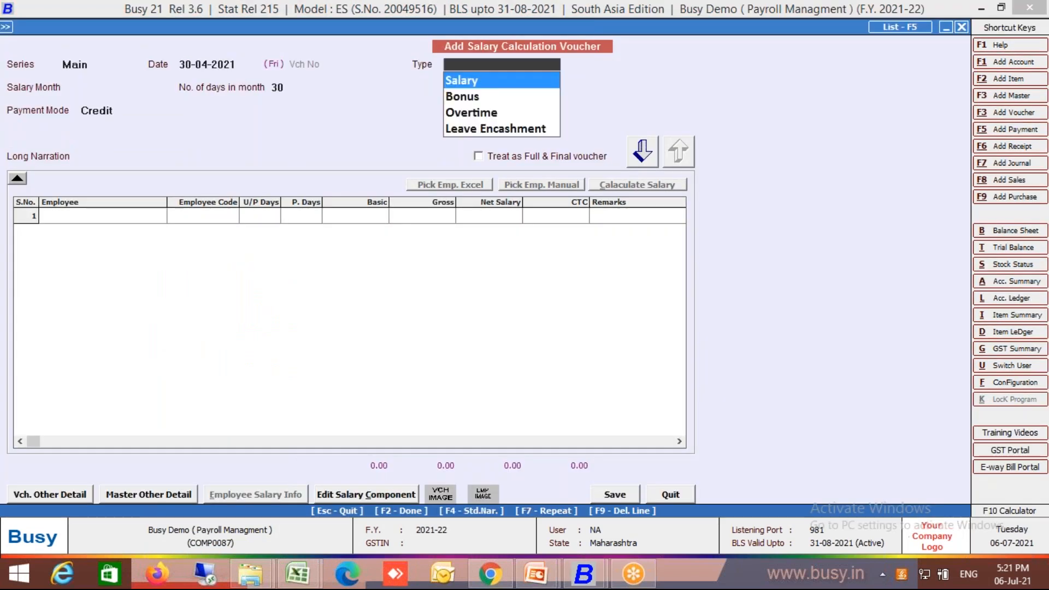
key("Return")
key("Return")
key("Return")
key("Return")
key("Return")
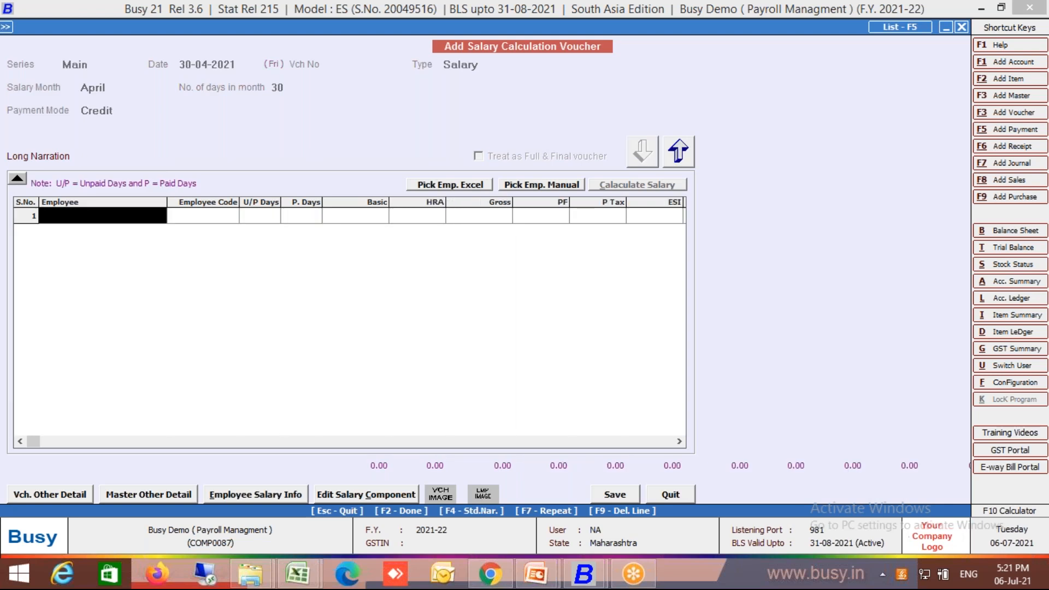
Step: Load only Worker 1 into the April salary voucher and set the unpaid days to 1
left_click(564, 187)
key("Return")
key("Down")
key("F2")
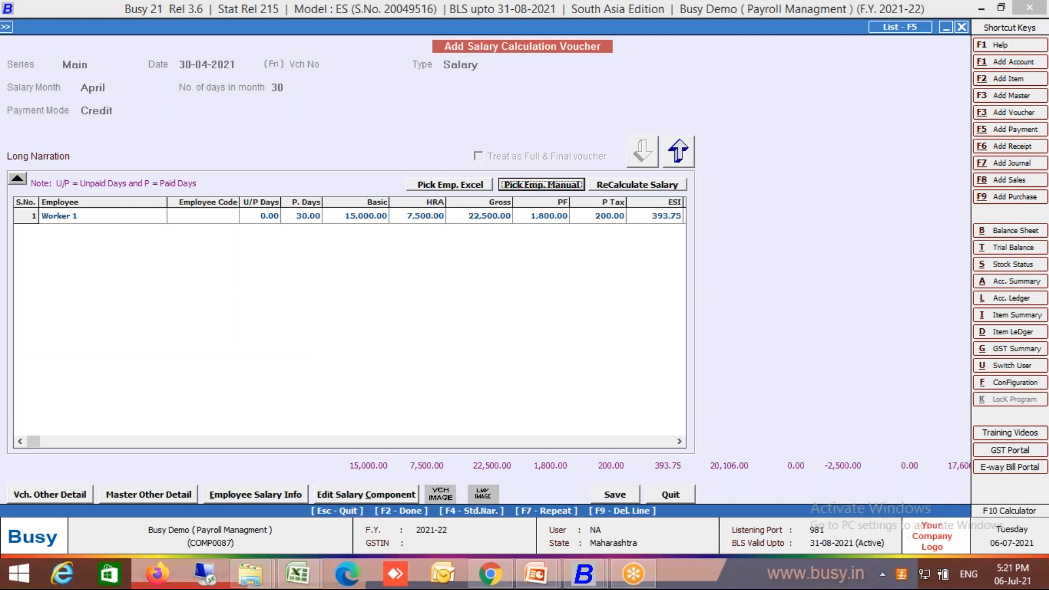
left_click(269, 216)
type("1")
key("Return")
Step: Save Worker 1's April salary voucher and preview one copy of the pay slip in the STANDARD format
key("F2")
key("Return")
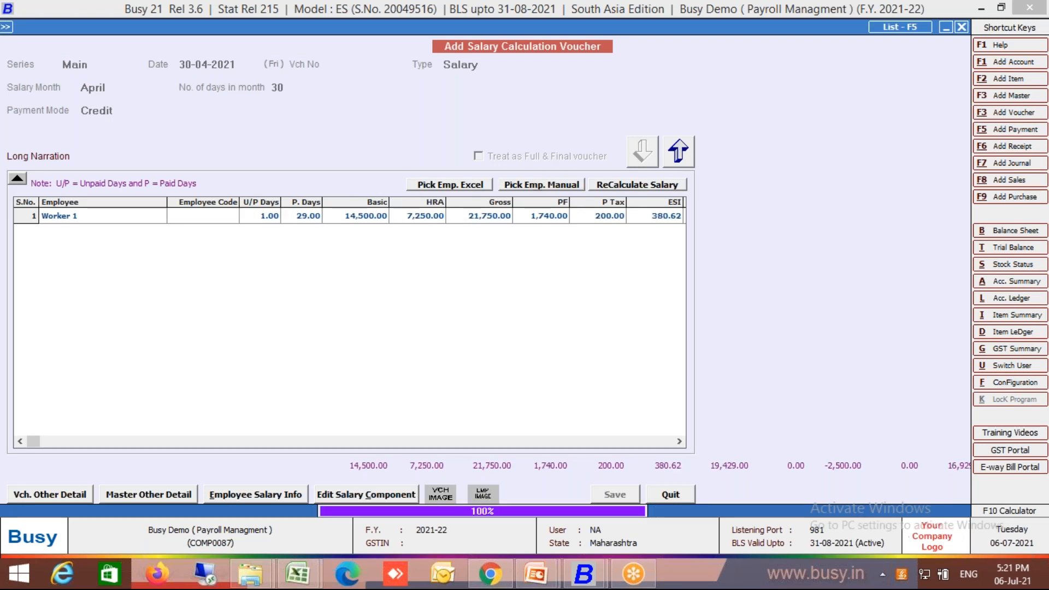
key("Return")
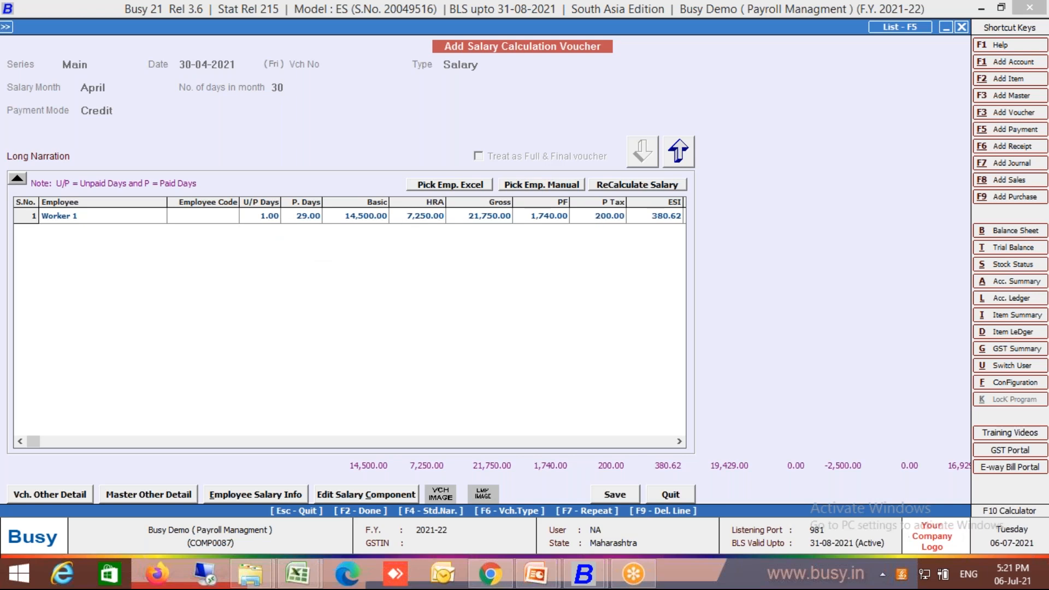
key("Return")
key("Return")
key("Right")
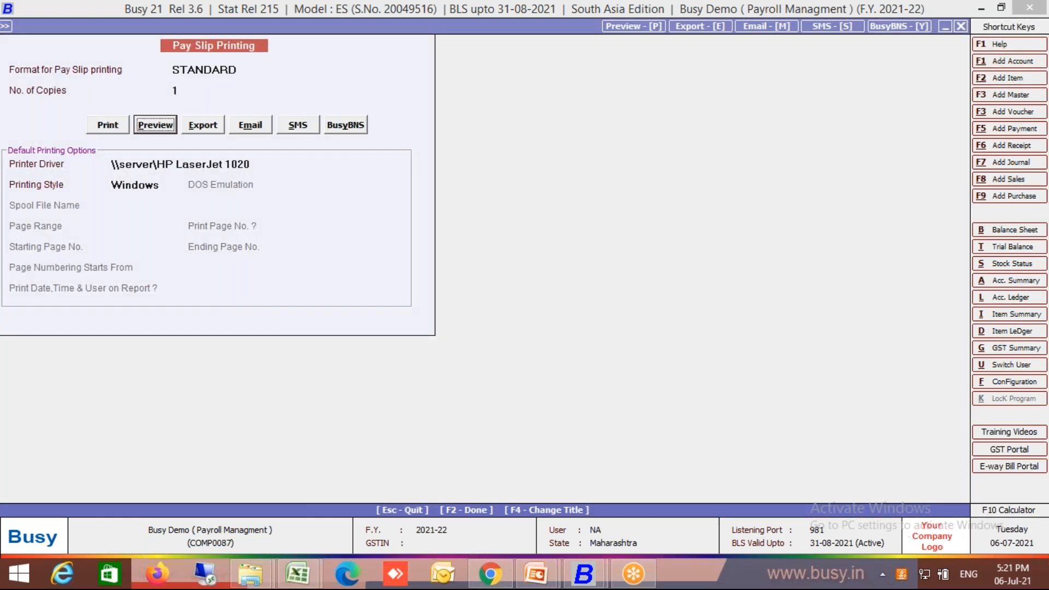
key("Return")
key("Return")
key("Escape")
key("Return")
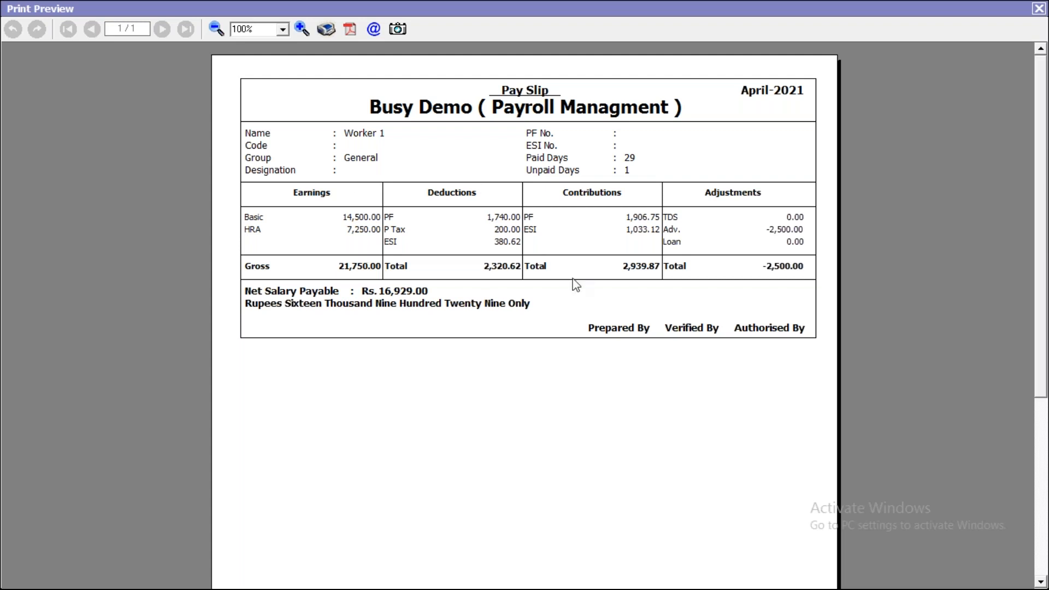
Step: Close Worker 1's pay slip preview and start another April salary voucher in series Main dated 30-04-2021, with payment mode Credit
key("Escape")
key("Return")
key("Return")
key("Return")
key("Return")
key("Return")
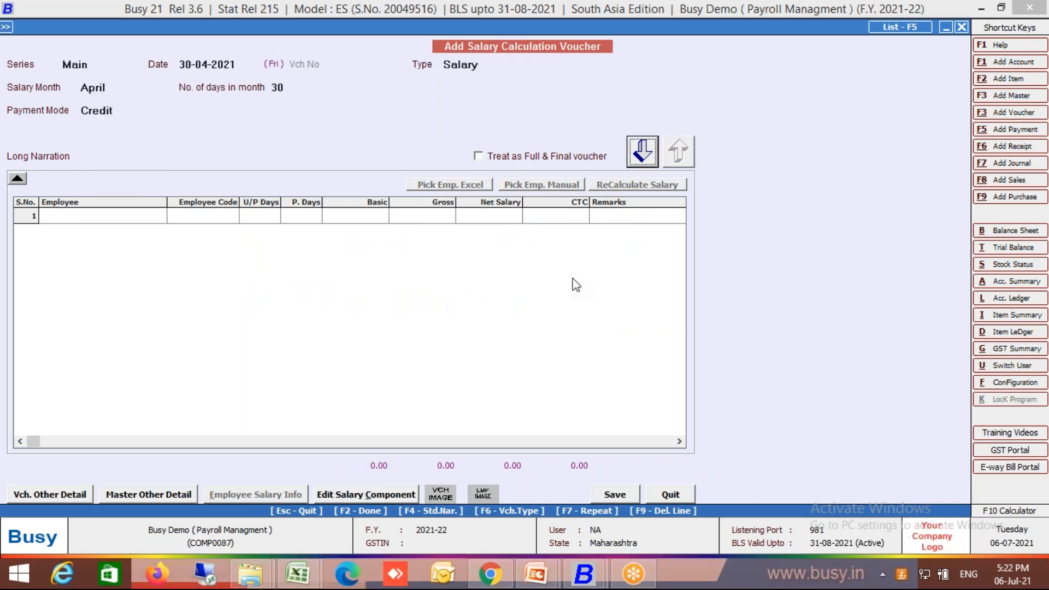
key("Return")
key("Return")
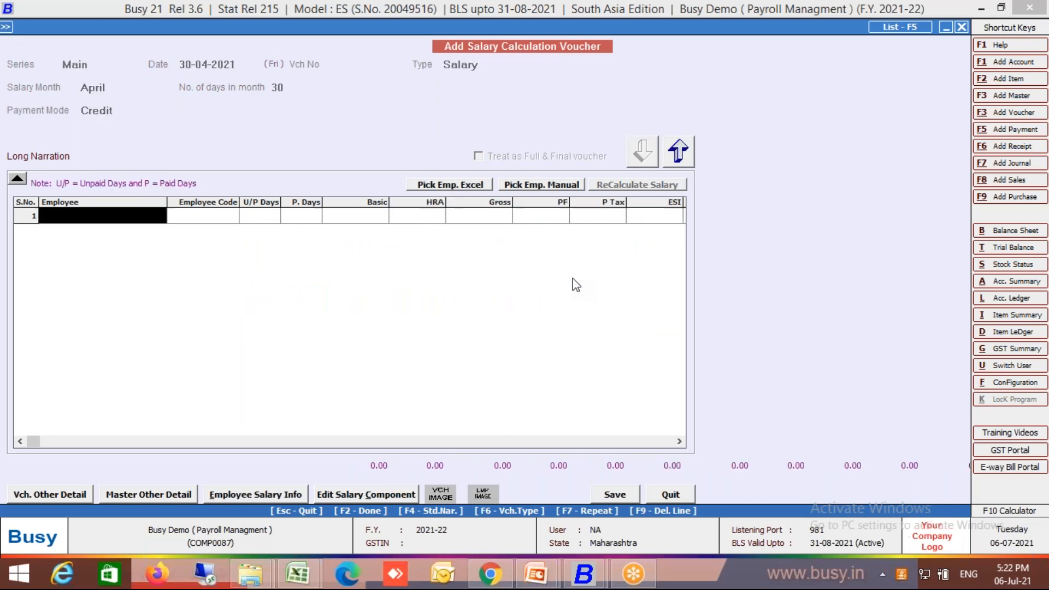
Step: Load only Manager 1 into the new April salary voucher and set the unpaid days to 3
left_click(538, 187)
key("Tab")
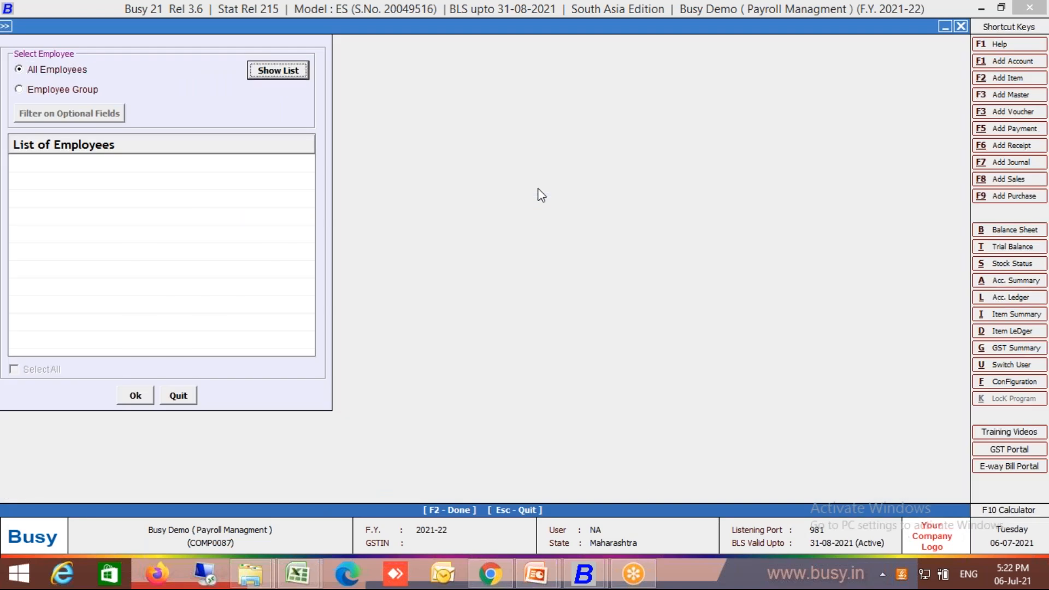
key("Return")
key("F2")
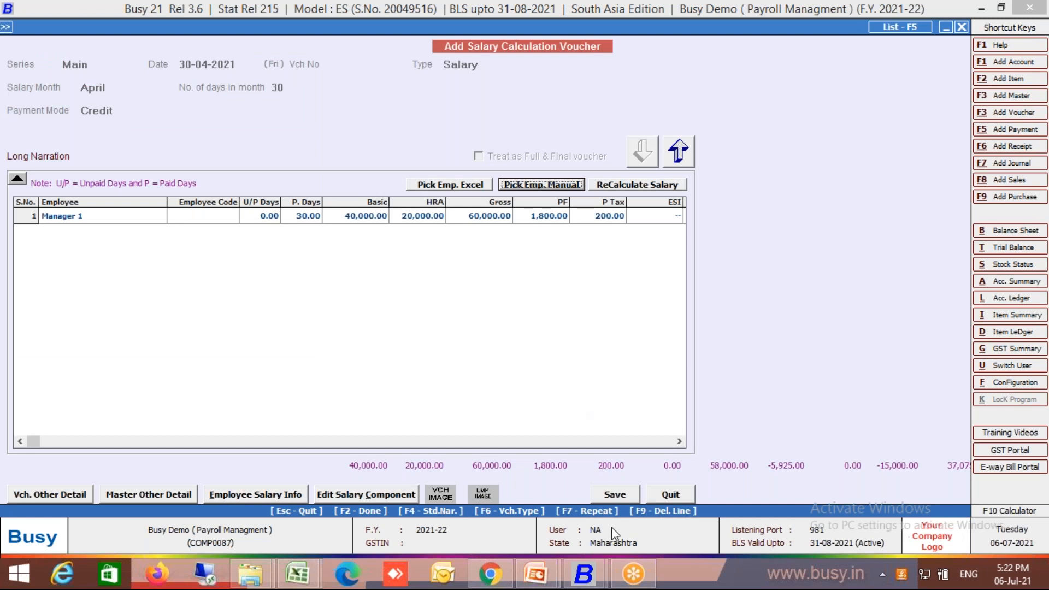
left_click(273, 218)
type("3")
key("Return")
Step: Save Manager 1's April salary voucher and preview one copy of the pay slip in the STANDARD format
key("Return")
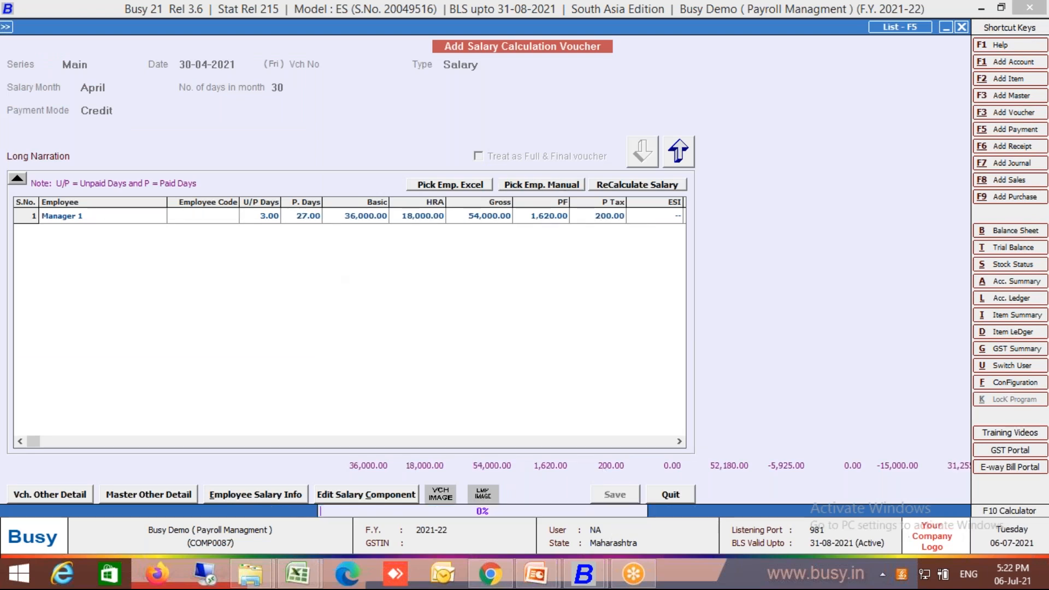
key("Escape")
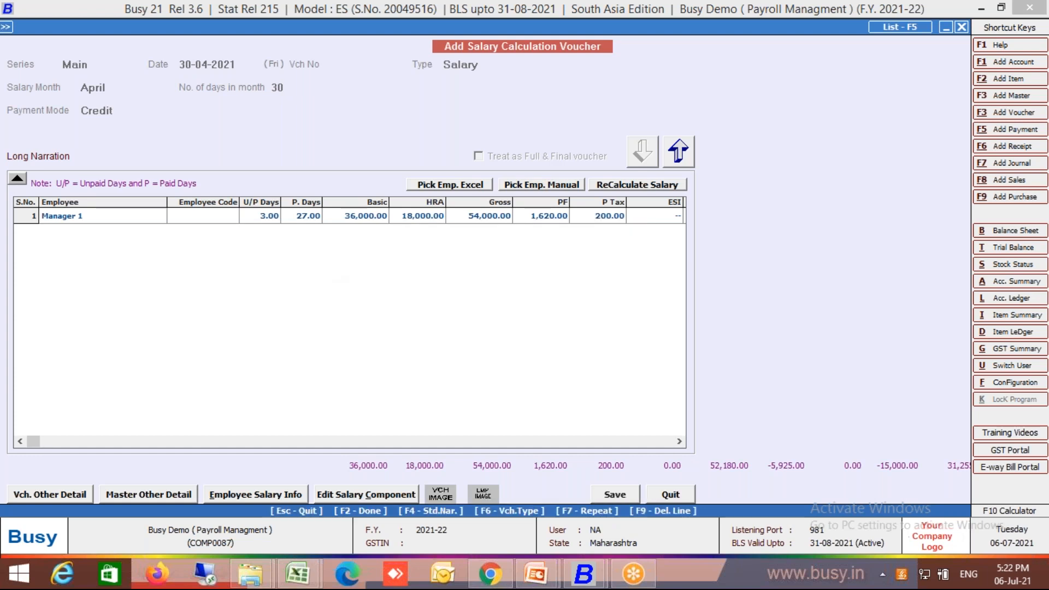
key("Return")
key("Return")
key("Right")
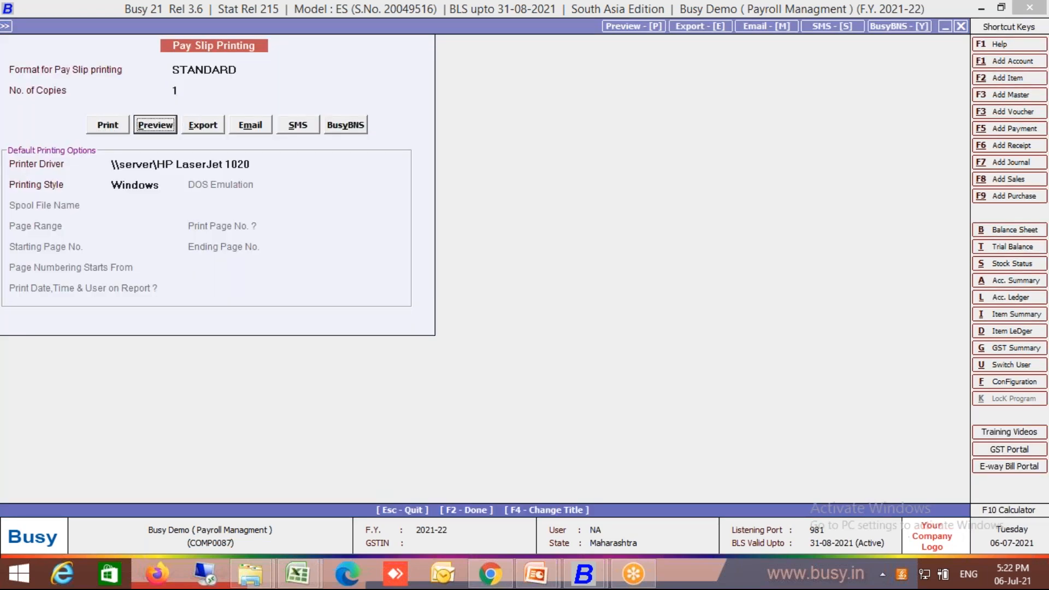
key("Return")
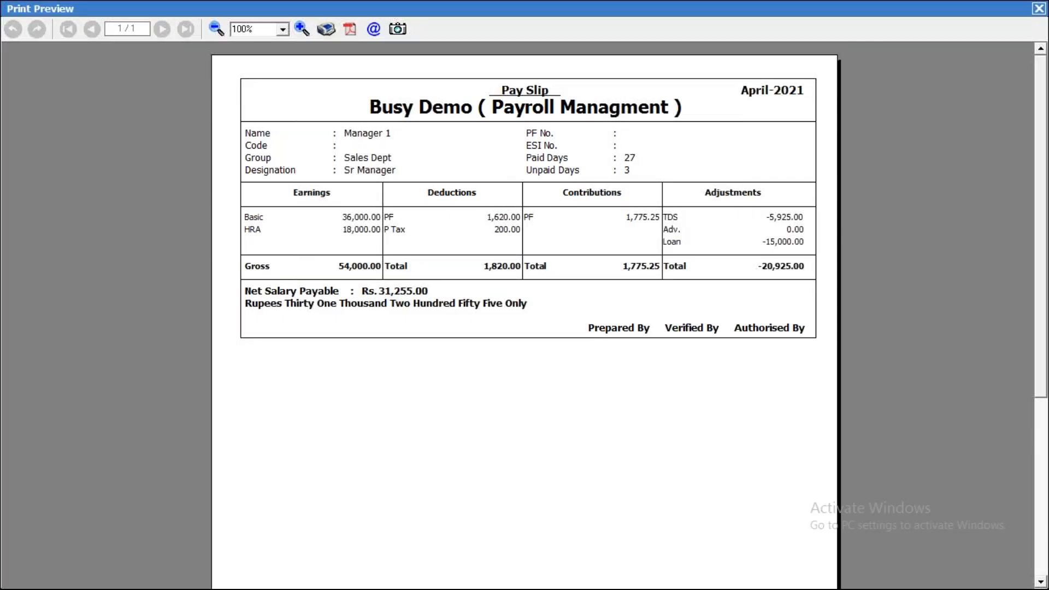